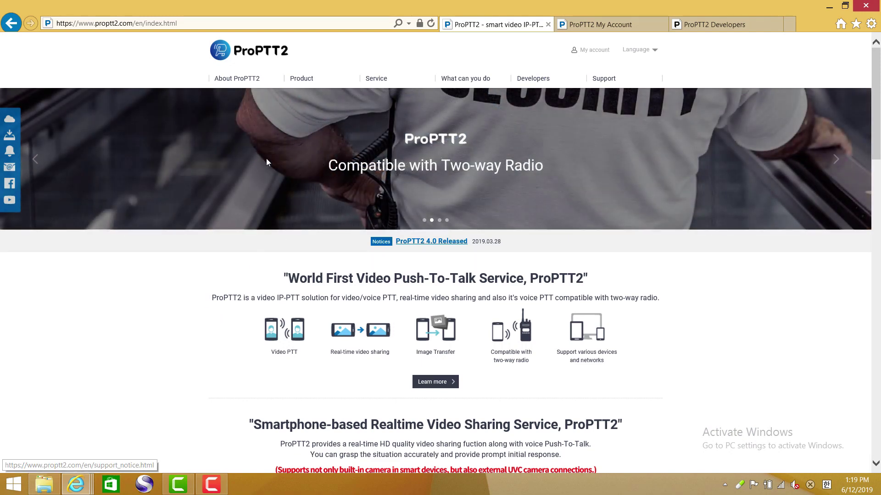
# - From the ProPTT2 Server pricing page, choose Buy it Now on the Trial package
pyautogui.moveTo(299, 82)
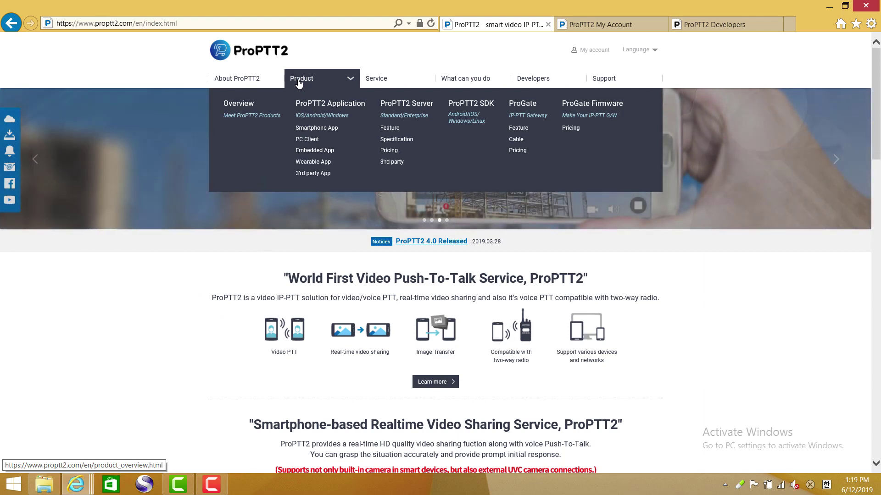
pyautogui.moveTo(260, 82)
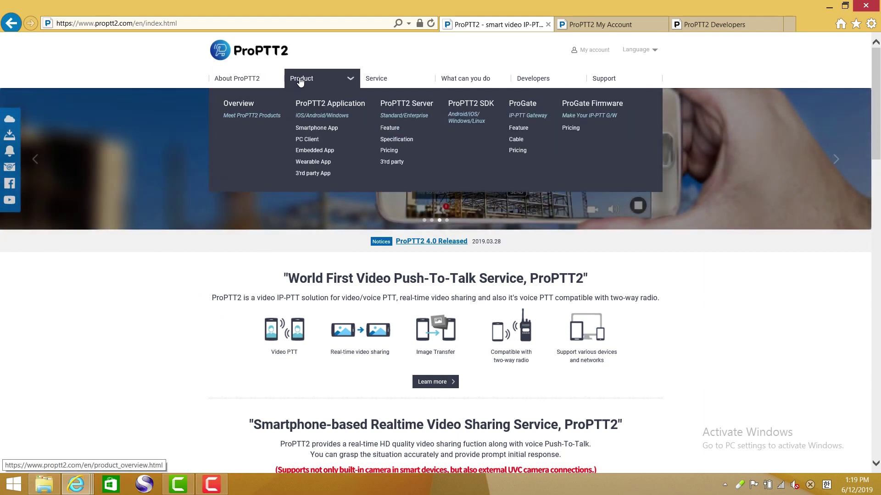
pyautogui.click(388, 151)
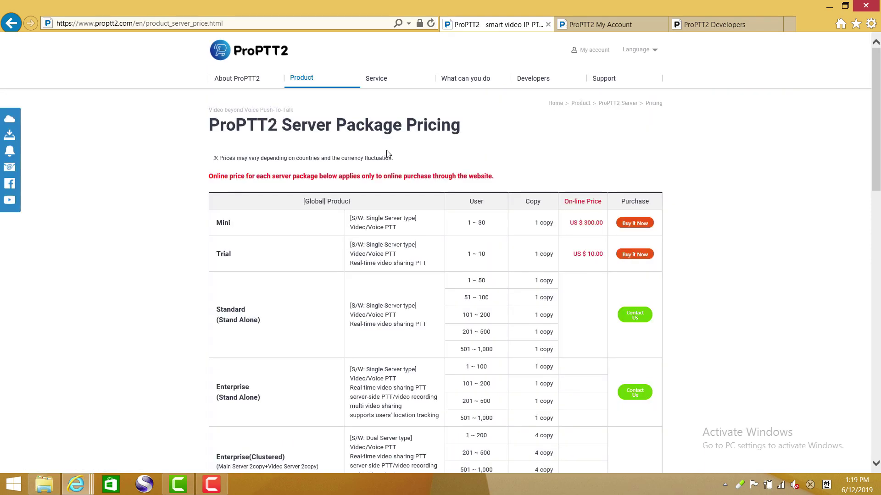
pyautogui.click(632, 255)
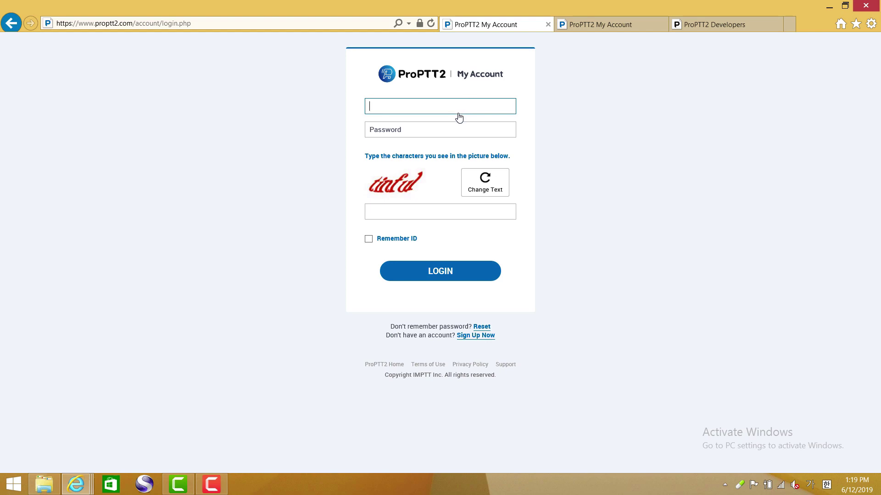
# - Log in to My Account with the account ID, password and captcha text
pyautogui.write('l')
pyautogui.hotkey('ctrl', 'a')
pyautogui.press('BackSpace')
pyautogui.press('Tab')
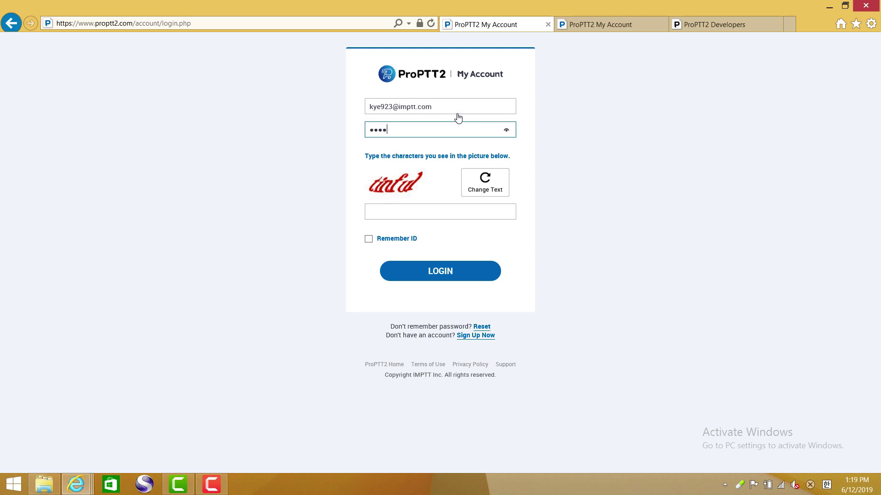
pyautogui.press('Tab')
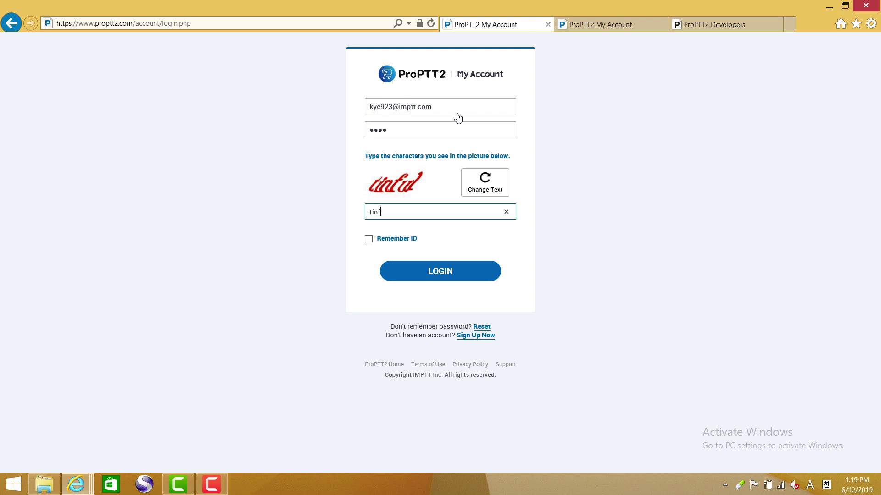
pyautogui.press('Return')
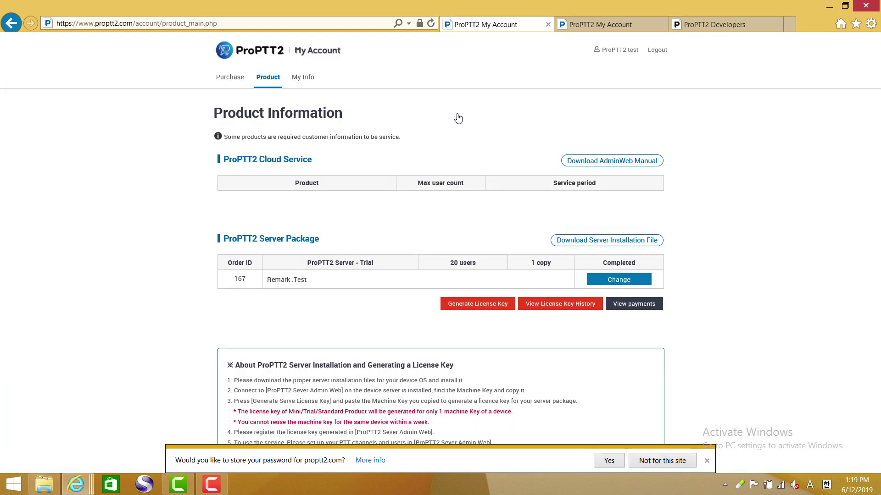
# - Decline saving the password, buy the 10-user Trial package for 10$, and check out with PayPal
pyautogui.click(706, 461)
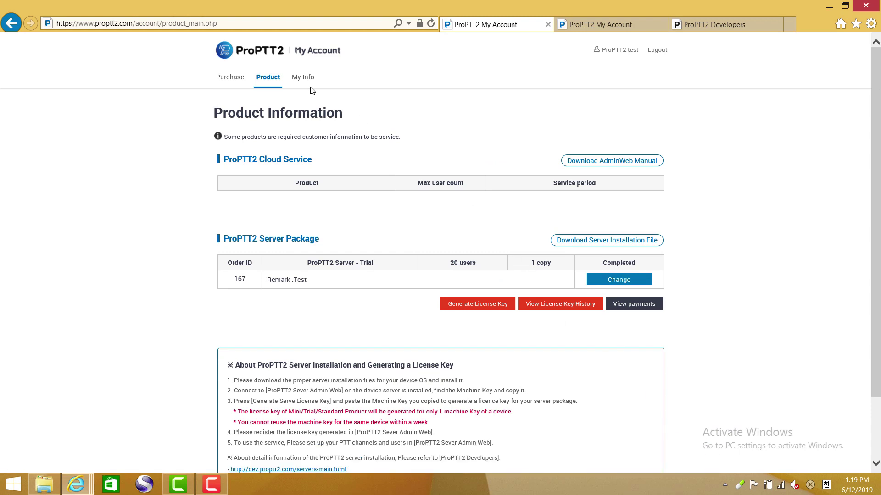
pyautogui.click(231, 78)
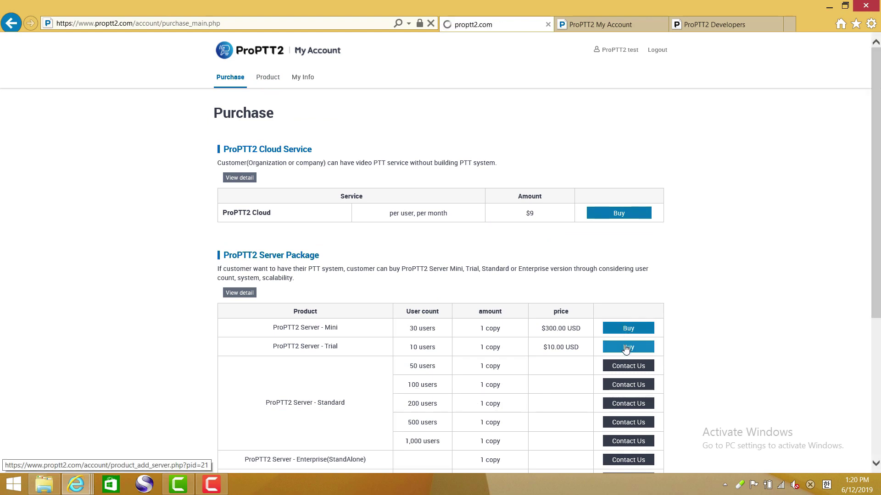
pyautogui.click(627, 348)
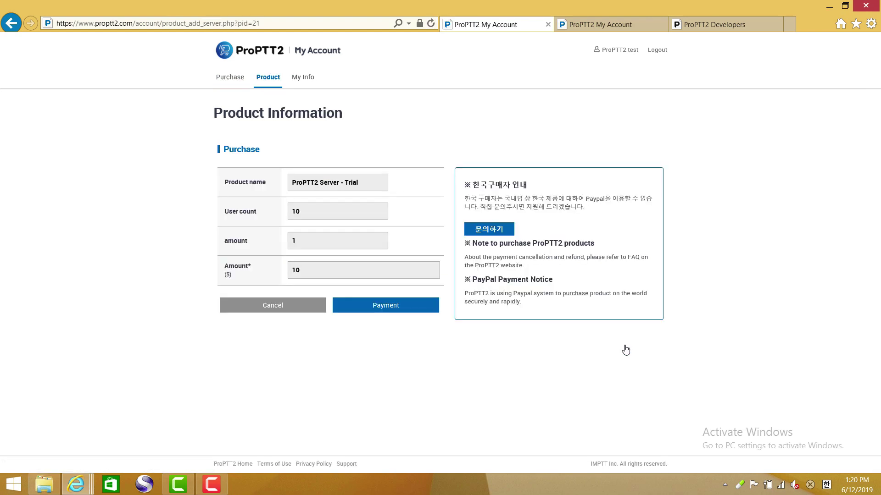
pyautogui.click(409, 310)
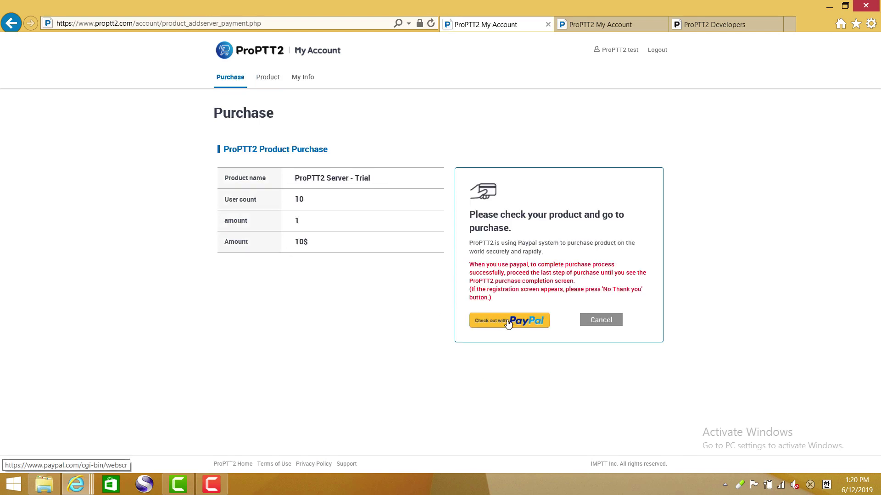
pyautogui.click(508, 323)
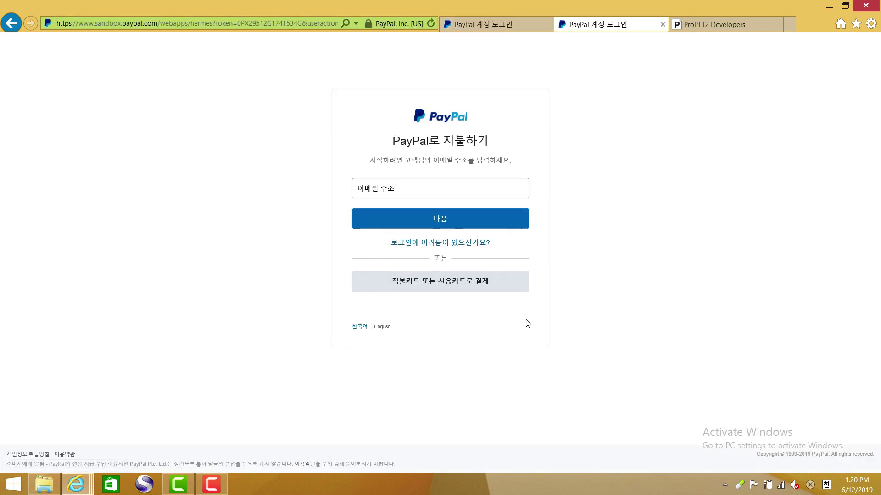
# - Sign in with the PayPal sandbox buyer's e-mail and password and pay the $1.00 USD order
pyautogui.click(453, 190)
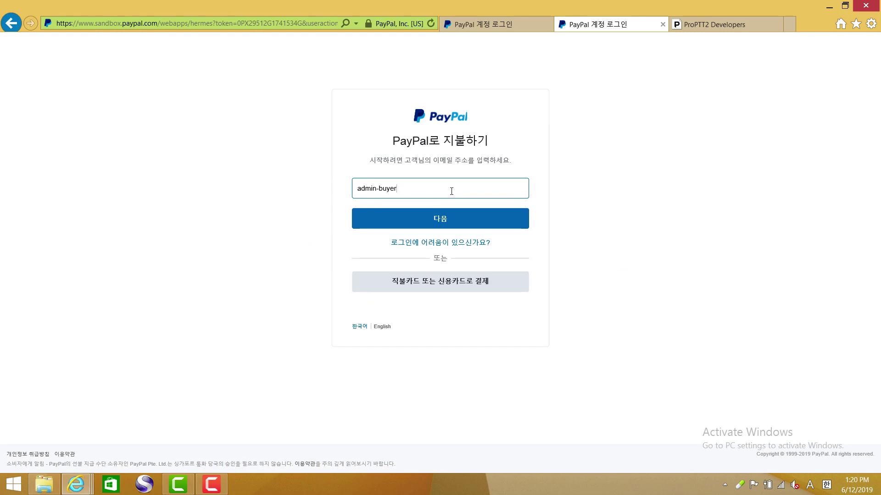
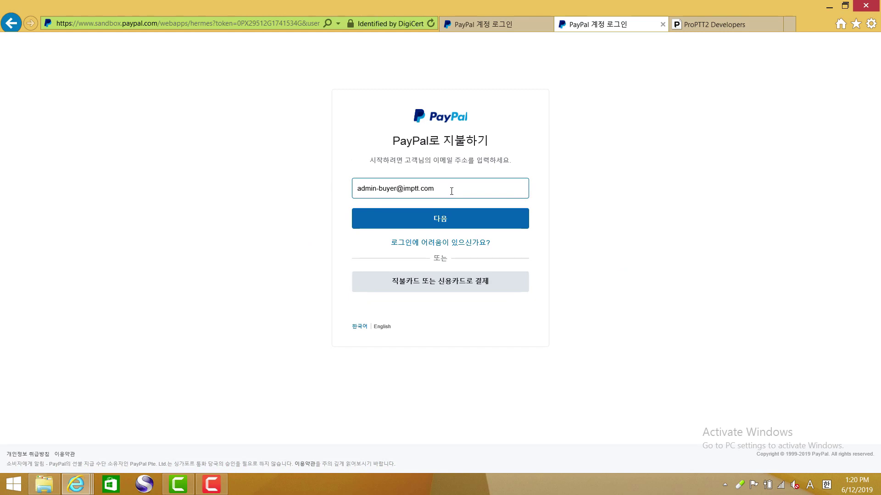
pyautogui.click(444, 222)
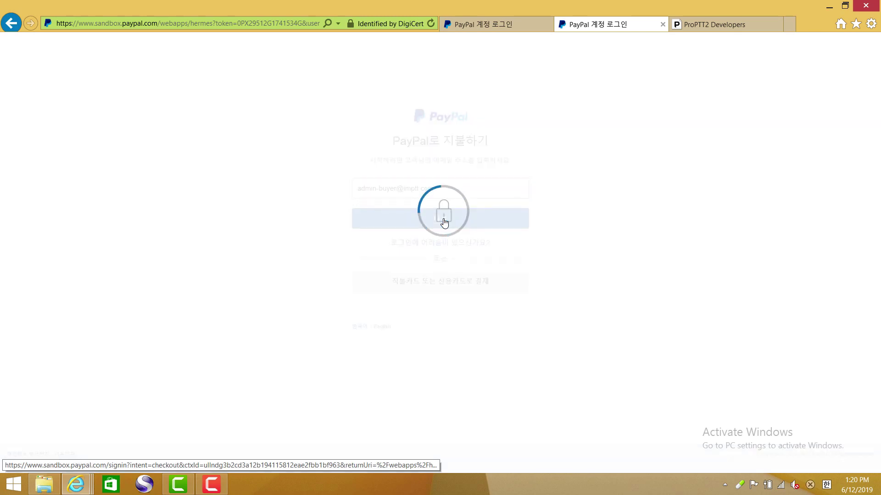
pyautogui.write('•••••••••')
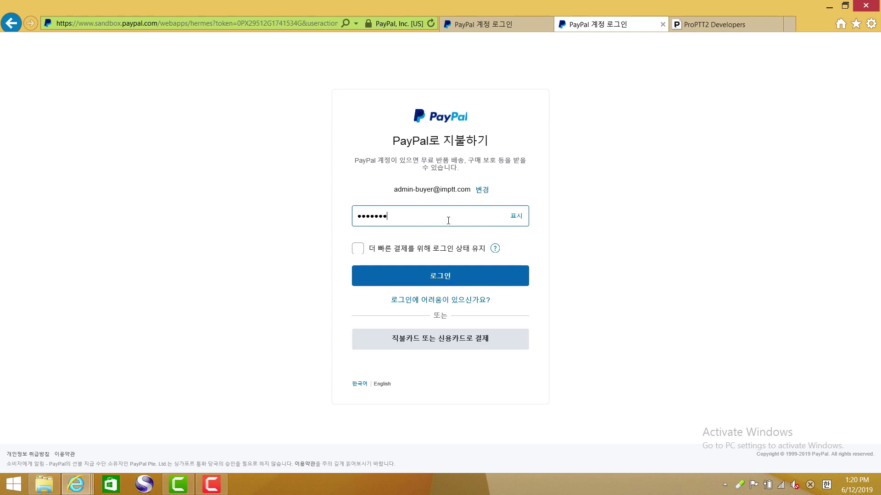
pyautogui.click(454, 277)
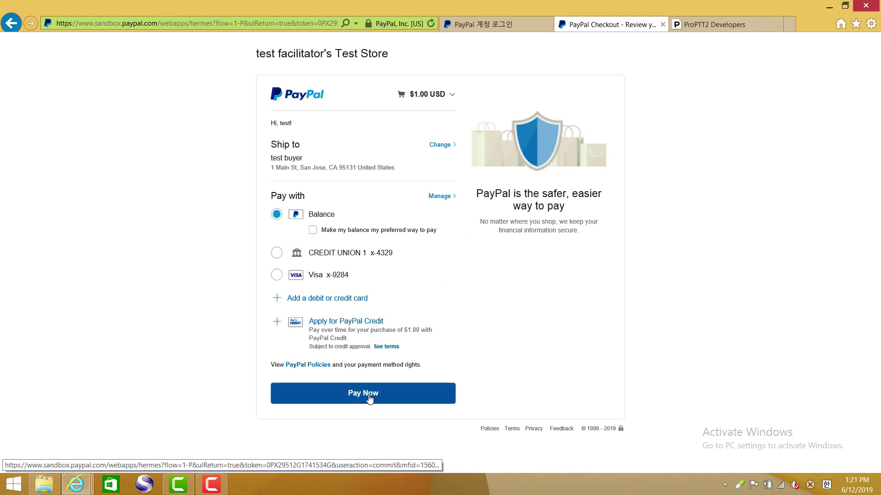
pyautogui.click(370, 396)
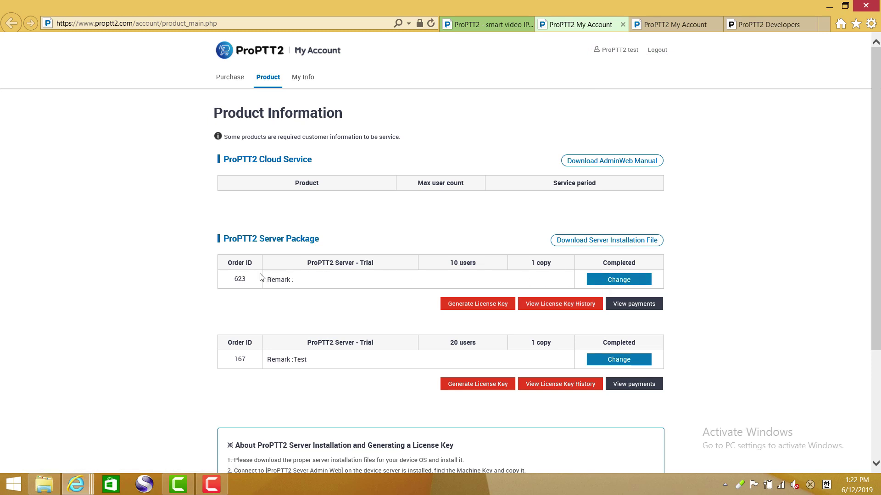
# - Generate a license key for new order 623, then open its Update remark window
pyautogui.click(491, 305)
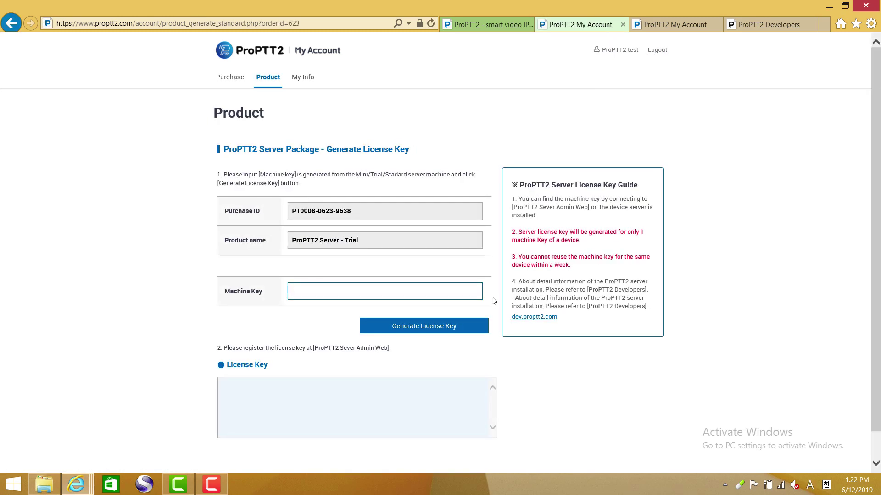
pyautogui.click(269, 79)
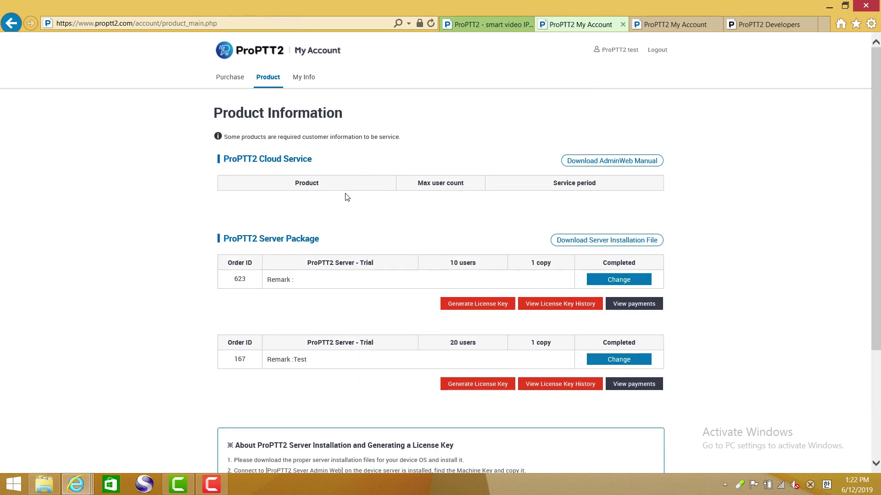
pyautogui.click(610, 282)
# - Set order 623's remark to 'new license for demo' and save it
pyautogui.click(314, 218)
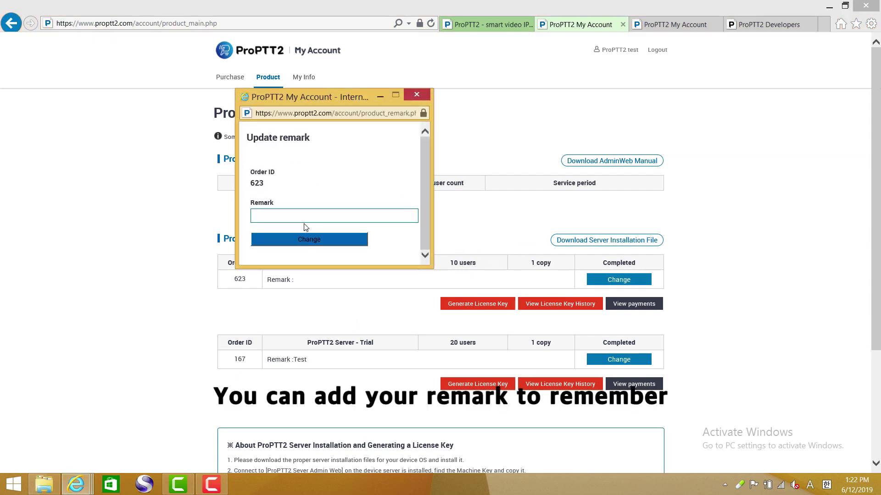
pyautogui.write('new ')
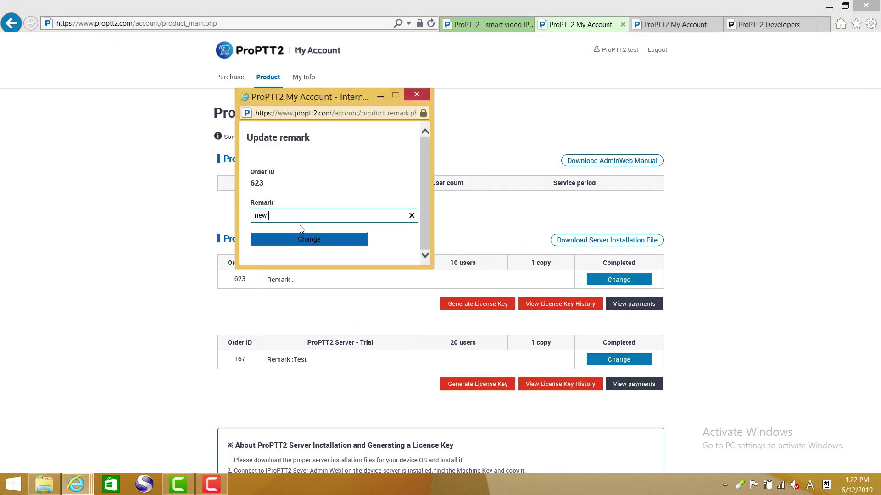
pyautogui.write('licens')
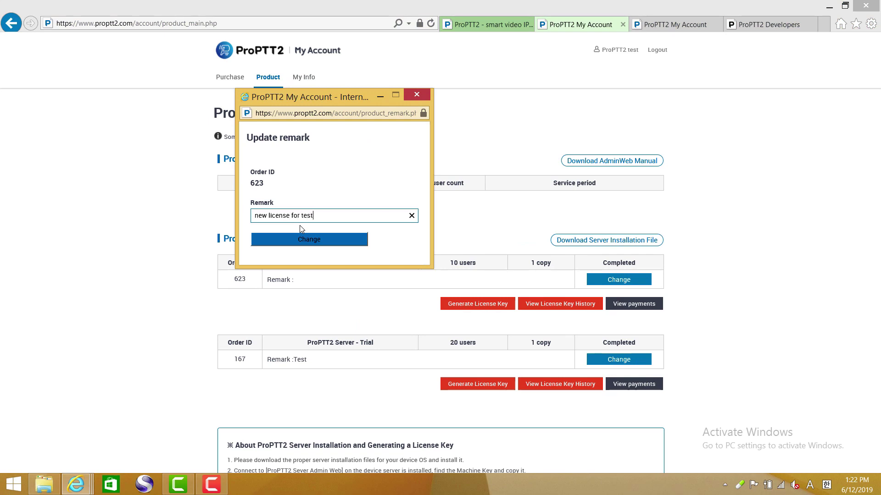
pyautogui.write('e for test')
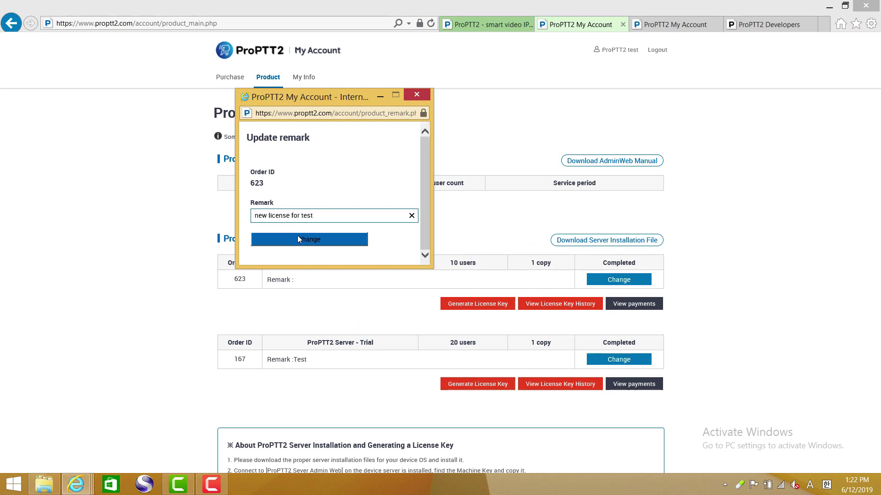
pyautogui.click(298, 238)
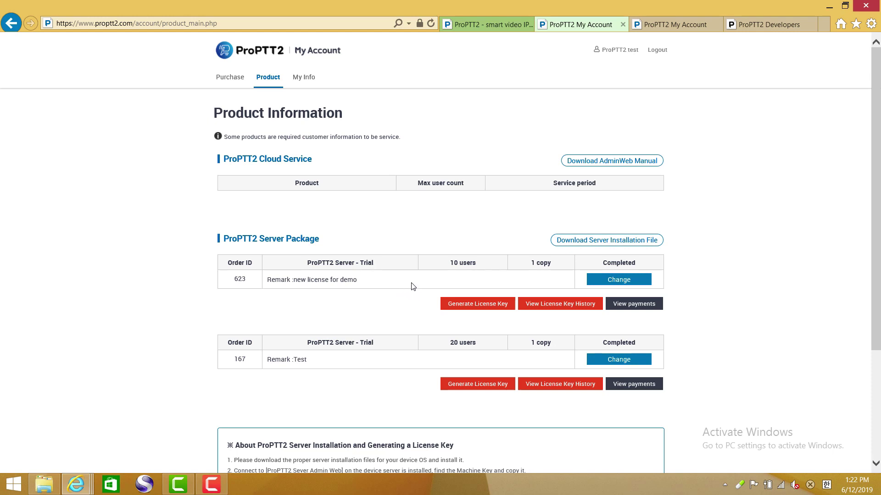
# - Download the Trial 4.1.1 server package from the installation files, choosing Save As
pyautogui.click(595, 243)
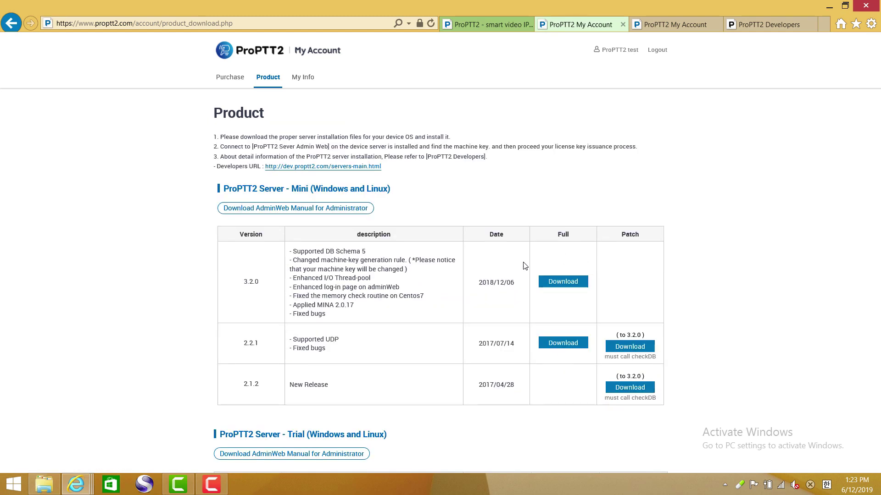
pyautogui.scroll(-4, 431, 284)
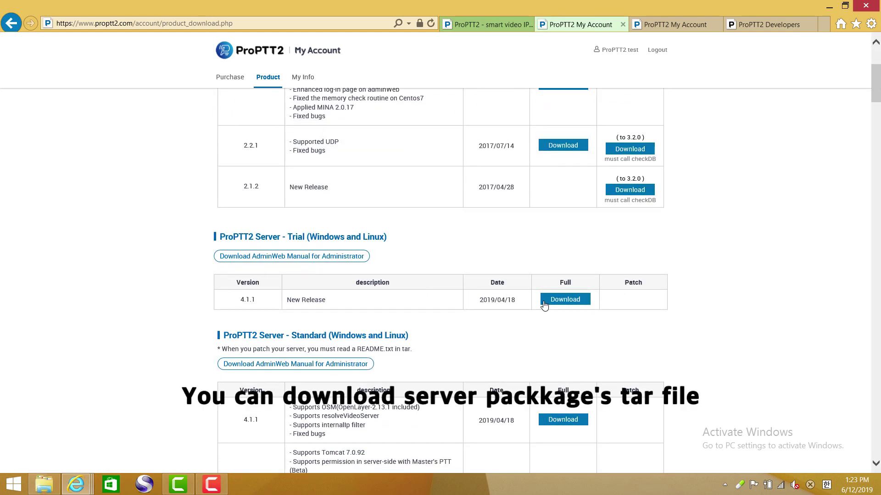
pyautogui.click(556, 309)
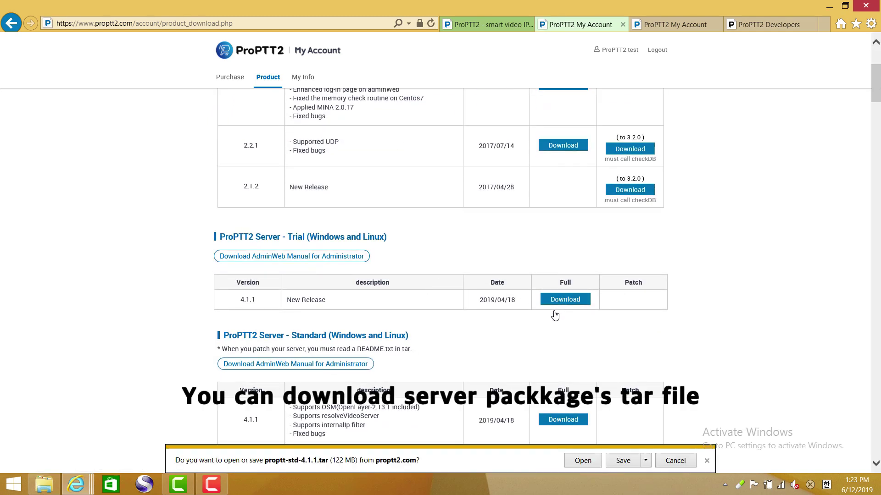
pyautogui.click(646, 462)
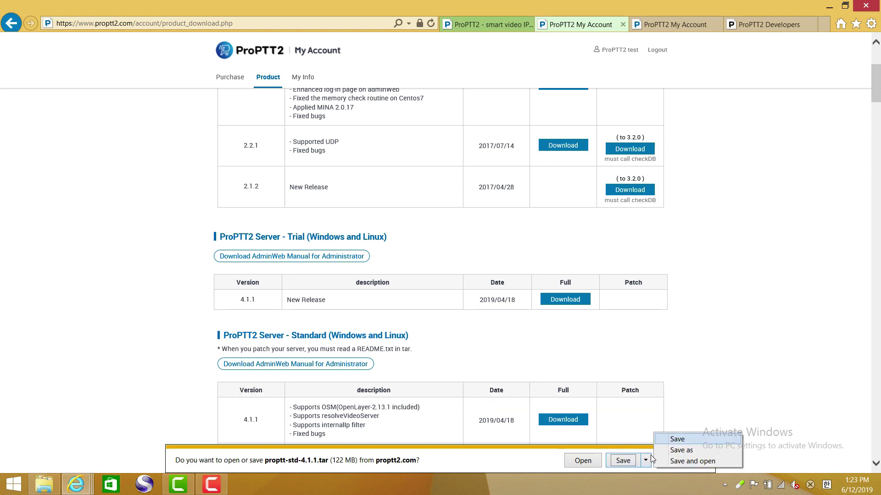
pyautogui.click(680, 455)
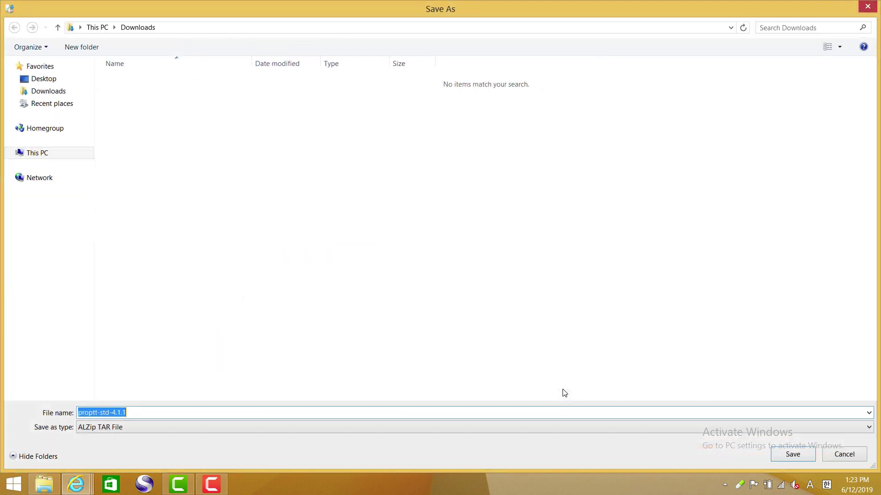
# - Find the existing proptt-std-4.1.1 in Desktop\Download, cancel saving, and close the download prompt
pyautogui.click(46, 178)
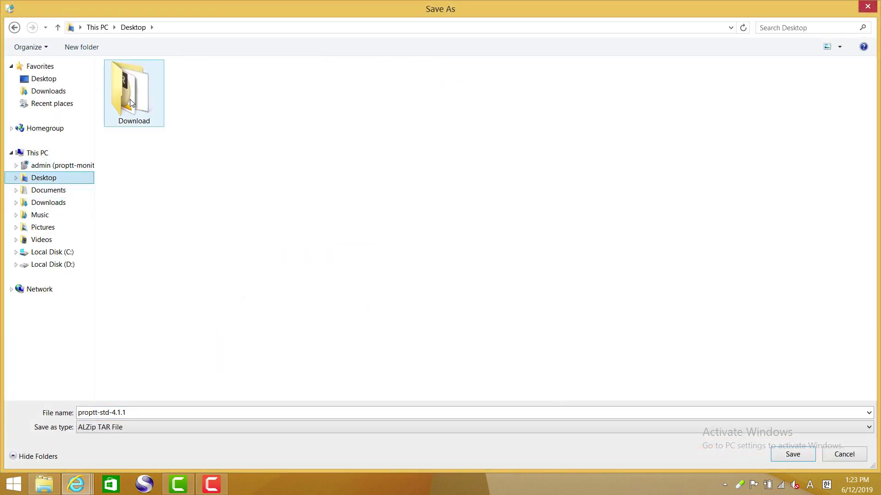
pyautogui.doubleClick(134, 97)
pyautogui.click(139, 87)
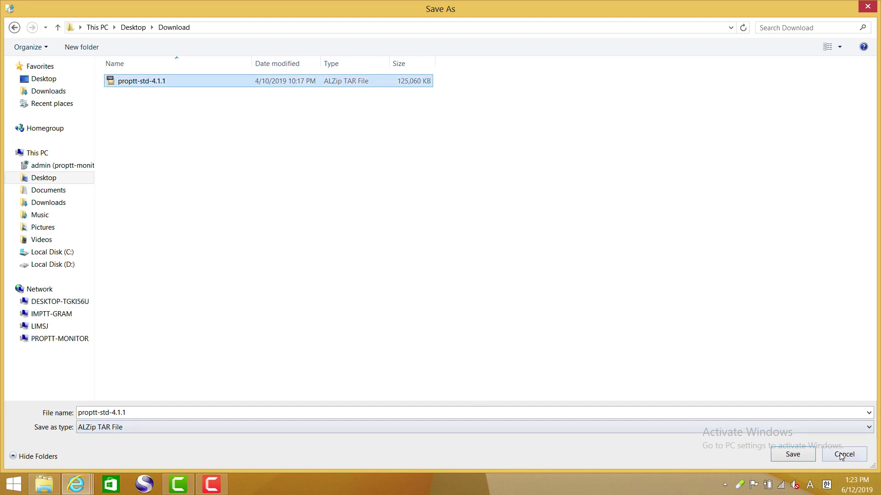
pyautogui.click(843, 454)
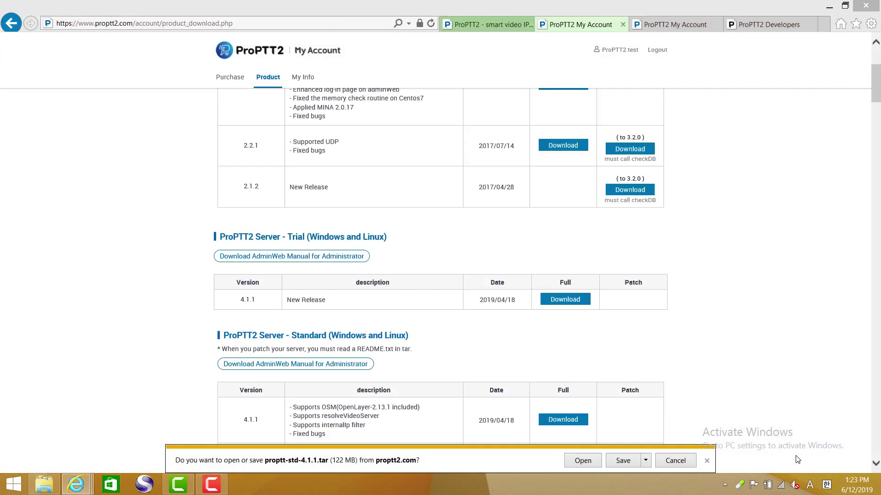
pyautogui.click(707, 461)
pyautogui.click(44, 485)
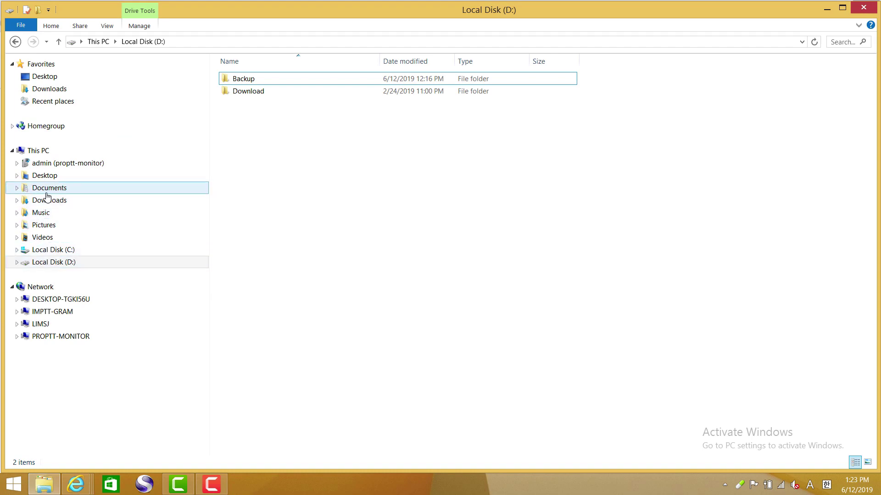
# - Open Desktop\Download and point out proptt-std-4.1.1 and the ProPTT2, MariaDB and JDK installers
pyautogui.click(44, 176)
pyautogui.doubleClick(245, 107)
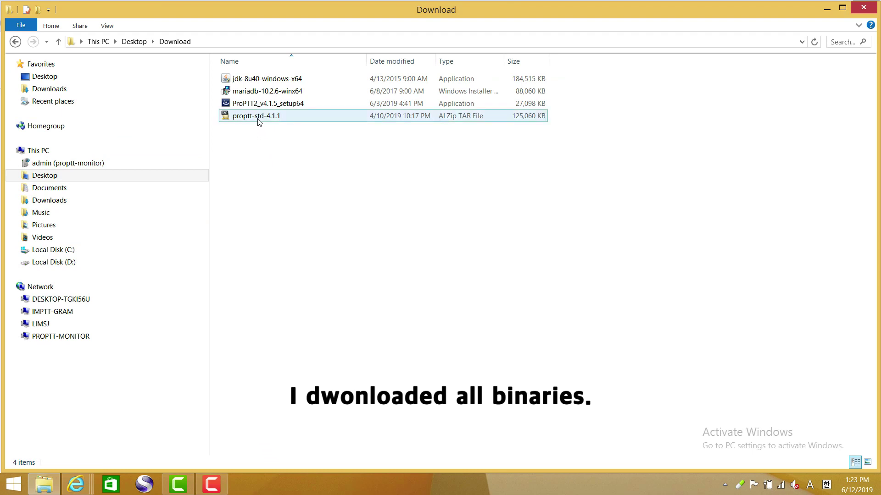
pyautogui.click(258, 121)
pyautogui.click(270, 105)
pyautogui.click(269, 92)
pyautogui.click(268, 79)
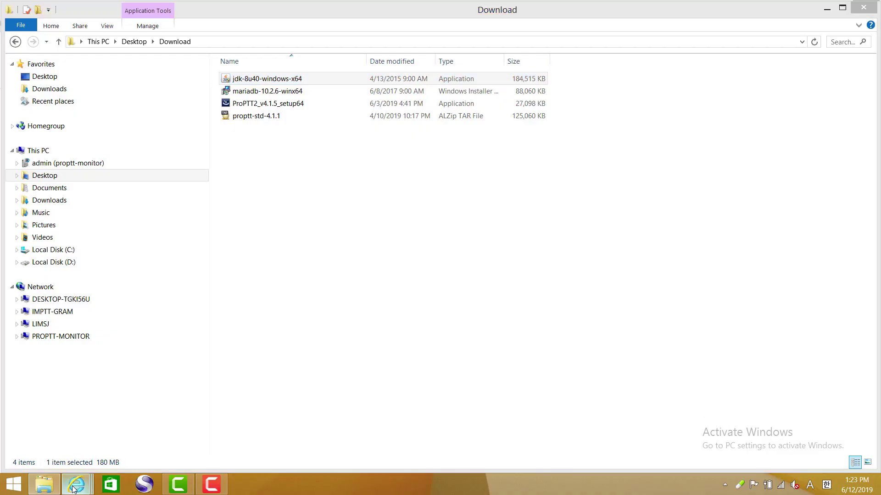
# - Switch to the ProPTT2 Developers window and close the My Account and home page tabs
pyautogui.moveTo(76, 485)
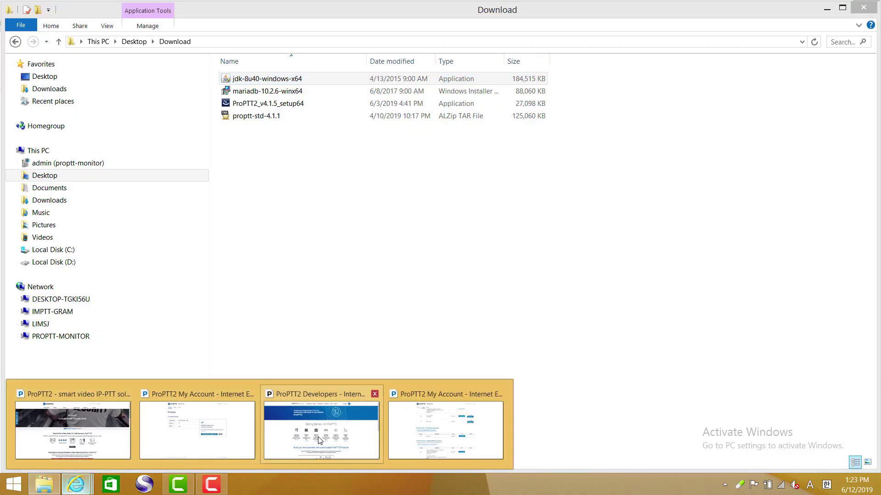
pyautogui.moveTo(320, 440)
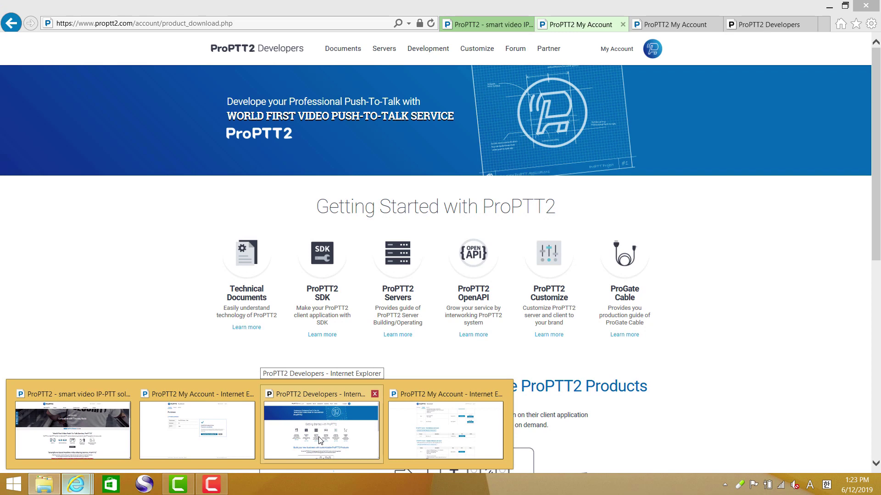
pyautogui.click(320, 440)
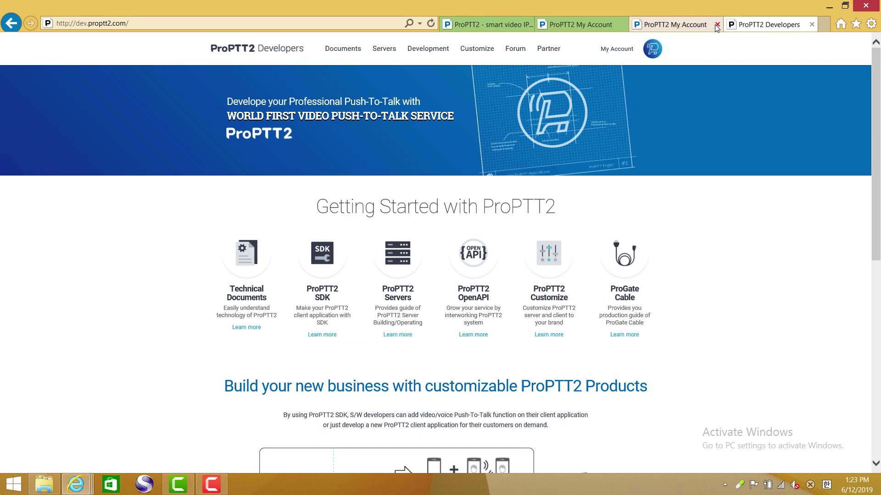
pyautogui.click(717, 24)
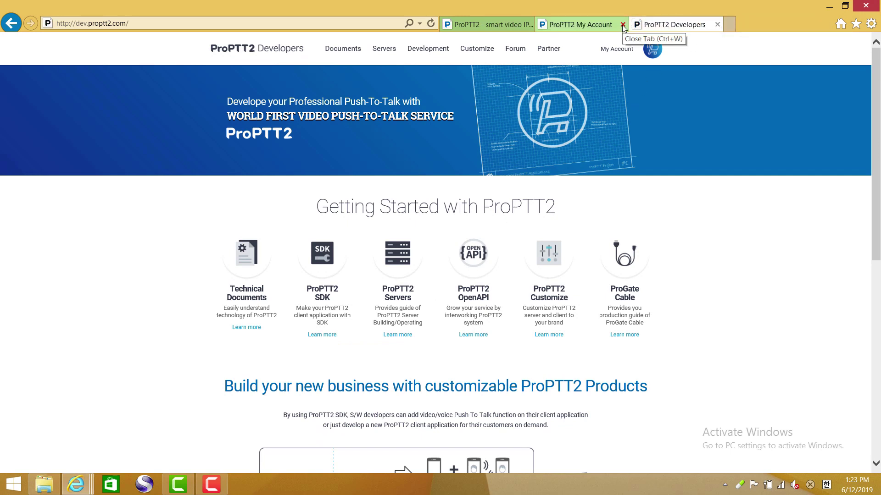
pyautogui.click(528, 25)
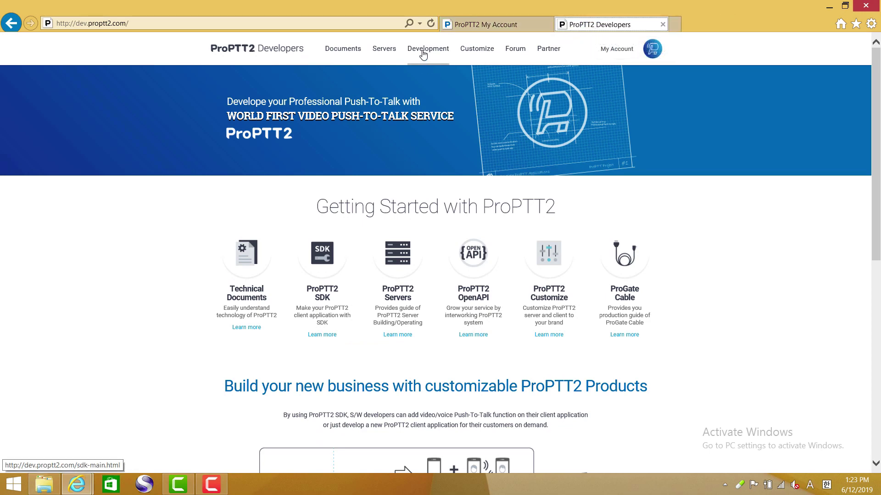
# - Open the Standard Server Windows install guide and highlight its required environment list
pyautogui.click(386, 51)
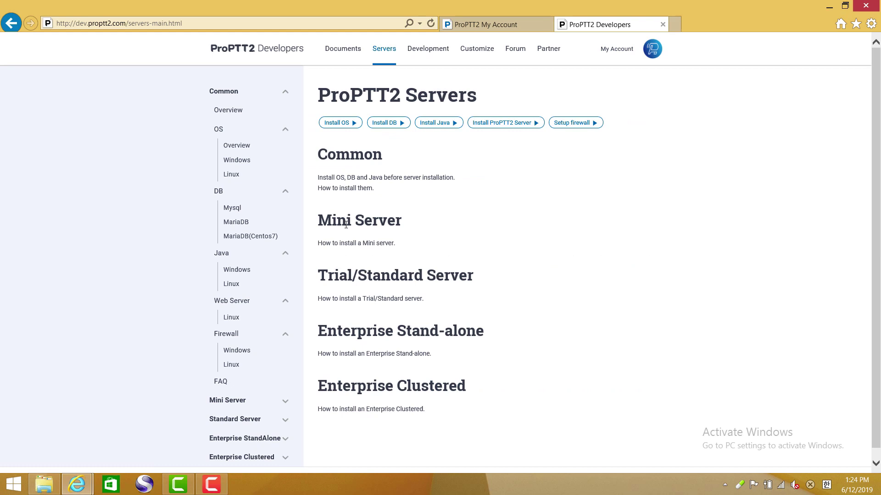
pyautogui.scroll(-1, 303, 253)
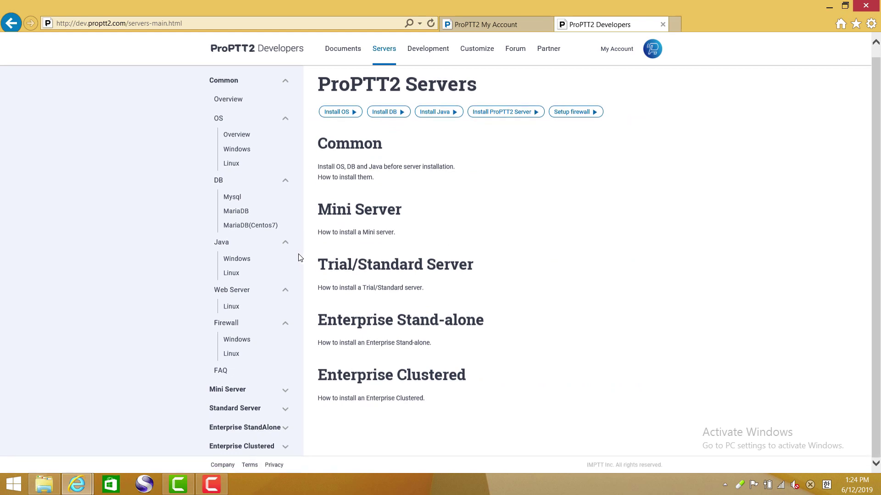
pyautogui.click(242, 410)
pyautogui.scroll(-4, 240, 411)
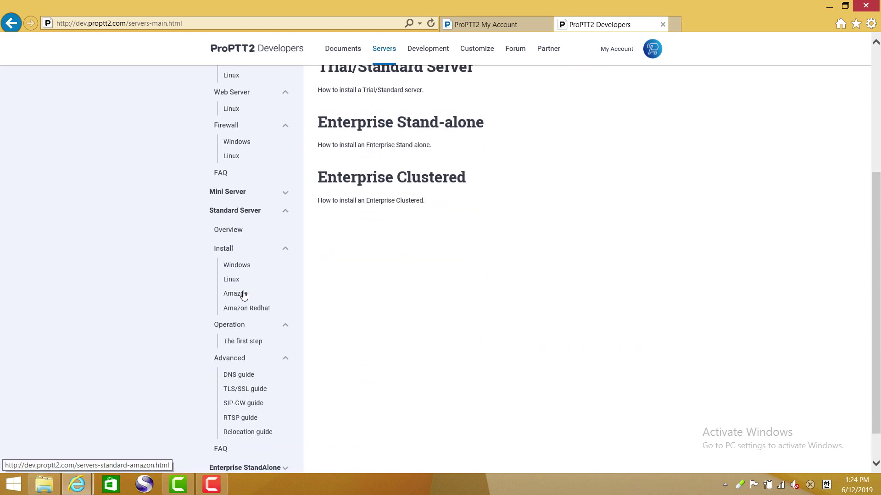
pyautogui.click(238, 269)
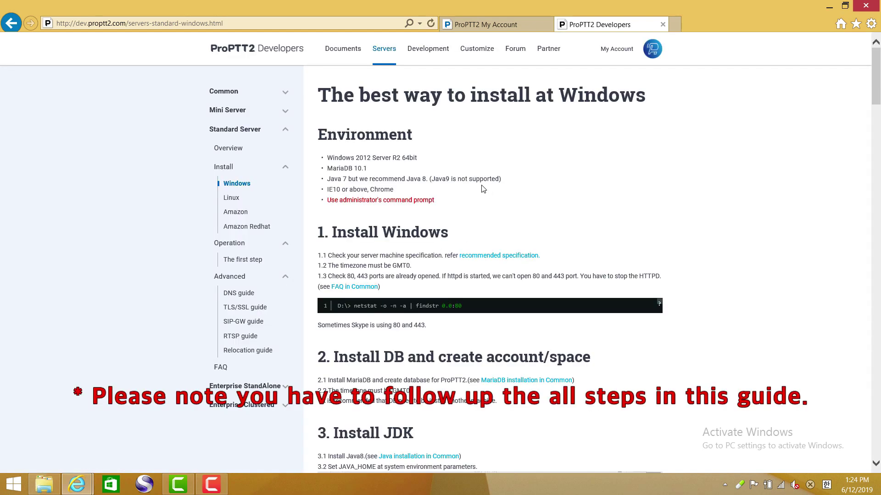
pyautogui.moveTo(328, 159); pyautogui.dragTo(502, 191)
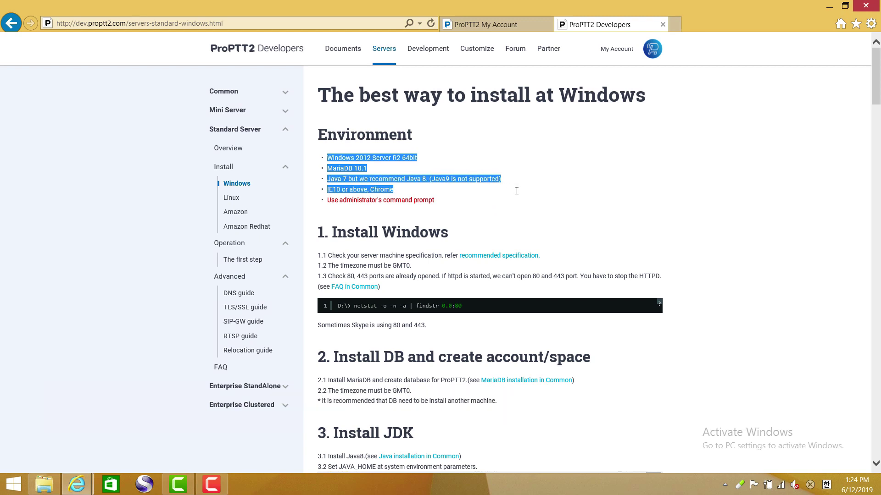
pyautogui.moveTo(517, 191); pyautogui.dragTo(518, 200)
pyautogui.click(480, 210)
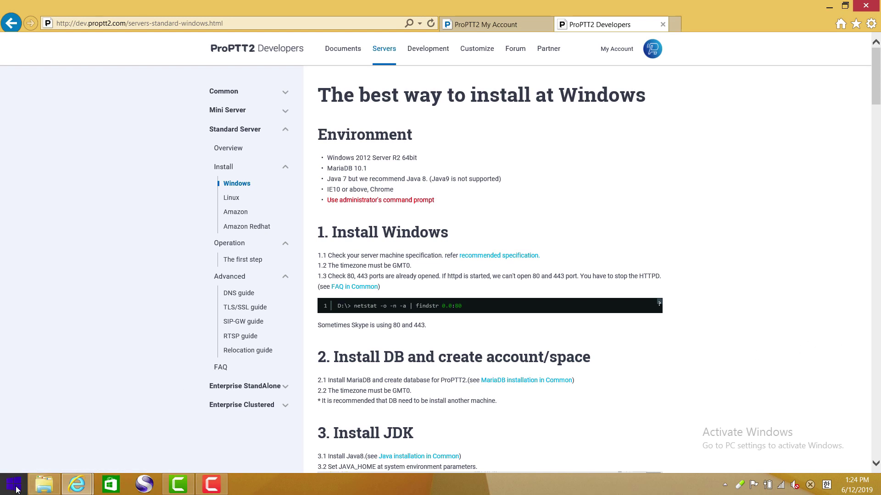
# - Search for Control Panel from the Start screen and open it
pyautogui.click(13, 484)
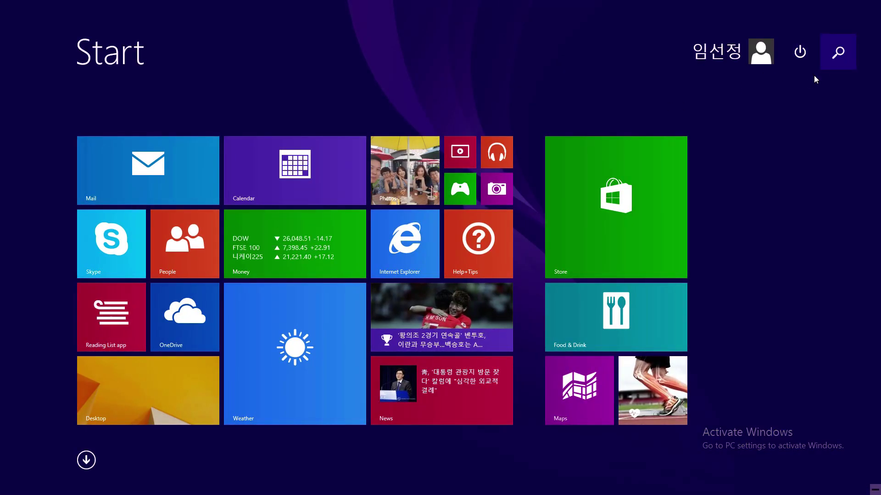
pyautogui.click(840, 55)
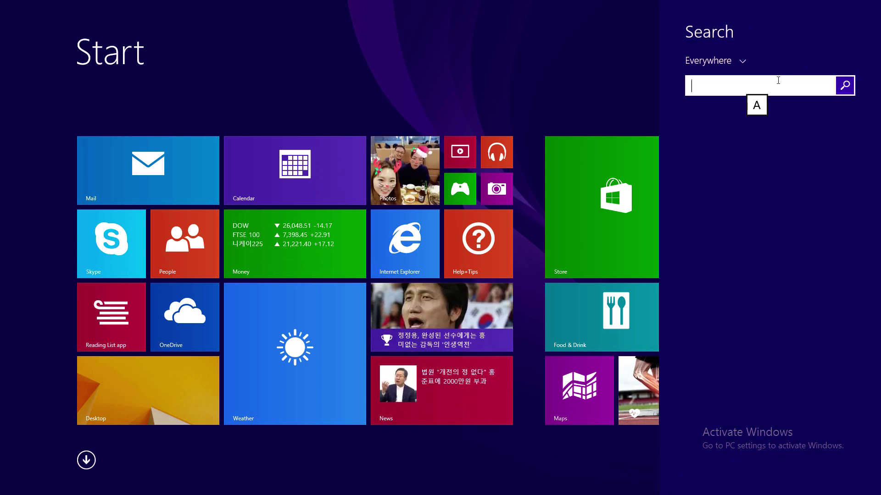
pyautogui.write('com')
pyautogui.press('BackSpace')
pyautogui.write('ntol')
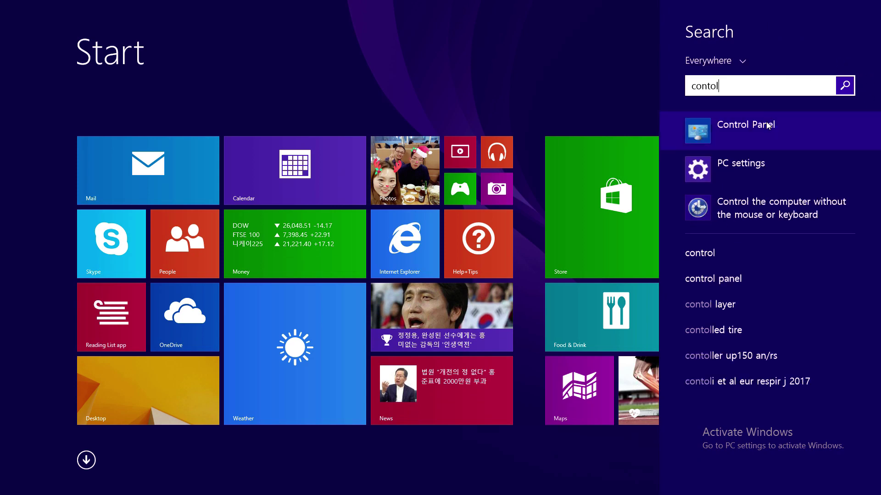
pyautogui.click(767, 125)
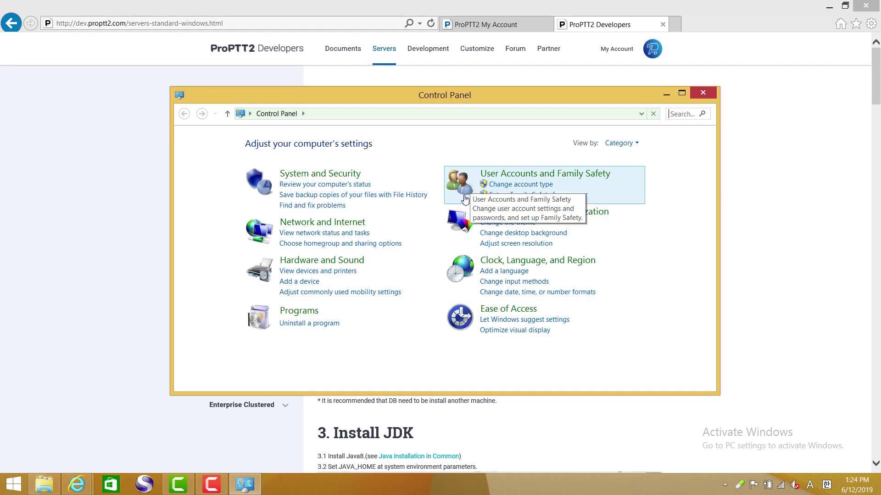
# - Check System info (Windows 8.1 Pro, i7-5500U, 8.00 GB RAM, 64-bit), then close it
pyautogui.click(311, 176)
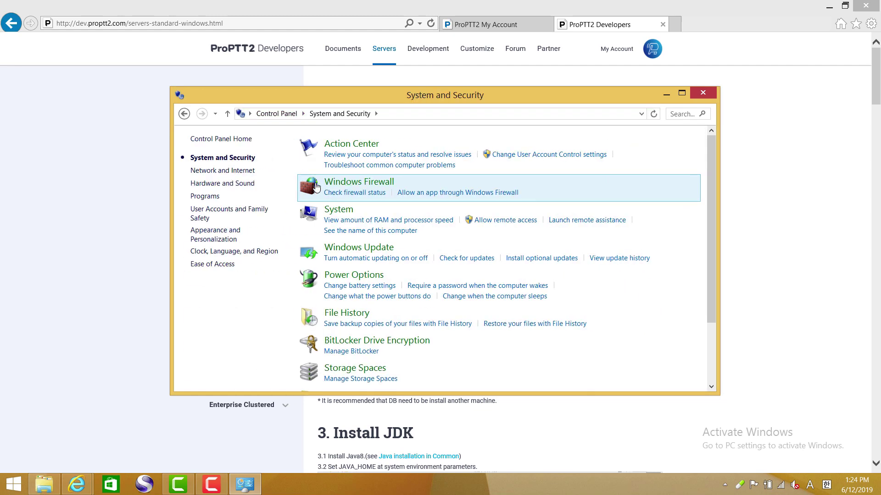
pyautogui.click(345, 215)
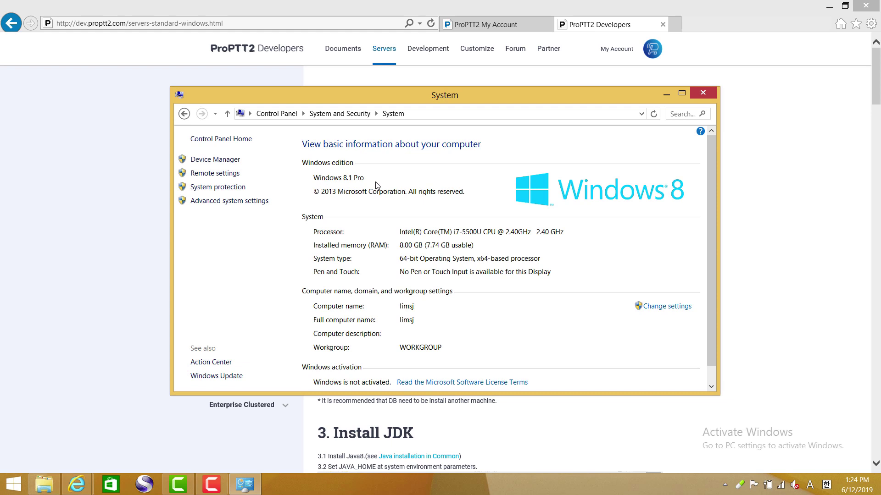
pyautogui.scroll(-1, 450, 305)
pyautogui.scroll(1, 450, 305)
pyautogui.scroll(-1, 450, 306)
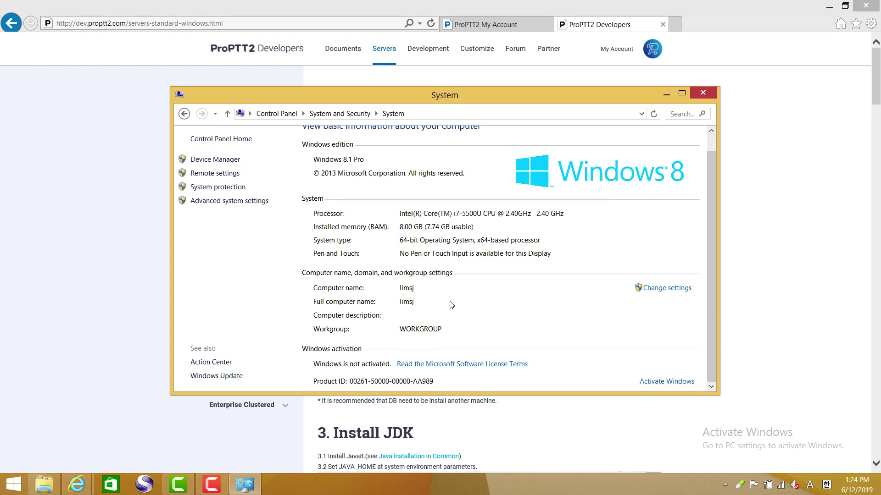
pyautogui.scroll(1, 451, 305)
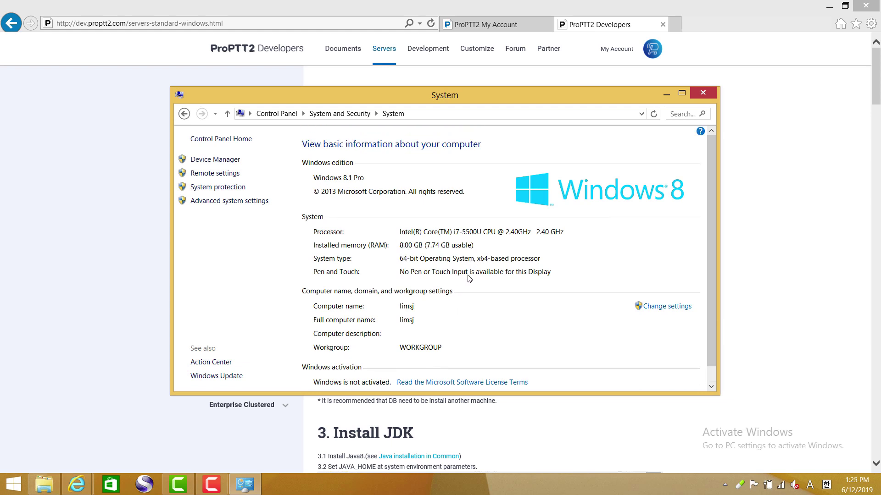
pyautogui.click(703, 94)
# - Highlight the MariaDB requirement and the recommended Java 8 note in the install guide
pyautogui.moveTo(347, 171); pyautogui.dragTo(361, 184)
pyautogui.click(360, 184)
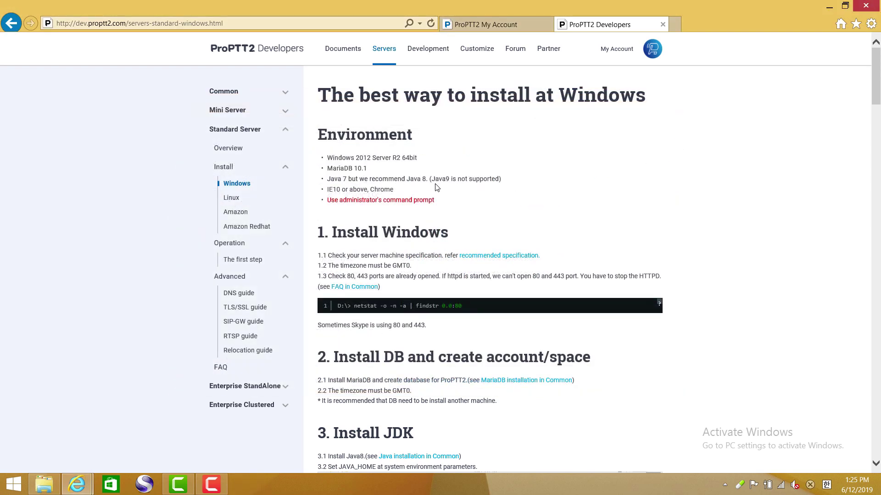
pyautogui.moveTo(426, 182); pyautogui.dragTo(385, 181)
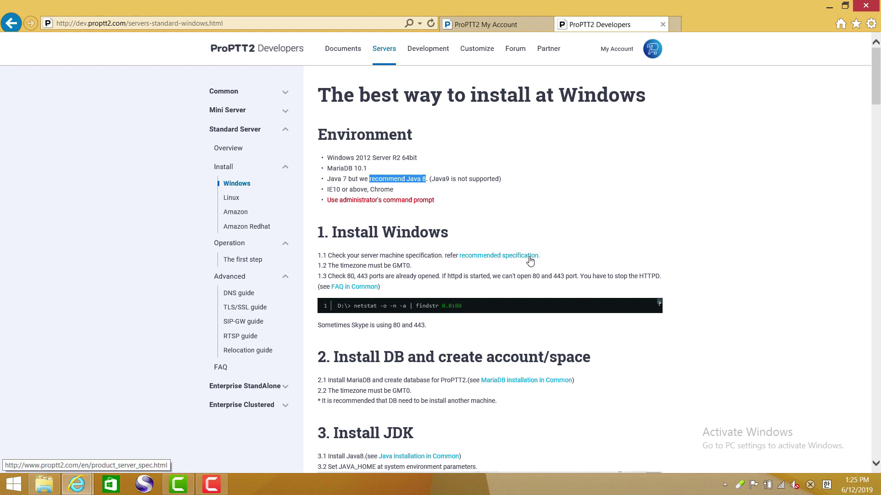
# - Open the recommended specification page in a new tab and check the 8GB minimum RAM requirement
pyautogui.rightClick(530, 260)
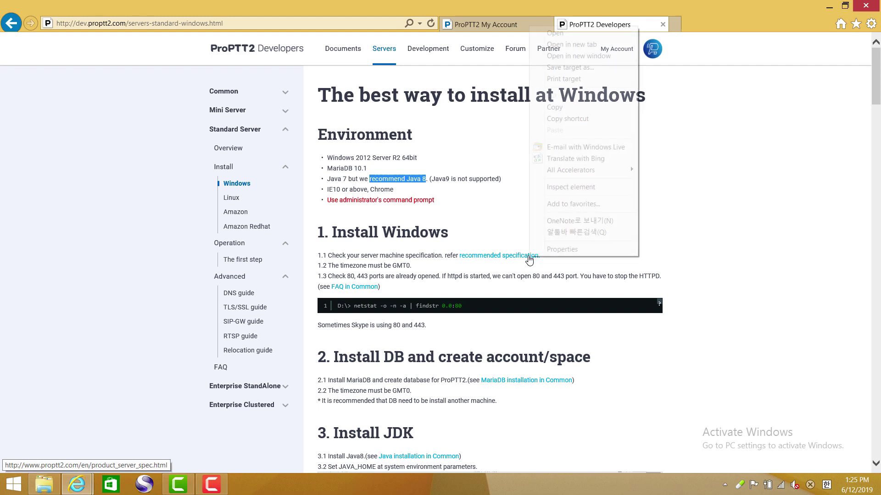
pyautogui.click(557, 45)
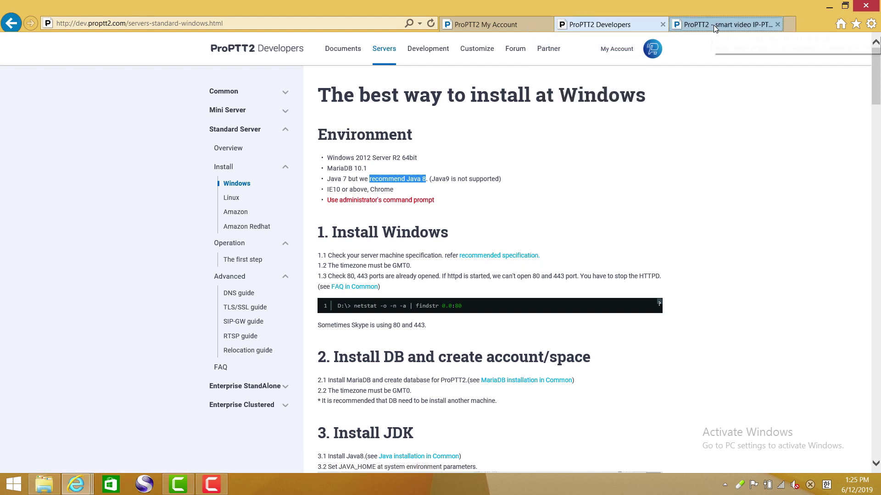
pyautogui.click(714, 26)
pyautogui.scroll(-5, 543, 216)
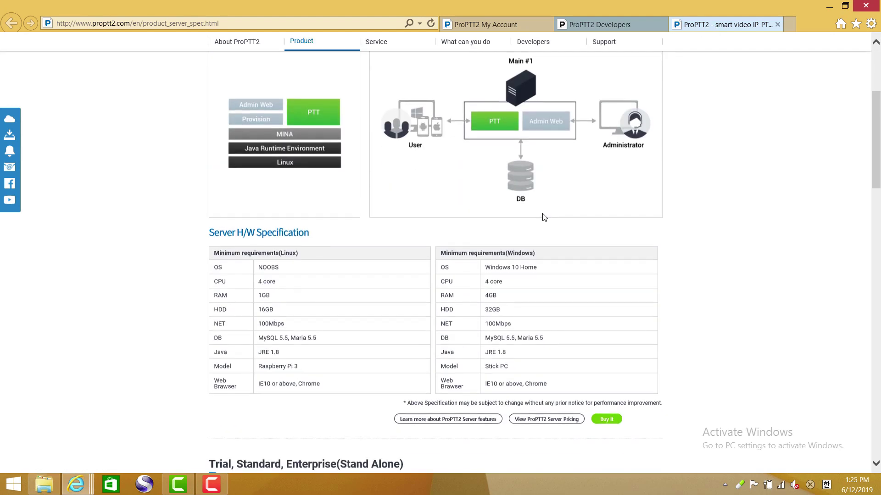
pyautogui.scroll(-9, 542, 216)
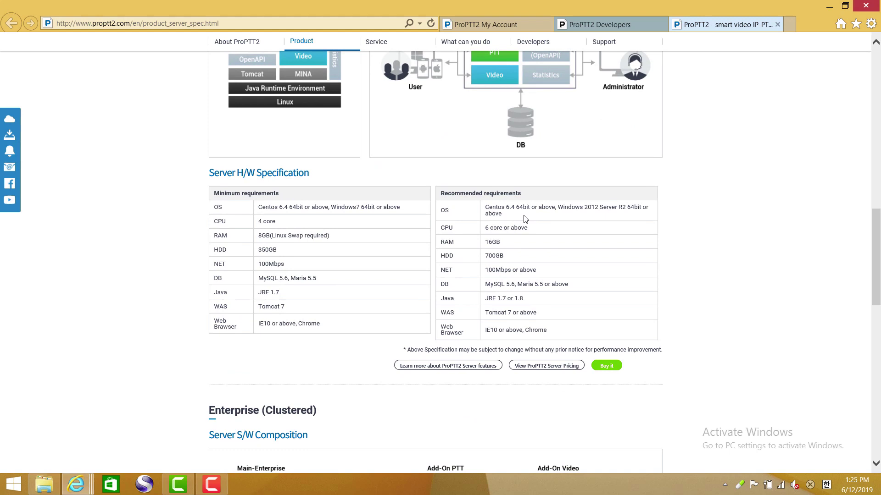
pyautogui.scroll(5, 525, 219)
pyautogui.scroll(-5, 525, 219)
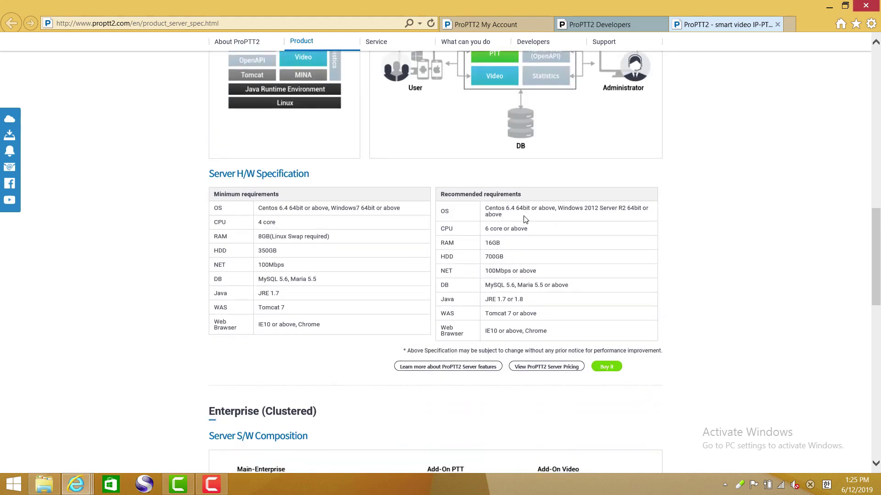
pyautogui.moveTo(259, 236); pyautogui.dragTo(272, 238)
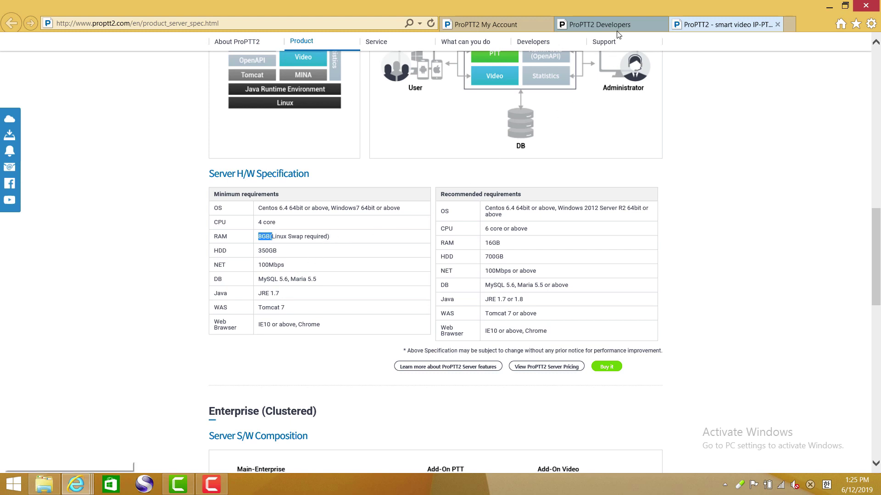
pyautogui.click(604, 24)
# - Highlight the GMT0 timezone requirement and open Control Panel's Clock, Language, and Region settings
pyautogui.click(600, 205)
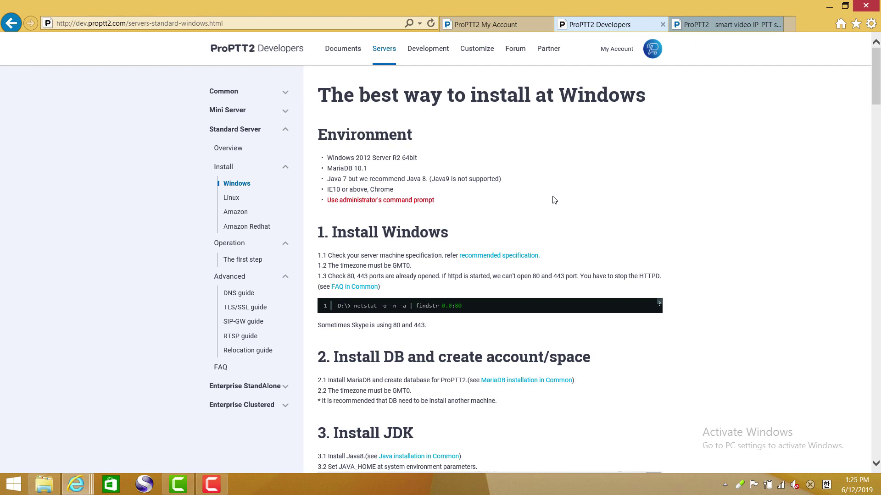
pyautogui.moveTo(412, 266); pyautogui.dragTo(328, 266)
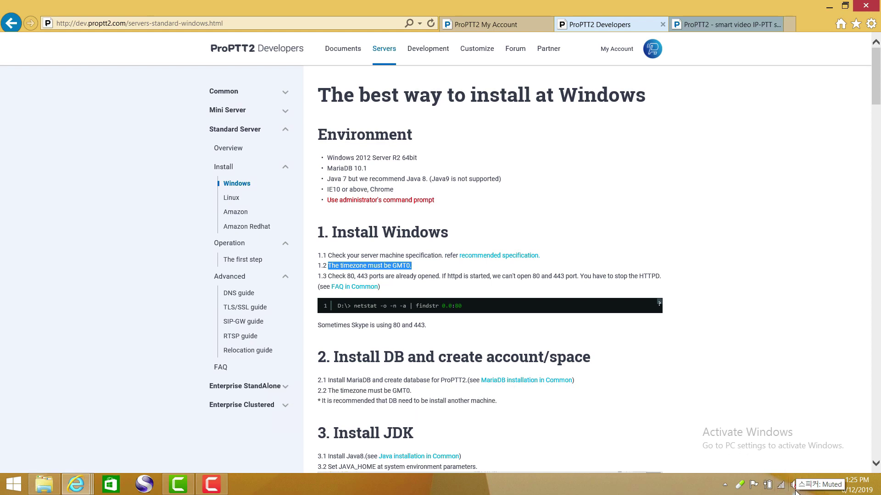
pyautogui.rightClick(856, 486)
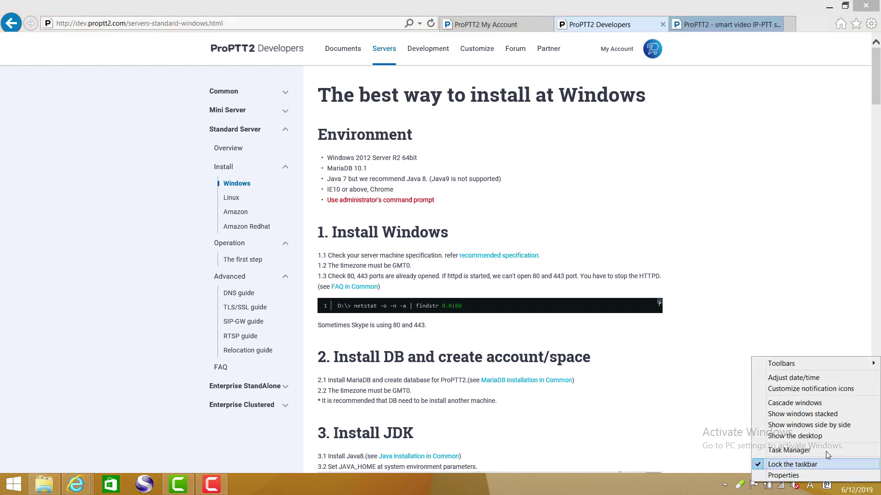
pyautogui.click(810, 388)
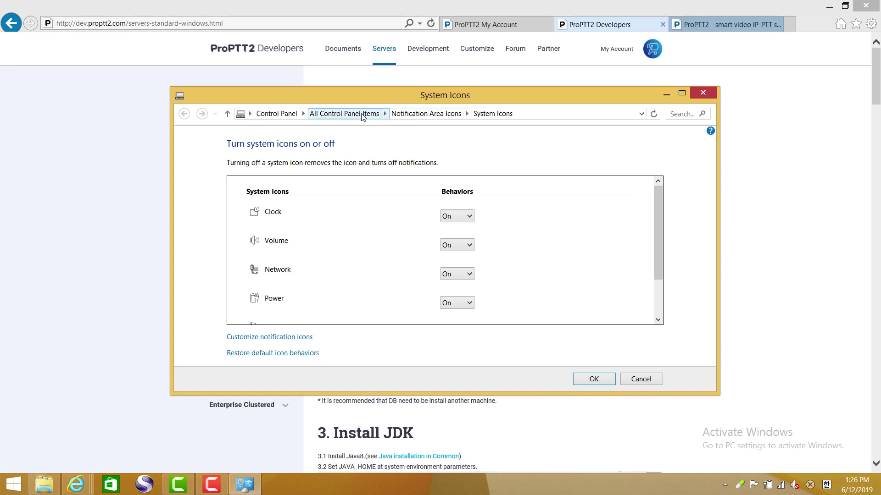
pyautogui.click(288, 113)
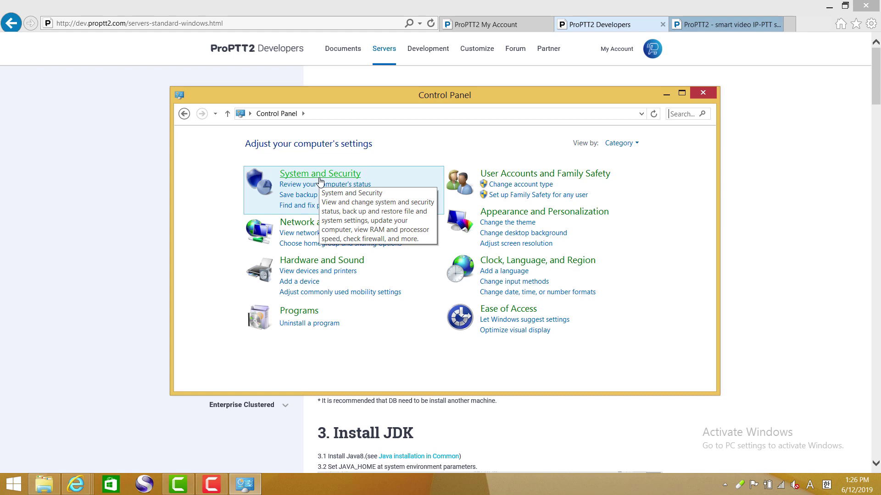
pyautogui.click(537, 266)
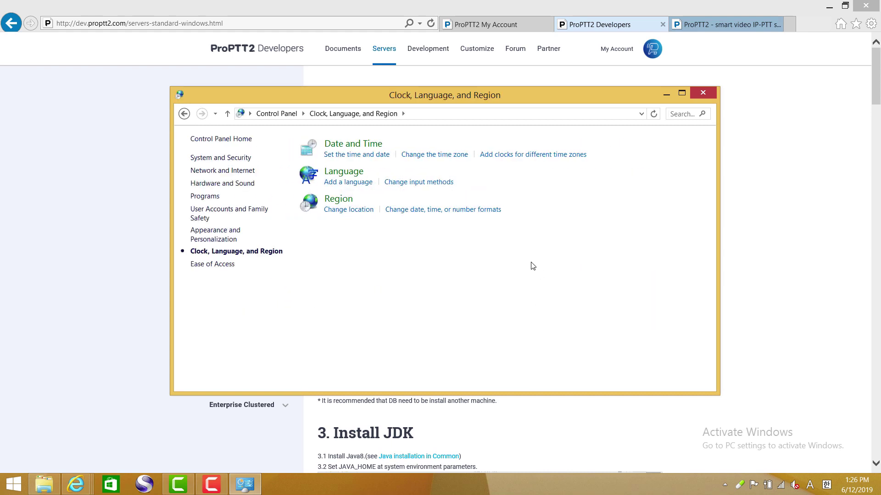
# - Change the time zone from Seoul to (UTC) Coordinated Universal Time and apply it
pyautogui.click(373, 160)
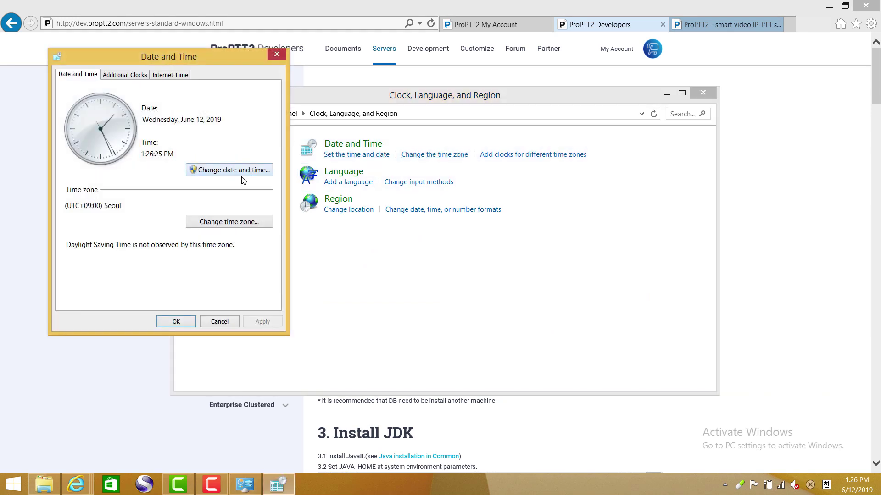
pyautogui.click(236, 223)
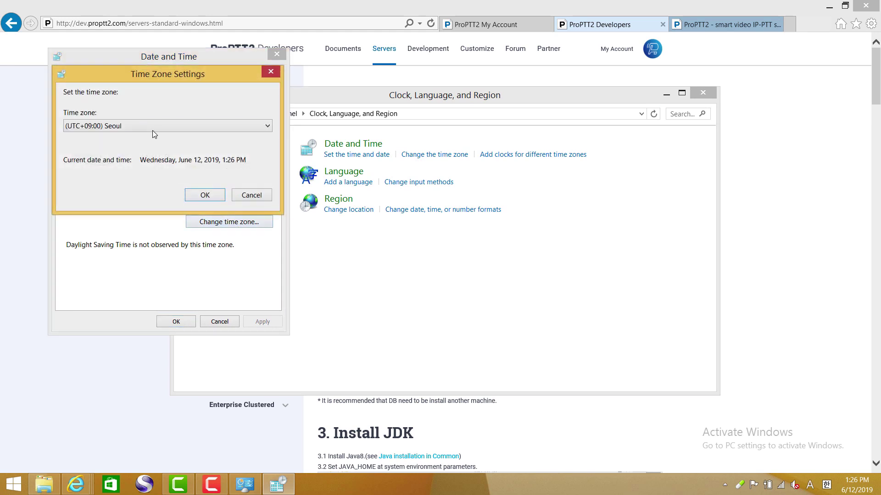
pyautogui.click(154, 128)
pyautogui.scroll(4, 157, 161)
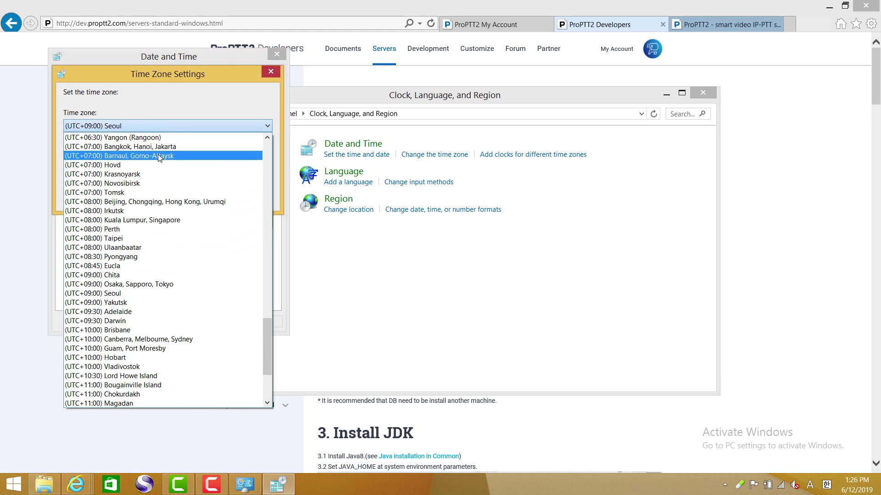
pyautogui.scroll(15, 159, 157)
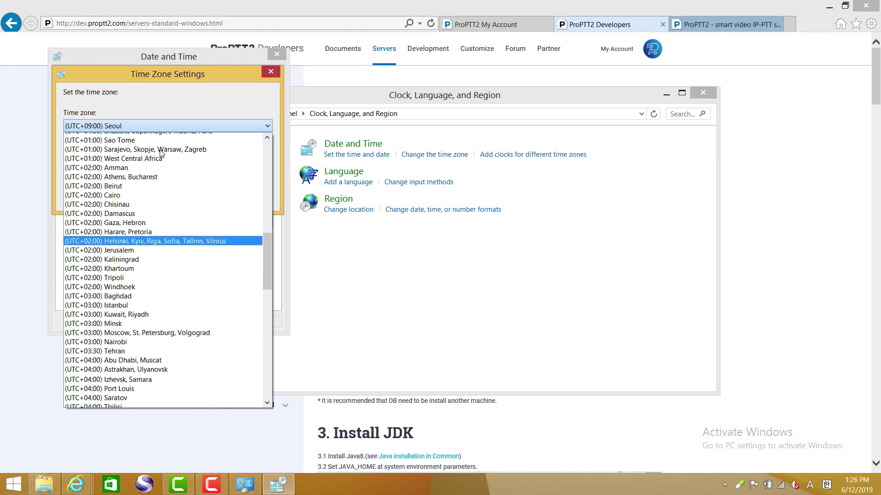
pyautogui.scroll(3, 160, 152)
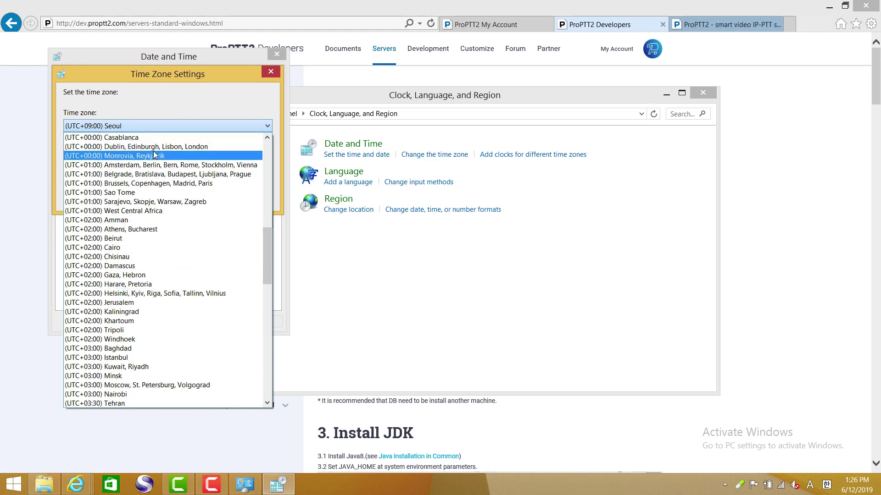
pyautogui.scroll(2, 155, 155)
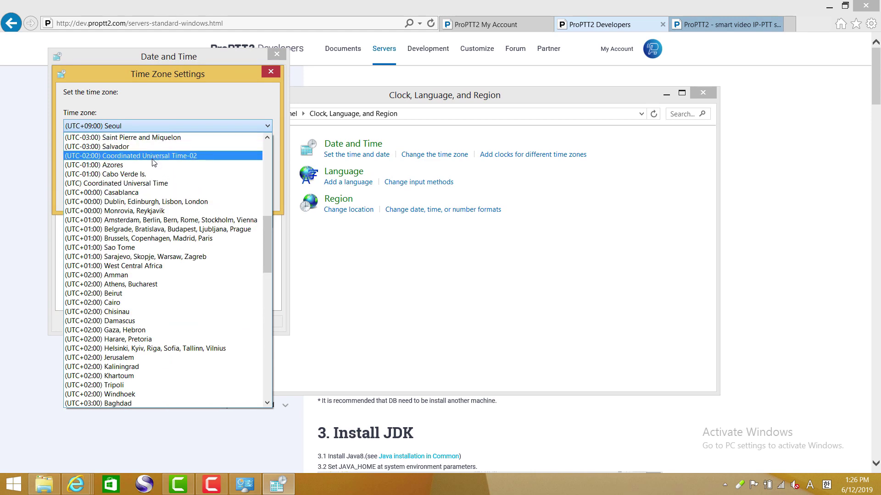
pyautogui.click(158, 183)
pyautogui.click(190, 197)
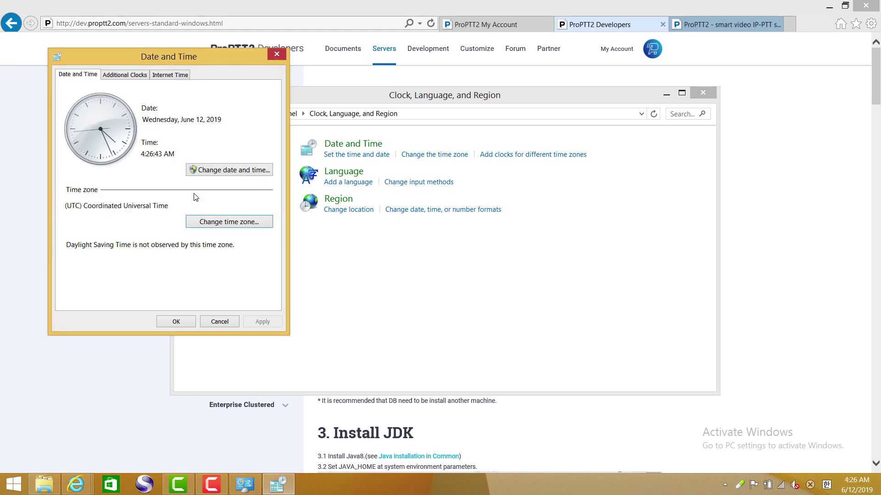
pyautogui.click(177, 322)
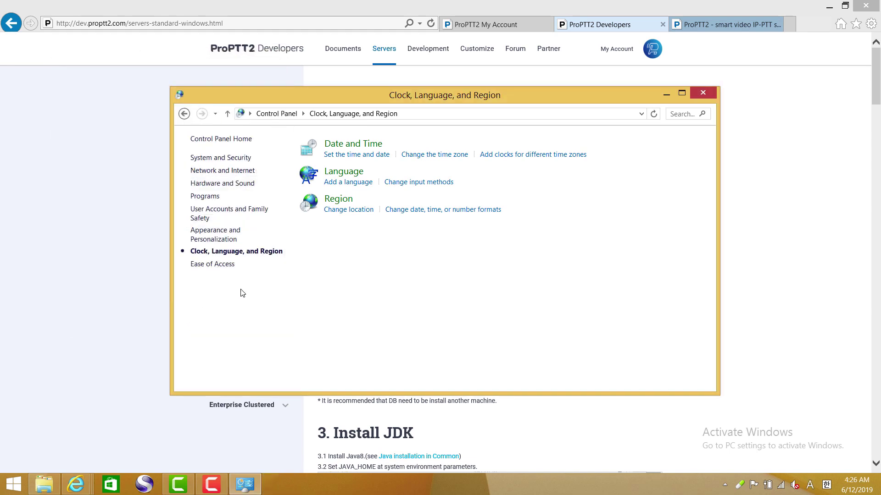
# - Close Clock, Language, and Region, review the ports 80/443 check, and select the netstat command
pyautogui.click(699, 97)
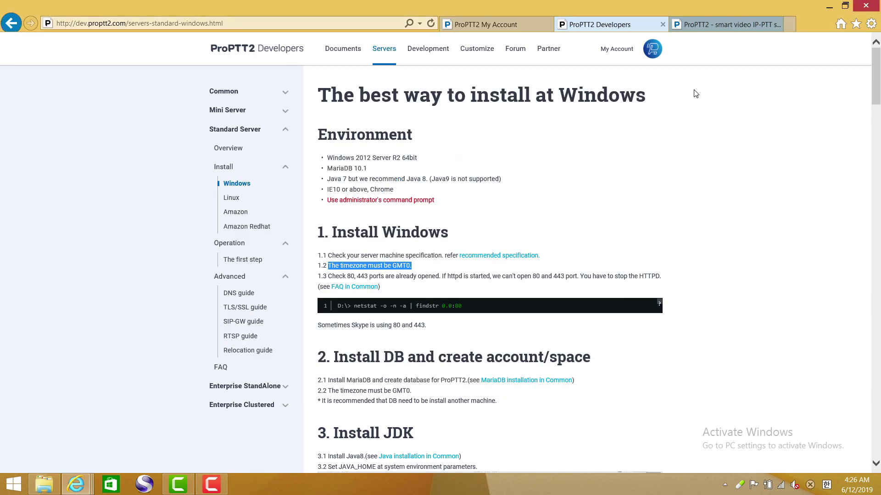
pyautogui.click(749, 239)
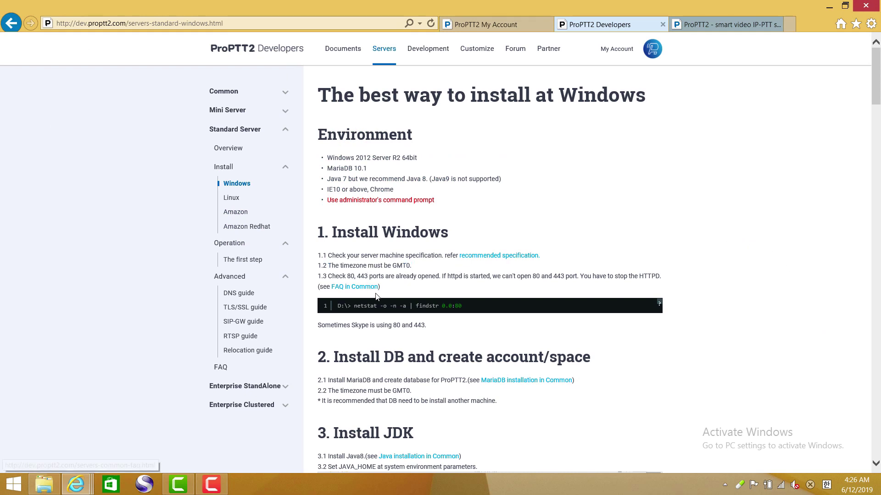
pyautogui.moveTo(344, 276); pyautogui.dragTo(592, 278)
pyautogui.click(596, 282)
pyautogui.moveTo(470, 304); pyautogui.dragTo(355, 306)
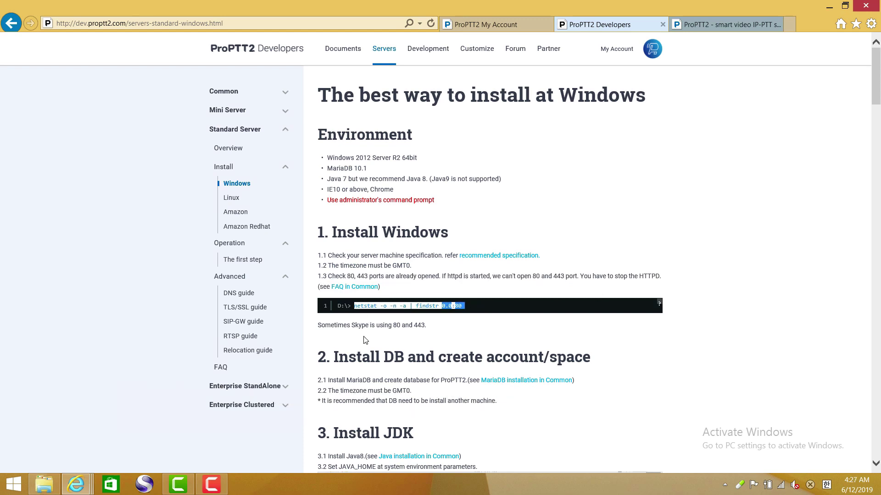
# - Search Start for cmd and run Command Prompt as administrator
pyautogui.click(19, 485)
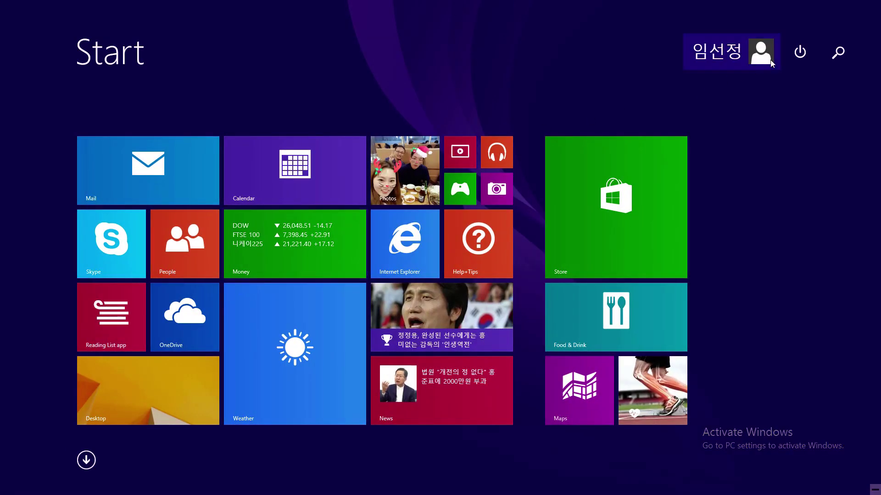
pyautogui.click(837, 51)
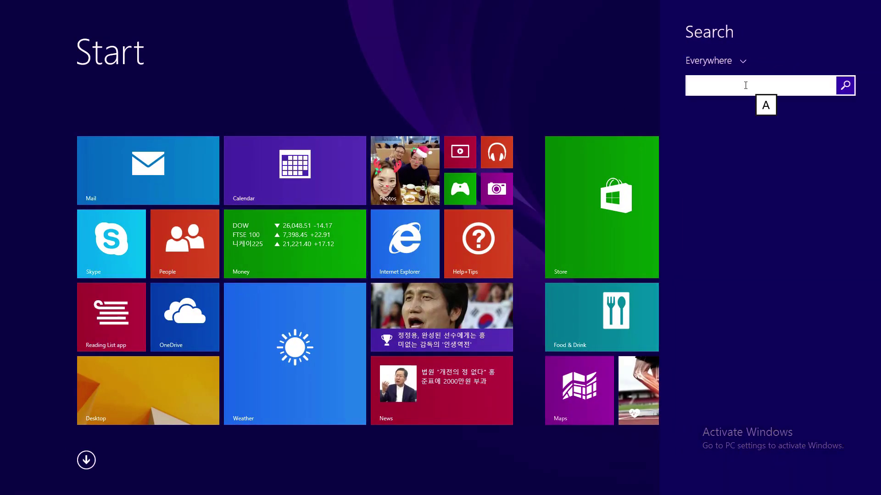
pyautogui.write('cmd')
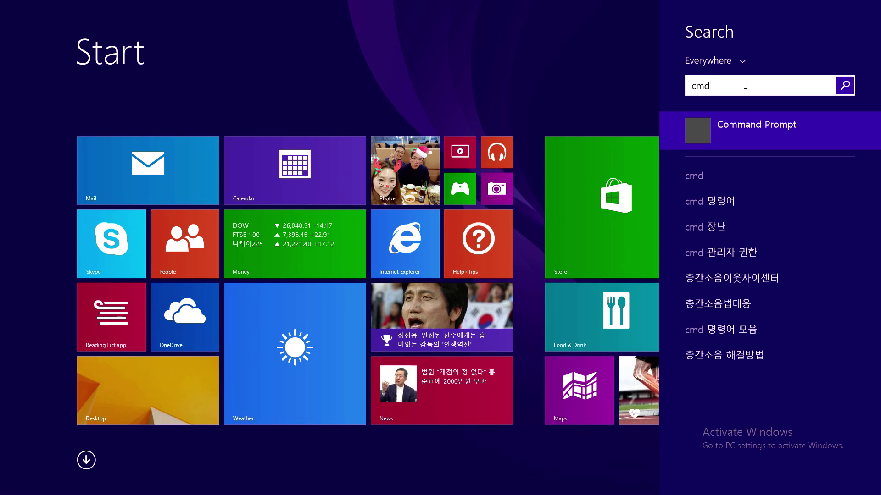
pyautogui.rightClick(731, 133)
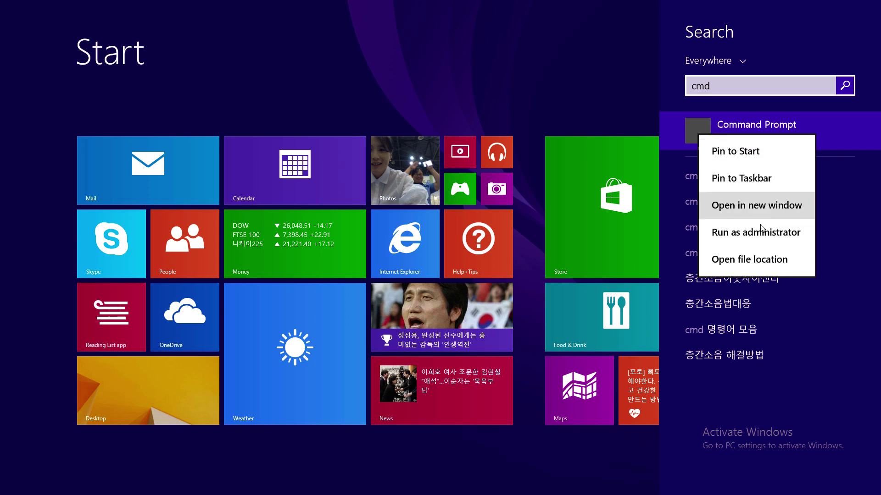
pyautogui.click(761, 231)
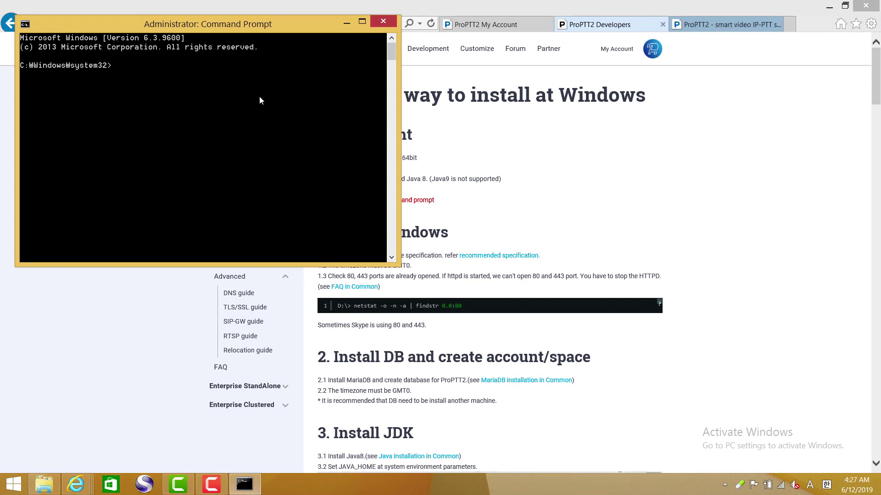
# - Paste and run netstat -o -n -a | findstr 0.0:80 to check port 80
pyautogui.moveTo(159, 24); pyautogui.dragTo(246, 95)
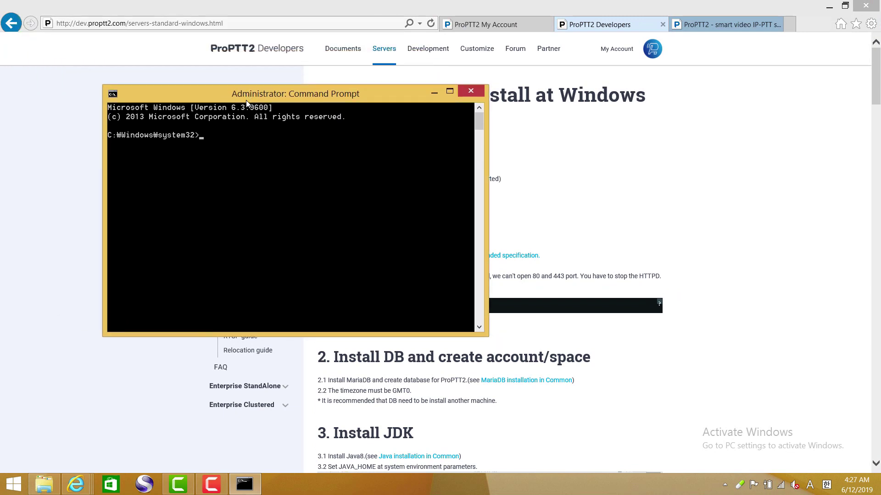
pyautogui.rightClick(241, 158)
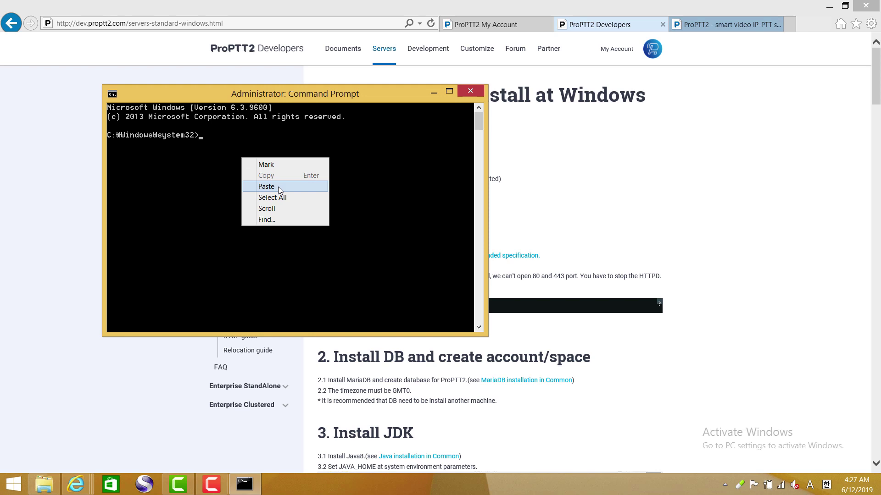
pyautogui.click(278, 186)
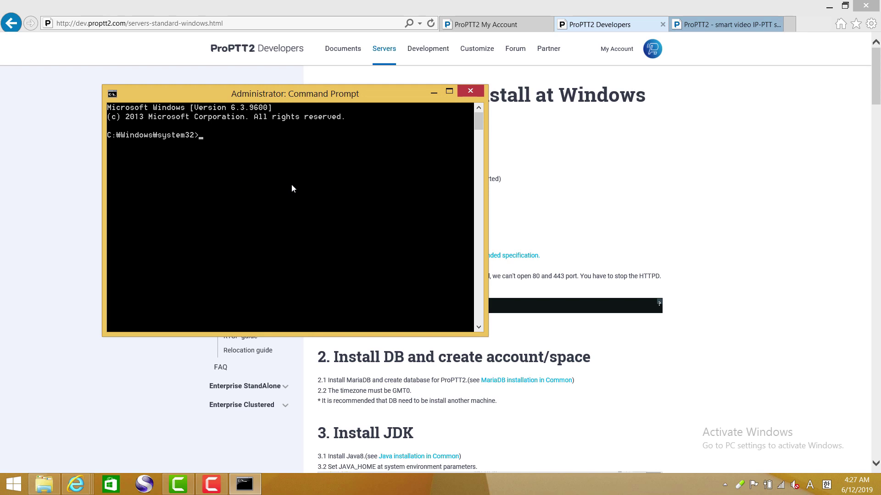
pyautogui.click(546, 260)
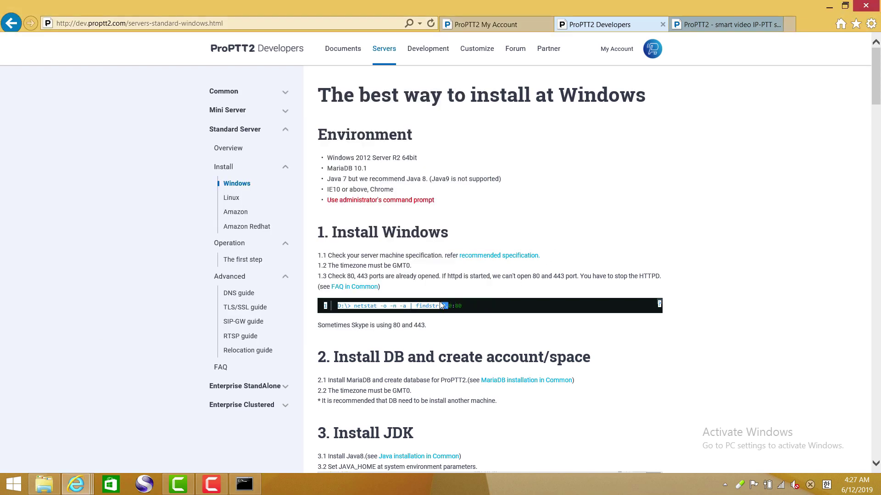
pyautogui.moveTo(477, 310); pyautogui.dragTo(354, 306)
pyautogui.press('super+c')
pyautogui.click(245, 484)
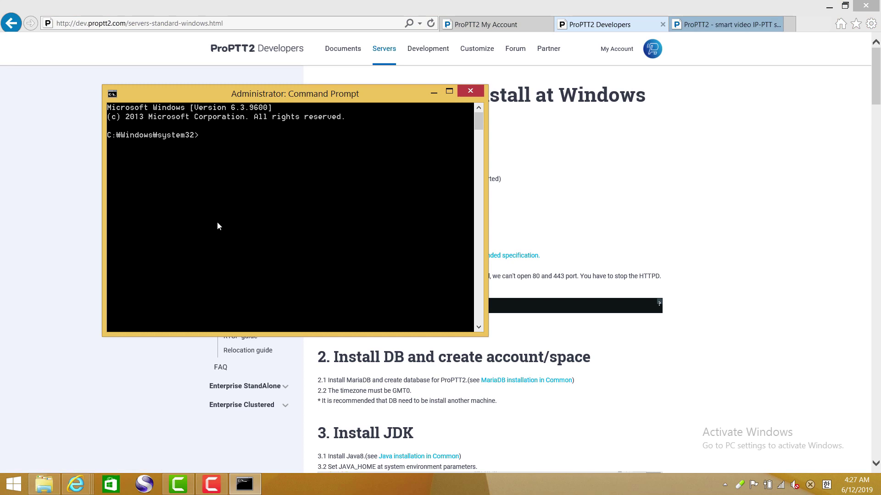
pyautogui.rightClick(215, 217)
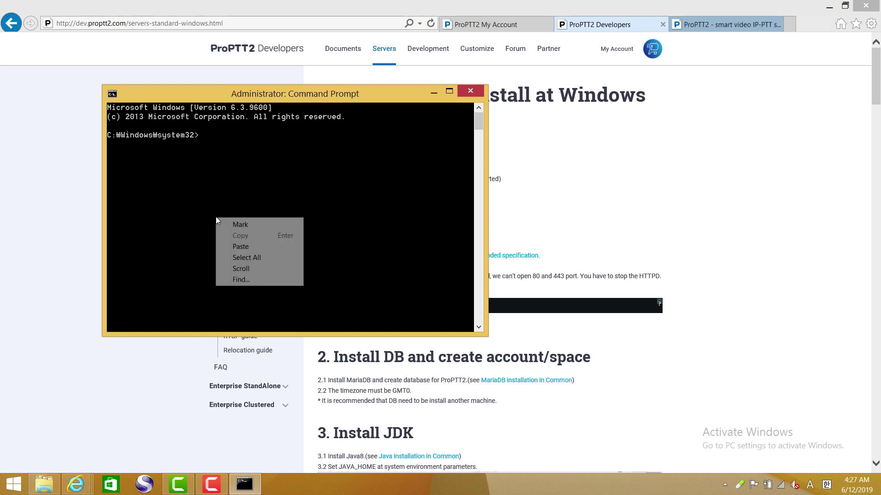
pyautogui.click(241, 247)
pyautogui.press('Return')
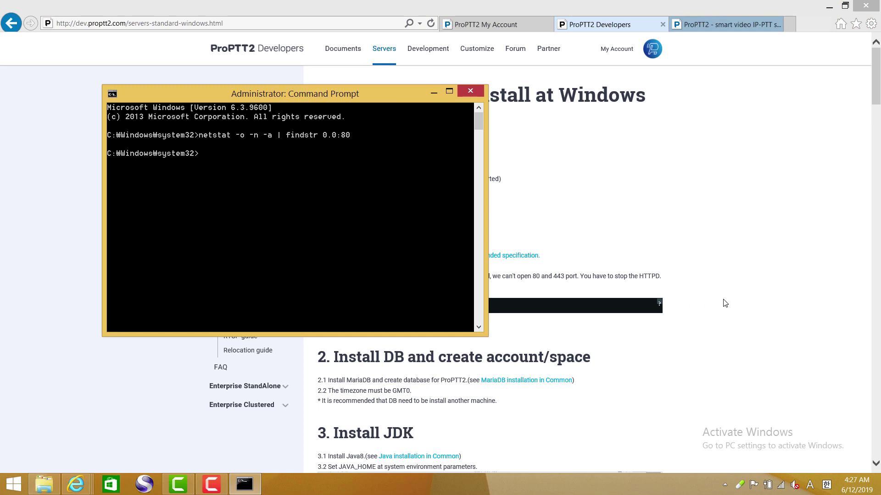
# - Rerun the netstat check for ports 8443 and 443, finding no listening processes
pyautogui.press('Up')
pyautogui.write('443')
pyautogui.press('Return')
pyautogui.press('Up')
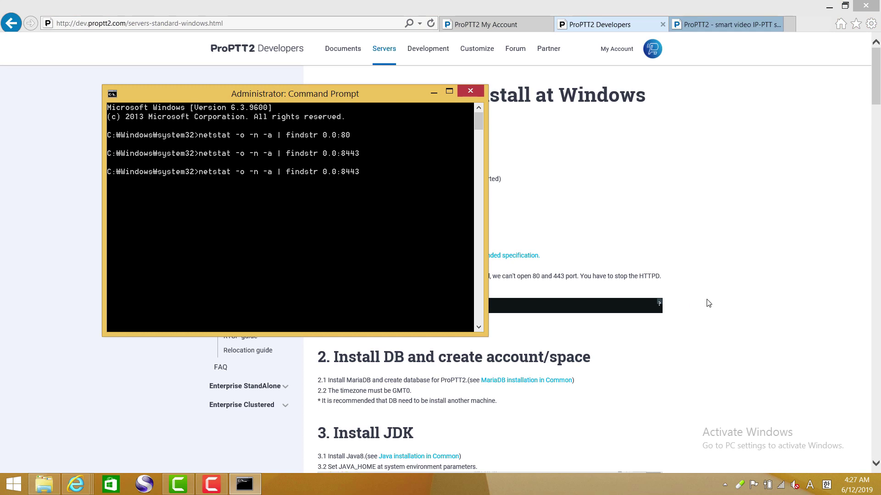
pyautogui.press('BackSpace')
pyautogui.press('BackSpace')
pyautogui.press('BackSpace')
pyautogui.write('443')
pyautogui.press('Return')
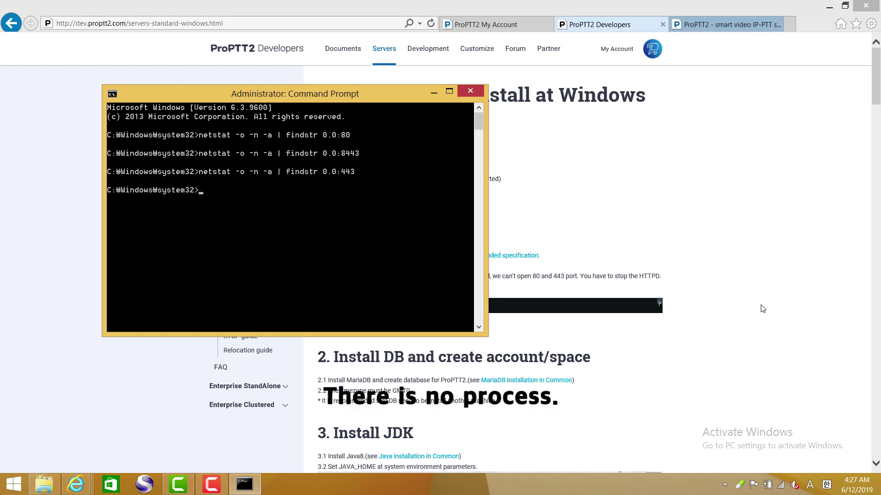
pyautogui.click(796, 321)
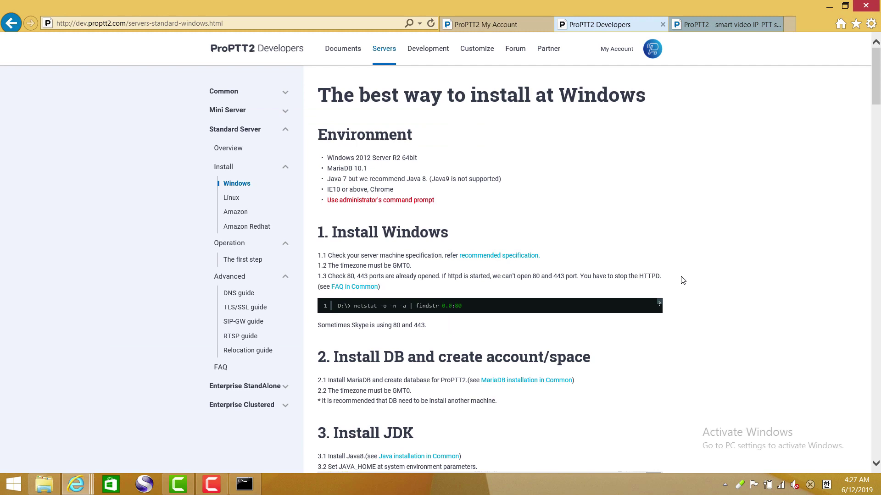
# - Open the MariaDB installation guide in a new tab, read it, and show File Explorer's Download folder
pyautogui.scroll(-1, 683, 281)
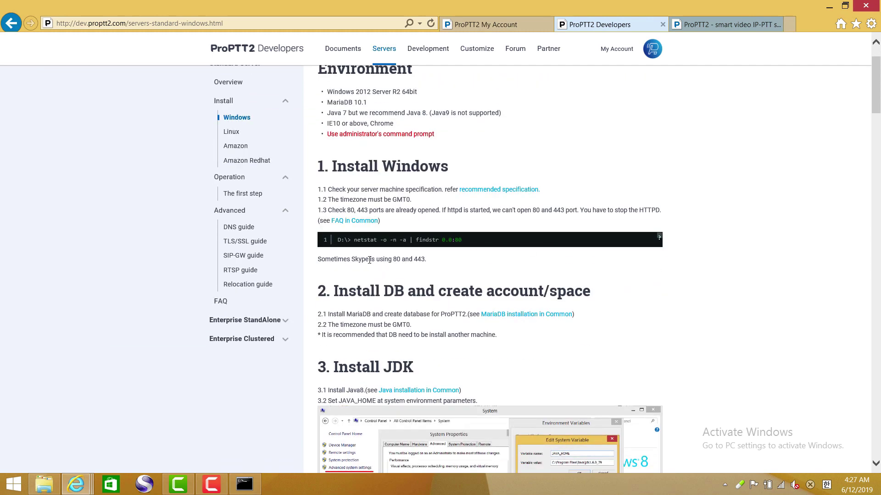
pyautogui.scroll(-3, 369, 260)
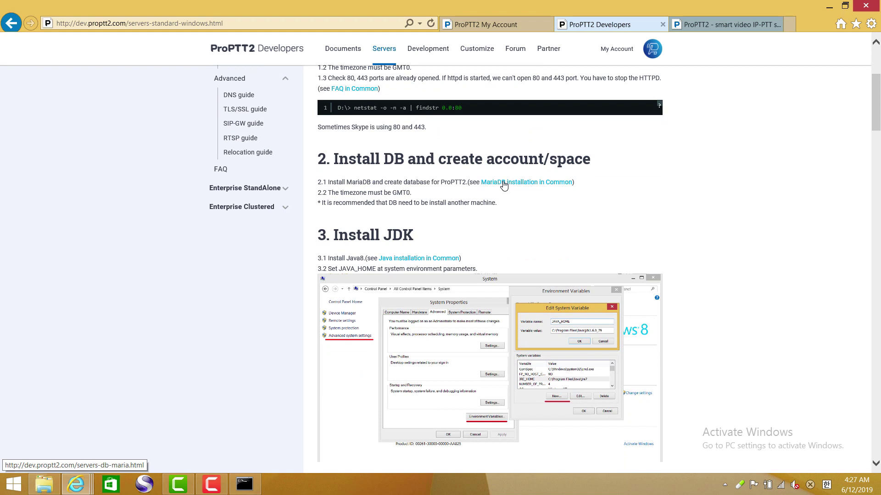
pyautogui.rightClick(504, 183)
pyautogui.click(540, 200)
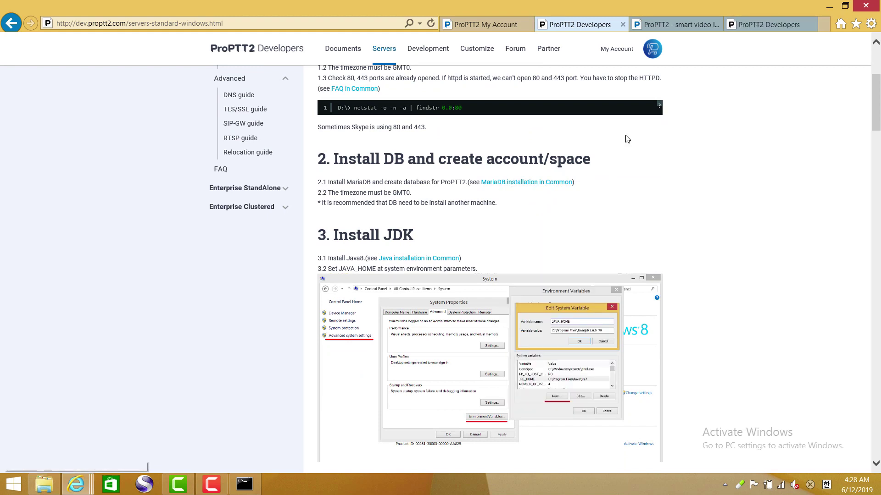
pyautogui.click(743, 24)
pyautogui.scroll(-3, 706, 170)
pyautogui.scroll(-13, 706, 170)
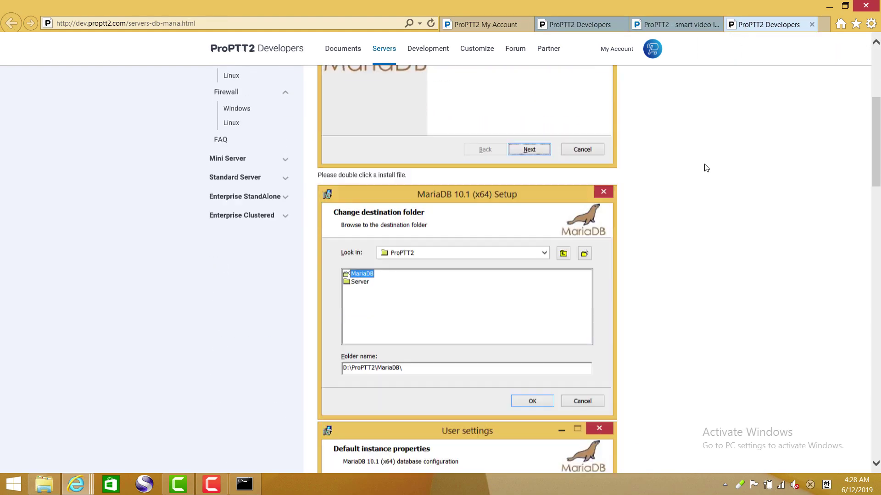
pyautogui.scroll(-20, 705, 166)
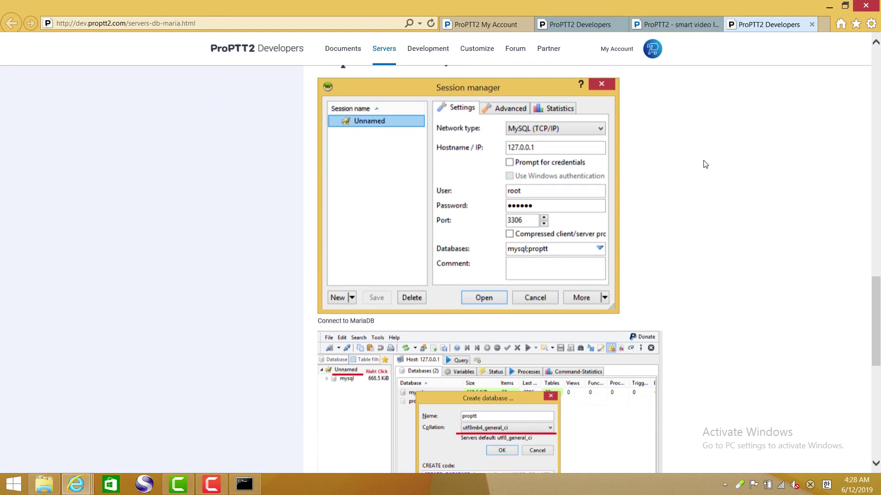
pyautogui.scroll(20, 705, 165)
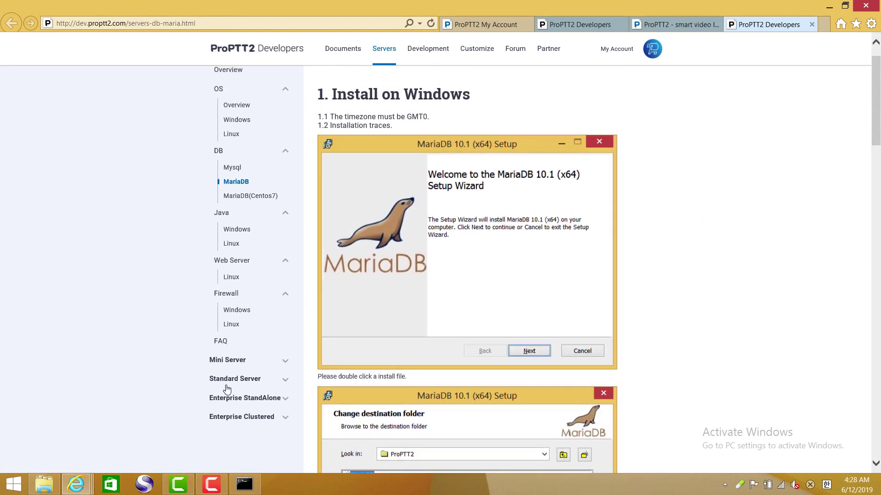
pyautogui.click(44, 484)
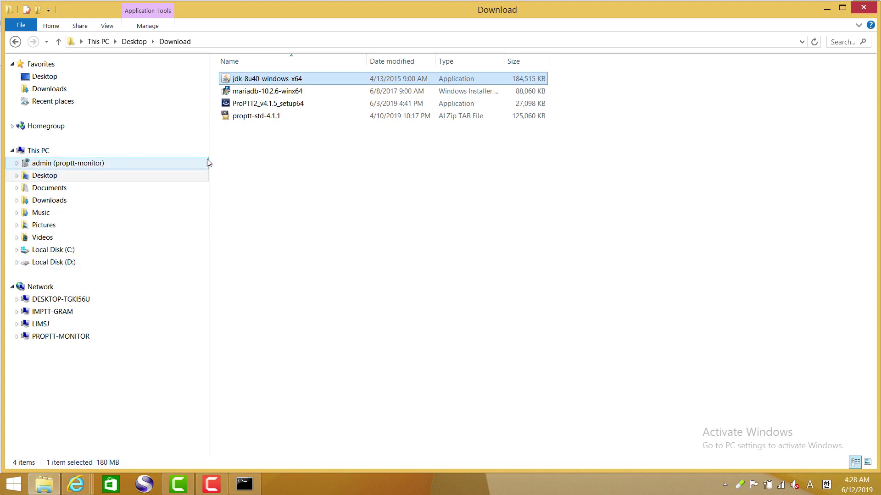
# - Run the mariadb-10.2.6-winx64 installer and accept the license agreement
pyautogui.click(258, 96)
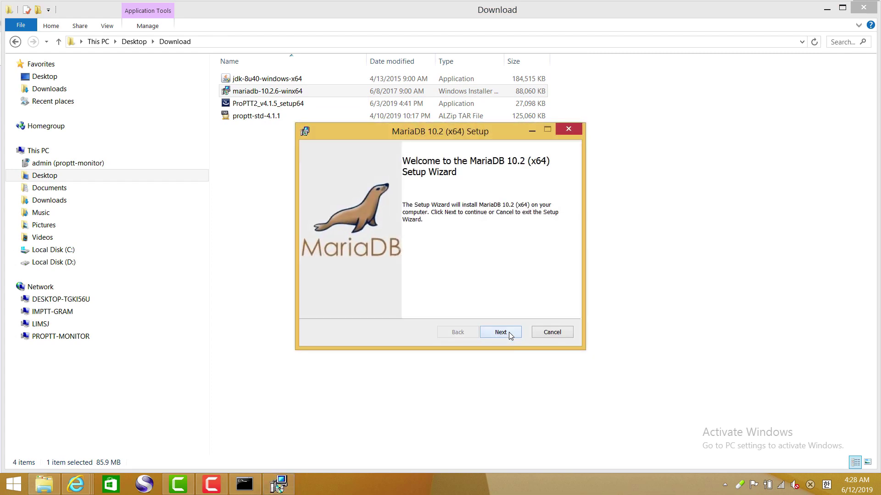
pyautogui.click(508, 332)
pyautogui.click(414, 305)
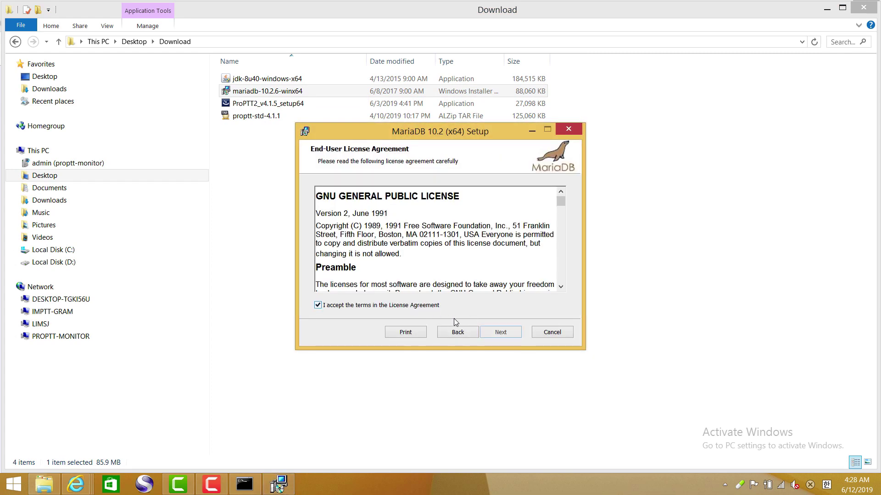
pyautogui.click(501, 333)
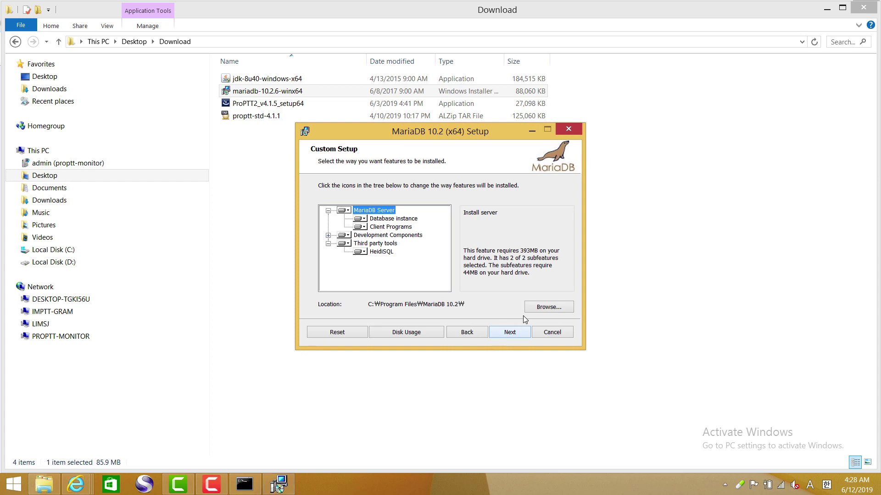
# - Create D:\ProPTT2\MariaDB\ and set it as the MariaDB install location
pyautogui.click(538, 307)
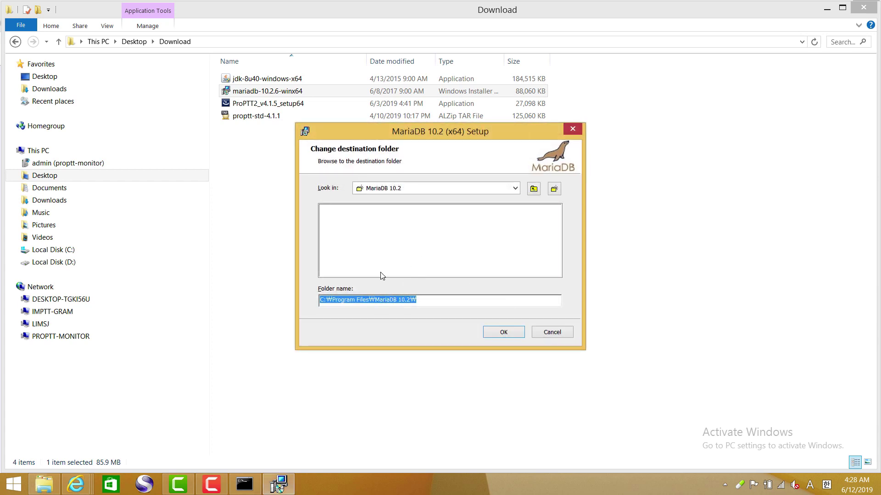
pyautogui.click(385, 189)
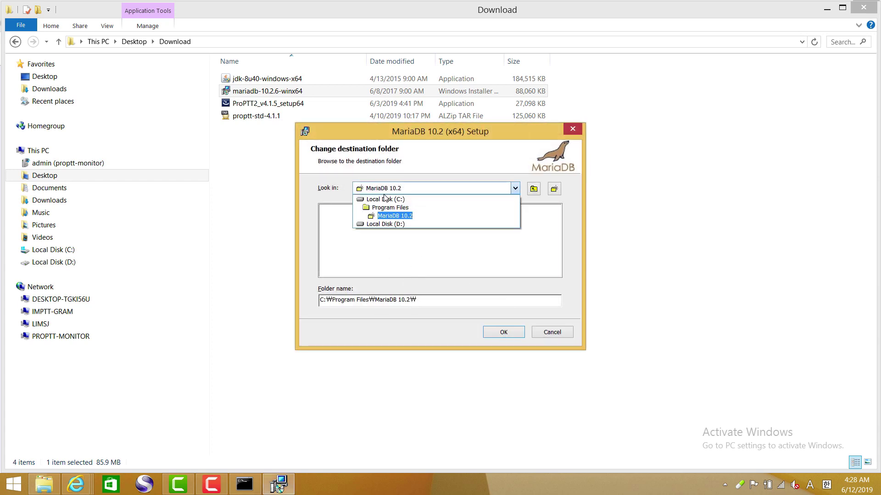
pyautogui.click(386, 224)
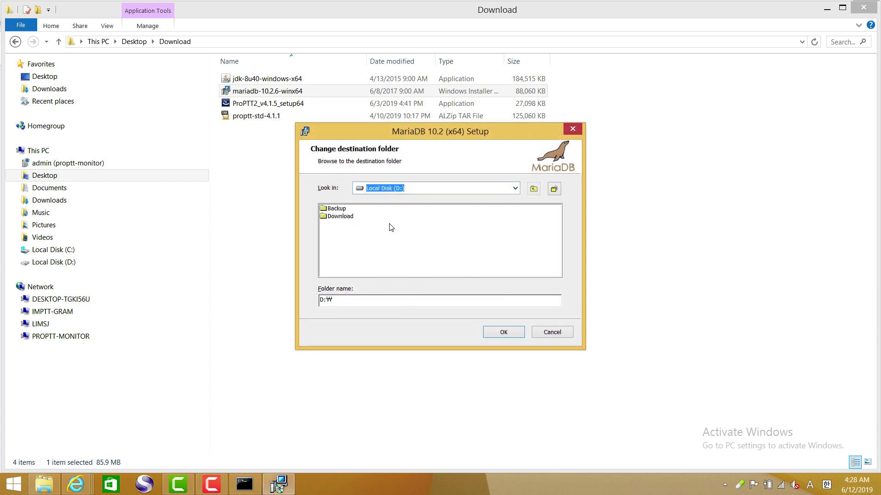
pyautogui.click(554, 189)
pyautogui.write('ProPTT2')
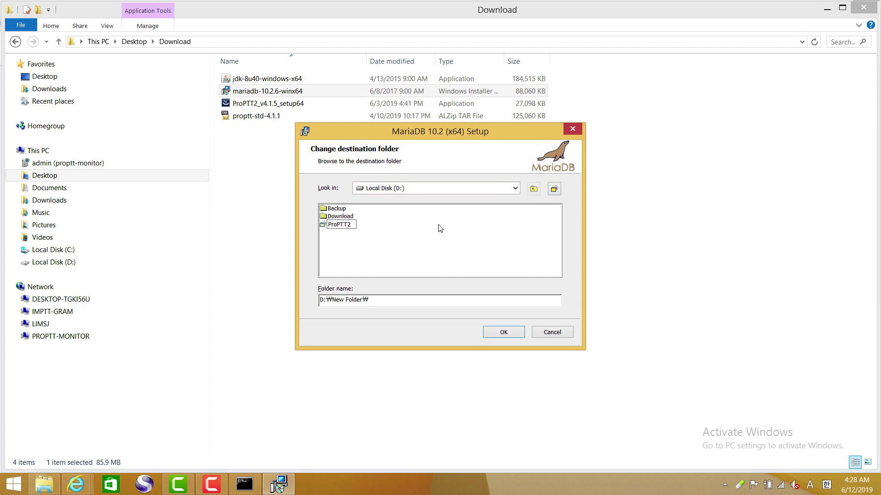
pyautogui.press('Return')
pyautogui.doubleClick(327, 224)
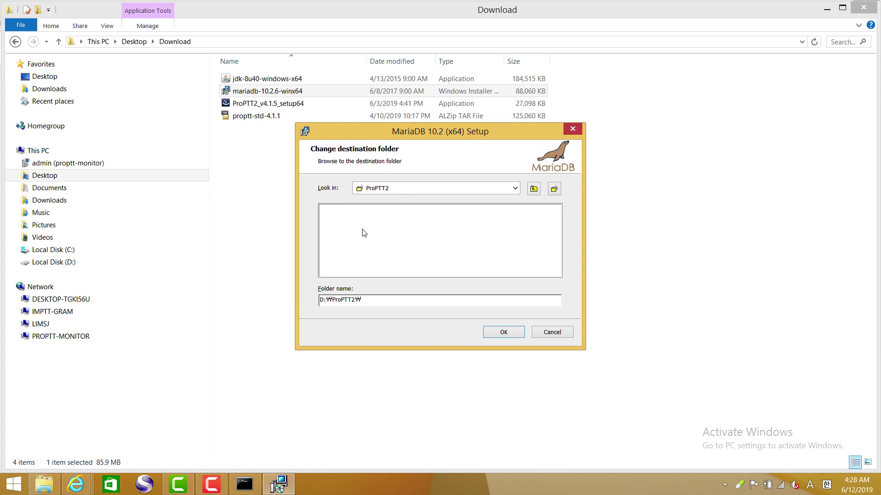
pyautogui.click(554, 188)
pyautogui.write('Maria')
pyautogui.click(324, 211)
pyautogui.click(504, 333)
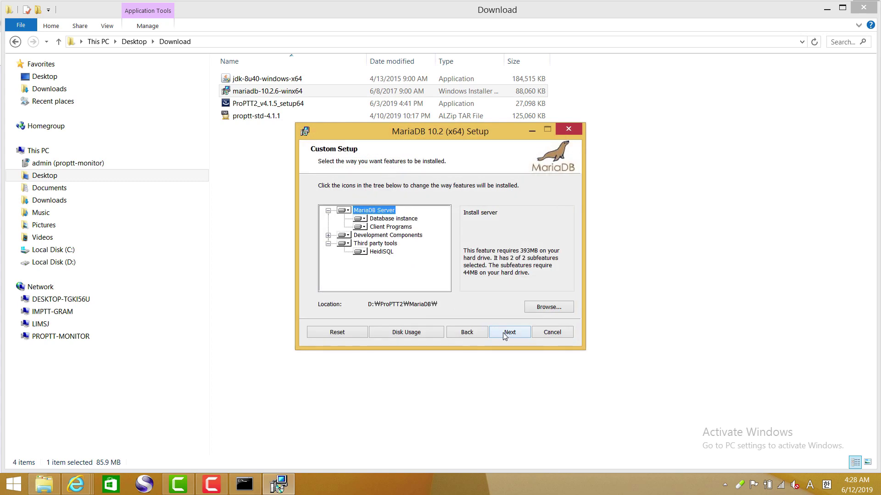
pyautogui.click(503, 332)
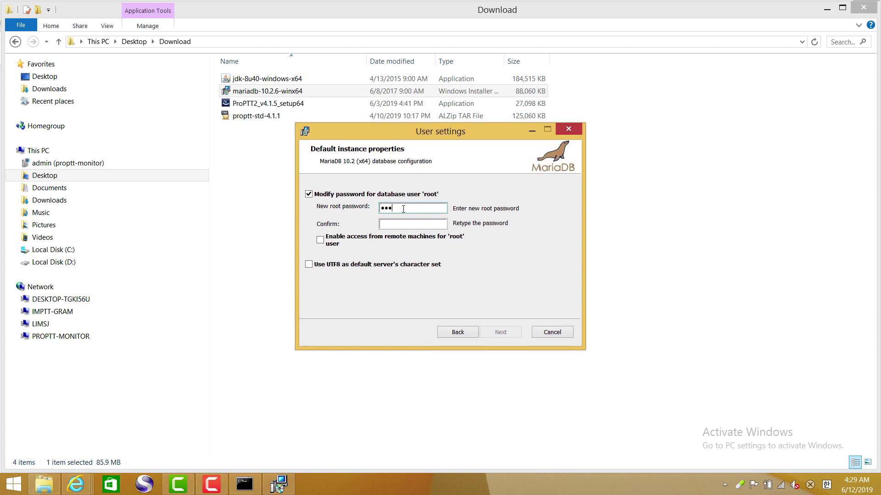
# - Confirm the root password, enable UTF8 as default character set, and install MariaDB with default service settings
pyautogui.press('Tab')
pyautogui.write('••••••')
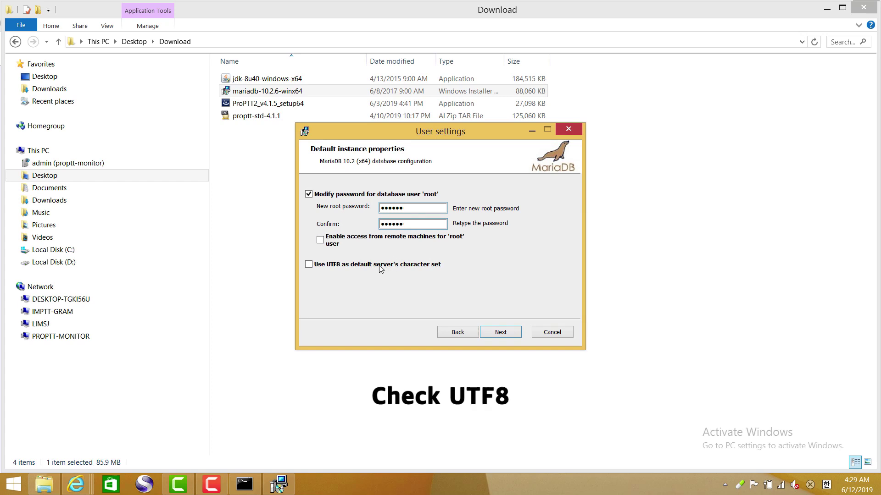
pyautogui.click(351, 265)
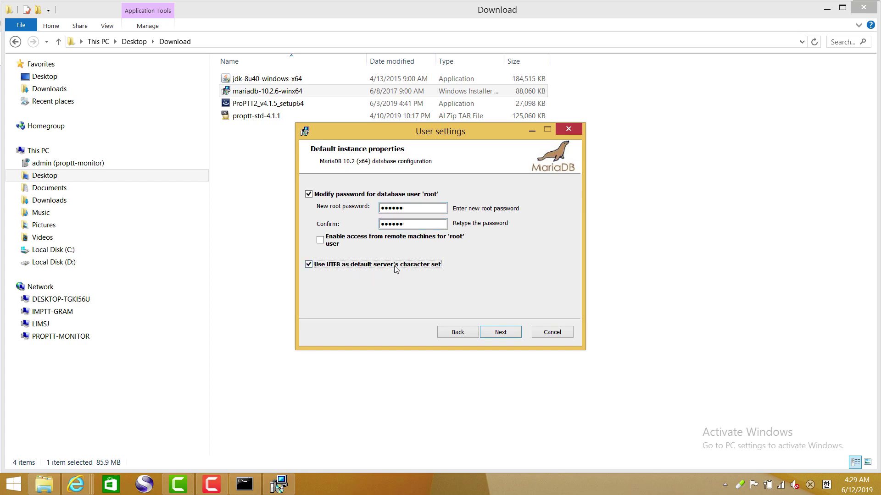
pyautogui.click(505, 337)
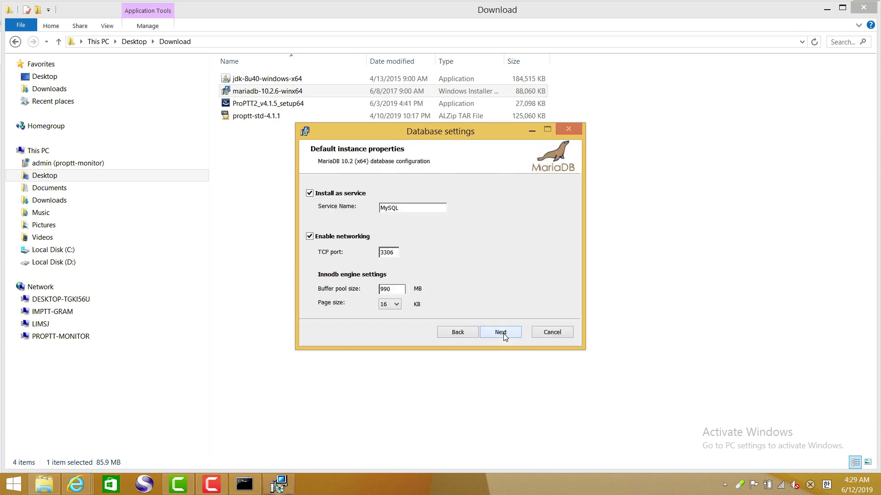
pyautogui.click(500, 332)
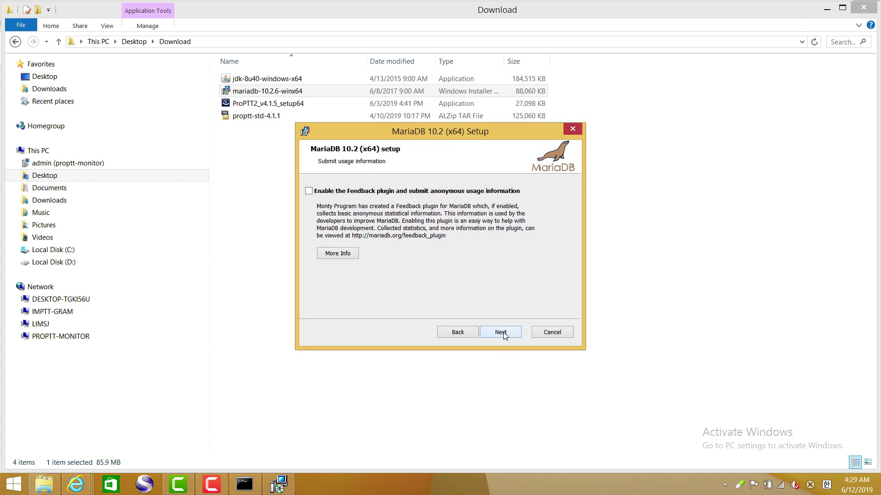
pyautogui.click(503, 335)
pyautogui.click(504, 335)
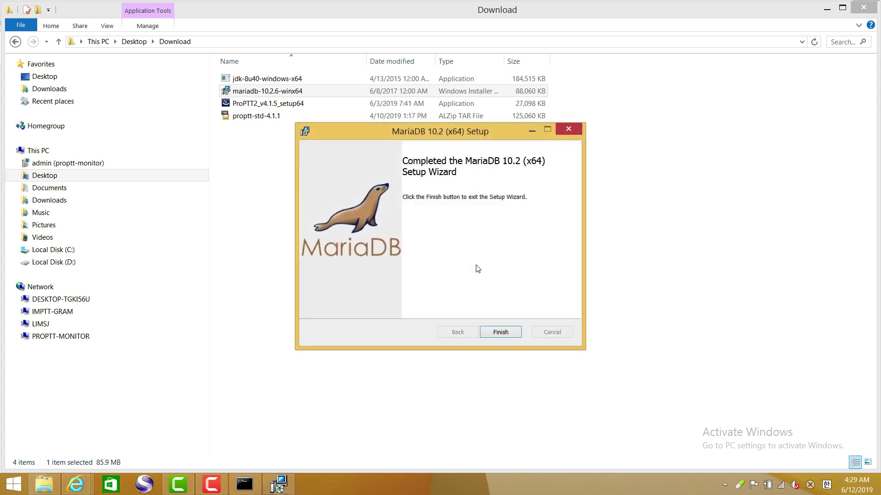
pyautogui.click(511, 332)
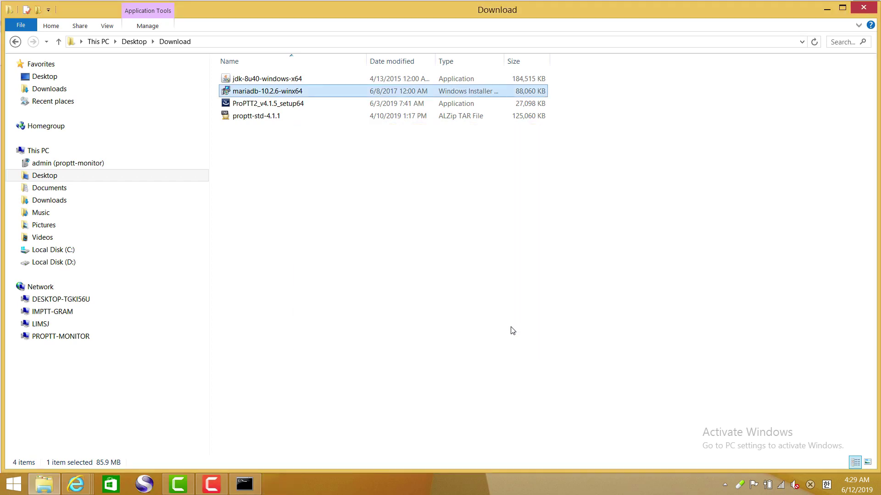
# - Return to the MariaDB guide, scroll to the HeidiSQL setup section, and show the desktop
pyautogui.click(85, 478)
pyautogui.click(454, 428)
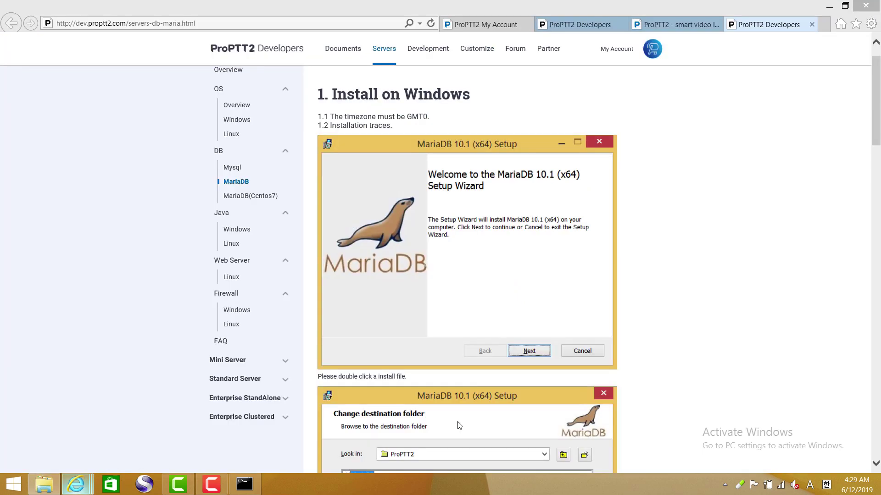
pyautogui.scroll(-3, 530, 281)
pyautogui.scroll(-5, 529, 281)
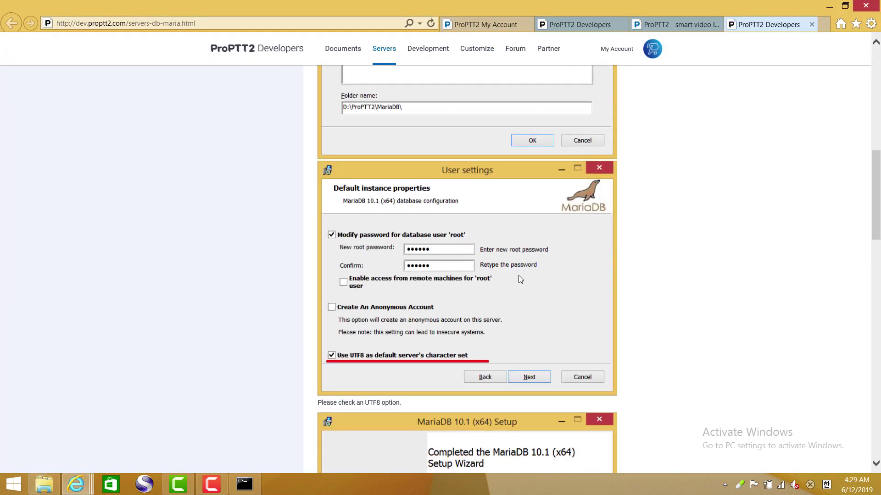
pyautogui.scroll(-11, 414, 357)
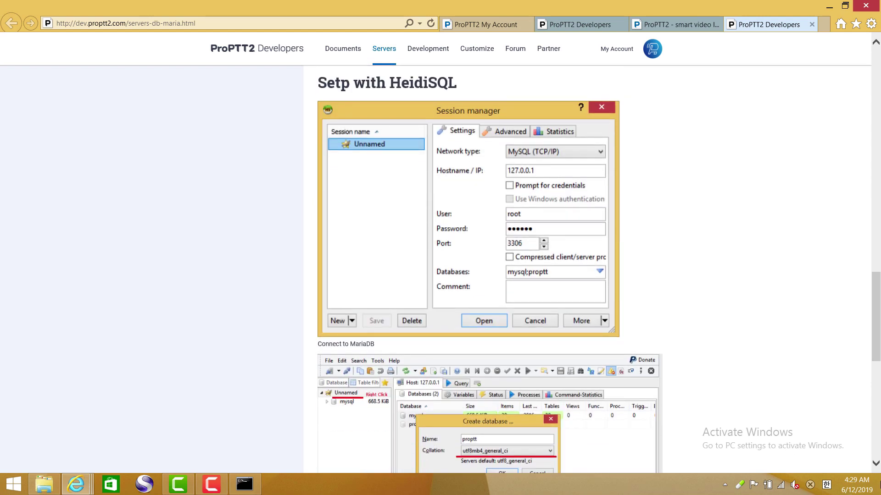
pyautogui.press('super+d')
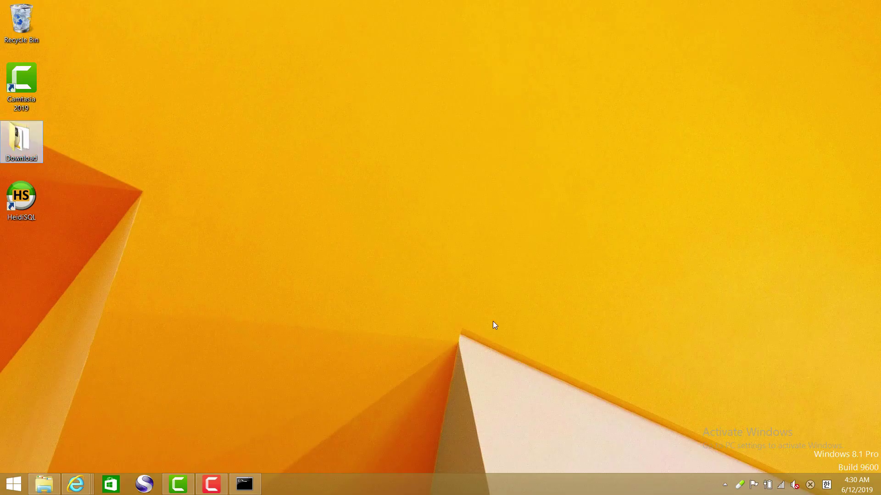
# - Launch HeidiSQL and connect a new Unnamed session to 127.0.0.1 as root using the root password
pyautogui.click(34, 198)
pyautogui.doubleClick(32, 197)
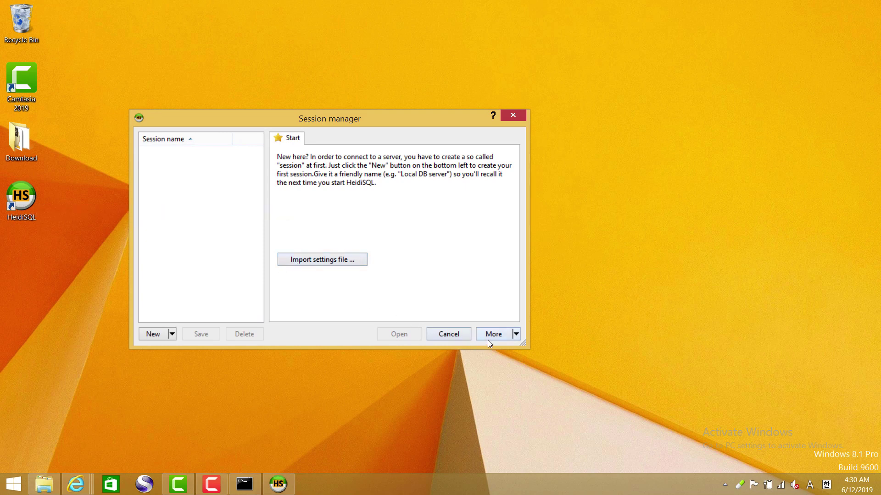
pyautogui.click(164, 334)
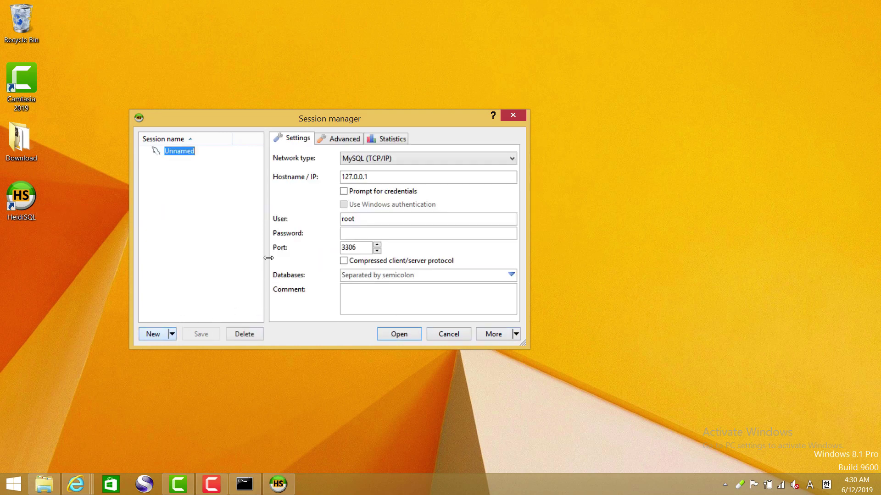
pyautogui.press('Return')
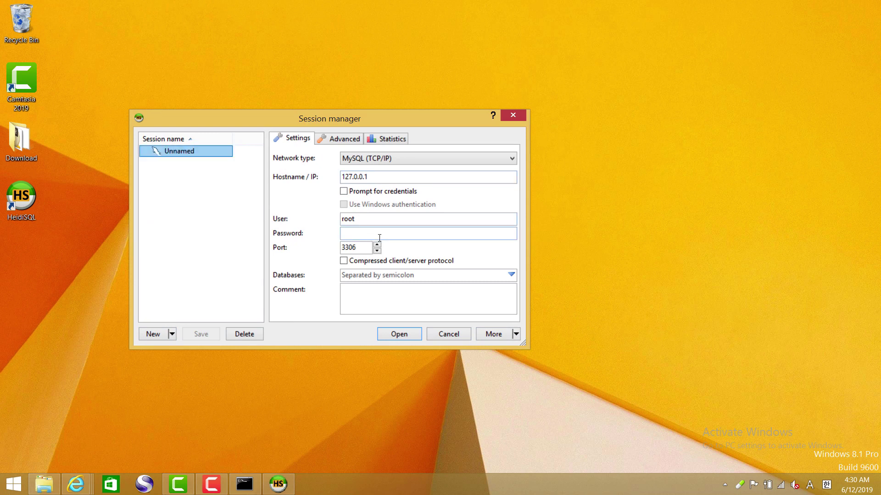
pyautogui.click(352, 235)
pyautogui.write('123456')
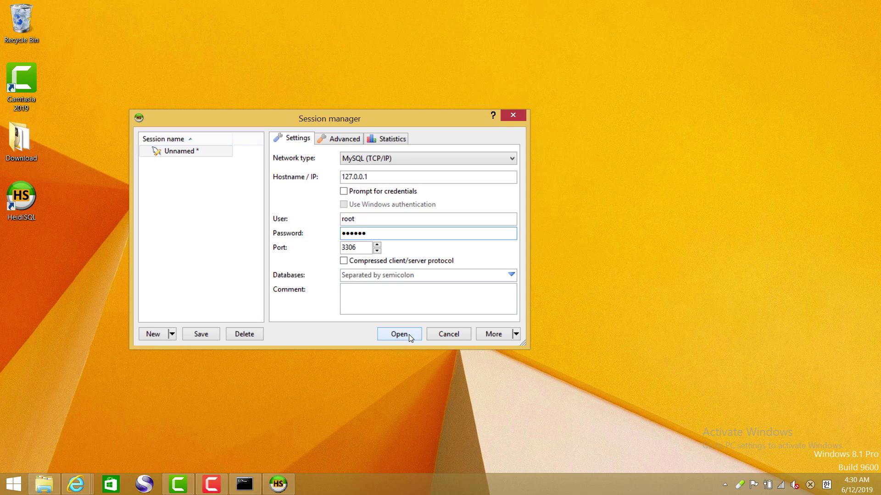
pyautogui.click(409, 334)
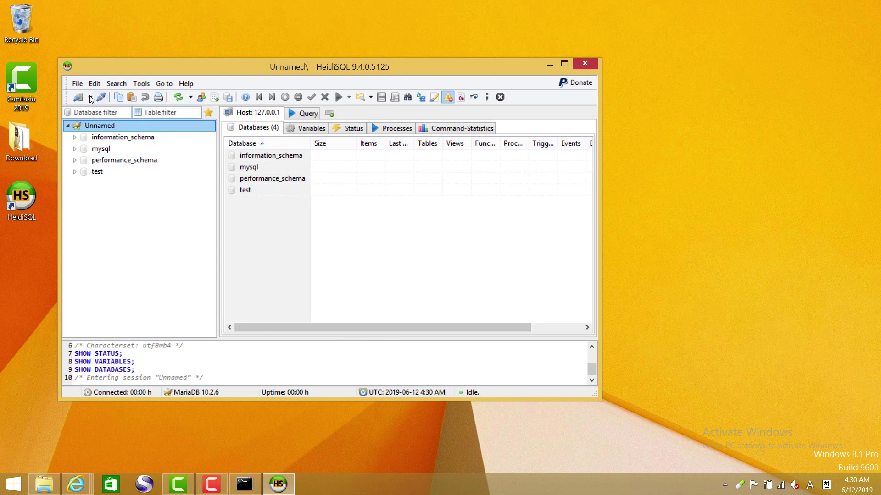
# - Create the database proptt with utf8mb4_general_ci collation and open it in the tree
pyautogui.rightClick(94, 127)
pyautogui.moveTo(135, 183)
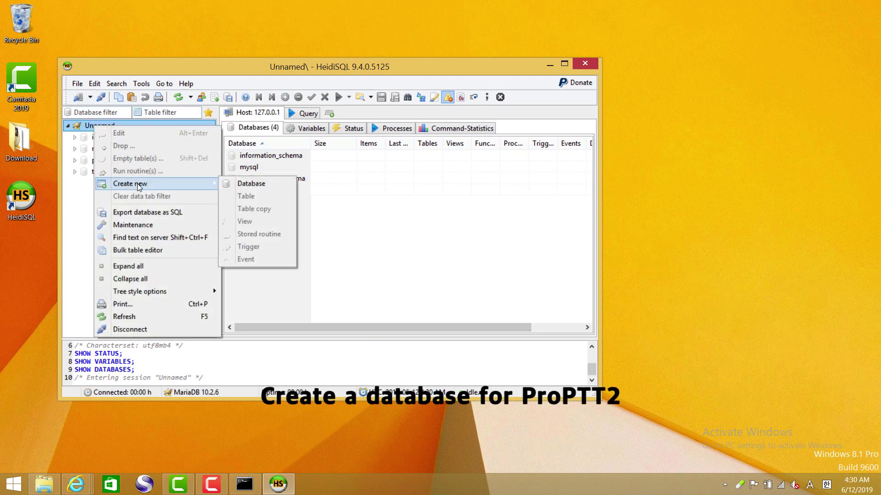
pyautogui.click(255, 186)
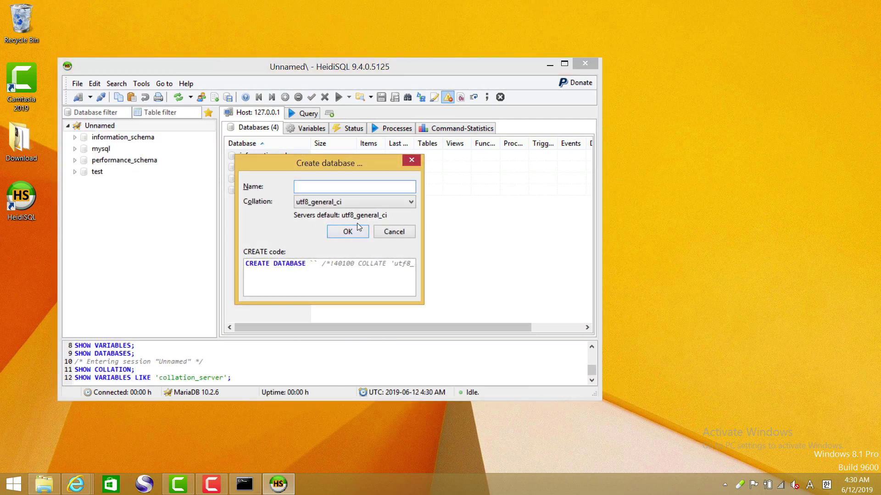
pyautogui.write('proptt')
pyautogui.click(412, 201)
pyautogui.scroll(-3, 380, 237)
pyautogui.scroll(-4, 380, 237)
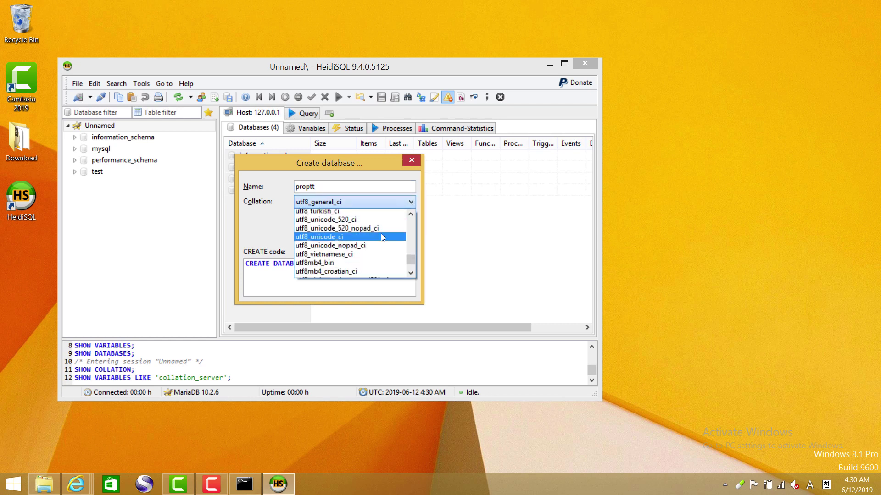
pyautogui.scroll(-1, 381, 235)
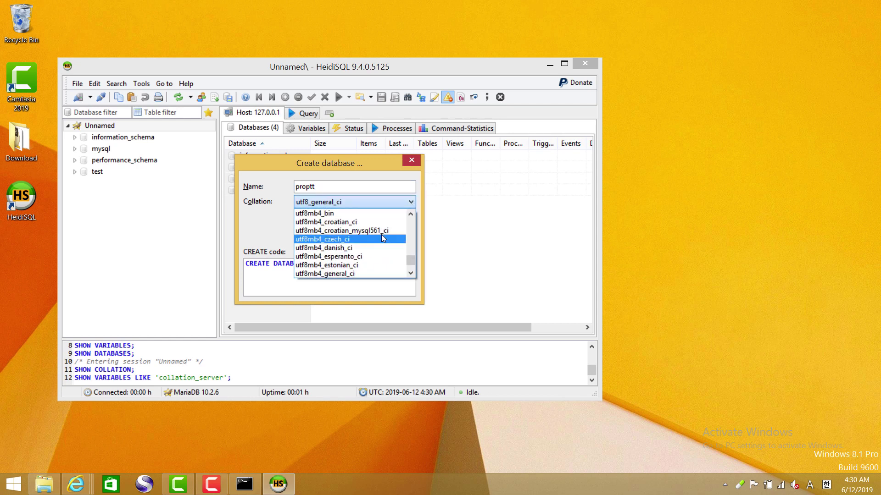
pyautogui.click(356, 273)
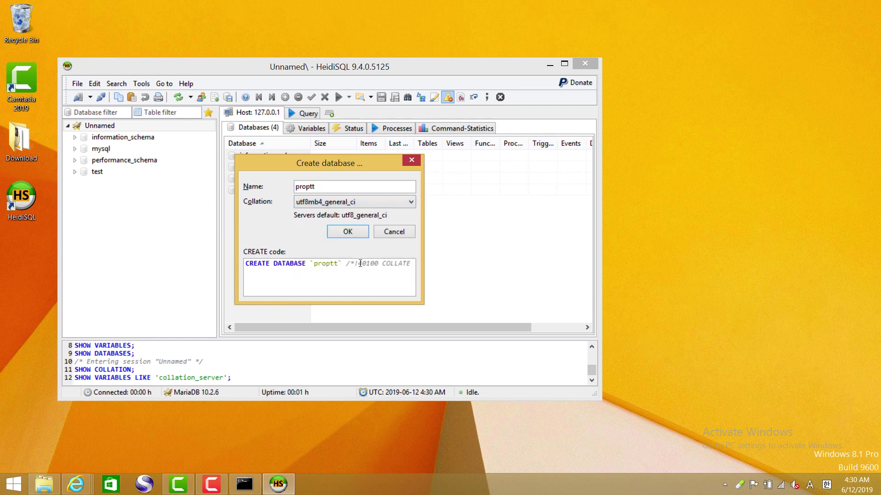
pyautogui.click(347, 232)
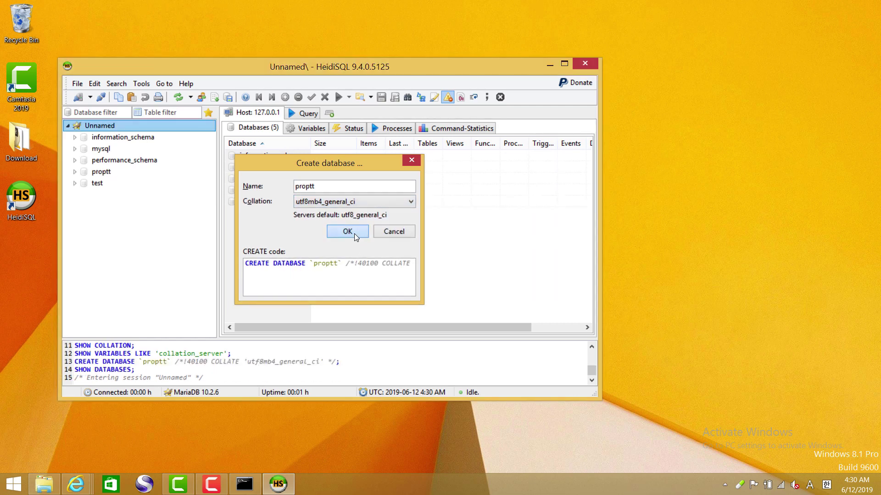
pyautogui.click(116, 173)
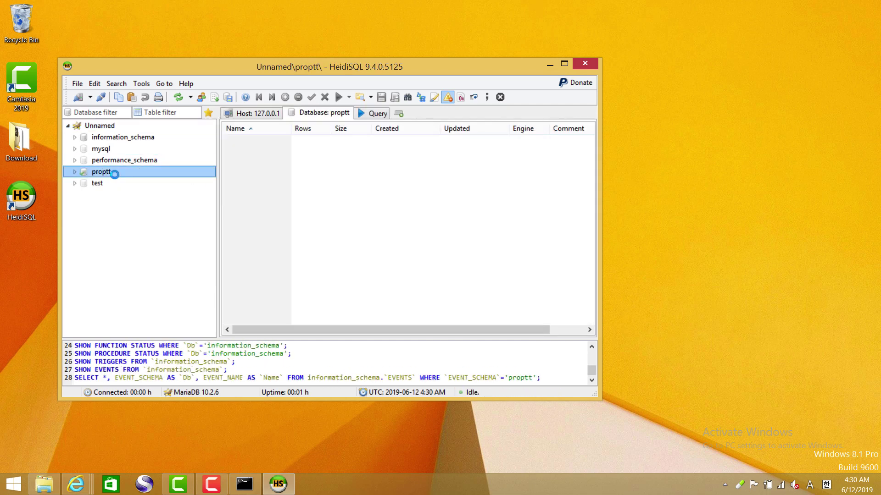
# - Add a user proptt on localhost with a password and all global privileges, and save it
pyautogui.click(200, 98)
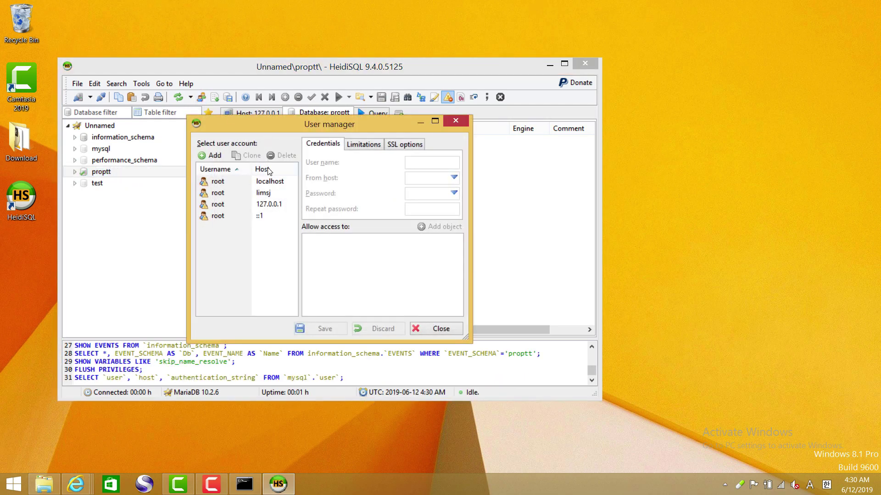
pyautogui.click(215, 158)
pyautogui.write('proptt')
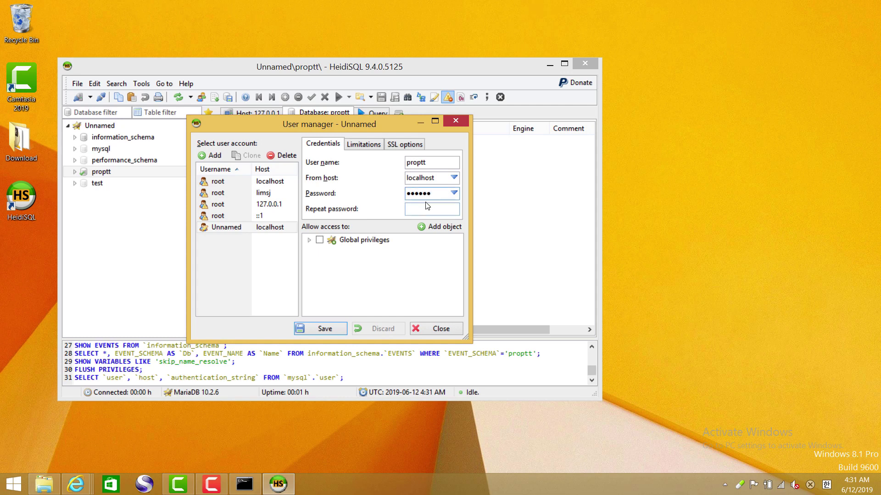
pyautogui.click(421, 209)
pyautogui.click(309, 240)
pyautogui.click(320, 240)
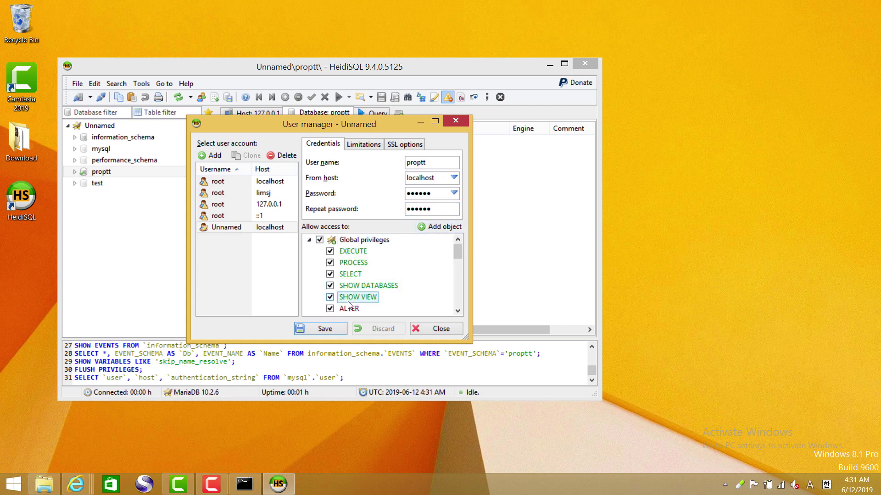
pyautogui.click(337, 326)
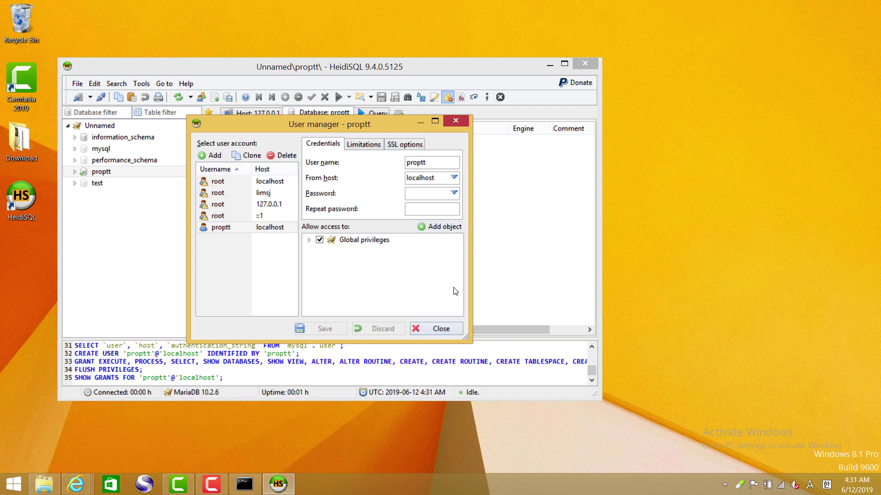
pyautogui.click(441, 329)
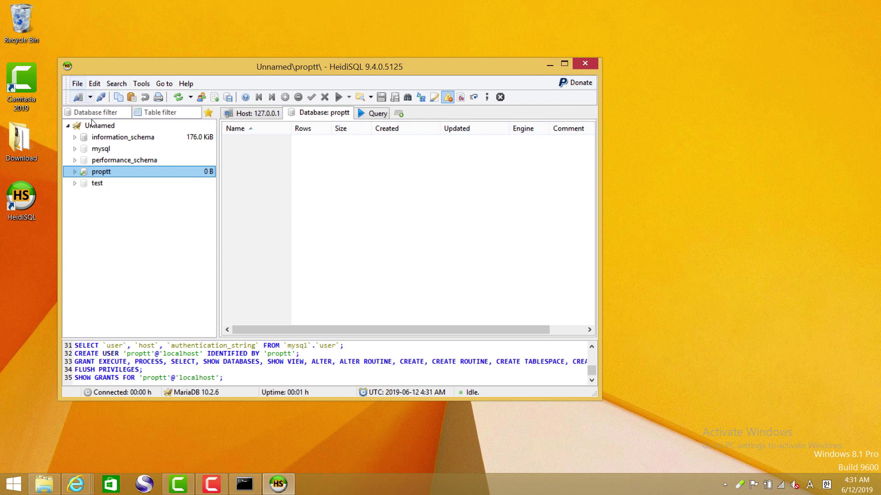
# - Exit HeidiSQL and relaunch it
pyautogui.click(77, 84)
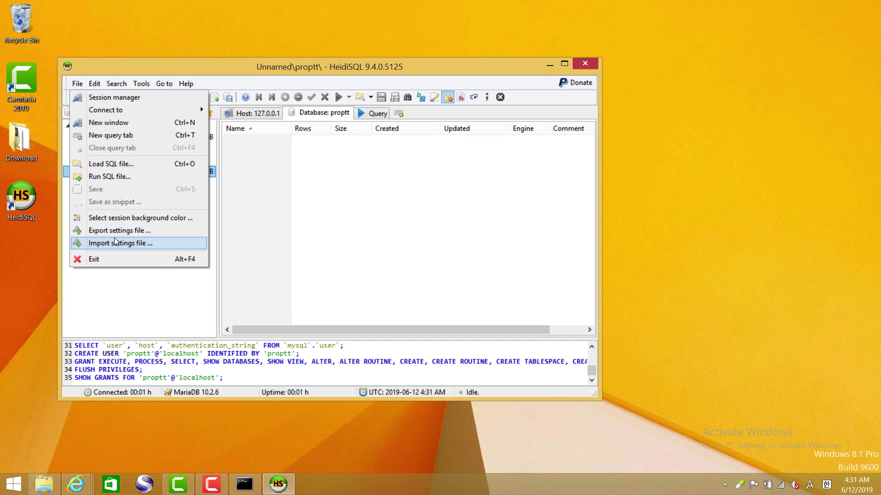
pyautogui.click(113, 260)
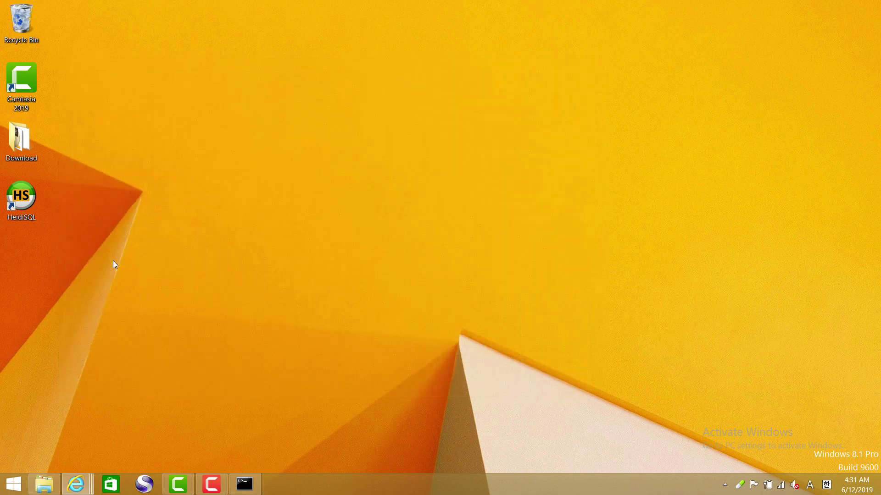
pyautogui.doubleClick(28, 201)
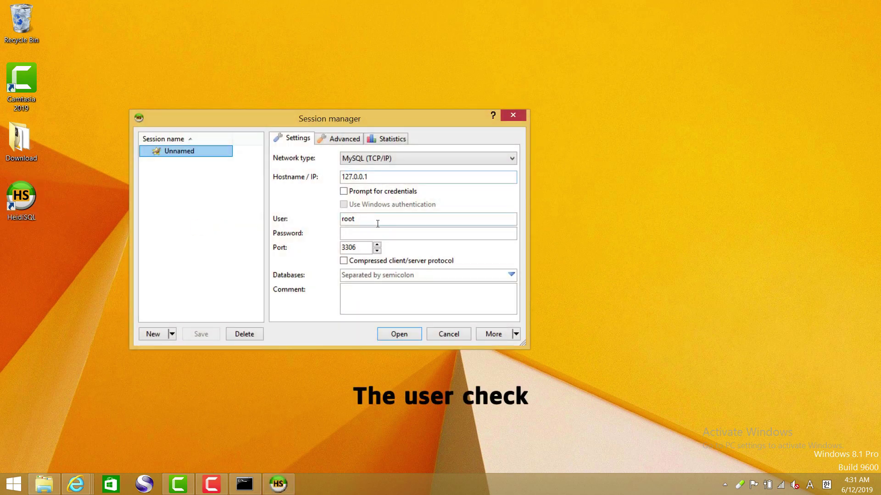
# - Connect as user proptt with its password, save the session, and close HeidiSQL
pyautogui.moveTo(378, 224); pyautogui.dragTo(304, 220)
pyautogui.write('proptt')
pyautogui.press('Tab')
pyautogui.write('proptt')
pyautogui.press('Return')
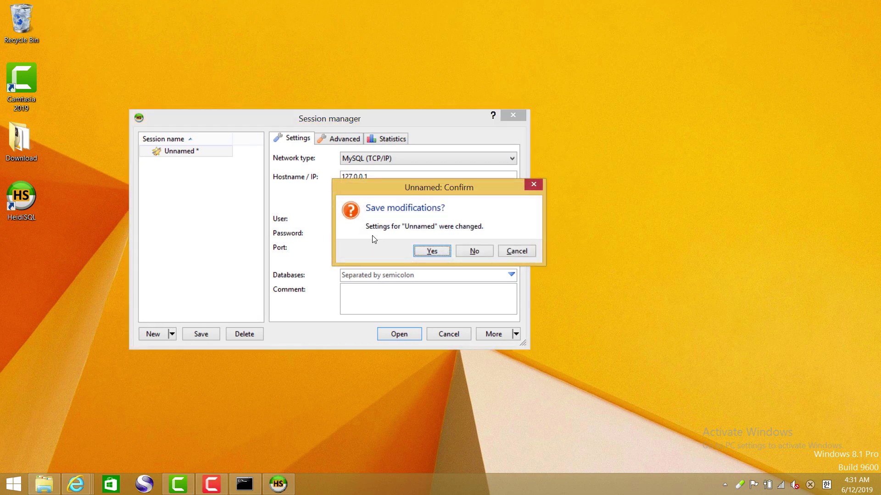
pyautogui.click(431, 251)
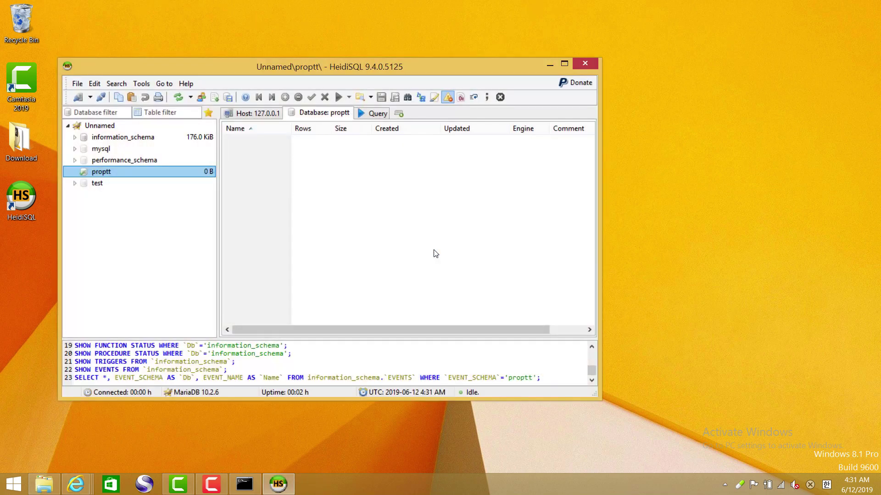
pyautogui.click(585, 64)
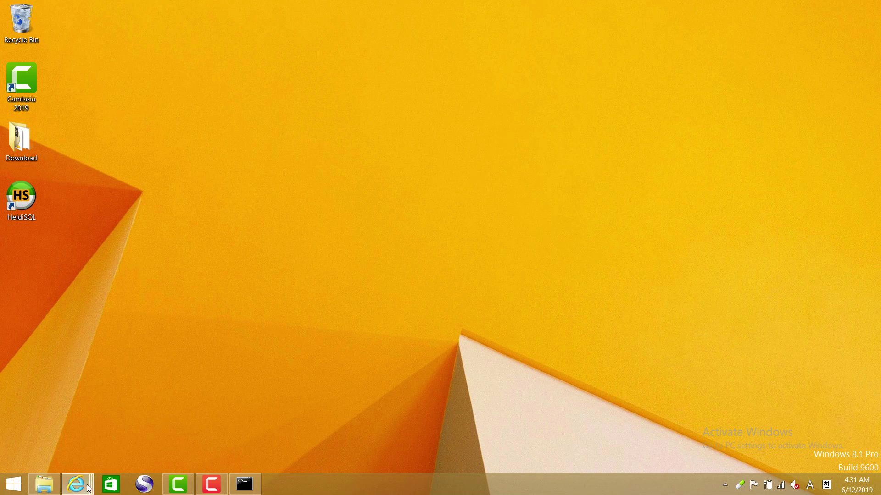
# - Close the extra ProPTT2 Developers tab and the server specification tab
pyautogui.moveTo(78, 484)
pyautogui.click(413, 445)
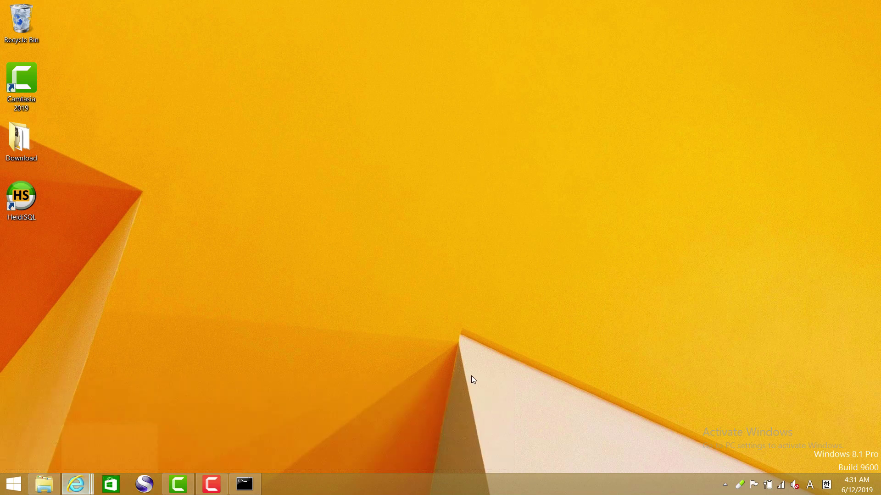
pyautogui.scroll(-6, 508, 296)
pyautogui.scroll(-6, 507, 295)
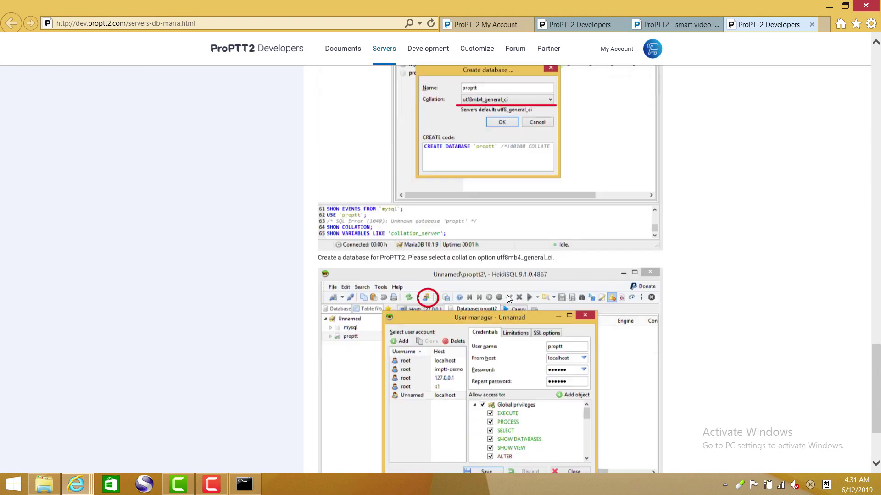
pyautogui.scroll(-1, 477, 273)
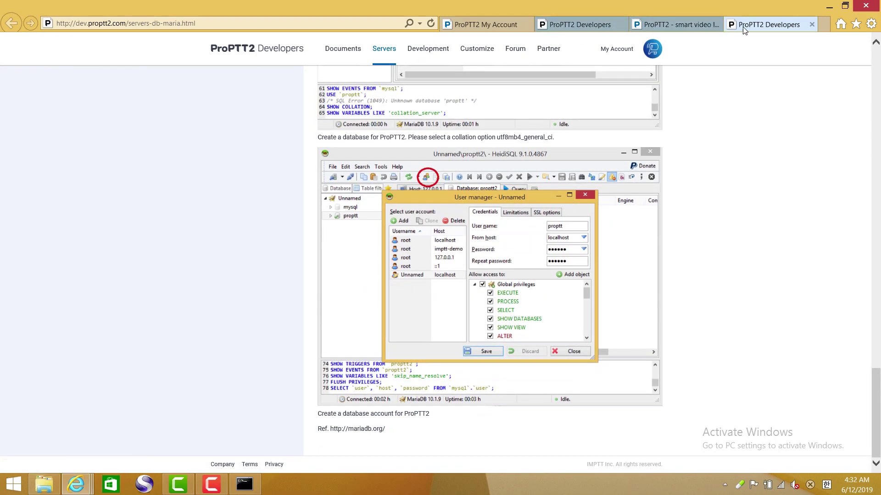
pyautogui.click(812, 24)
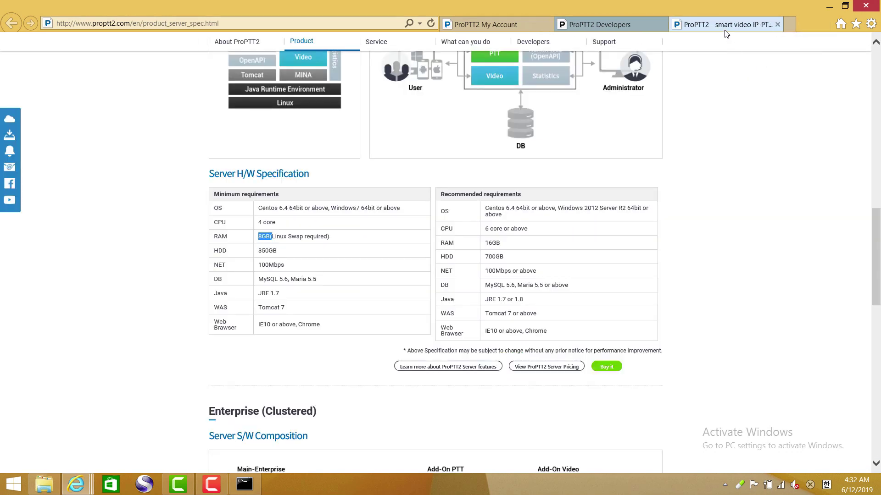
pyautogui.click(777, 25)
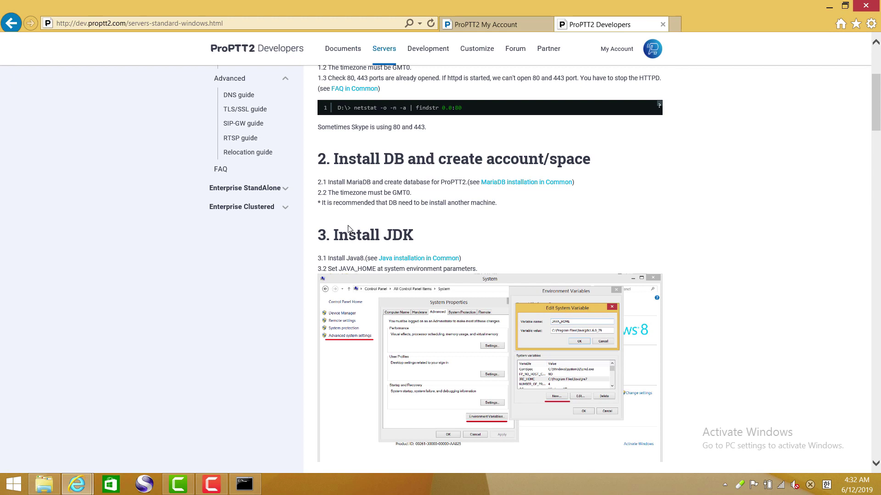
# - Open 'Java installation in Common' in a new tab, read it, then return to the Download folder
pyautogui.moveTo(343, 234); pyautogui.dragTo(413, 234)
pyautogui.scroll(-5, 514, 216)
pyautogui.scroll(2, 514, 216)
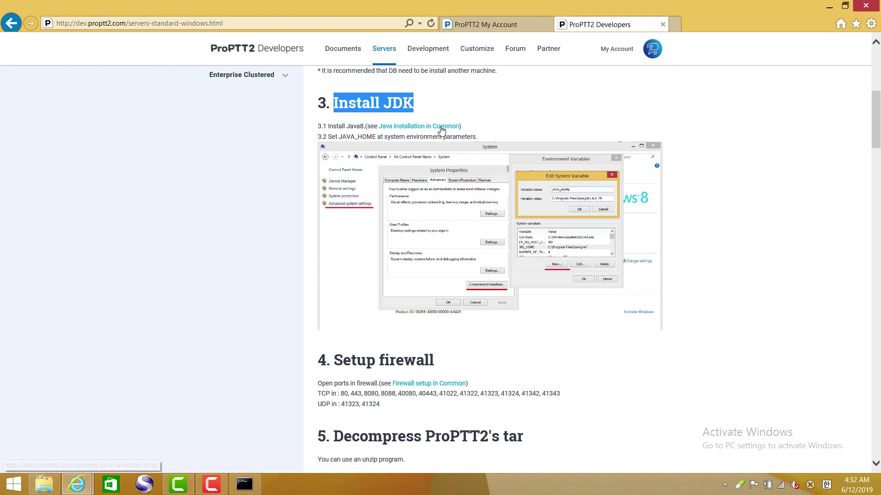
pyautogui.rightClick(441, 131)
pyautogui.click(474, 146)
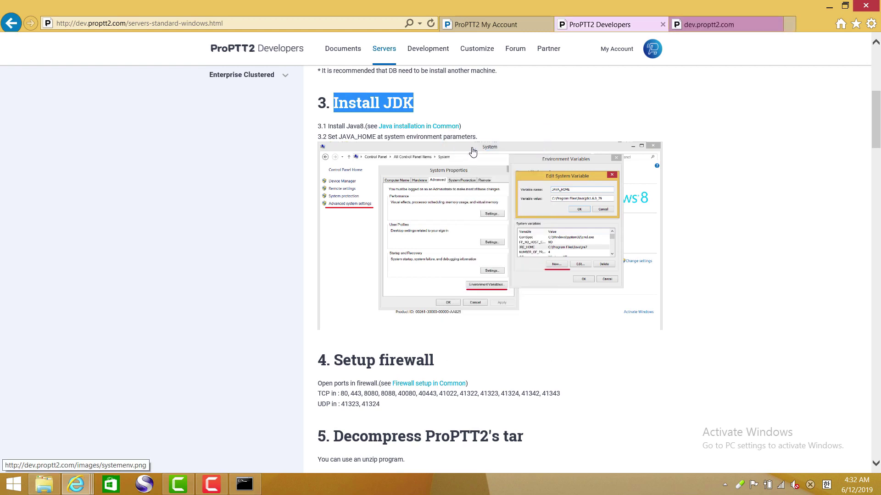
pyautogui.click(728, 31)
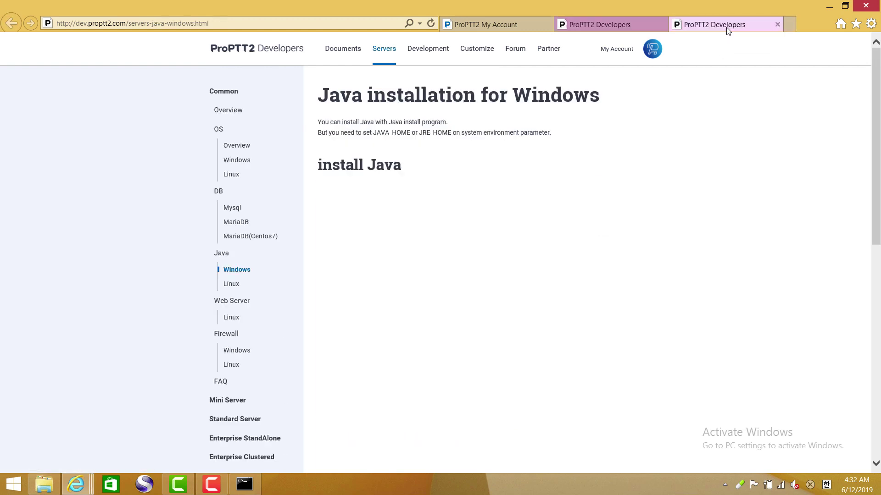
pyautogui.scroll(-5, 675, 146)
pyautogui.scroll(-5, 677, 152)
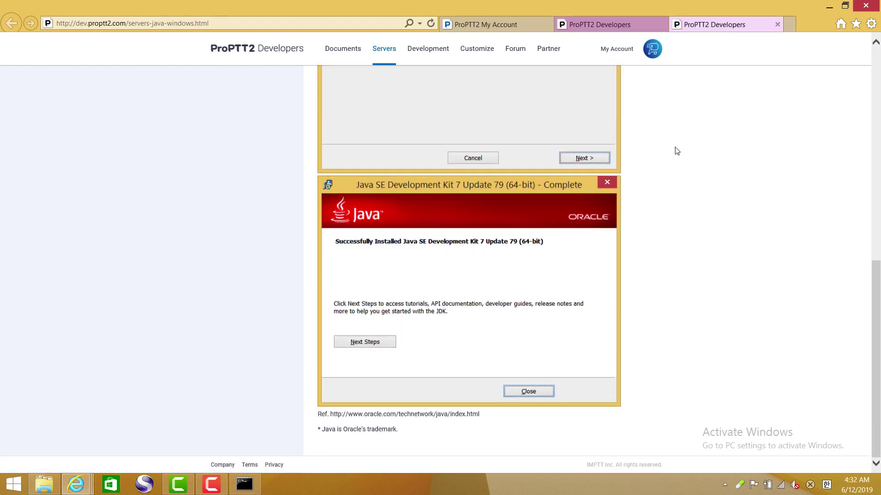
pyautogui.scroll(10, 442, 419)
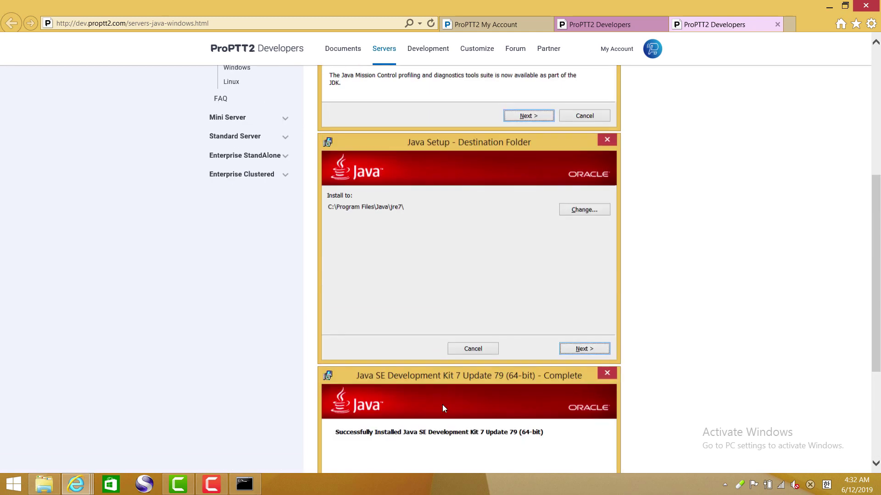
pyautogui.scroll(1, 443, 407)
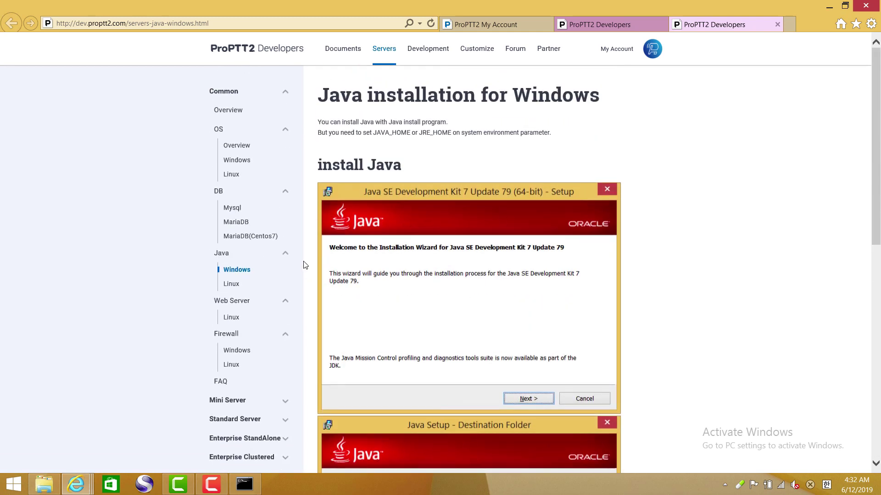
pyautogui.moveTo(44, 484)
pyautogui.click(196, 383)
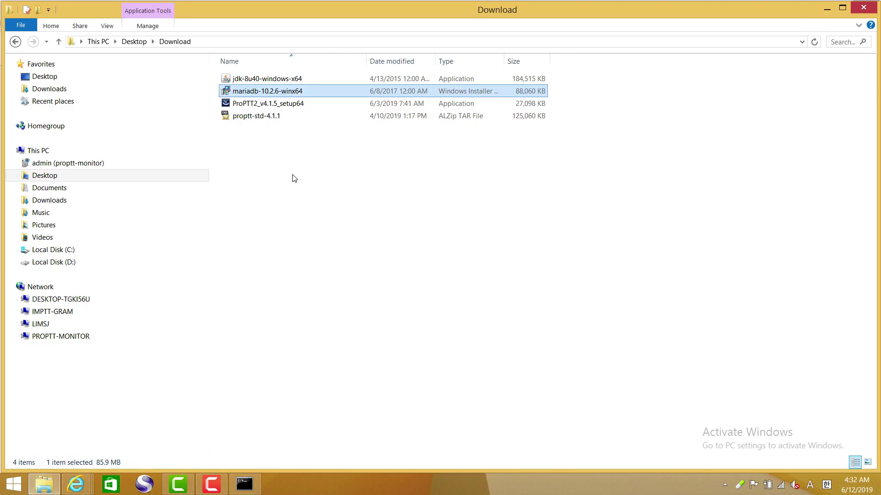
# - Run jdk-8u40-windows-x64 and install JDK 8 Update 40 with default features and destination folder
pyautogui.click(270, 81)
pyautogui.doubleClick(269, 81)
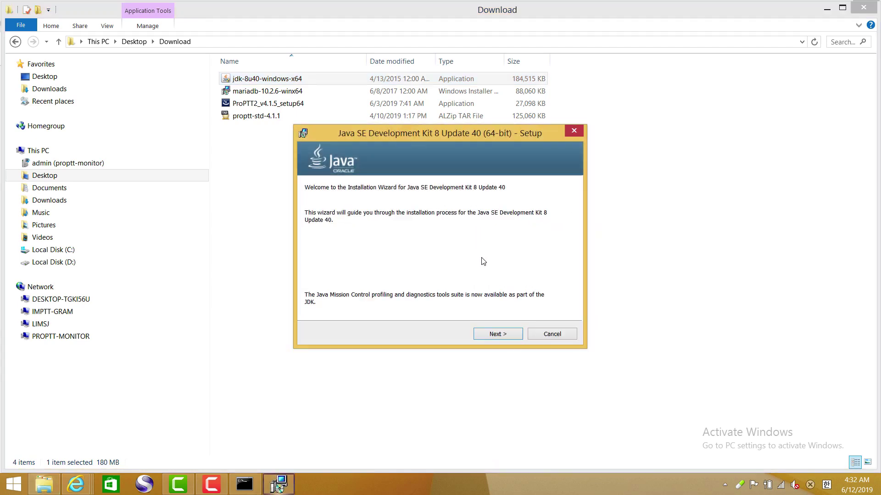
pyautogui.click(507, 335)
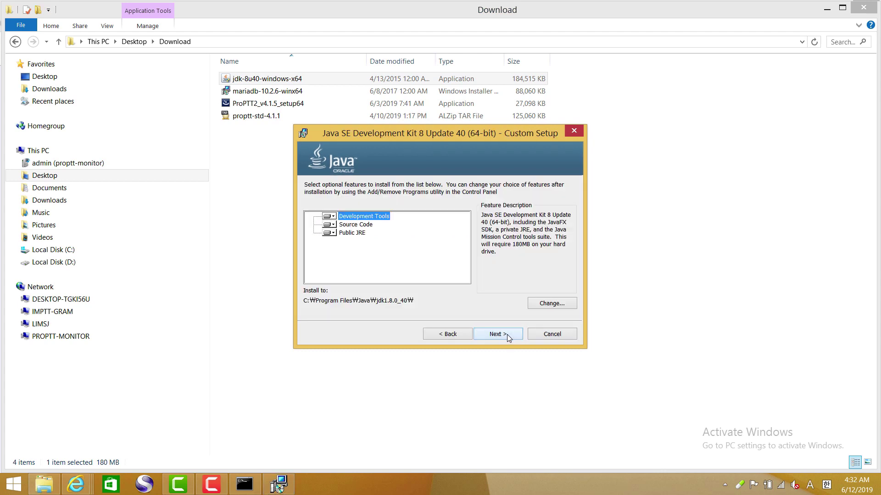
pyautogui.click(507, 335)
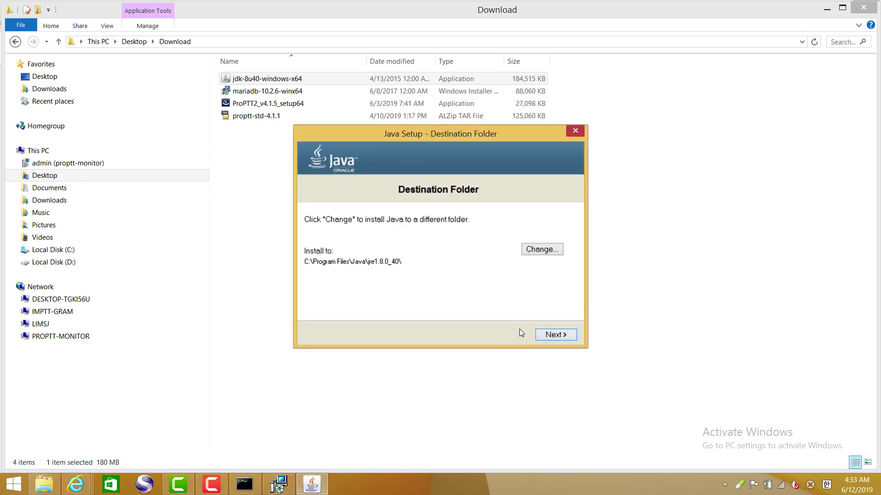
pyautogui.click(552, 336)
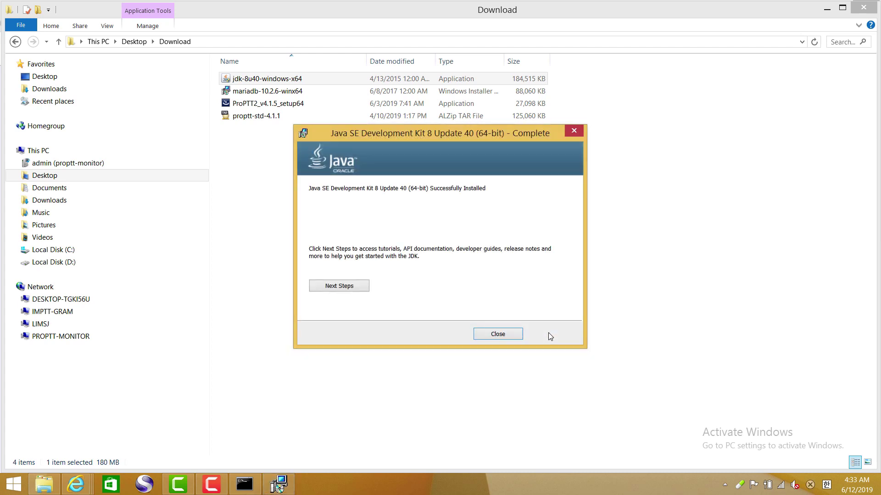
pyautogui.click(513, 335)
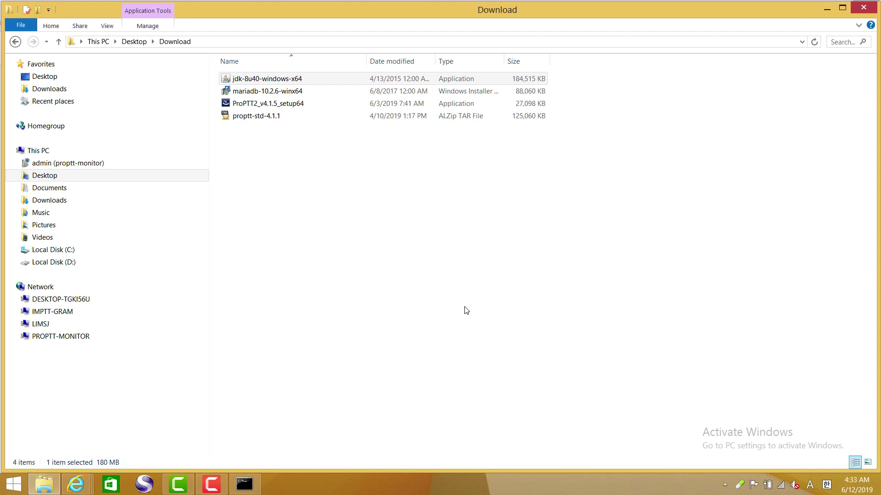
# - Scroll through the Java installation guide in Internet Explorer and close its tab
pyautogui.moveTo(75, 484)
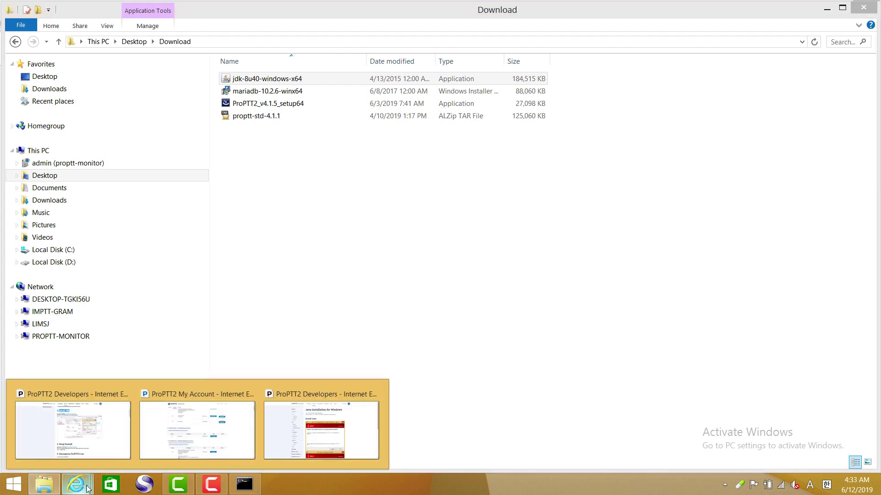
pyautogui.click(323, 446)
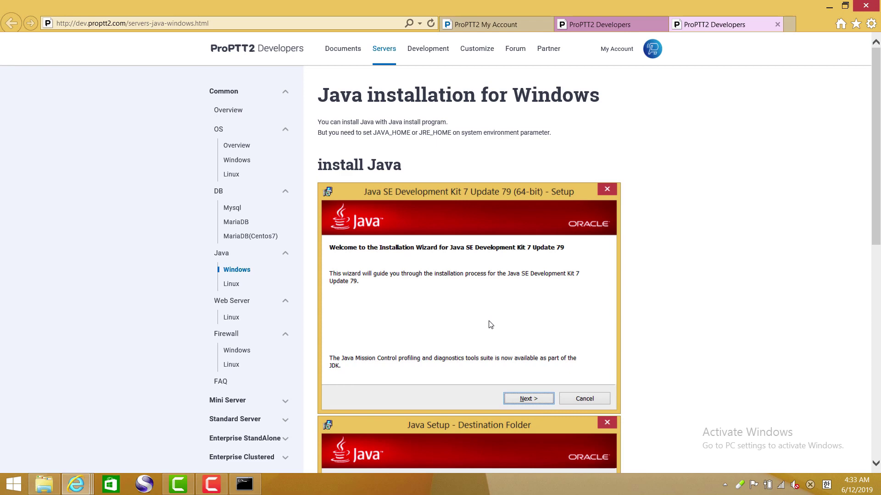
pyautogui.scroll(-4, 487, 325)
pyautogui.scroll(-5, 487, 328)
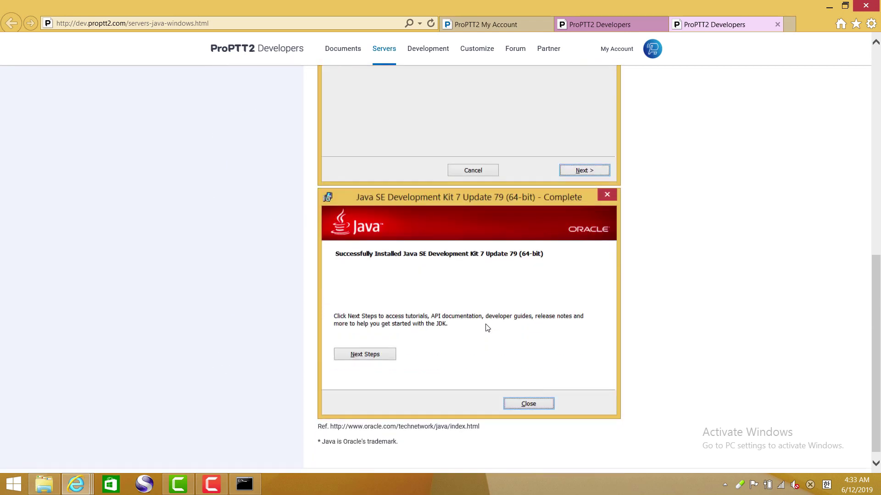
pyautogui.scroll(-1, 487, 327)
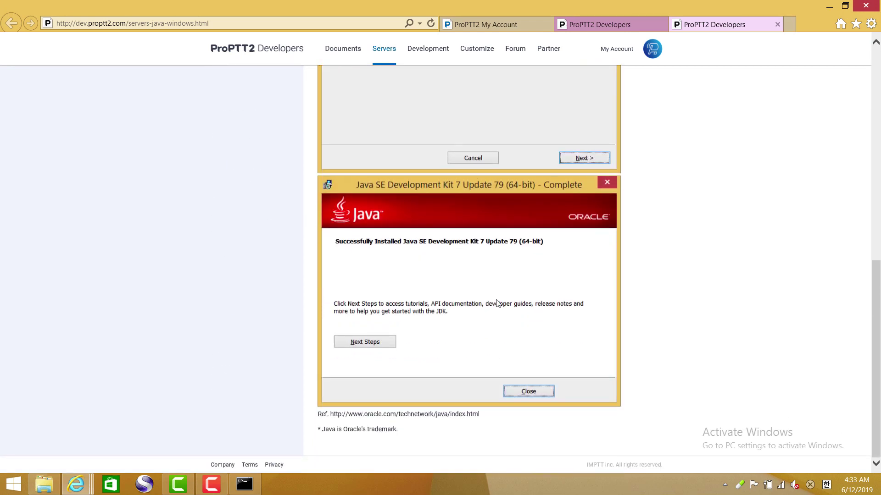
pyautogui.click(777, 24)
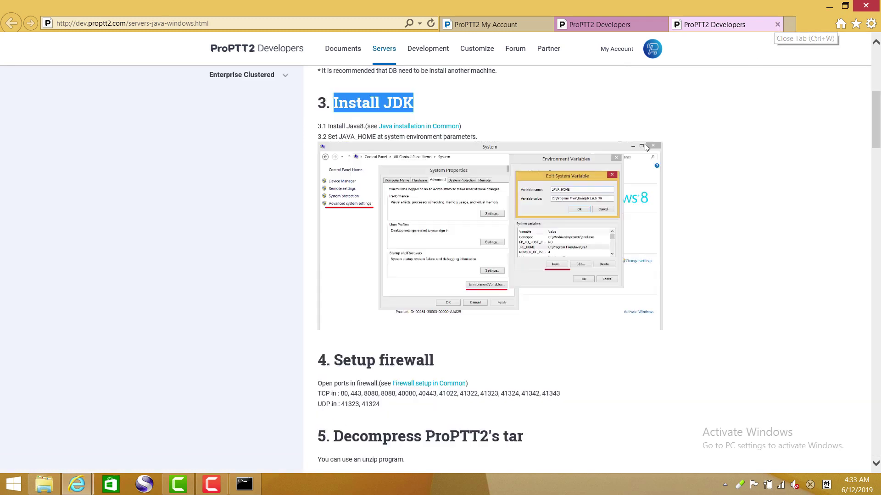
# - Highlight the server guide's JAVA_HOME instruction and return to the Download folder
pyautogui.scroll(-3, 481, 234)
pyautogui.scroll(3, 413, 248)
pyautogui.moveTo(328, 138); pyautogui.dragTo(480, 141)
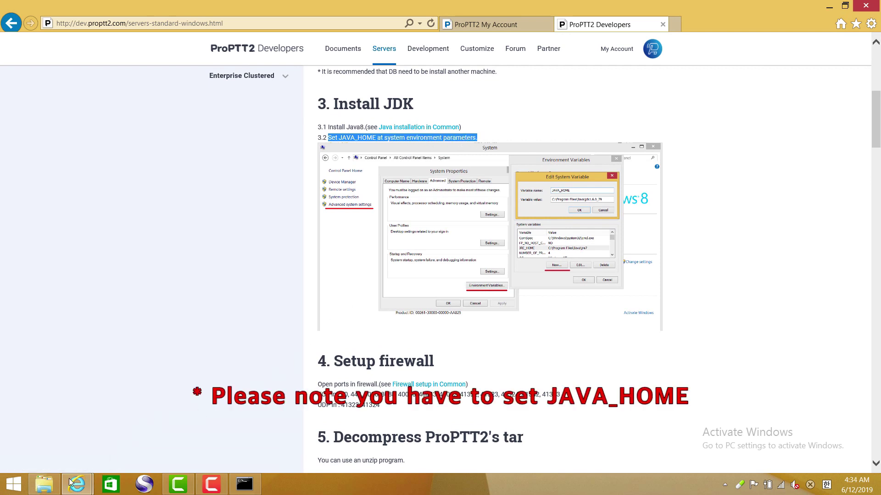
pyautogui.click(44, 484)
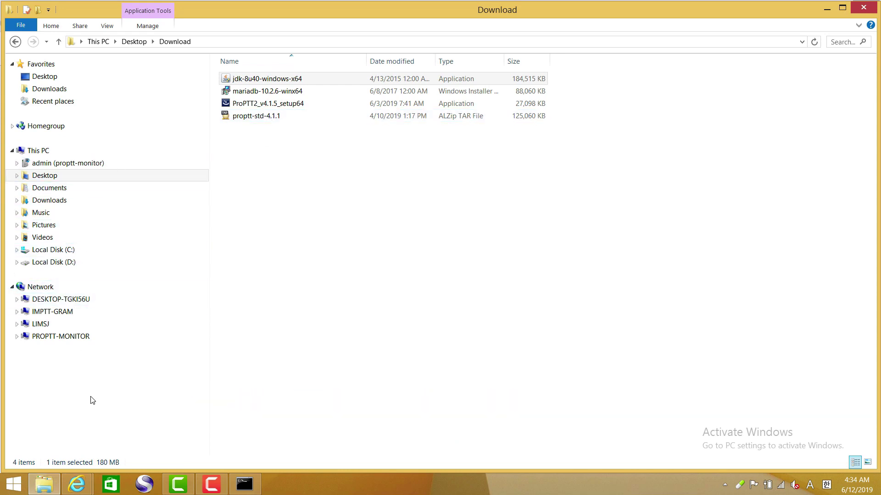
# - Open a new Explorer window at C:\Program Files\Java\jdk1.8.0_40 and select its full path
pyautogui.middleClick(46, 485)
pyautogui.moveTo(77, 484)
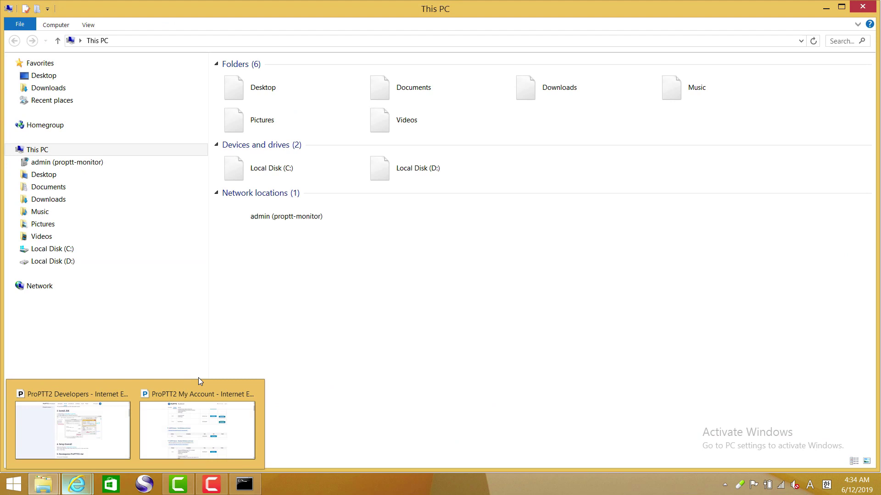
pyautogui.doubleClick(271, 168)
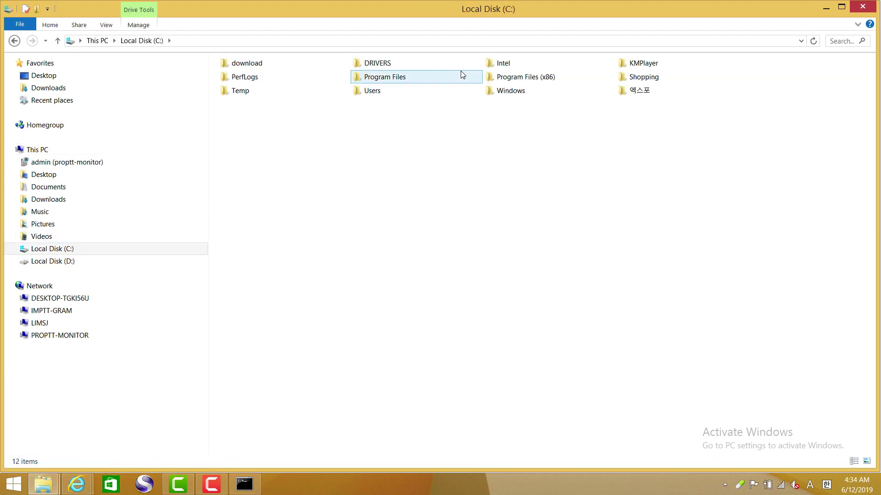
pyautogui.click(403, 76)
pyautogui.doubleClick(403, 76)
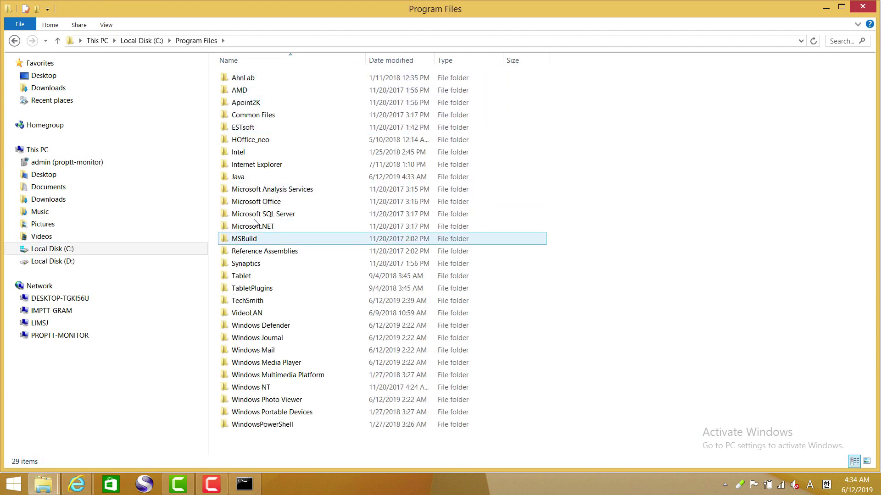
pyautogui.click(240, 177)
pyautogui.doubleClick(239, 178)
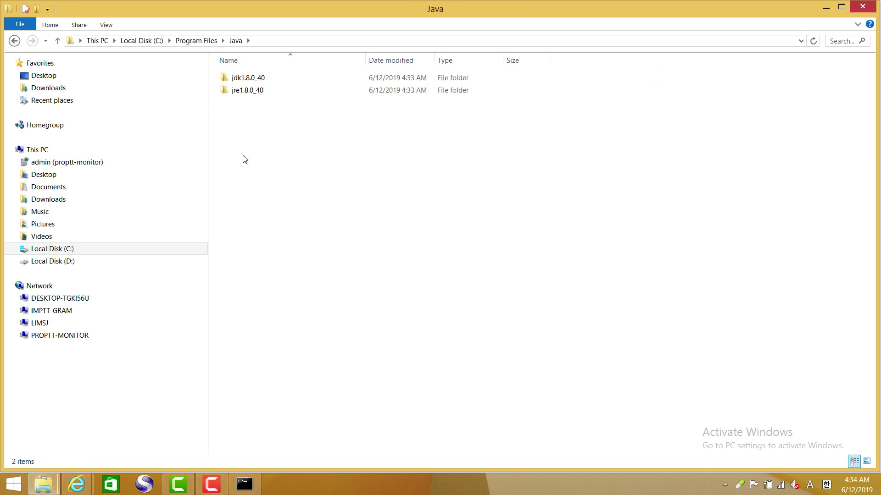
pyautogui.doubleClick(254, 80)
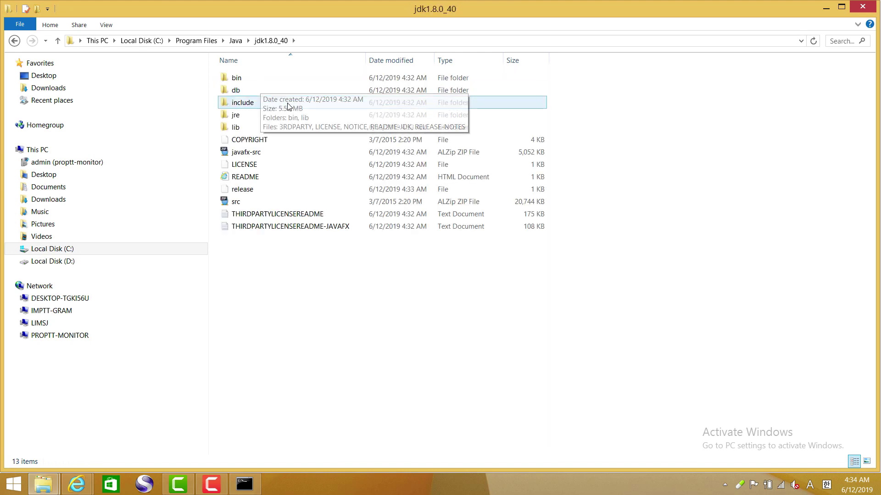
pyautogui.click(305, 42)
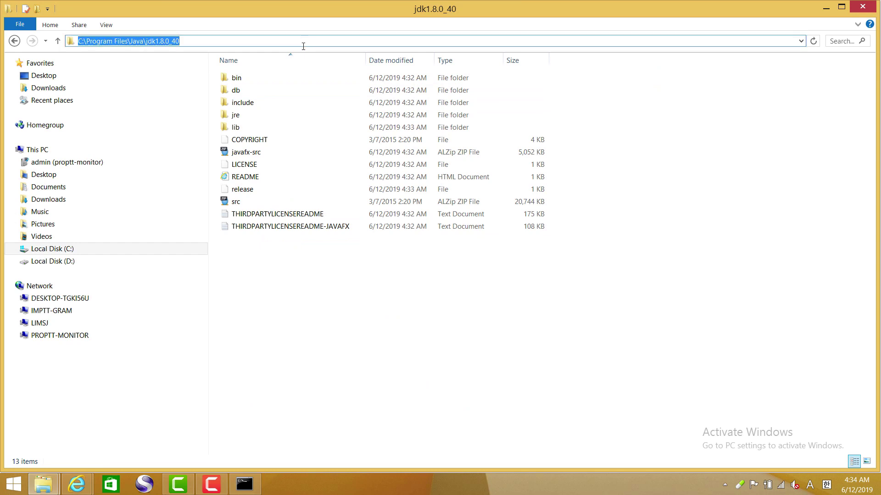
# - Check the java executable in the bin folder, then go back up to jdk1.8.0_40
pyautogui.doubleClick(240, 77)
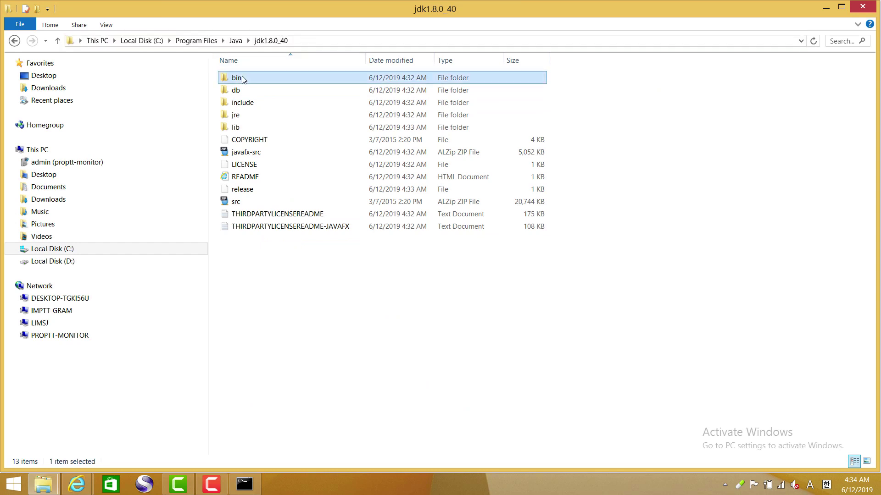
pyautogui.scroll(-4, 271, 174)
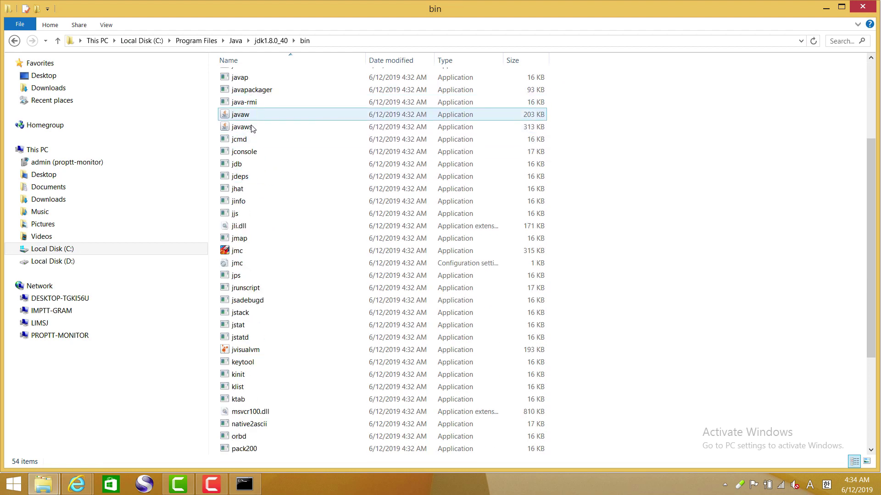
pyautogui.scroll(2, 253, 132)
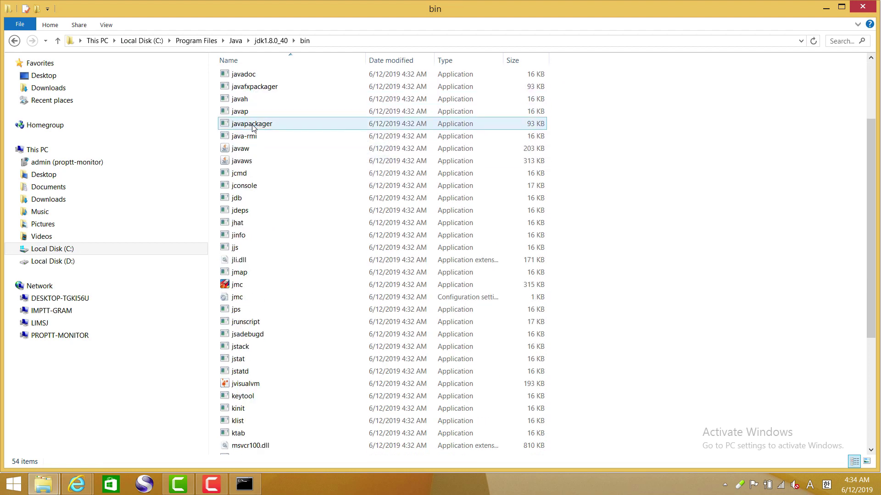
pyautogui.click(252, 88)
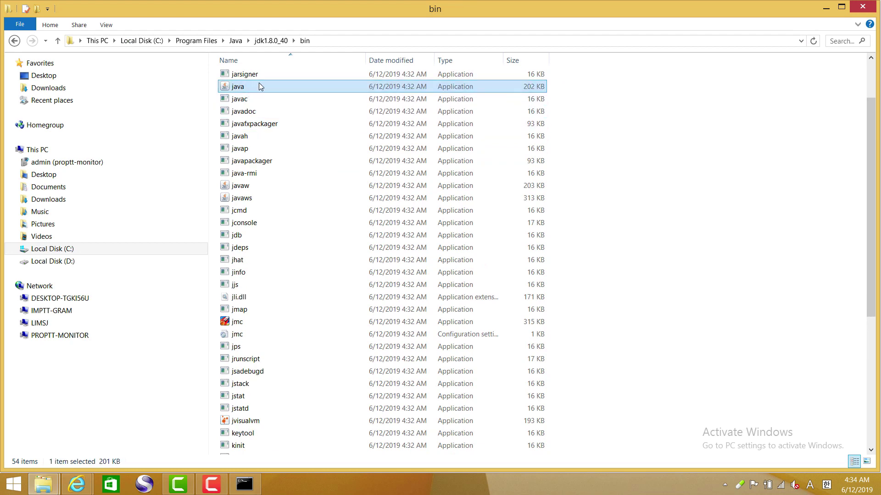
pyautogui.click(272, 41)
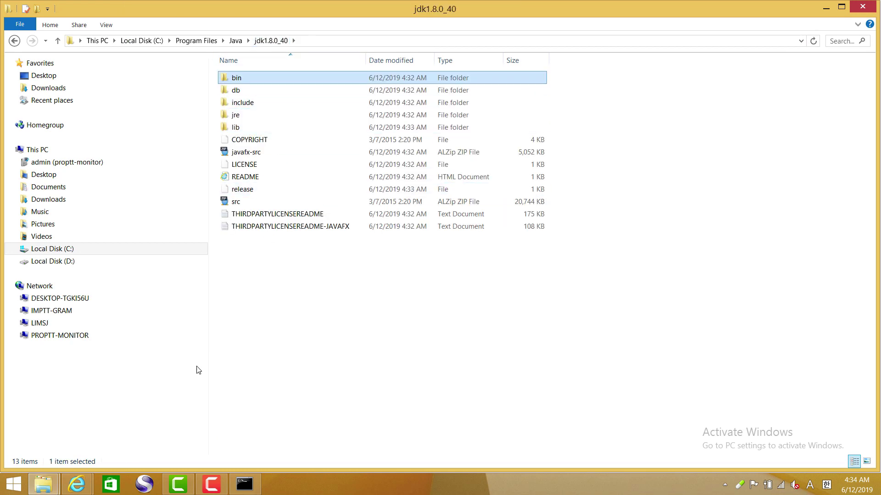
# - Find and open Control Panel by searching 'contr' from Start
pyautogui.click(12, 489)
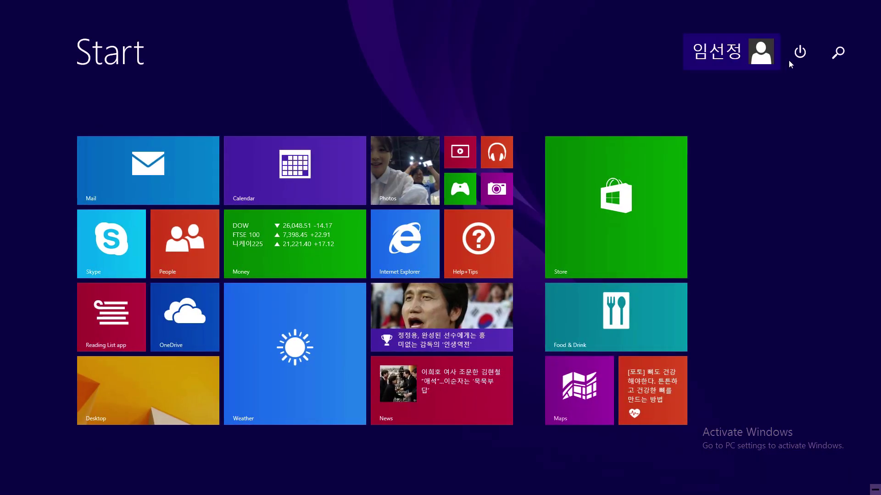
pyautogui.click(835, 55)
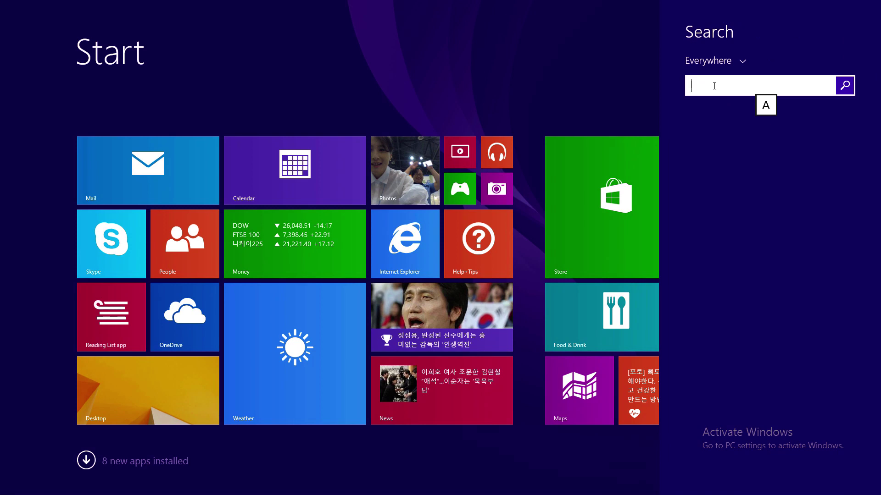
pyautogui.write('control Panel')
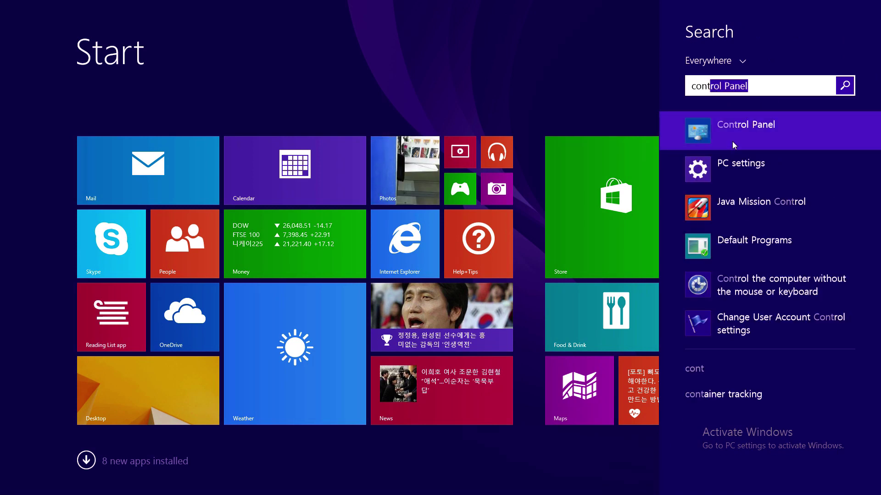
pyautogui.click(732, 136)
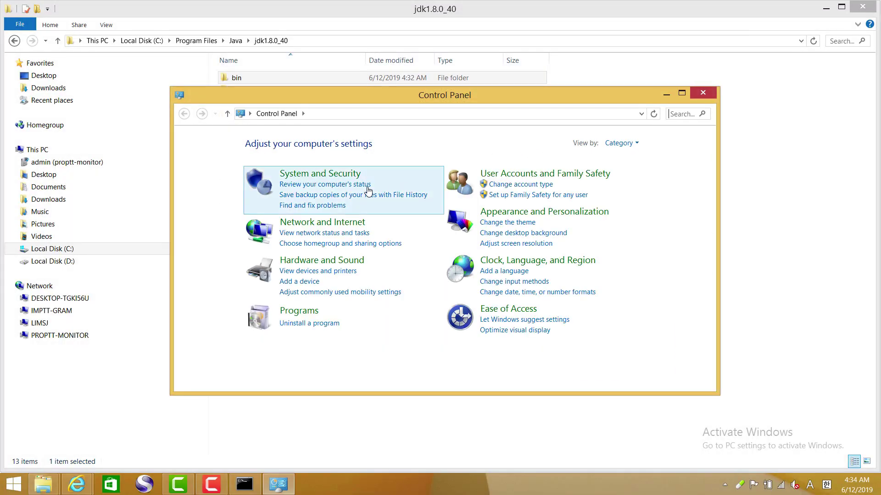
# - Open Environment Variables via System and Security > System > Advanced system settings
pyautogui.click(325, 177)
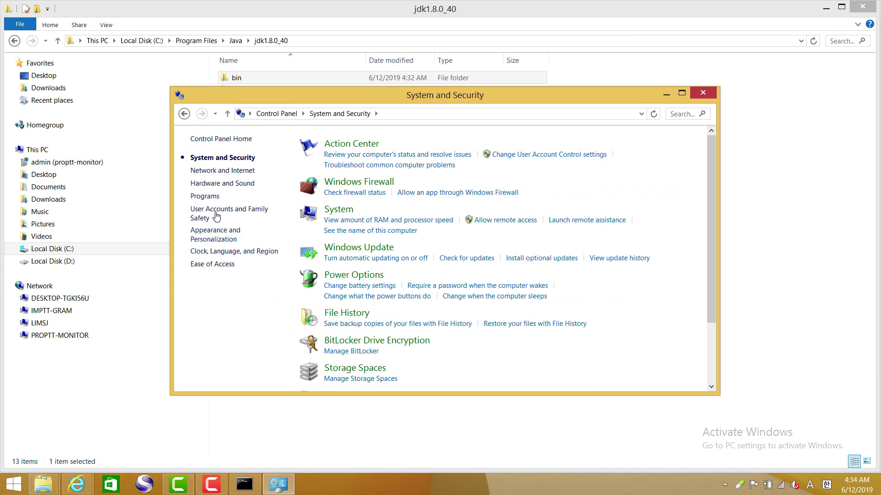
pyautogui.click(340, 211)
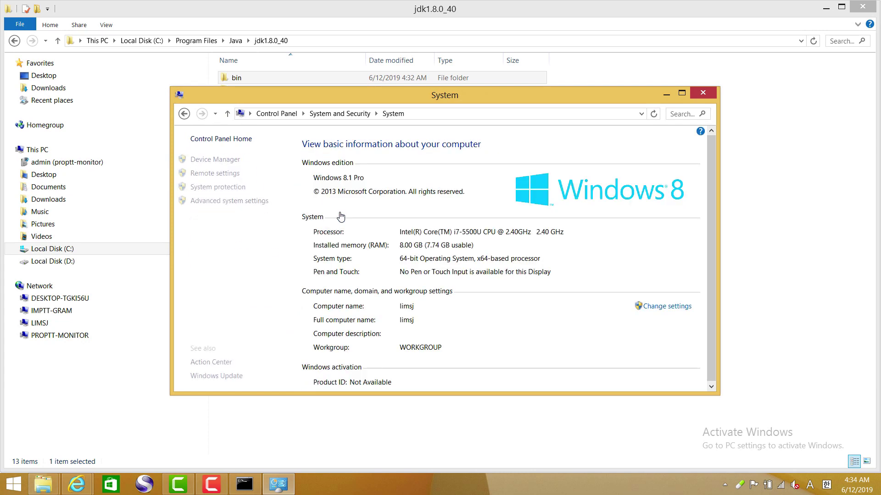
pyautogui.click(238, 203)
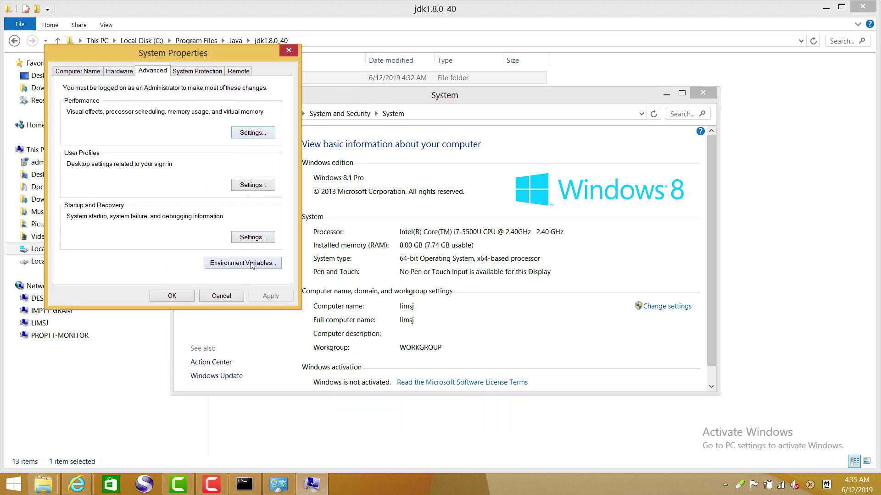
pyautogui.click(251, 265)
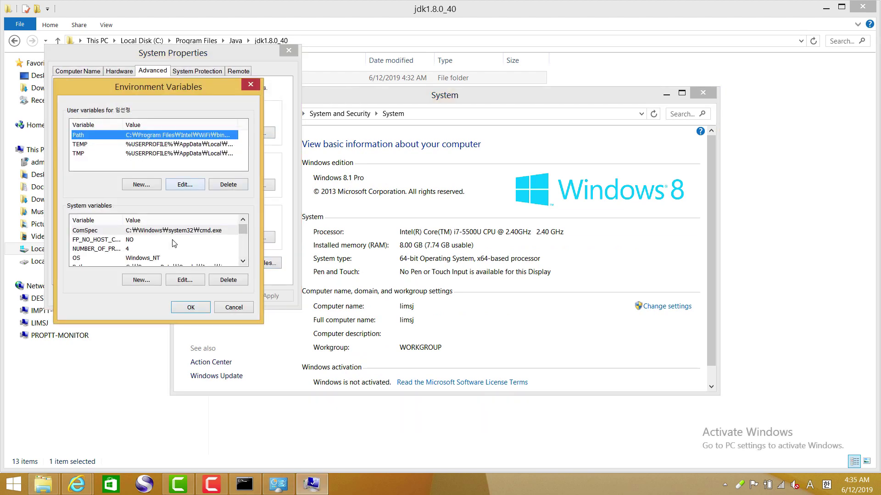
pyautogui.moveTo(243, 230); pyautogui.dragTo(243, 255)
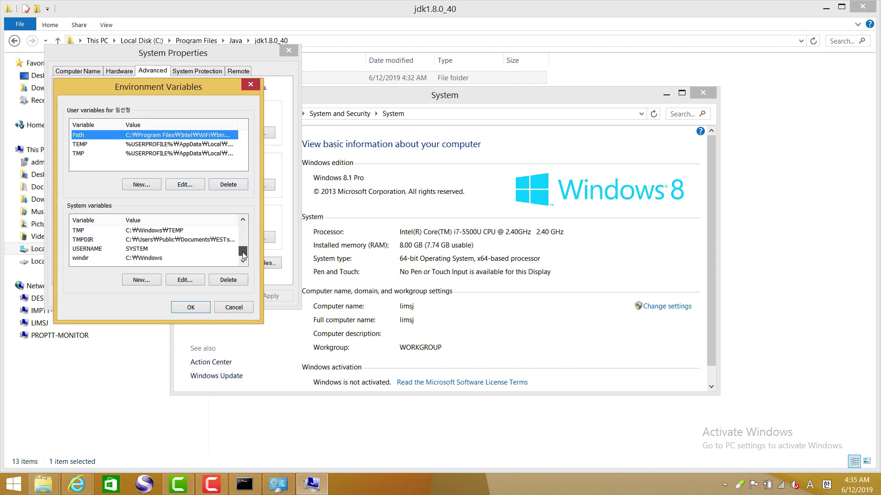
pyautogui.click(439, 9)
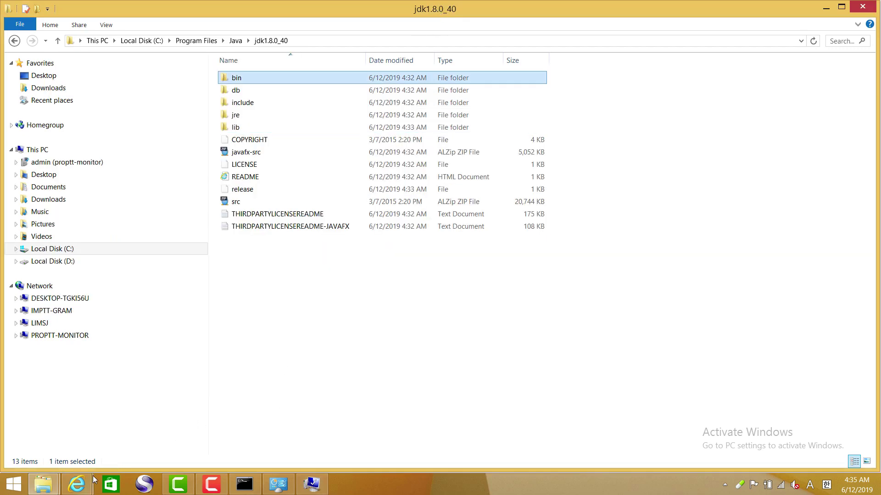
# - Switch Internet Explorer to the ProPTT2 Developers page
pyautogui.click(76, 484)
pyautogui.click(206, 436)
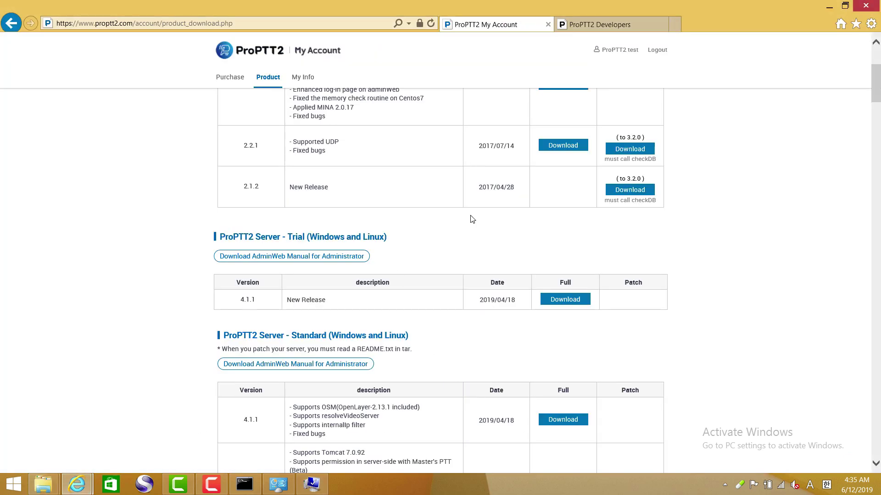
pyautogui.click(591, 24)
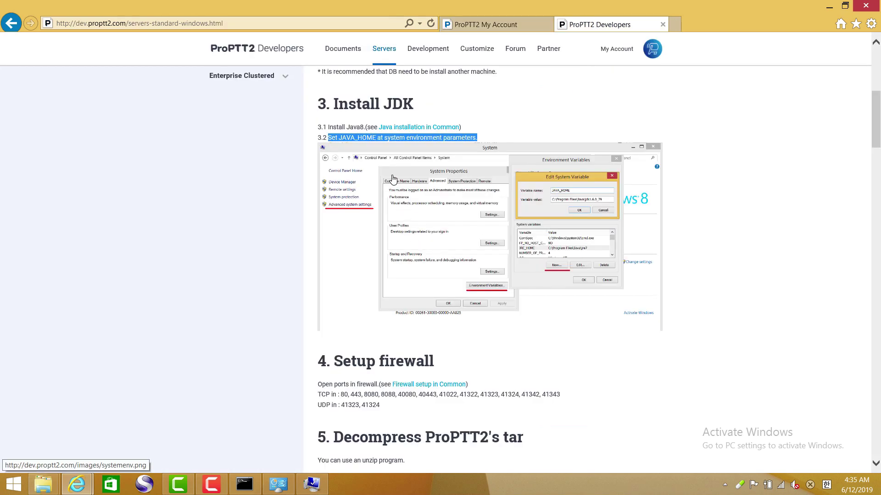
# - Add system variable JAVA_HOME = C:\Program Files\Java\jdk1.8.0_40 and confirm all dialogs
pyautogui.click(313, 485)
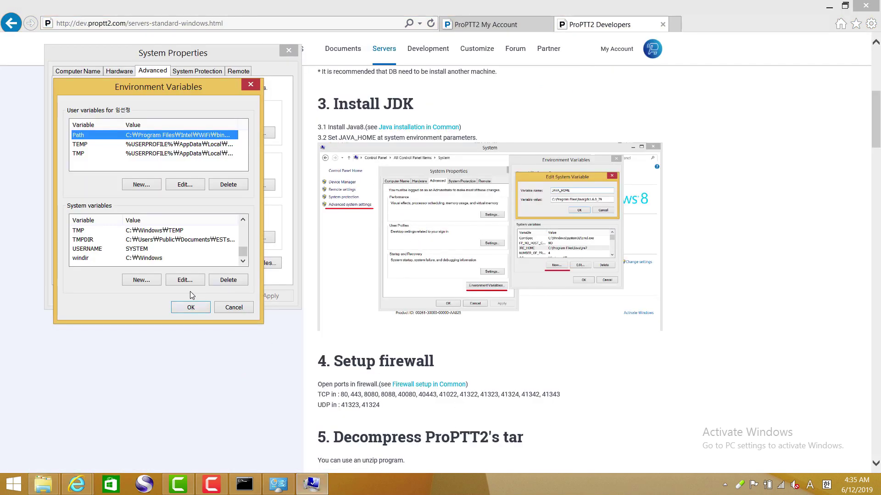
pyautogui.click(153, 280)
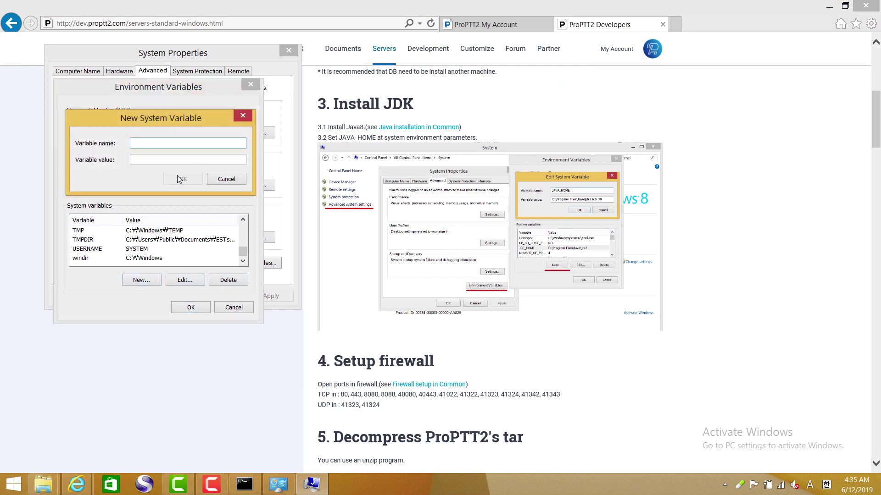
pyautogui.write('JAVA_HOME')
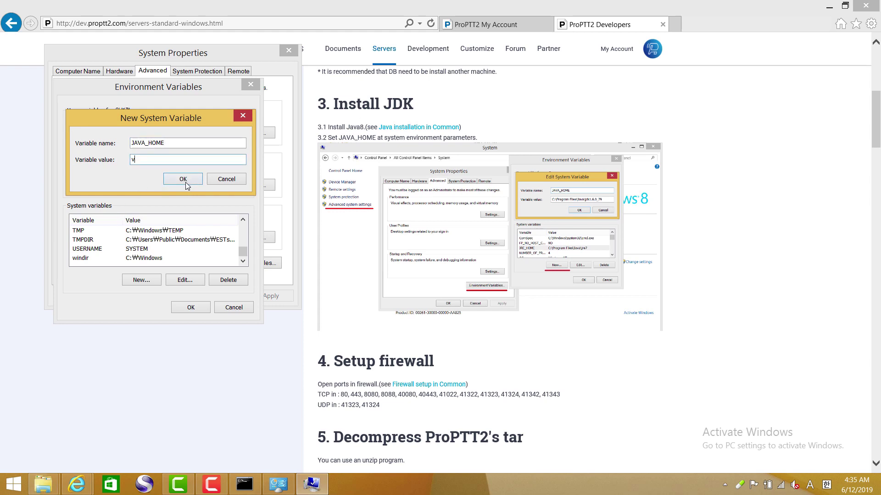
pyautogui.write('C:\\Program Files\\Java\\jdk1.8.0_40')
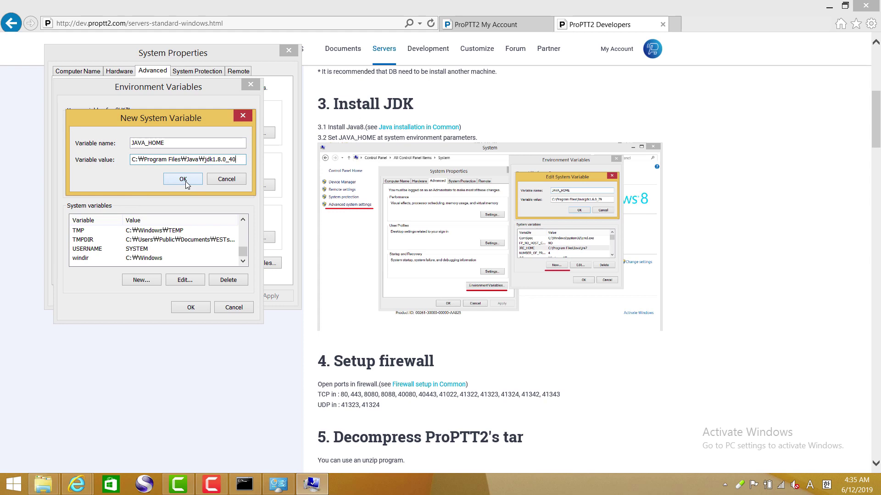
pyautogui.click(184, 179)
pyautogui.click(192, 306)
pyautogui.click(185, 299)
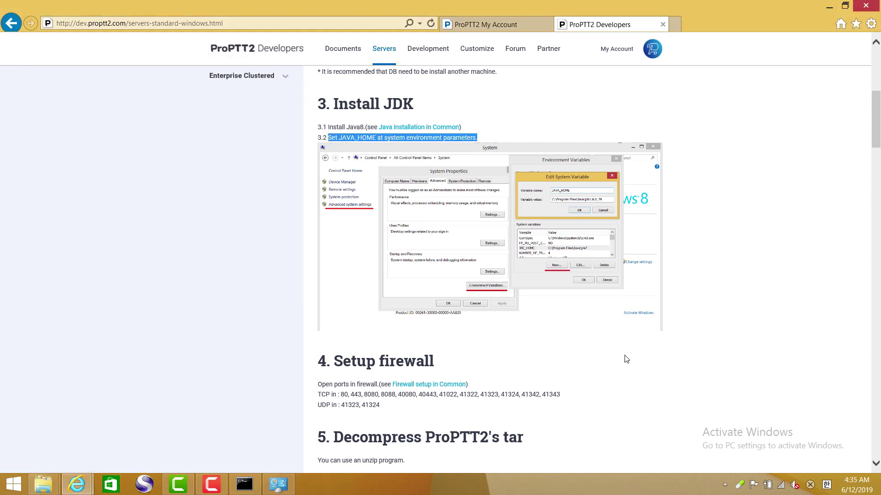
# - Open the 'Firewall setup in Common' link in a new tab and view the firewall guide
pyautogui.click(647, 385)
pyautogui.scroll(-1, 467, 349)
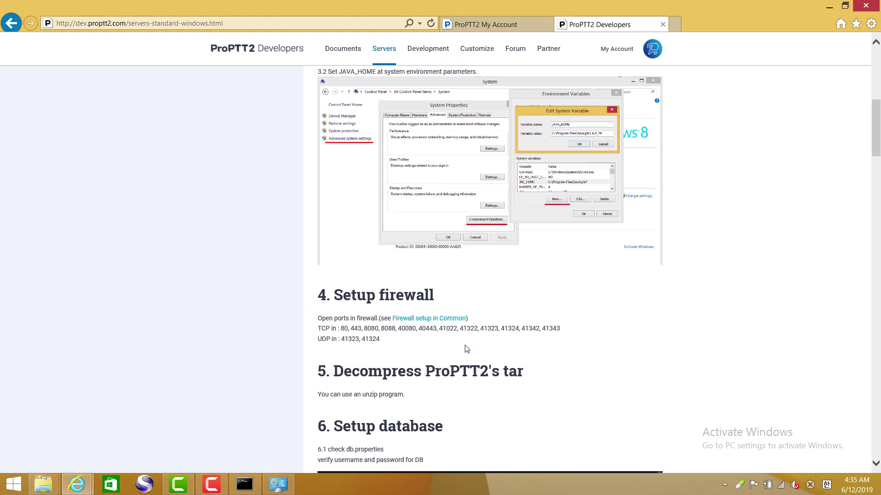
pyautogui.rightClick(437, 322)
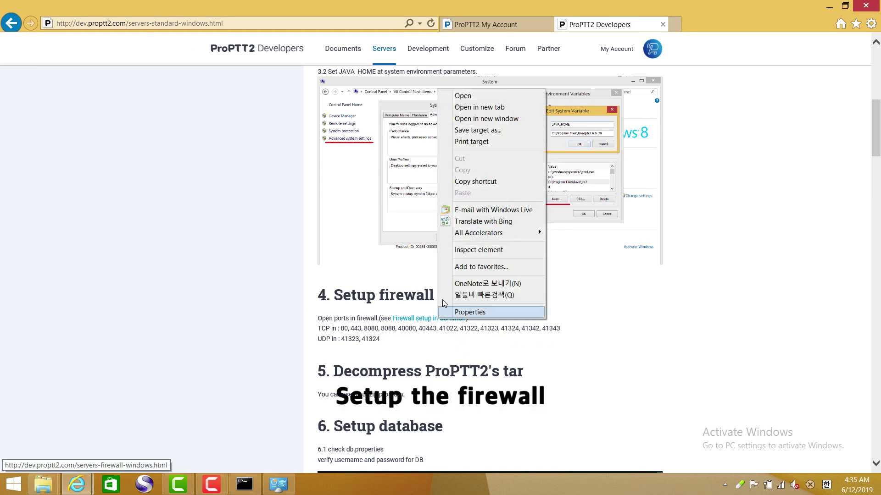
pyautogui.click(482, 110)
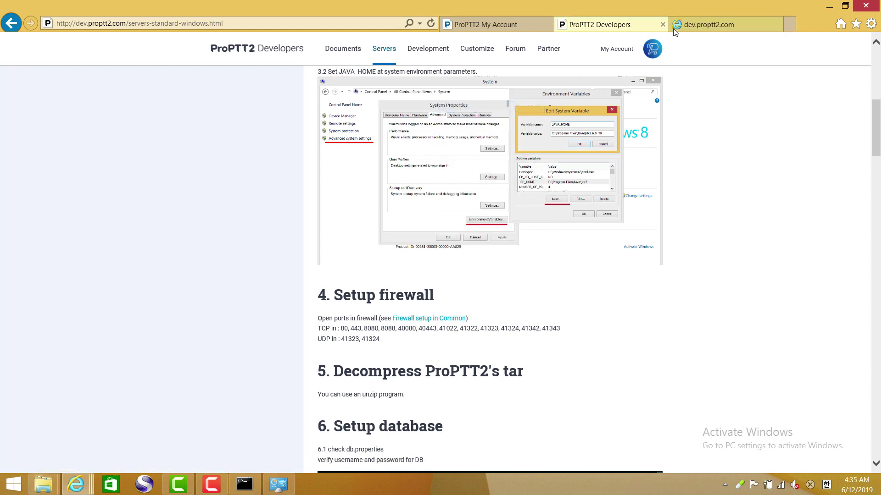
pyautogui.click(700, 22)
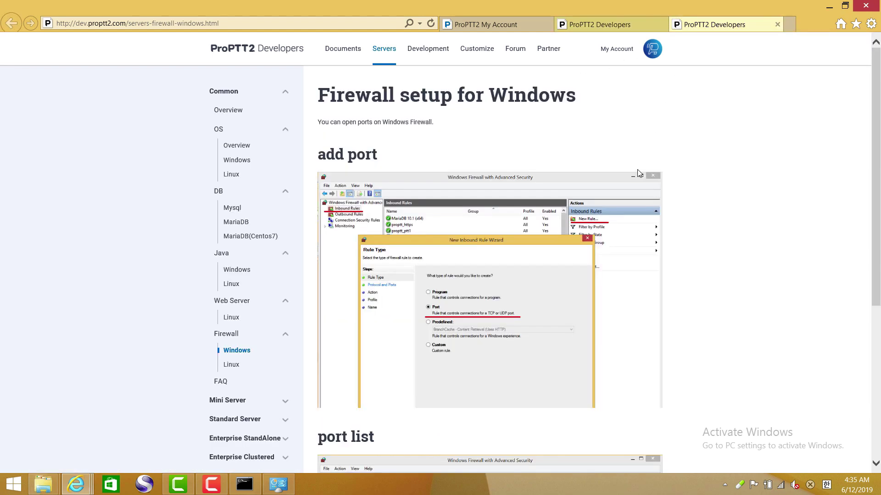
pyautogui.scroll(-5, 639, 175)
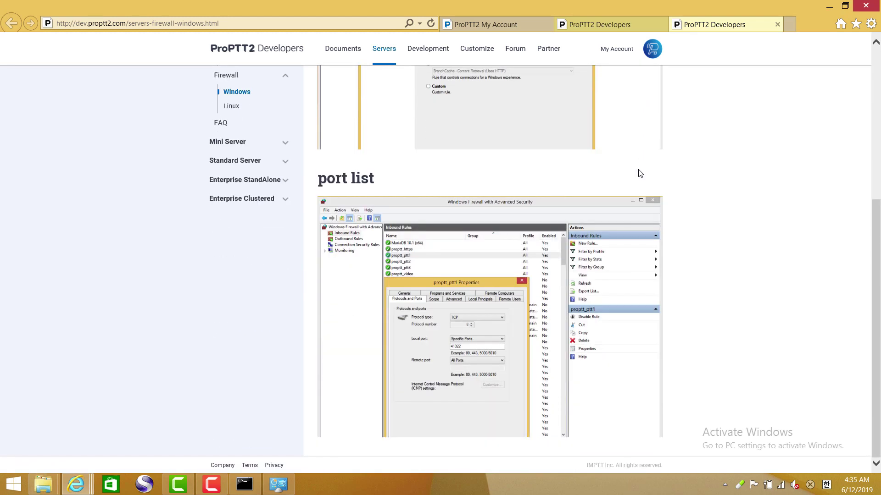
pyautogui.scroll(5, 640, 173)
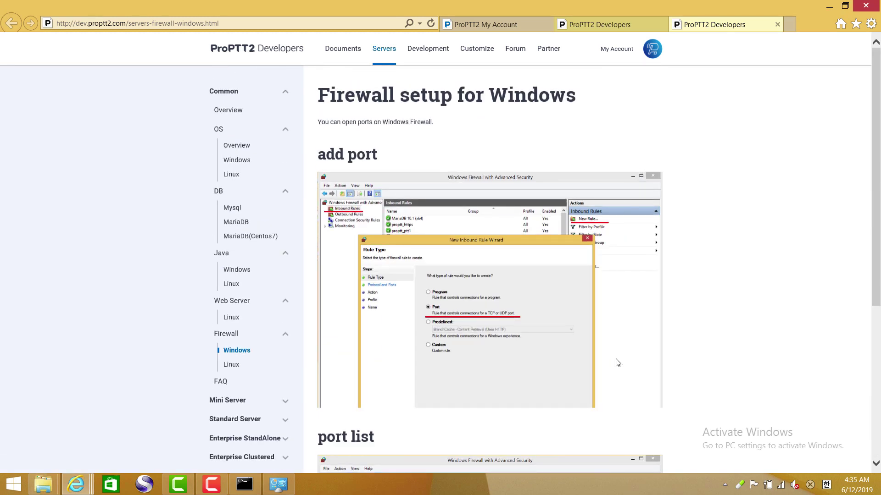
# - Open Windows Firewall with Advanced Security through Control Panel's Network and Sharing Center and show Inbound Rules
pyautogui.click(278, 484)
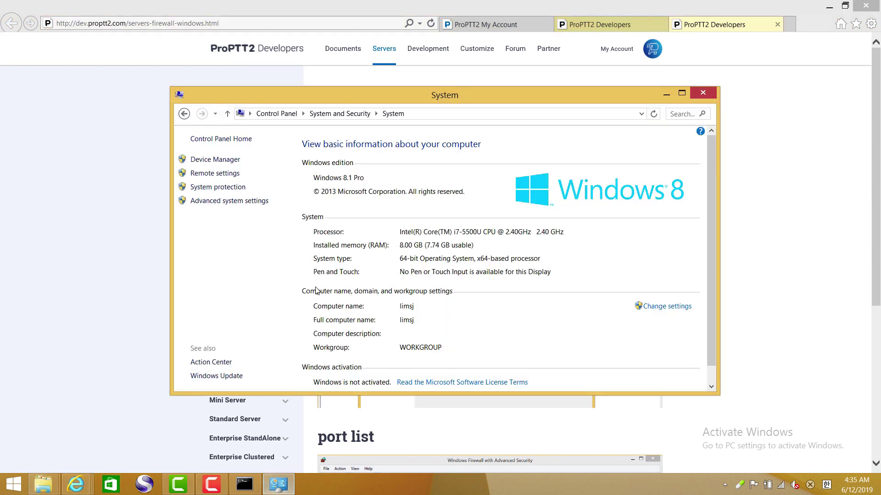
pyautogui.click(275, 113)
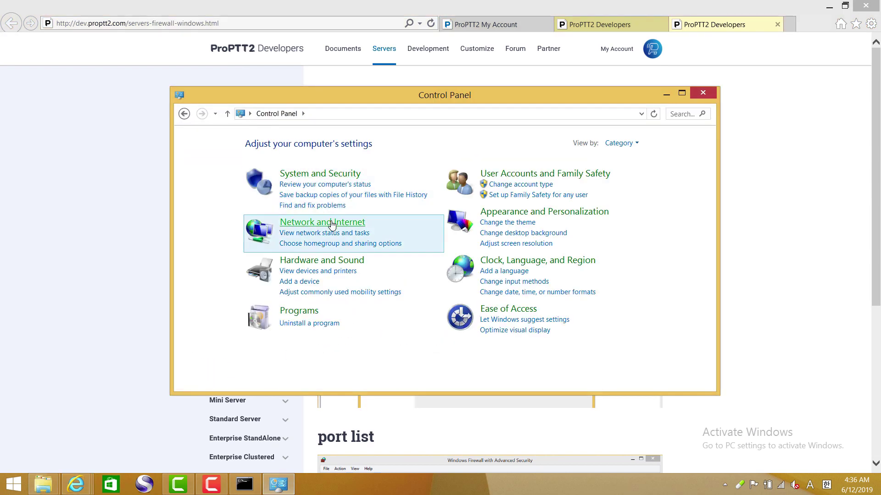
pyautogui.click(331, 225)
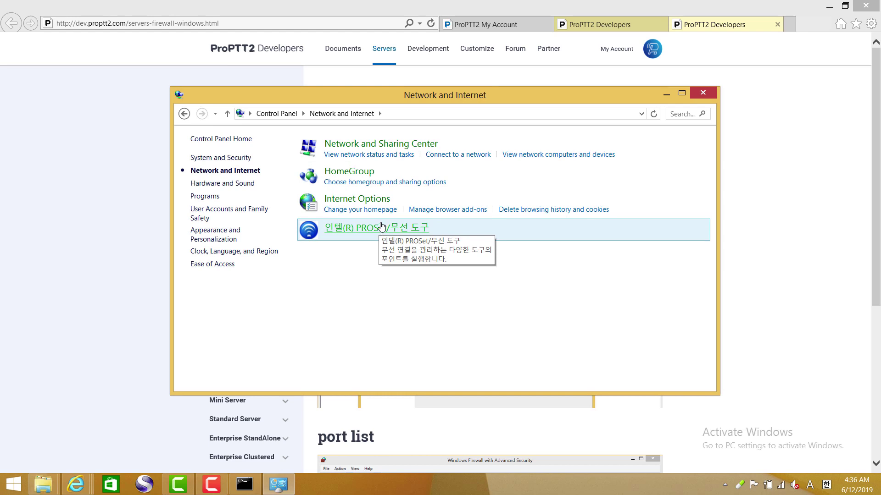
pyautogui.click(367, 149)
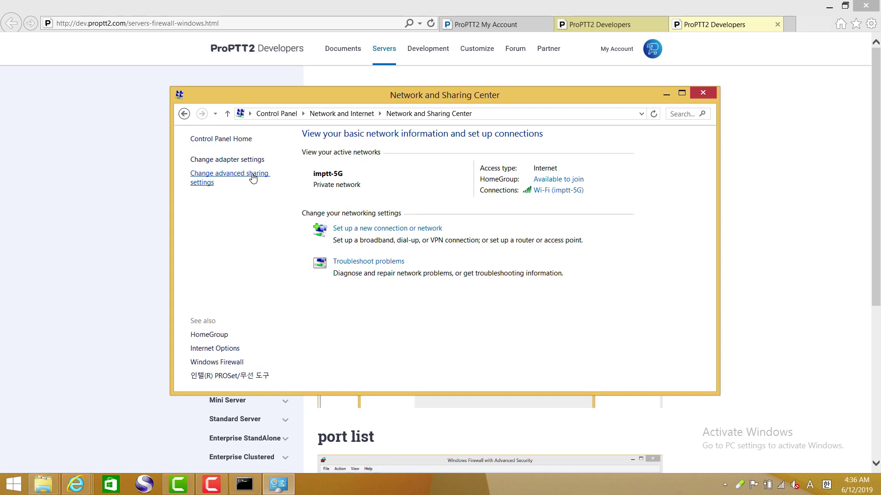
pyautogui.click(224, 363)
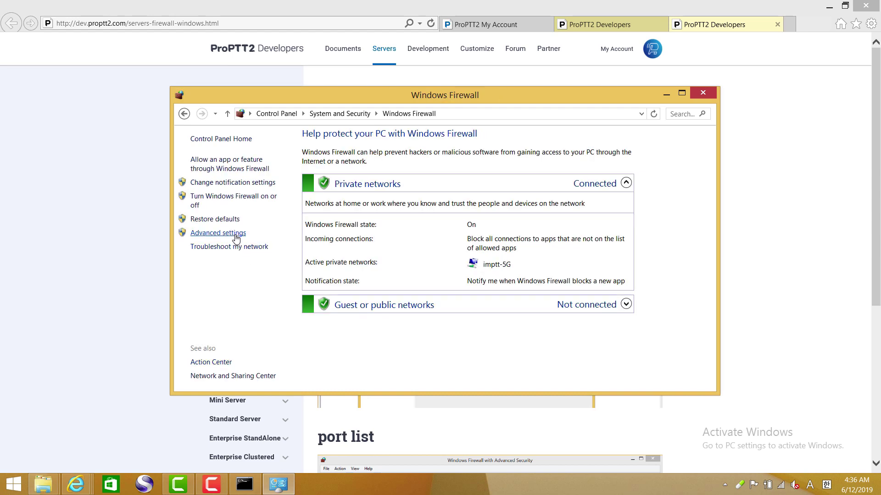
pyautogui.click(236, 238)
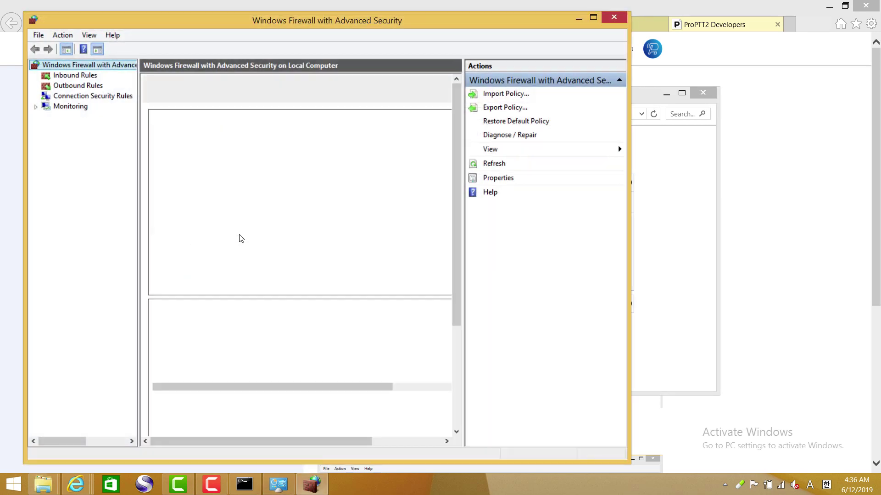
pyautogui.click(91, 77)
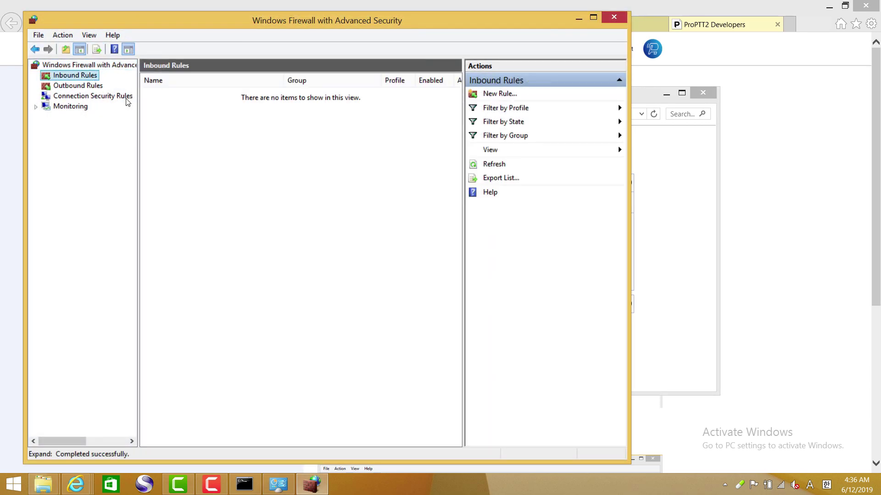
# - Start a new Port inbound rule and paste the guide's TCP port list into it
pyautogui.click(500, 94)
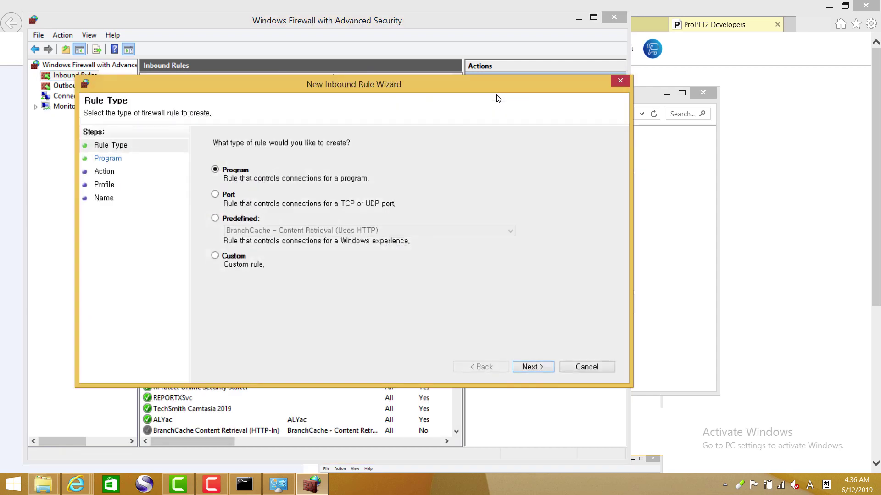
pyautogui.click(232, 197)
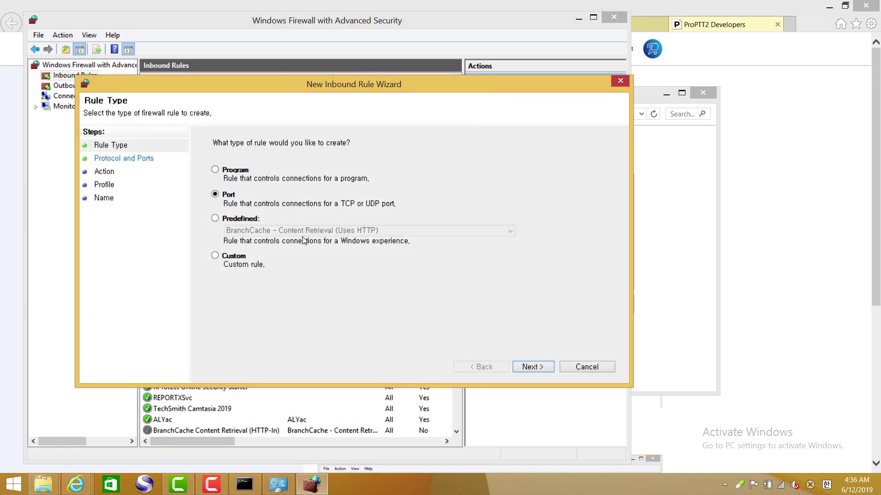
pyautogui.click(529, 367)
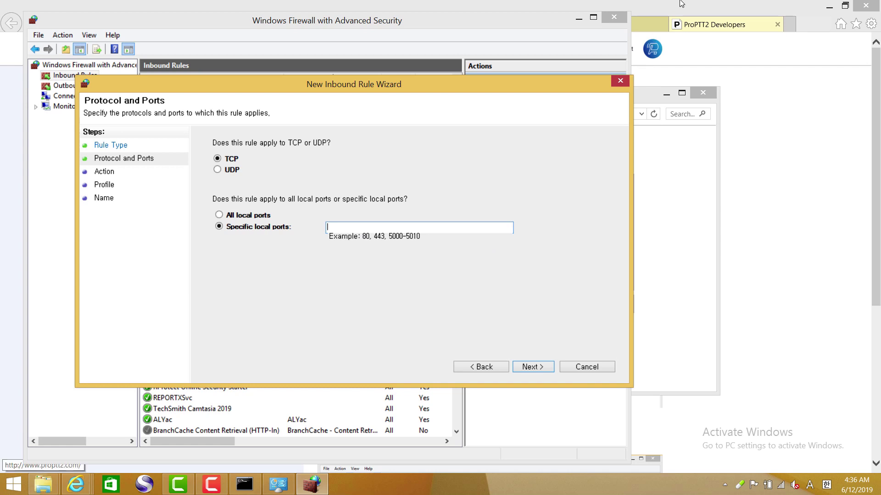
pyautogui.hotkey('alt', 'Tab')
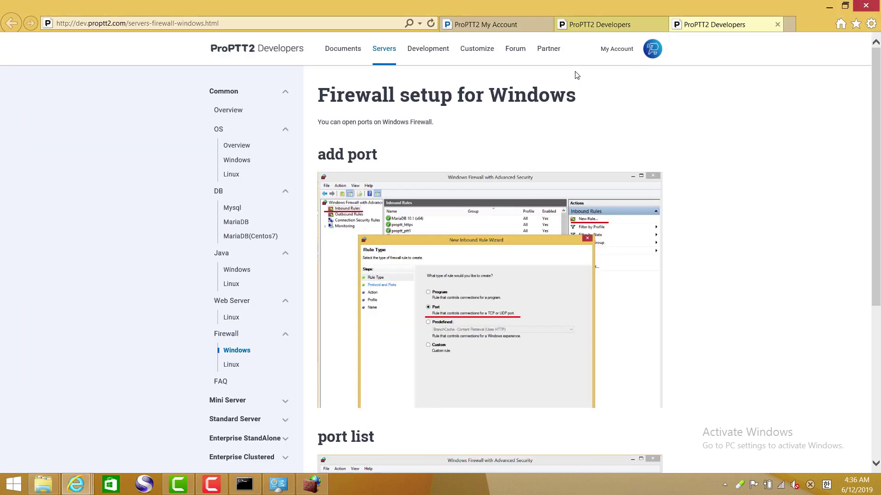
pyautogui.click(609, 29)
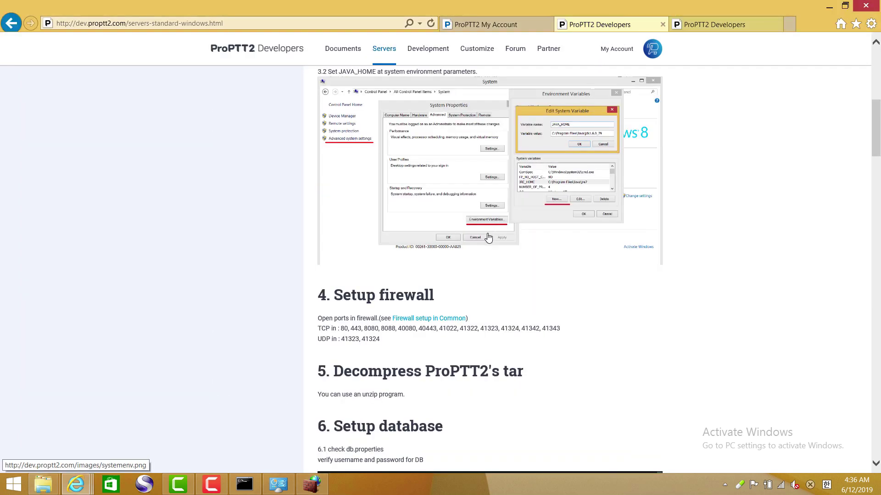
pyautogui.moveTo(560, 328); pyautogui.dragTo(345, 333)
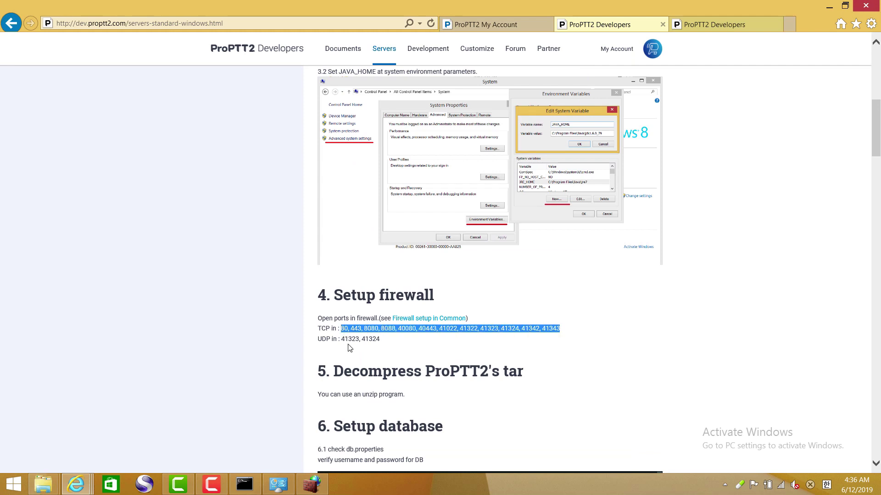
pyautogui.click(312, 484)
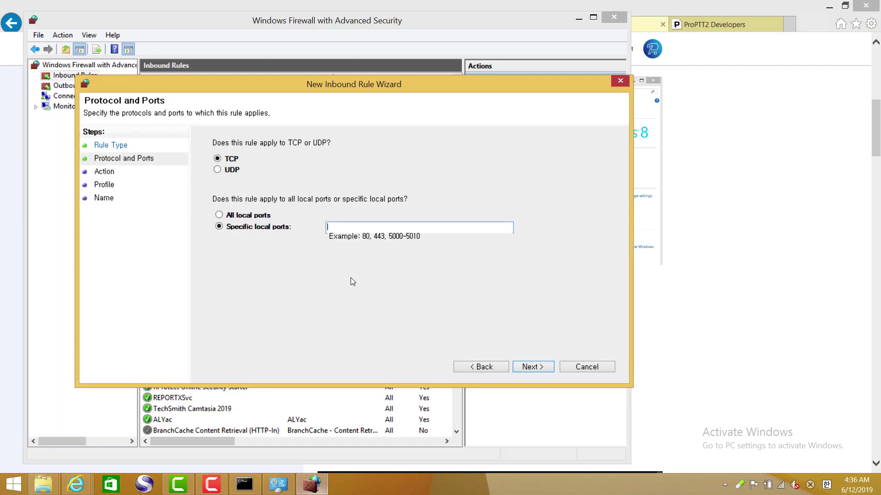
pyautogui.hotkey('ctrl', 'v')
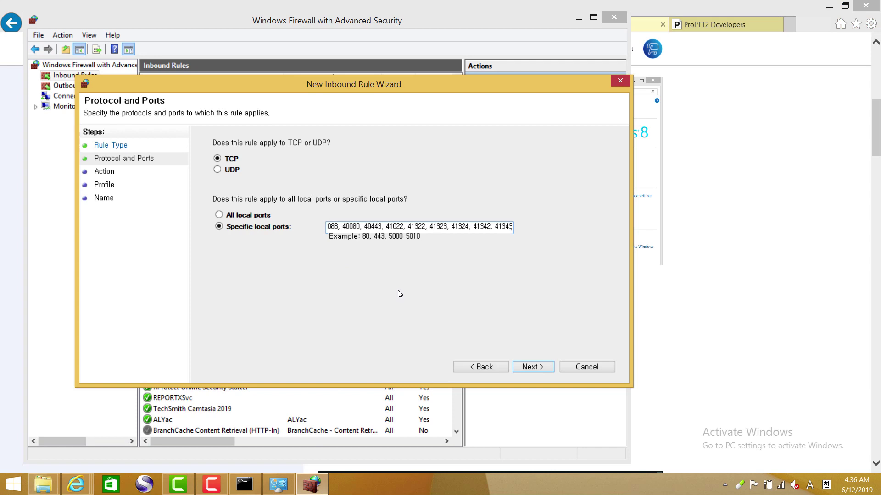
# - Keep Allow and all profiles, and finish the rule named proptt2-tcp
pyautogui.moveTo(373, 225); pyautogui.dragTo(298, 224)
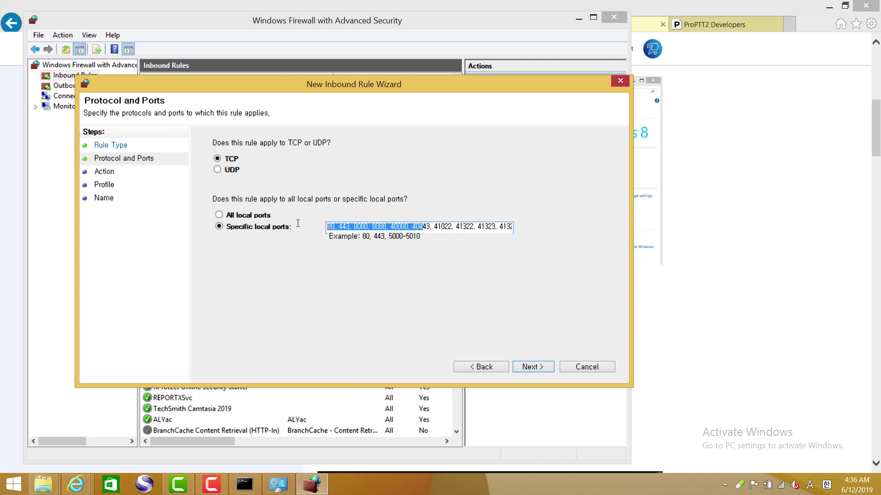
pyautogui.click(365, 227)
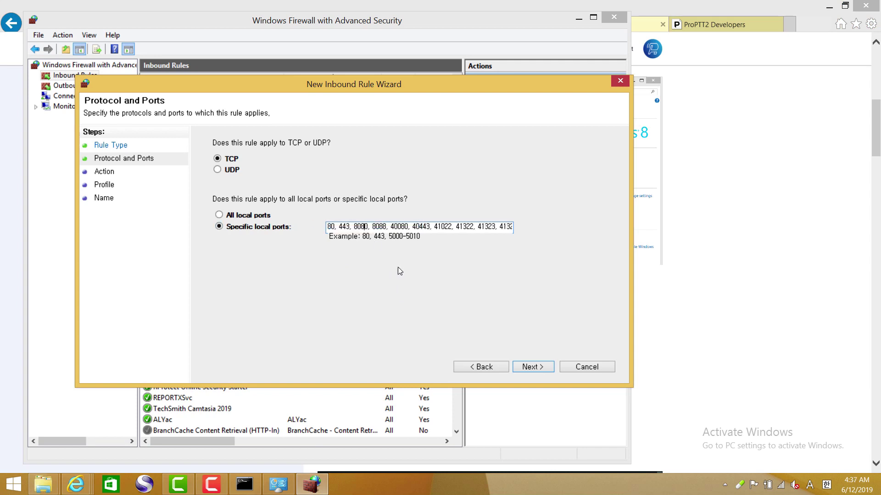
pyautogui.click(533, 368)
pyautogui.click(531, 367)
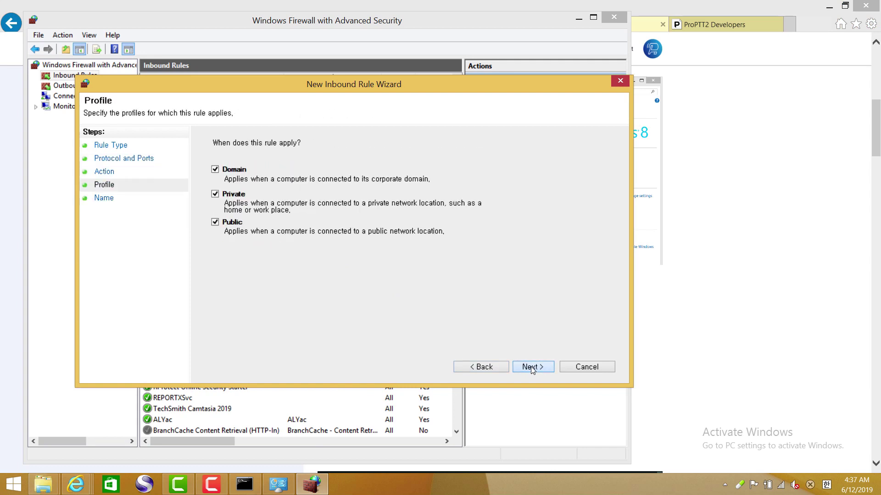
pyautogui.click(532, 367)
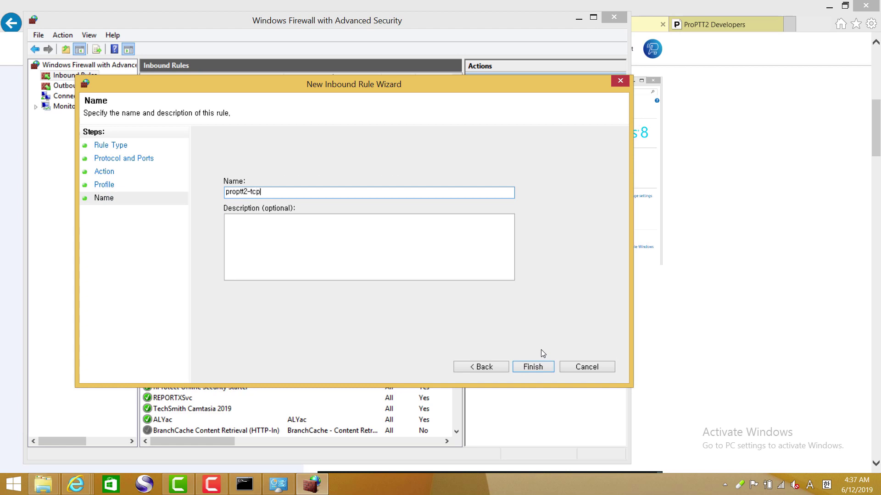
pyautogui.click(532, 367)
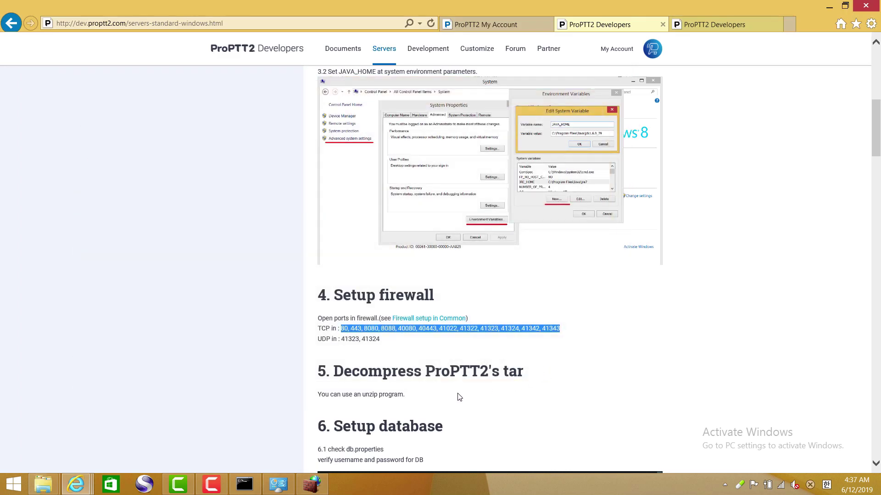
pyautogui.click(311, 484)
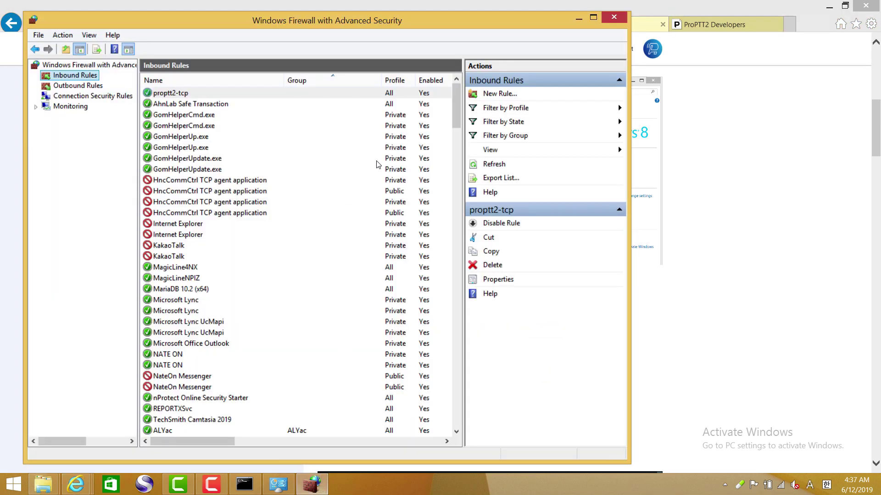
# - Start a new UDP Port inbound rule with ports 41323, 41324 pasted from the guide
pyautogui.click(502, 94)
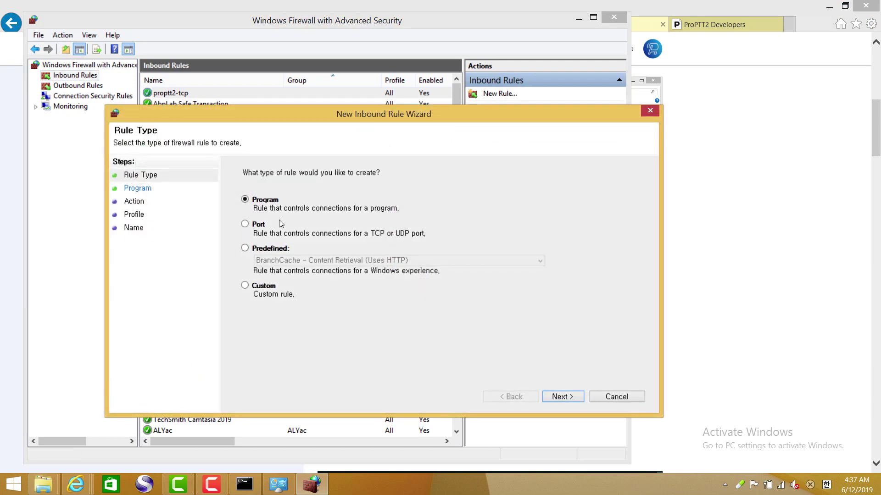
pyautogui.click(260, 224)
pyautogui.click(561, 397)
pyautogui.click(261, 206)
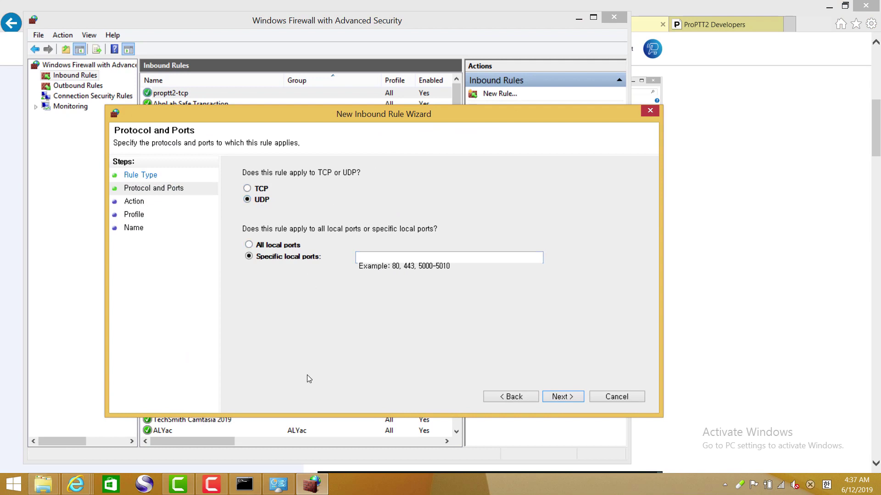
pyautogui.click(766, 221)
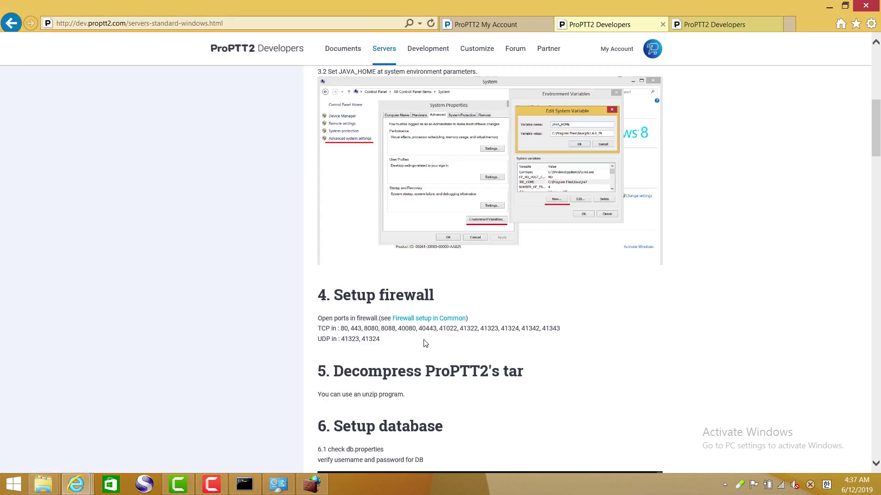
pyautogui.moveTo(380, 340); pyautogui.dragTo(354, 342)
pyautogui.hotkey('ctrl', 'c')
pyautogui.click(312, 484)
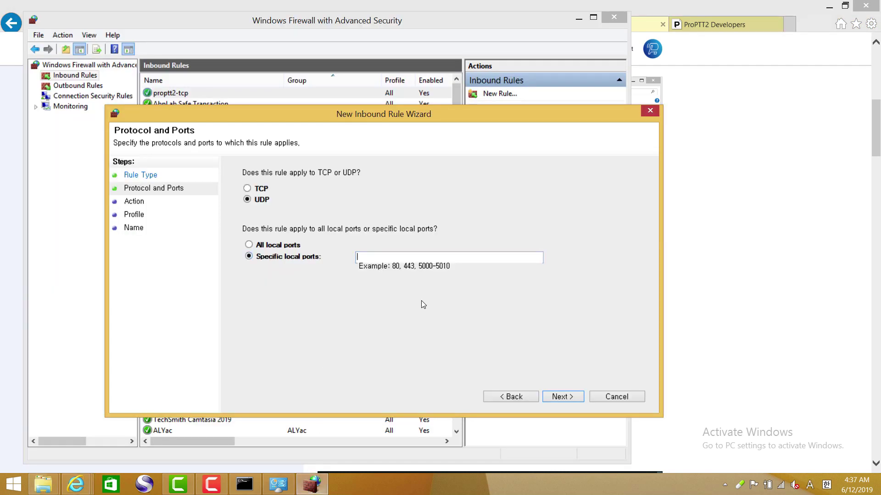
pyautogui.hotkey('ctrl', 'v')
# - Finish the rule as proptt2-udp with Allow and all profiles, then close the firewall window
pyautogui.click(563, 398)
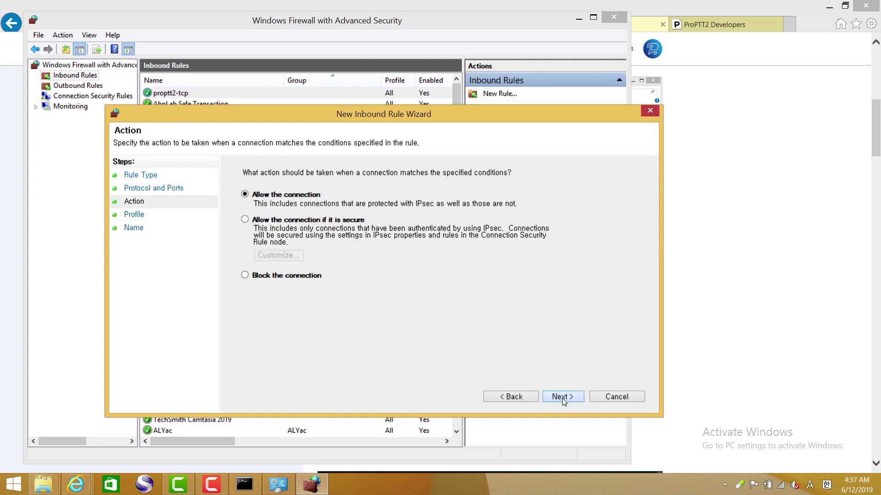
pyautogui.click(563, 398)
pyautogui.click(562, 398)
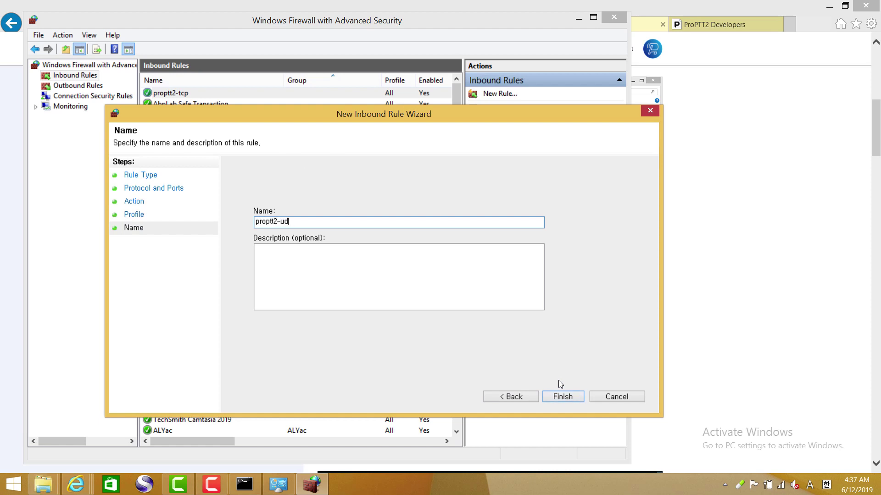
pyautogui.click(563, 397)
pyautogui.hotkey('alt', 'Tab')
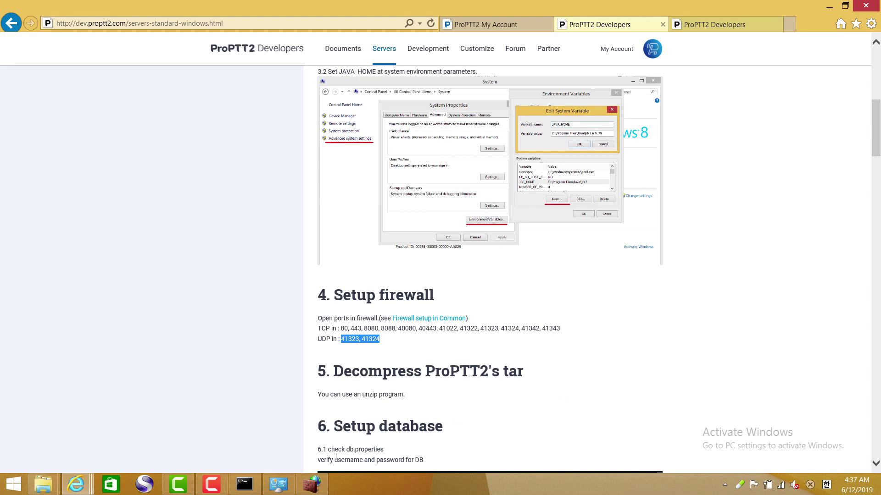
pyautogui.click(319, 482)
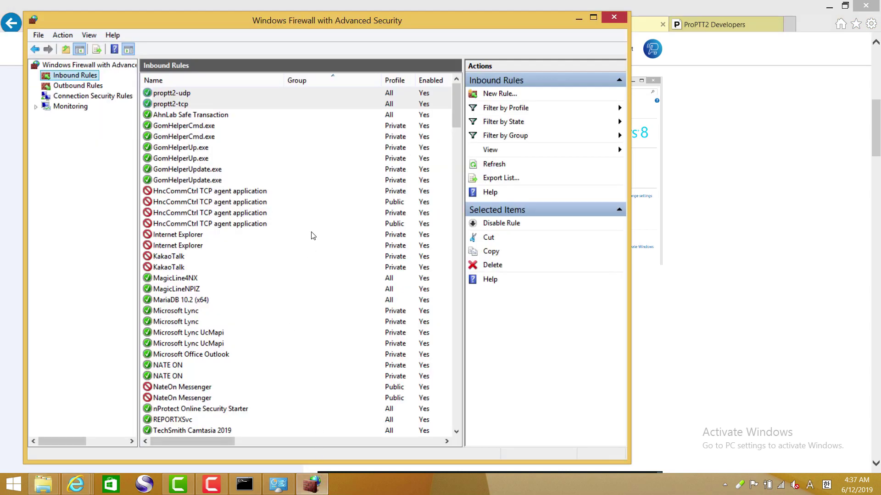
pyautogui.click(614, 17)
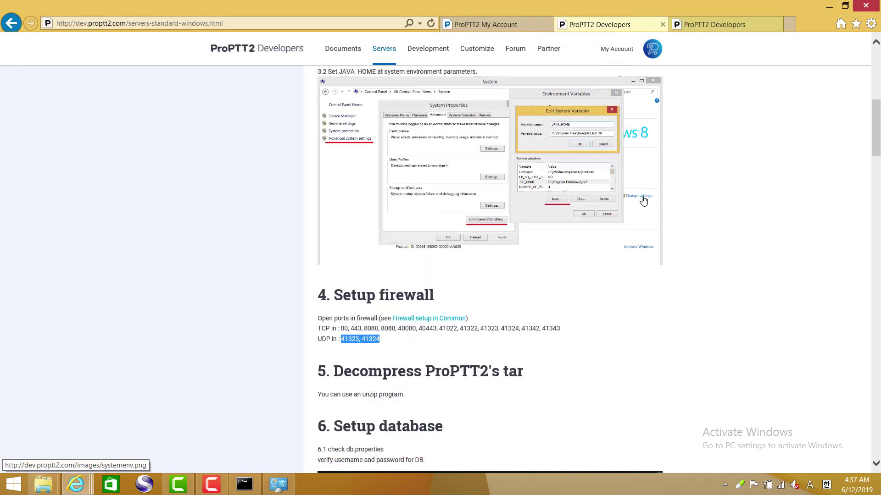
# - Review the Firewall setup guide tab, close it, and scroll the install guide to step 5, Decompress ProPTT2's tar
pyautogui.click(712, 279)
pyautogui.click(709, 26)
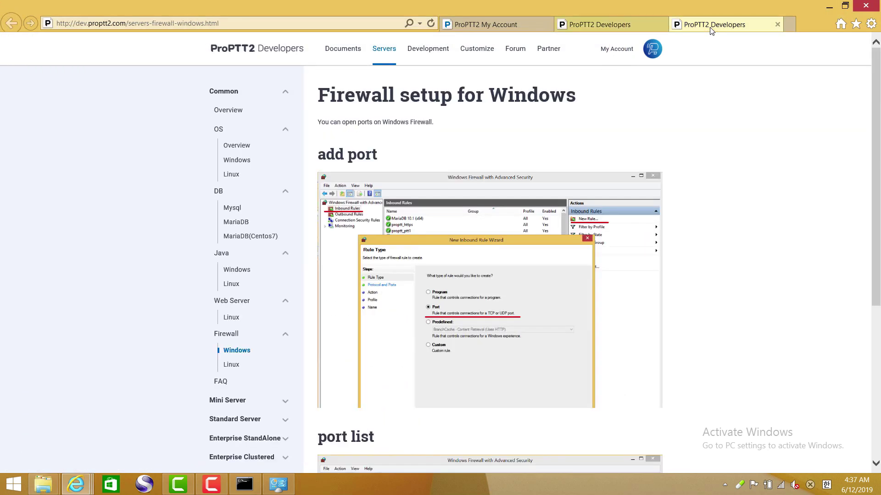
pyautogui.scroll(-5, 730, 193)
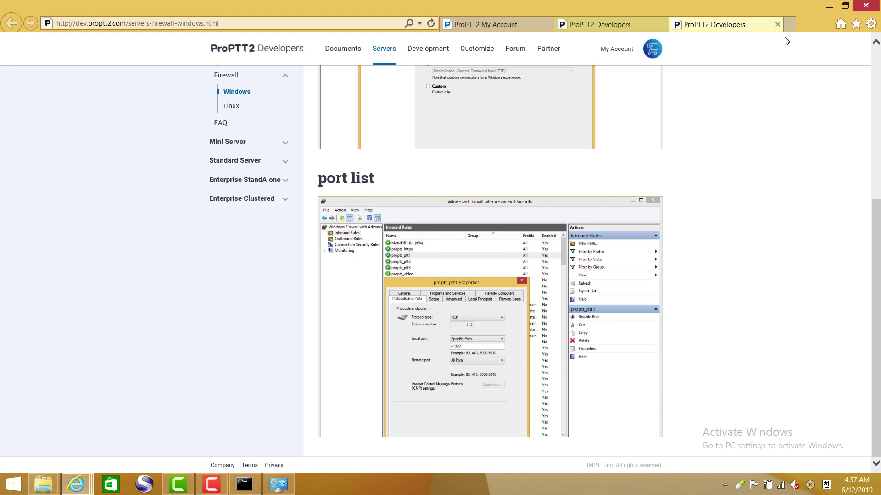
pyautogui.click(777, 25)
pyautogui.scroll(-3, 723, 197)
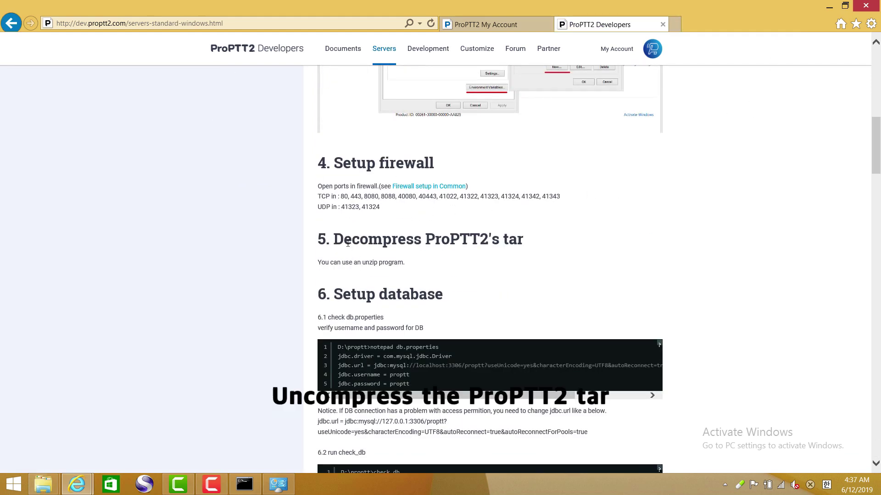
pyautogui.moveTo(335, 239); pyautogui.dragTo(532, 257)
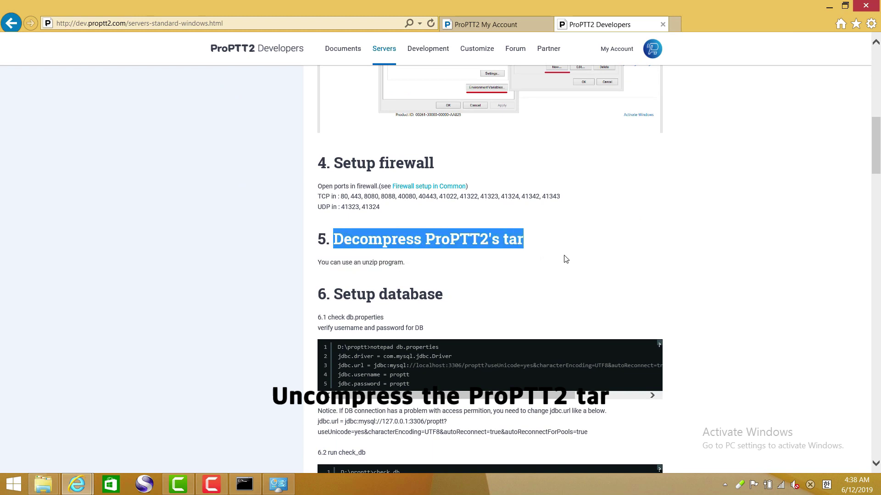
pyautogui.click(591, 258)
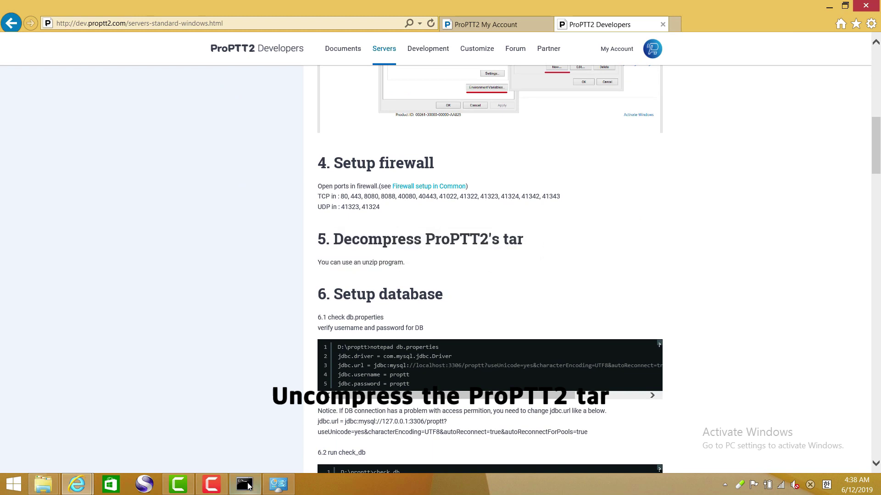
# - Close the jdk1.8.0_40 folder window, leaving the Download folder open
pyautogui.click(43, 484)
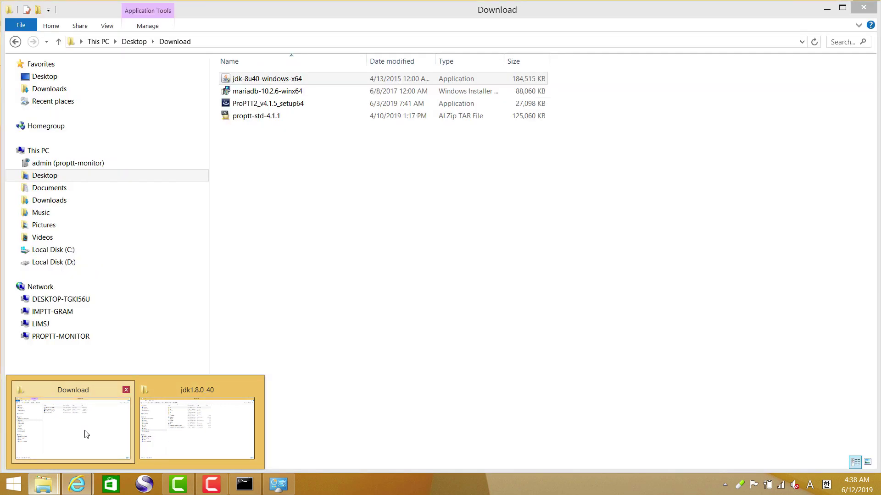
pyautogui.click(84, 431)
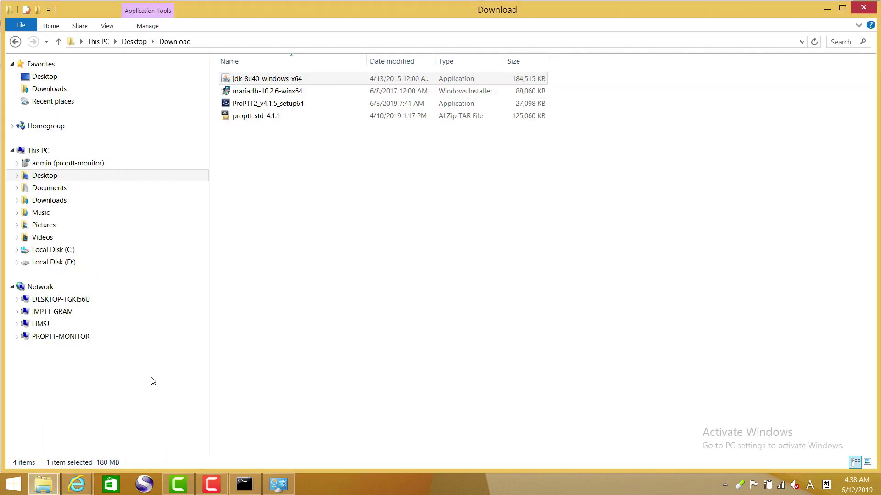
pyautogui.click(43, 484)
pyautogui.click(165, 443)
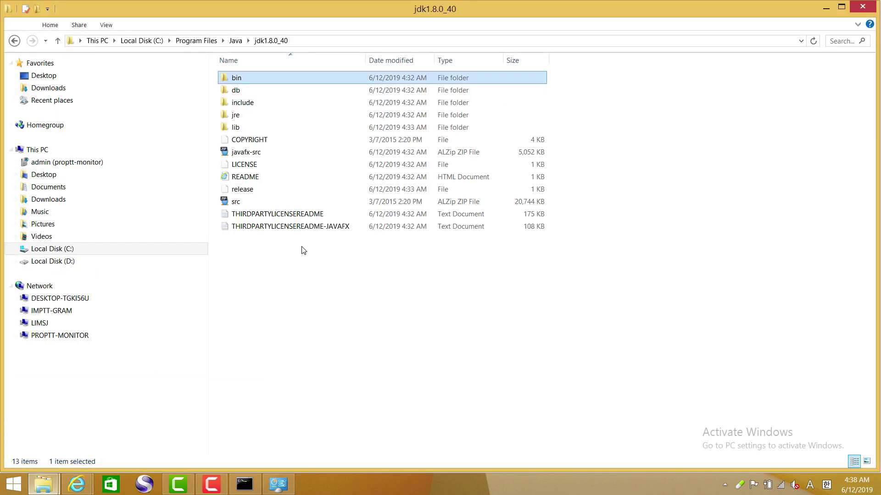
pyautogui.click(863, 7)
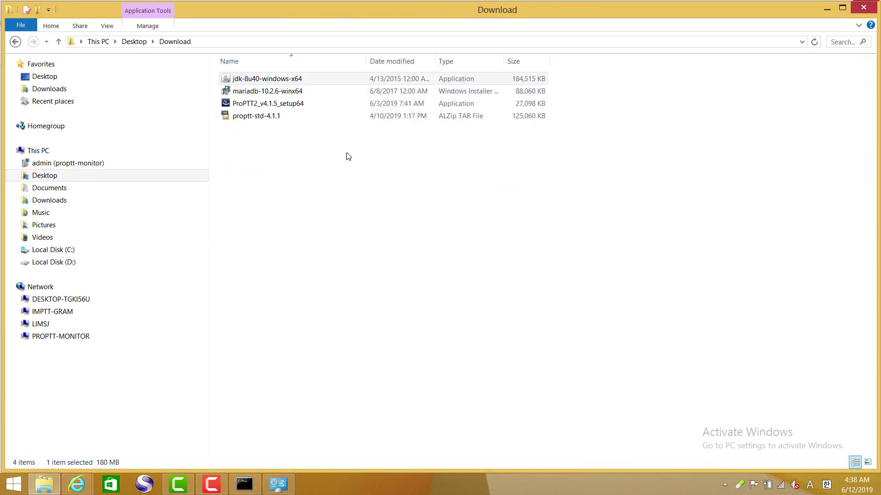
# - Extract the proptt-std-4.1.1 archive into a proptt-std-4.1.1 folder with ALZip
pyautogui.click(265, 118)
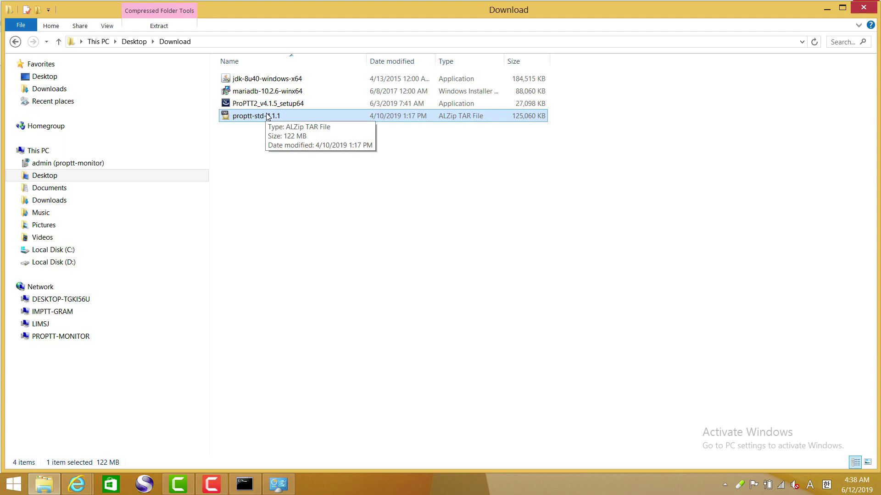
pyautogui.rightClick(267, 116)
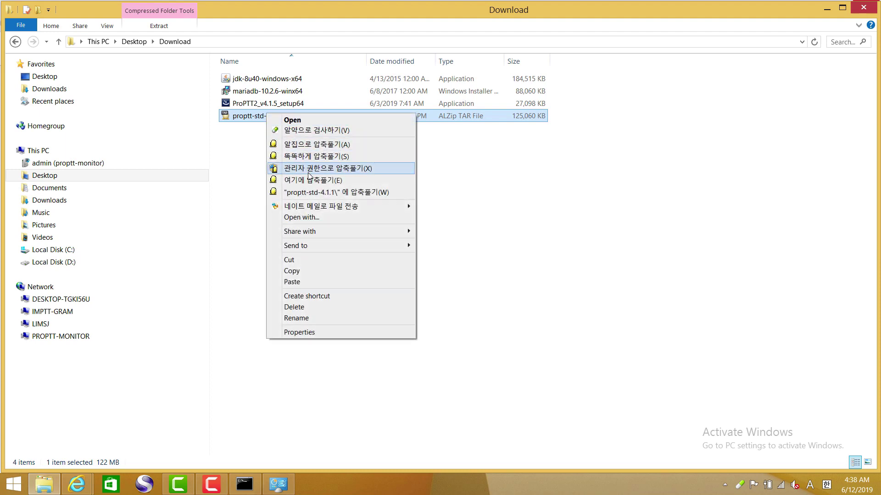
pyautogui.click(312, 193)
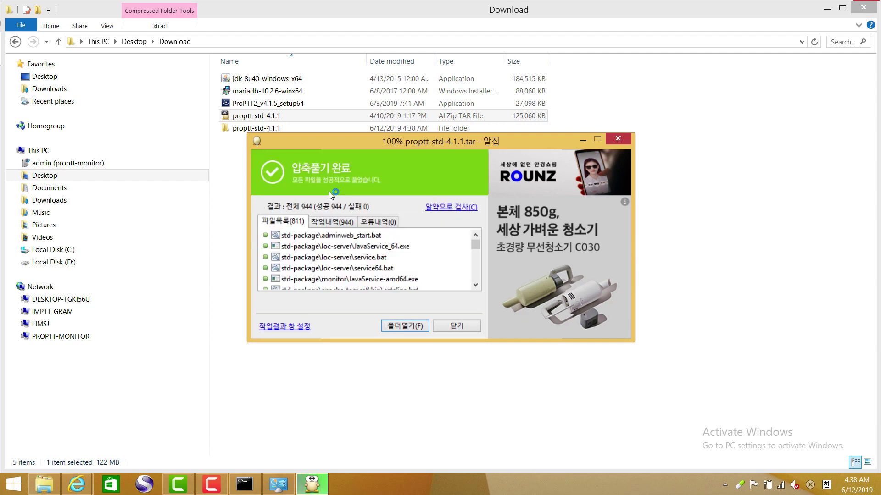
pyautogui.click(453, 327)
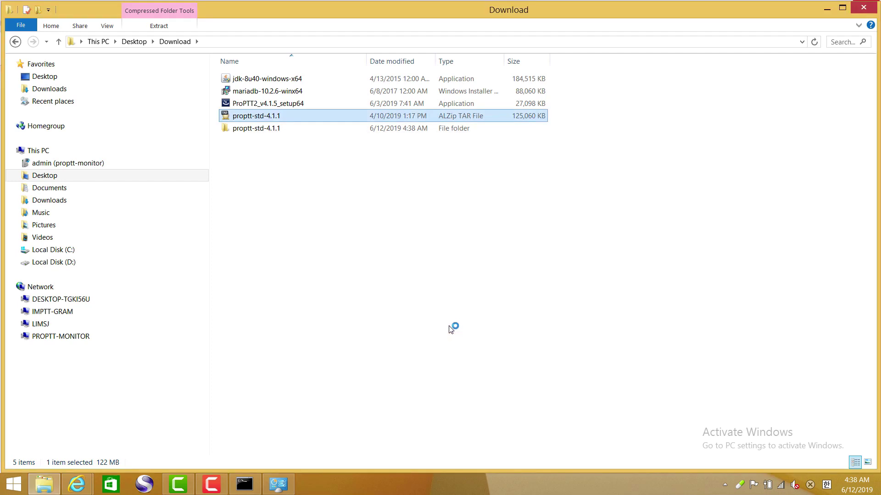
# - Move the std-package contents from the proptt-std-4.1.1 folder into D:\ProPTT2
pyautogui.doubleClick(252, 128)
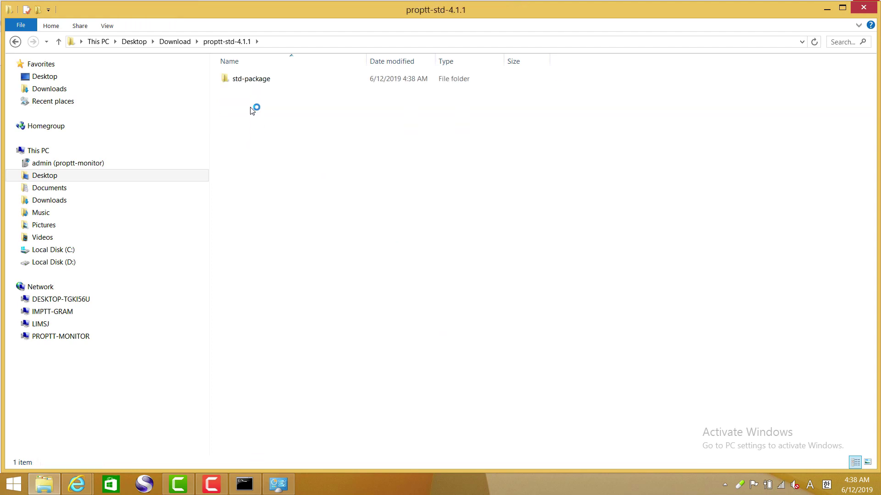
pyautogui.click(255, 81)
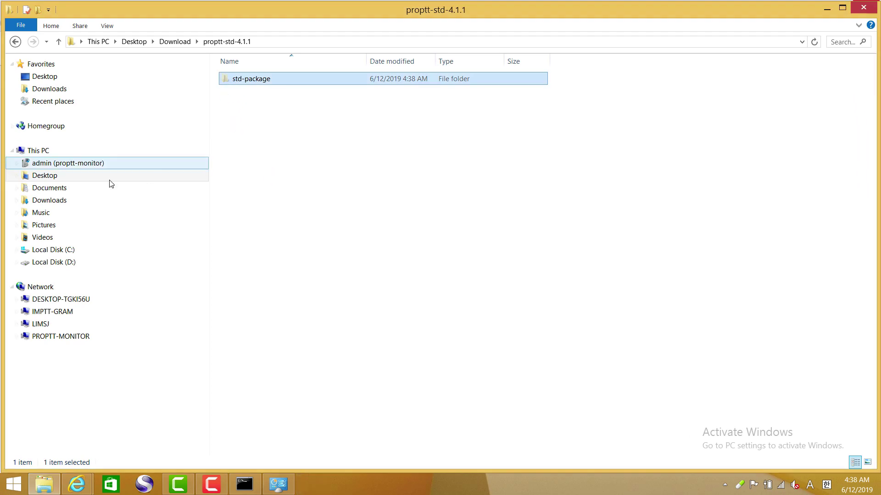
pyautogui.click(110, 264)
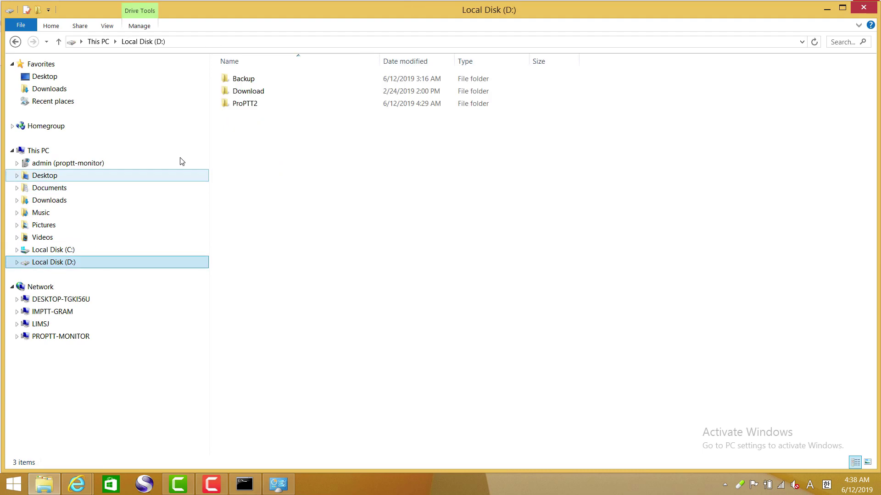
pyautogui.doubleClick(242, 103)
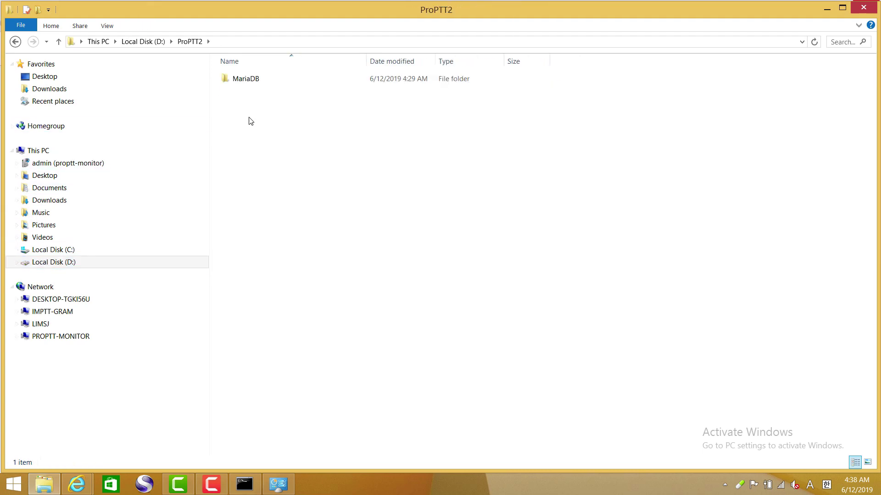
pyautogui.hotkey('ctrl', 'v')
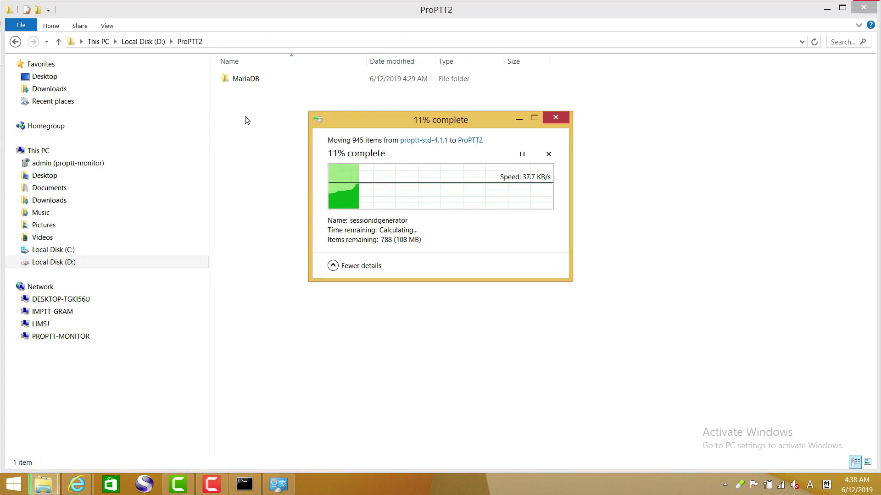
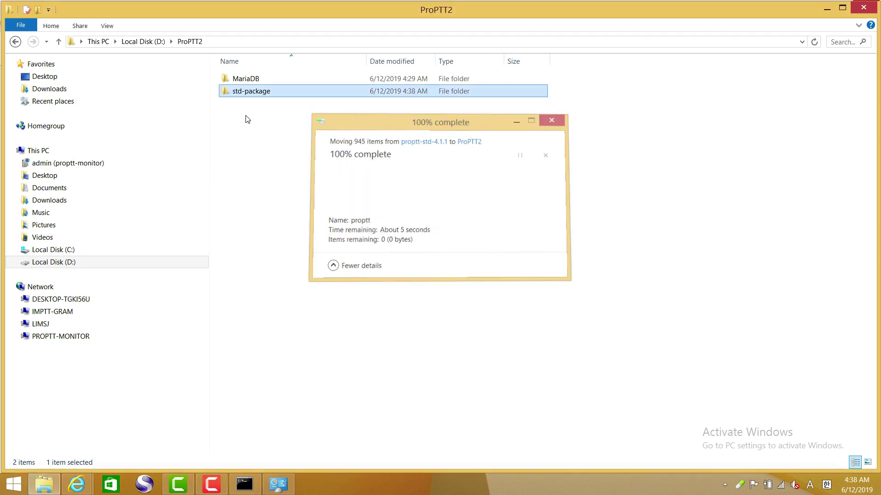
# - Open the std-package folder in D:\ProPTT2, then return to the ProPTT2 My Account browser window
pyautogui.doubleClick(226, 92)
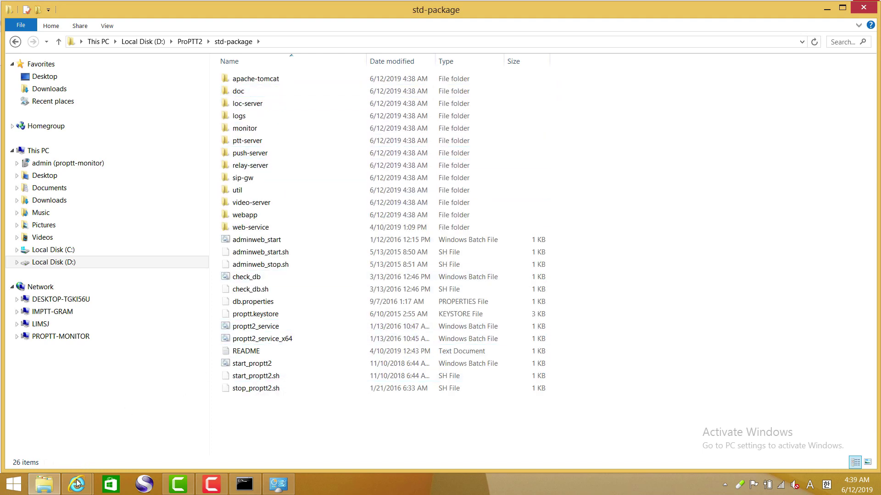
pyautogui.moveTo(77, 485)
pyautogui.click(207, 435)
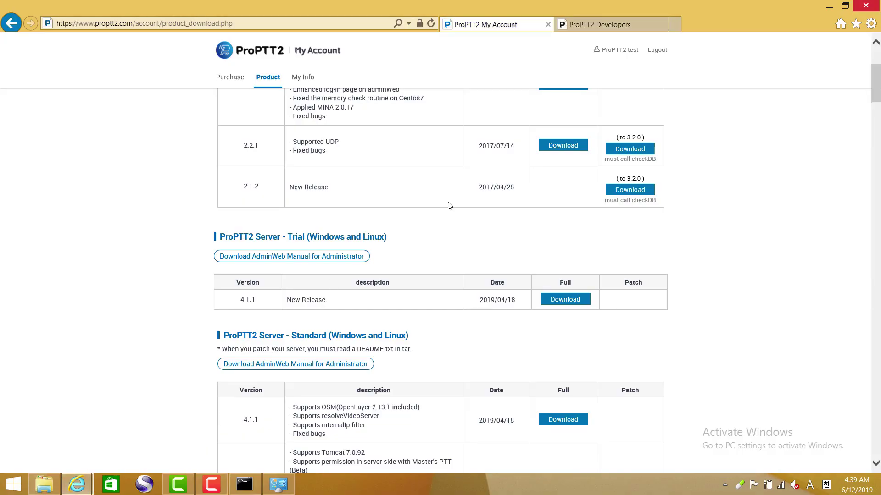
# - Read the Developers guide's '6. Setup database' section, highlighting 'check db.properties', then return to std-package
pyautogui.click(592, 26)
pyautogui.scroll(-4, 538, 231)
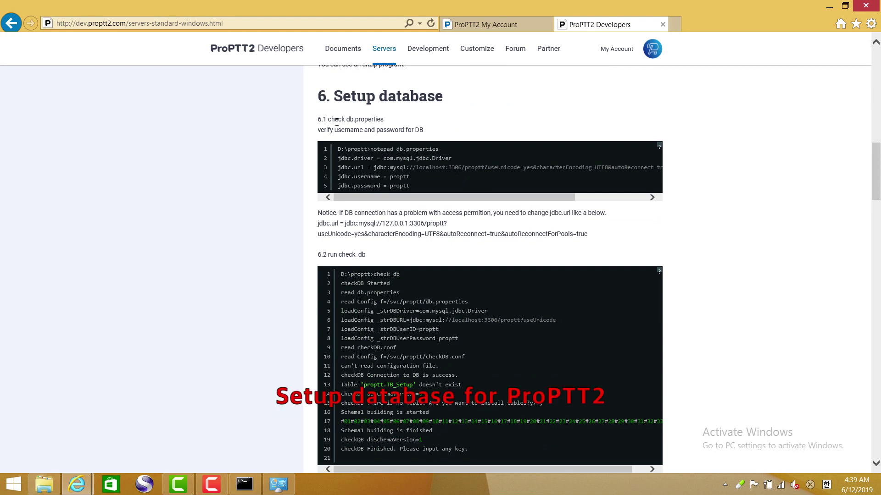
pyautogui.moveTo(327, 120); pyautogui.dragTo(388, 124)
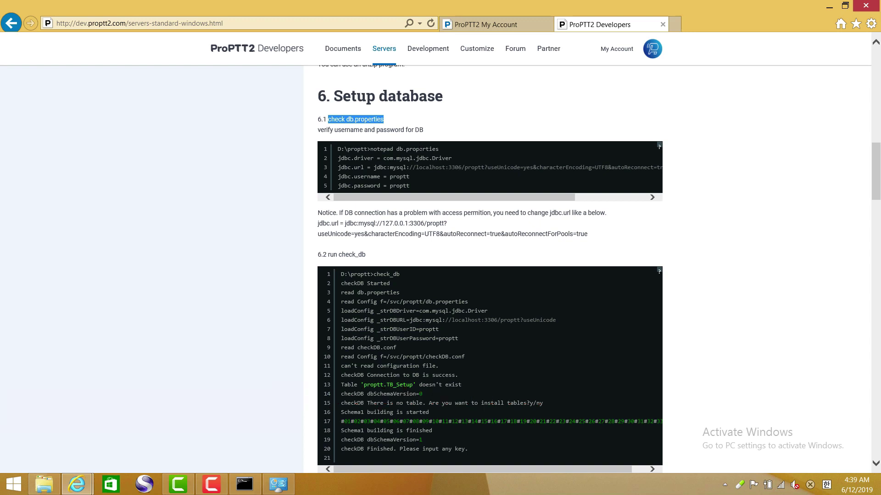
pyautogui.click(44, 484)
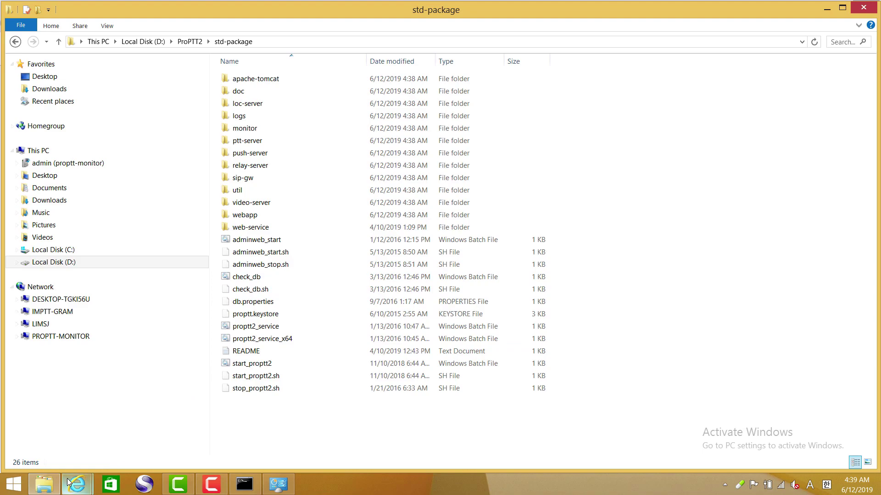
# - Launch Notepad from the Start search
pyautogui.click(24, 487)
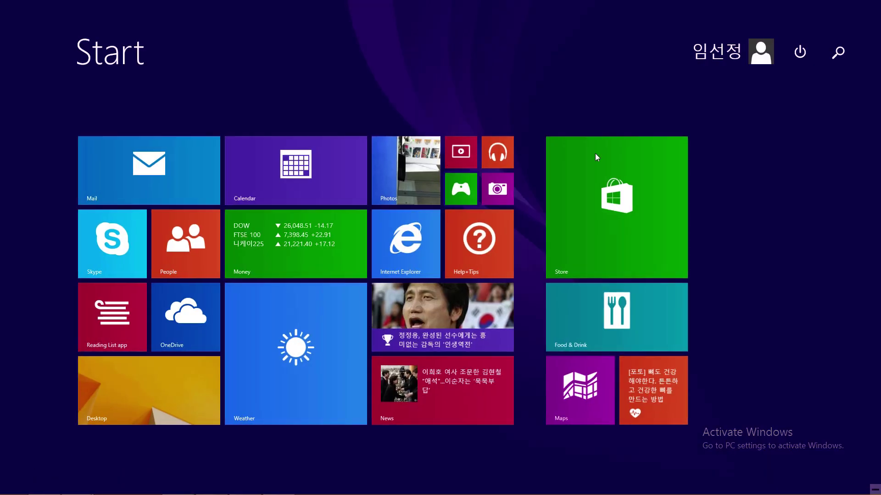
pyautogui.click(834, 55)
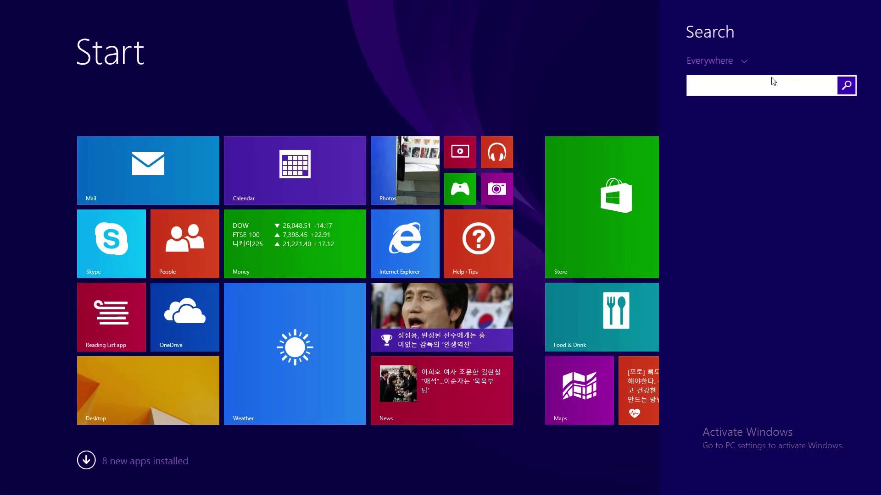
pyautogui.write('notepad')
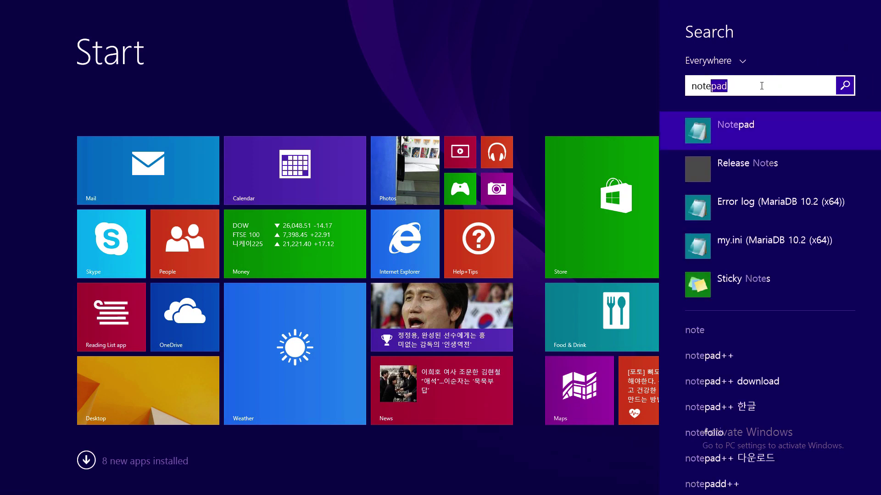
pyautogui.press('Return')
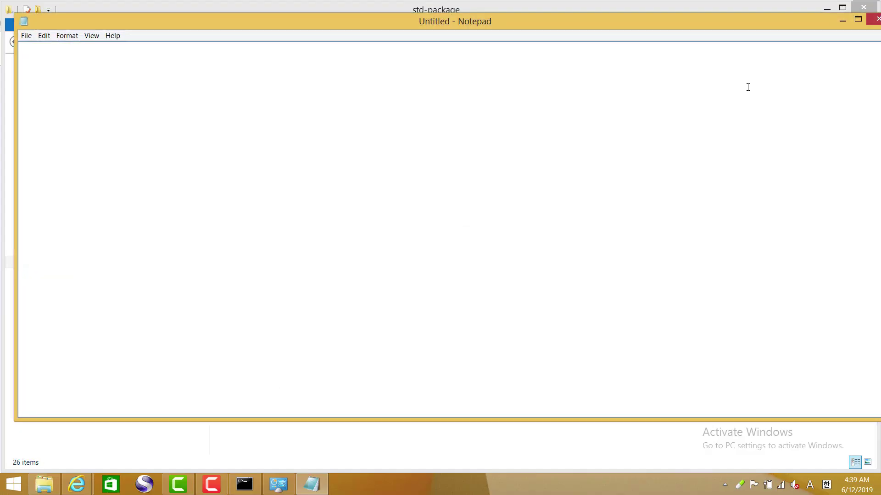
# - Open db.properties in Notepad and check its username, localhost host and port 3306
pyautogui.click(633, 4)
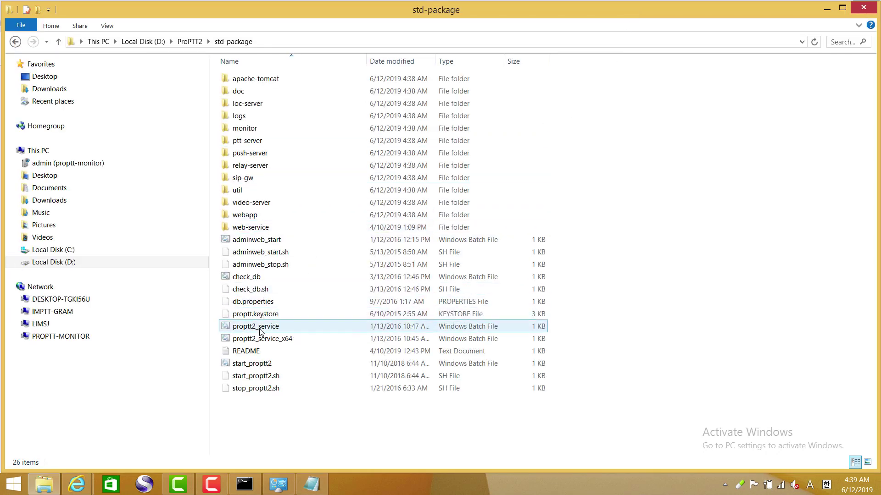
pyautogui.moveTo(259, 304); pyautogui.dragTo(317, 336)
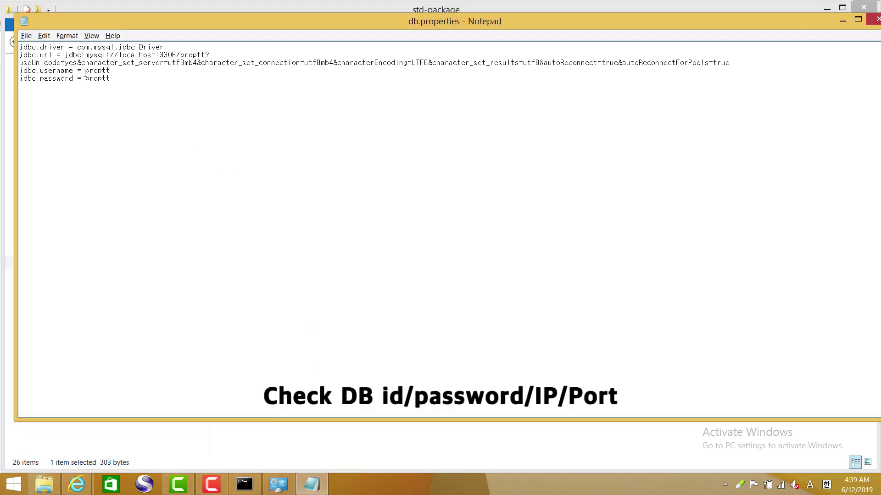
pyautogui.moveTo(84, 71); pyautogui.dragTo(111, 79)
pyautogui.moveTo(156, 55); pyautogui.dragTo(123, 58)
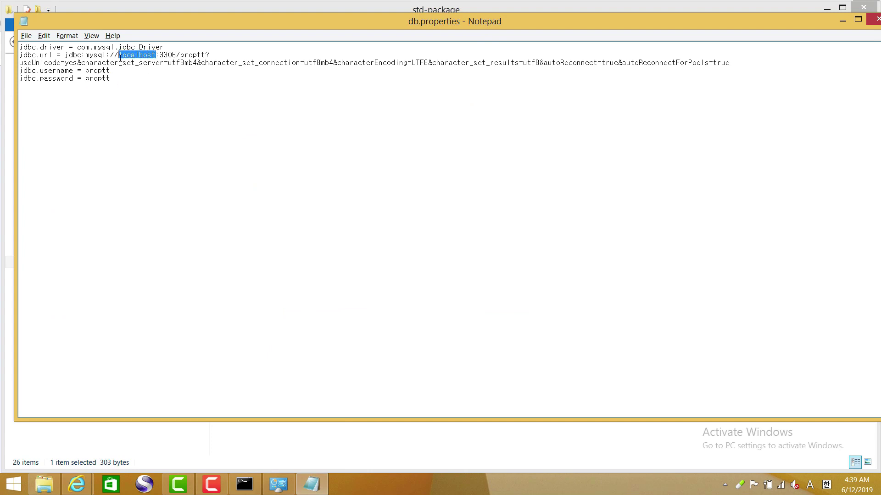
pyautogui.moveTo(178, 55); pyautogui.dragTo(165, 56)
pyautogui.click(541, 6)
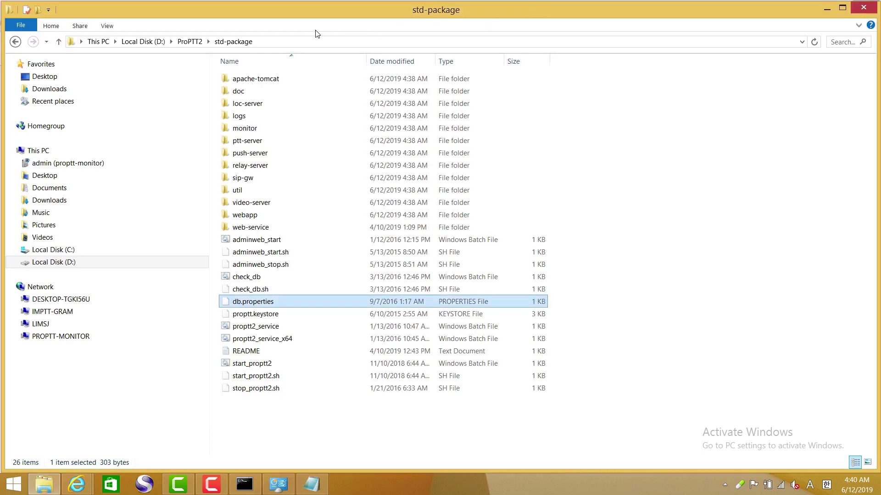
# - Copy the std-package folder path and highlight the guide's run check_db step
pyautogui.click(291, 42)
pyautogui.press('super+c')
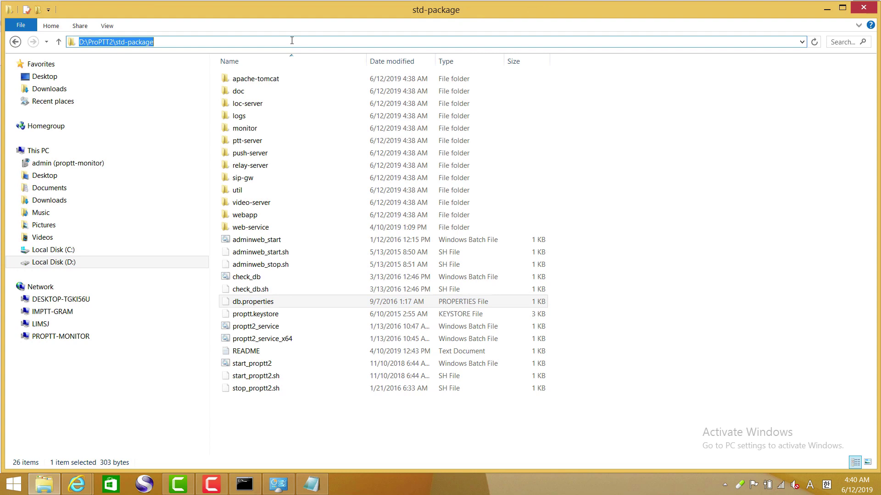
pyautogui.click(80, 486)
pyautogui.click(104, 434)
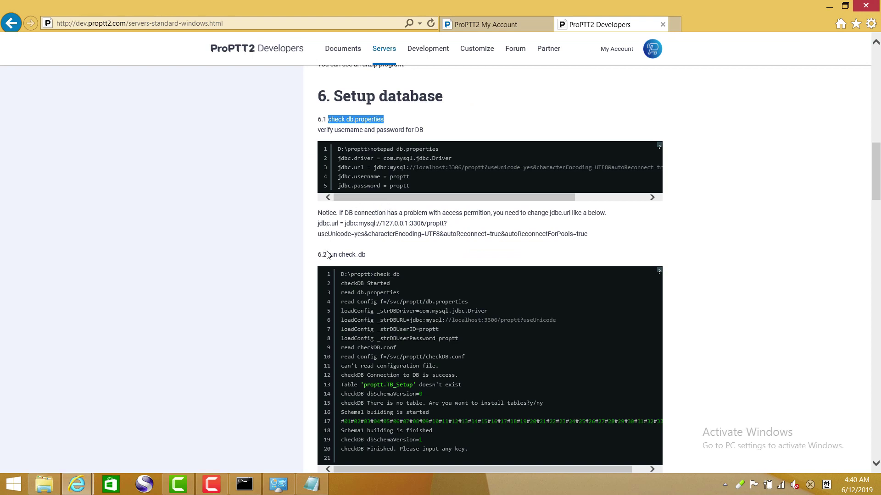
pyautogui.moveTo(327, 255); pyautogui.dragTo(366, 255)
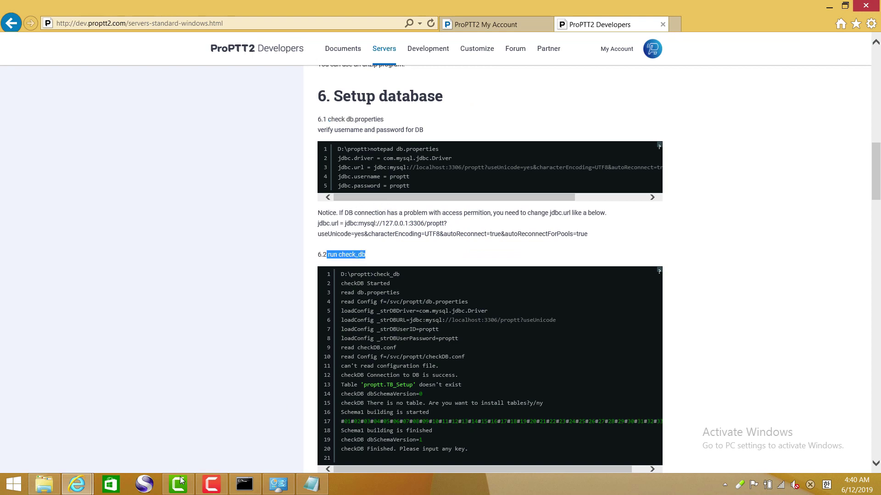
# - Run check_db from D:\ProPTT2\std-package, which fails with 'java' not recognized, then close the console
pyautogui.click(244, 484)
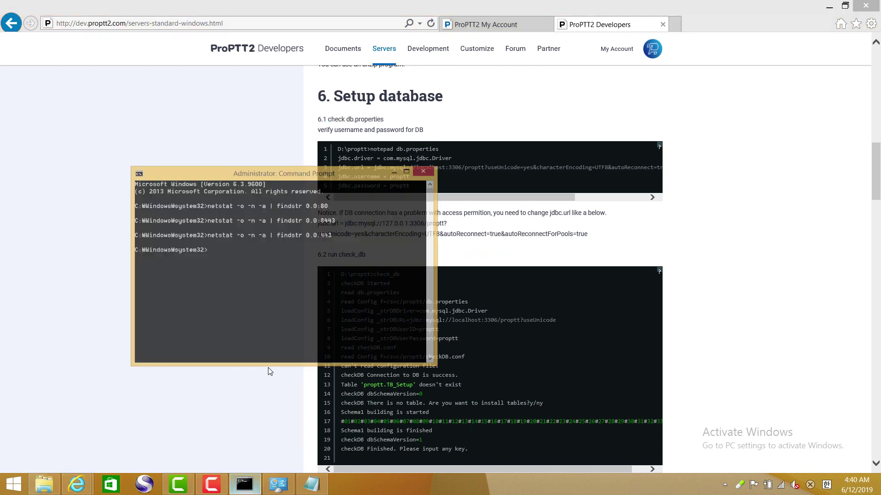
pyautogui.write('d:')
pyautogui.press('Return')
pyautogui.write('cd')
pyautogui.rightClick(282, 234)
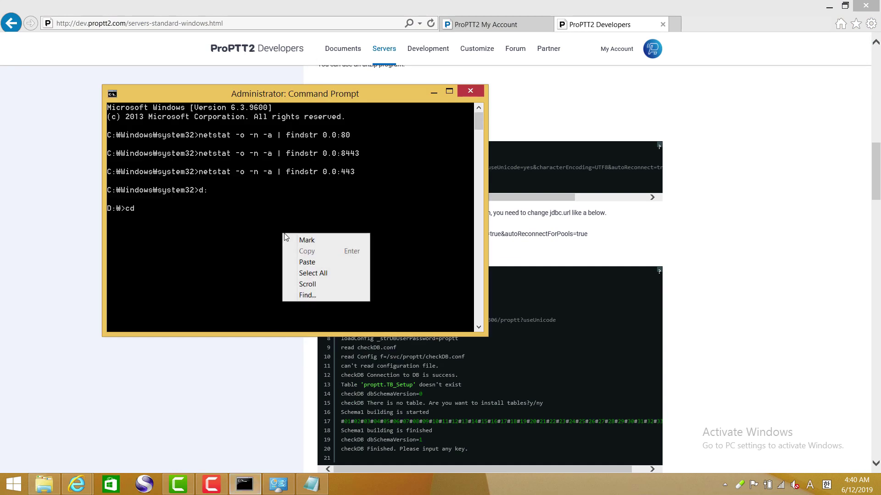
pyautogui.click(316, 262)
pyautogui.press('Return')
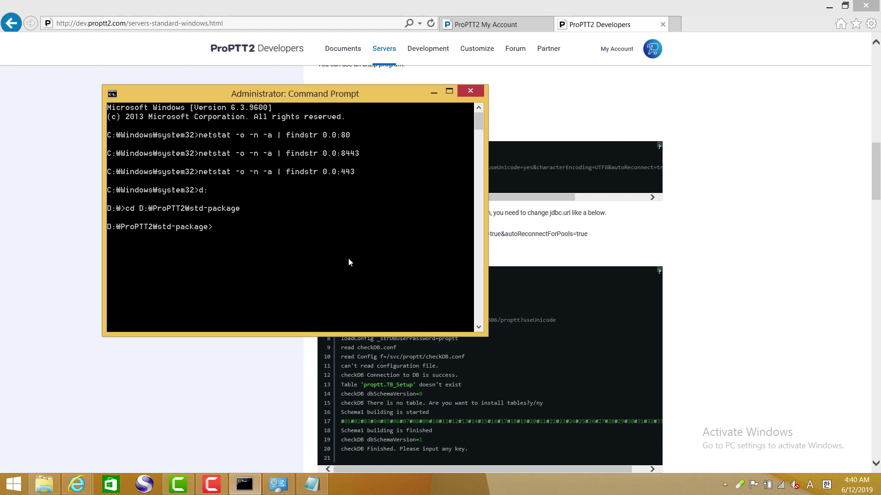
pyautogui.write('eck_db')
pyautogui.press('Return')
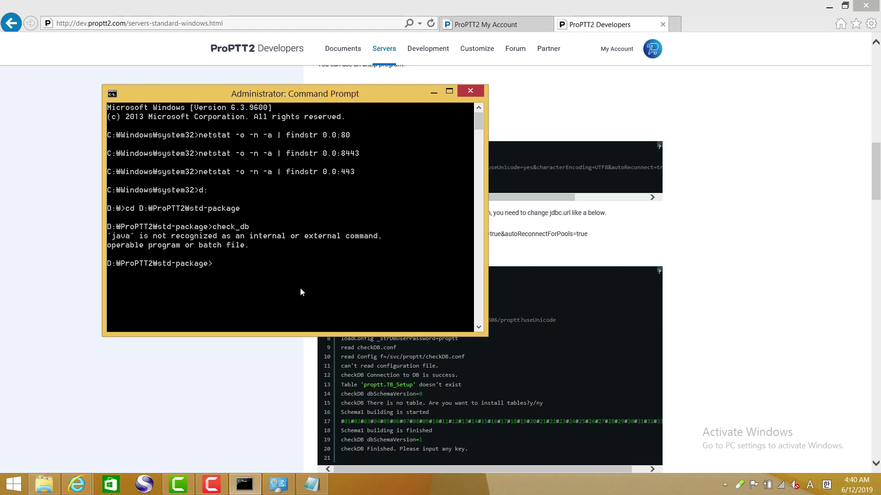
pyautogui.click(471, 92)
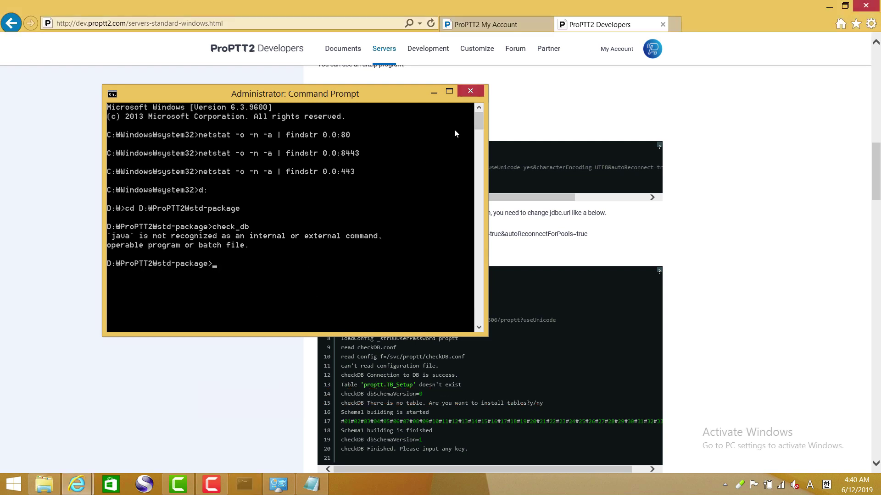
# - Start Command Prompt as administrator from the Start search
pyautogui.click(14, 486)
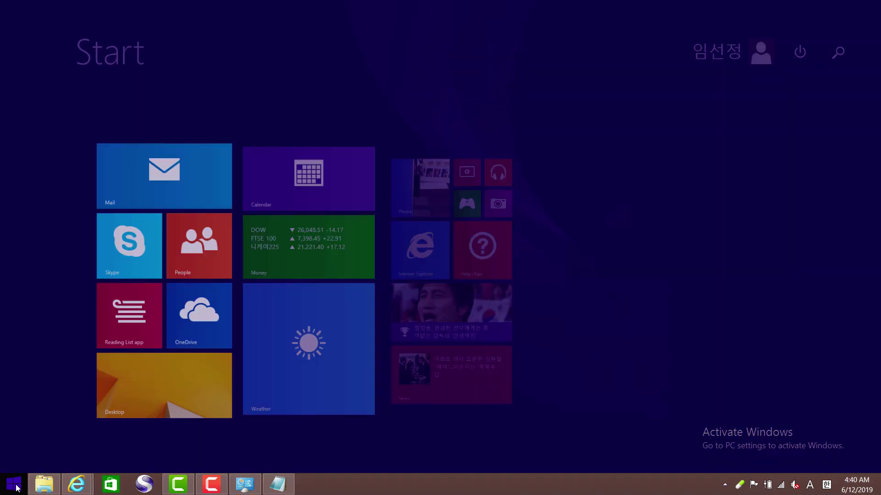
pyautogui.click(835, 54)
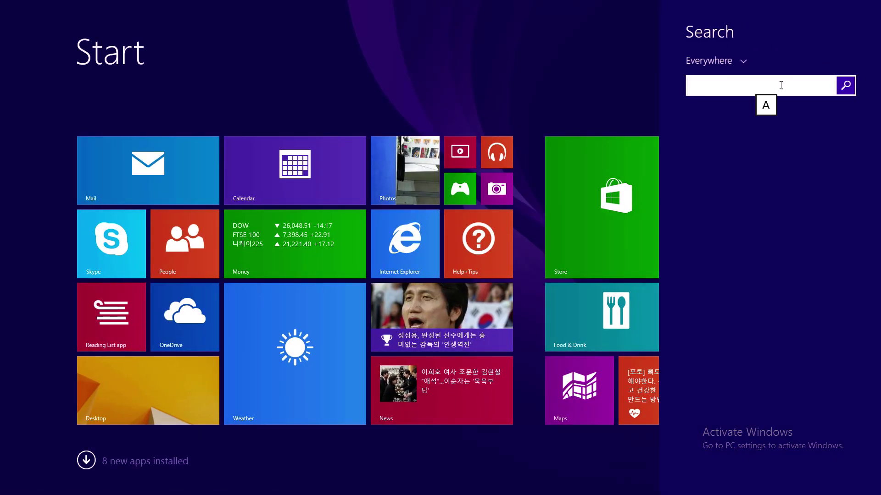
pyautogui.write('cmd')
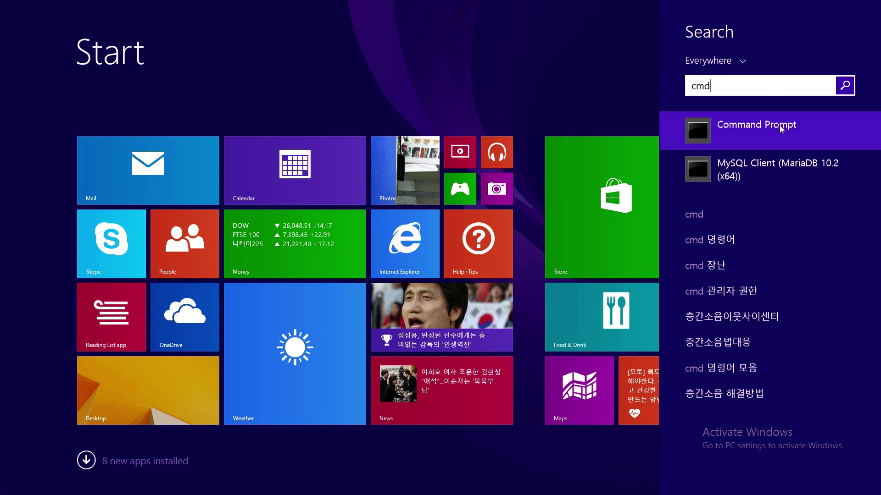
pyautogui.rightClick(781, 128)
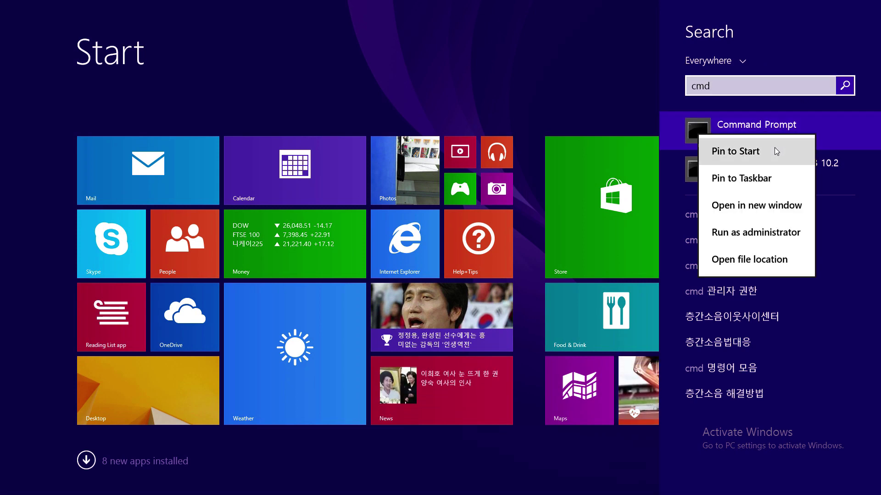
pyautogui.click(766, 234)
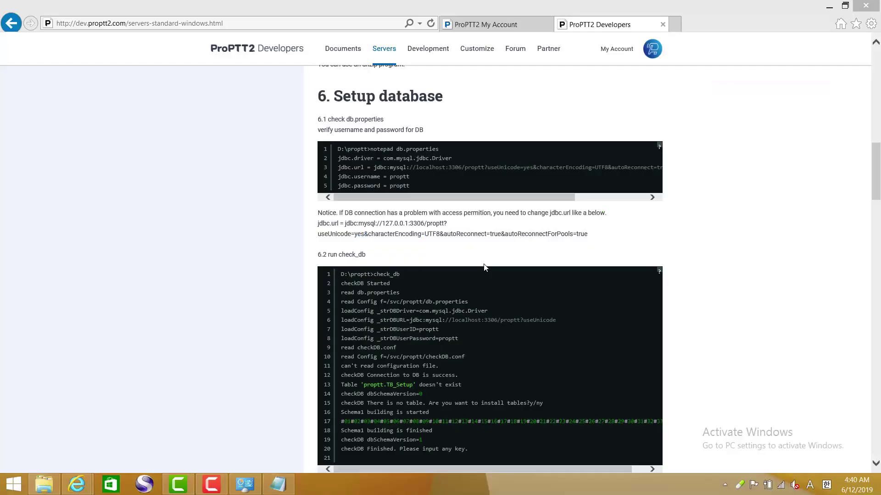
# - Rerun check_db in D:\ProPTT2\std-package, agree to install tables, and finish at schema version 6
pyautogui.write('d:')
pyautogui.press('Return')
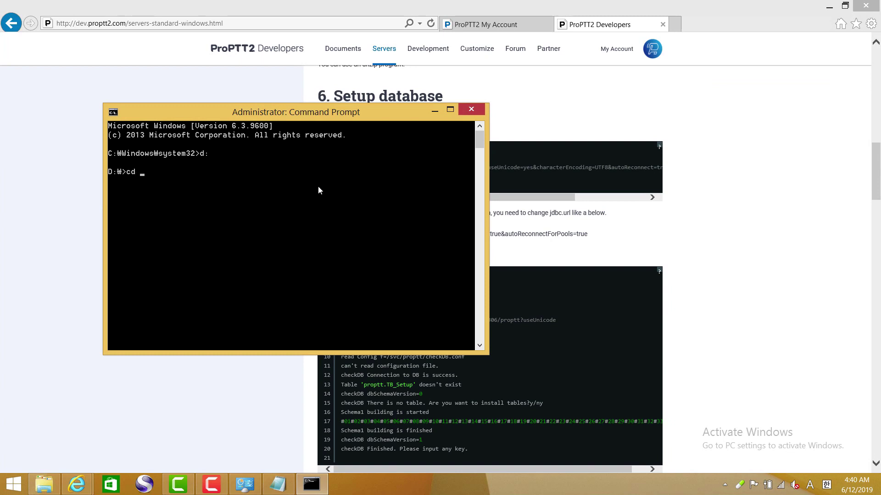
pyautogui.rightClick(309, 193)
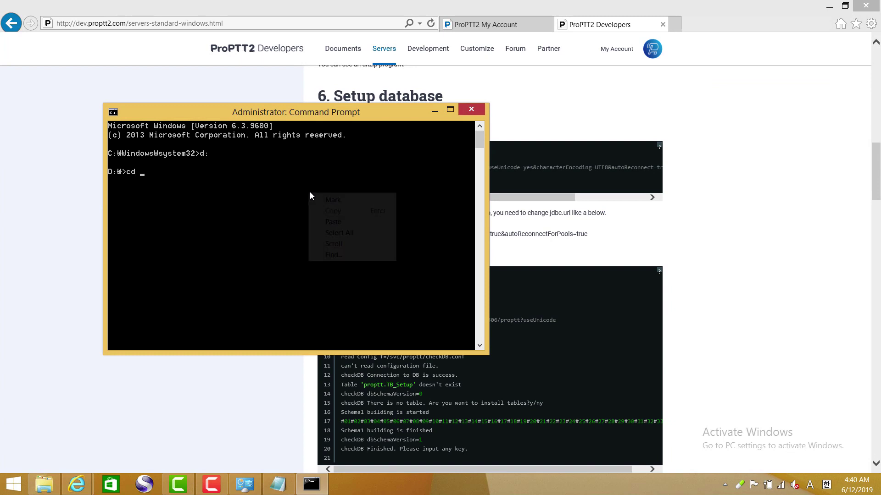
pyautogui.write('cd')
pyautogui.click(346, 222)
pyautogui.press('Return')
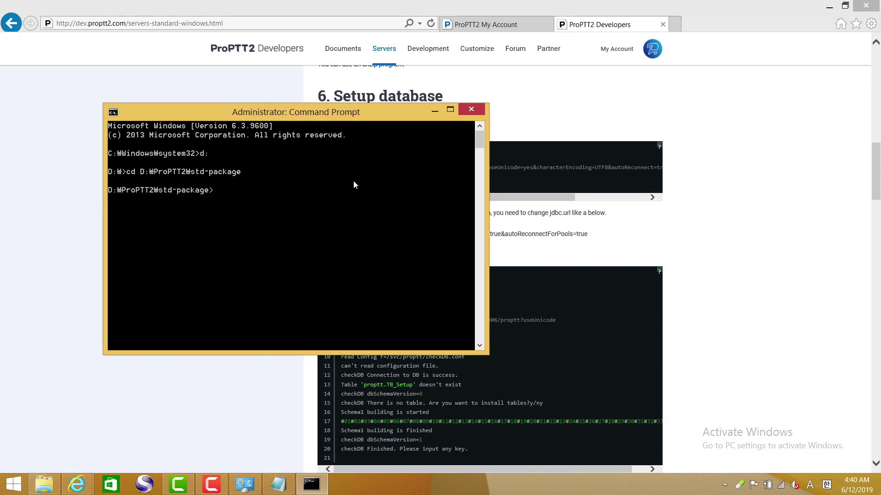
pyautogui.write('check_db')
pyautogui.press('Return')
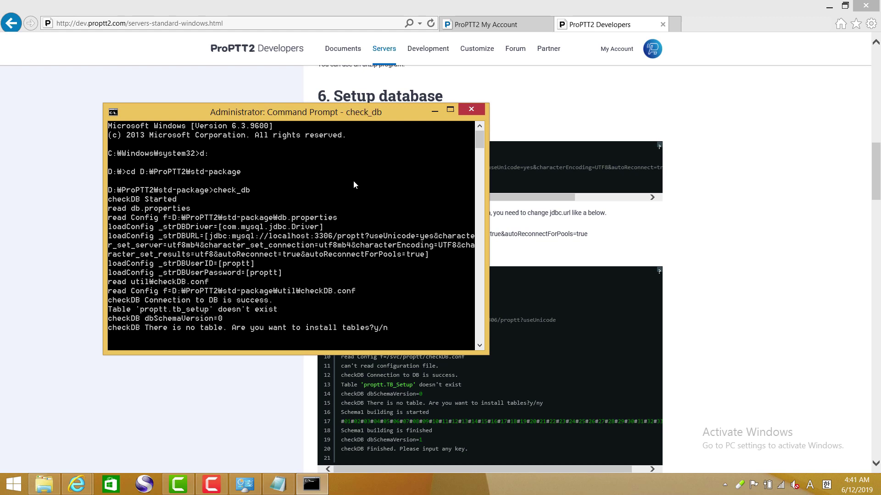
pyautogui.press('Return')
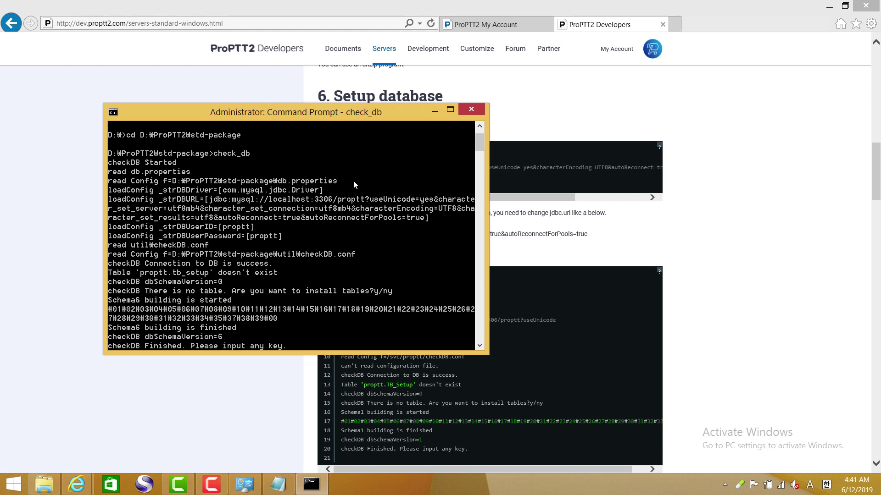
pyautogui.press('Return')
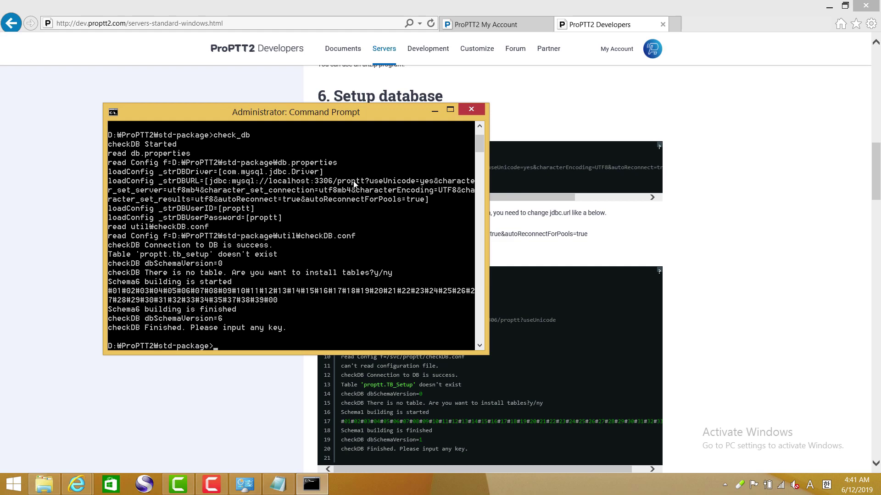
pyautogui.click(708, 265)
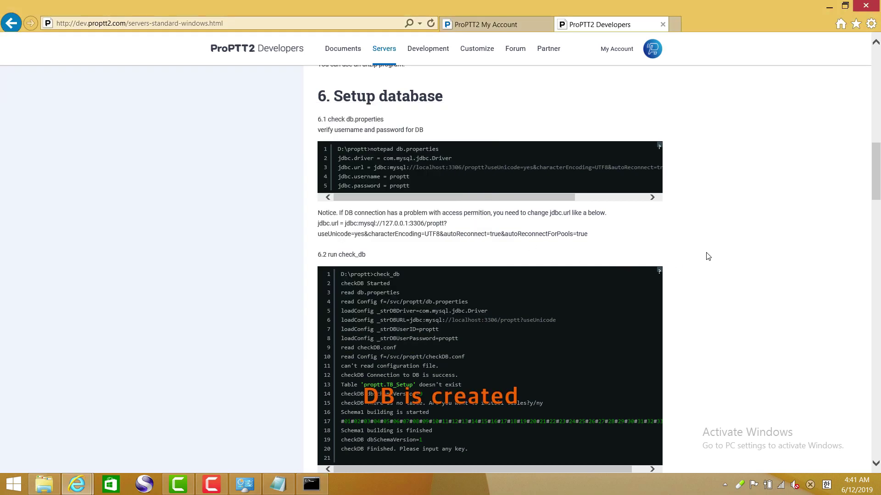
# - Scroll the guide to section 7 and select the proptt2_service_x64 install command
pyautogui.scroll(-3, 685, 246)
pyautogui.scroll(-3, 470, 273)
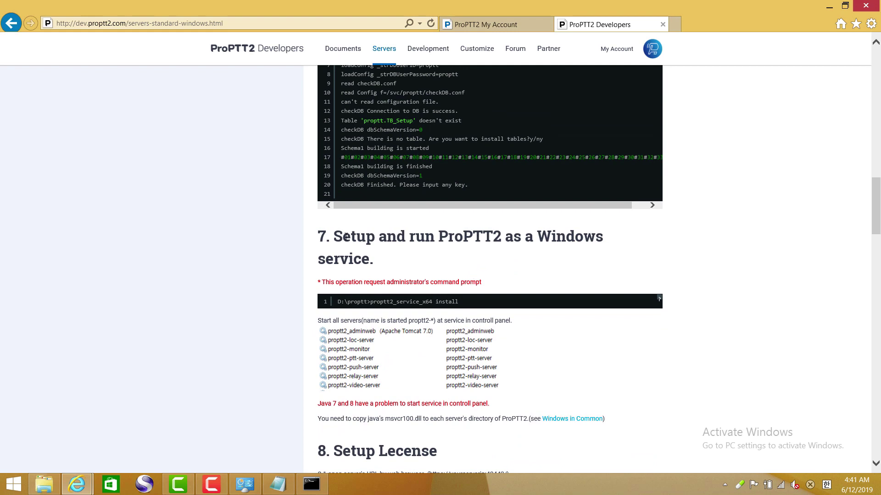
pyautogui.moveTo(322, 282); pyautogui.dragTo(491, 284)
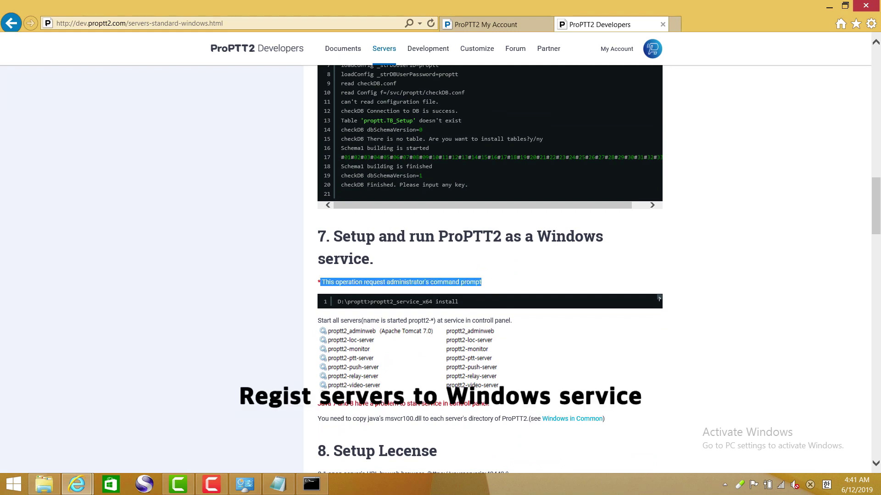
pyautogui.click(416, 310)
pyautogui.moveTo(370, 301); pyautogui.dragTo(444, 301)
pyautogui.click(395, 309)
pyautogui.moveTo(371, 301); pyautogui.dragTo(457, 301)
pyautogui.press('super+c')
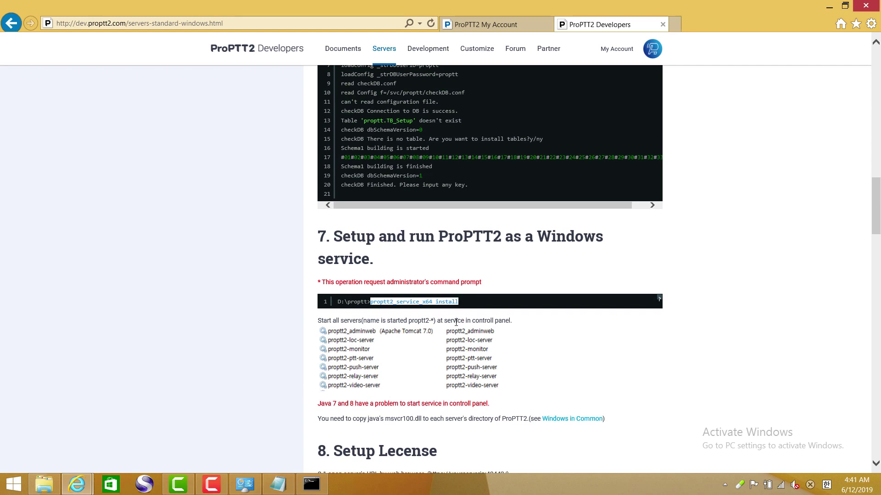
# - Paste and run proptt2_service_x64 install in the admin console, review the output, then close it
pyautogui.click(311, 484)
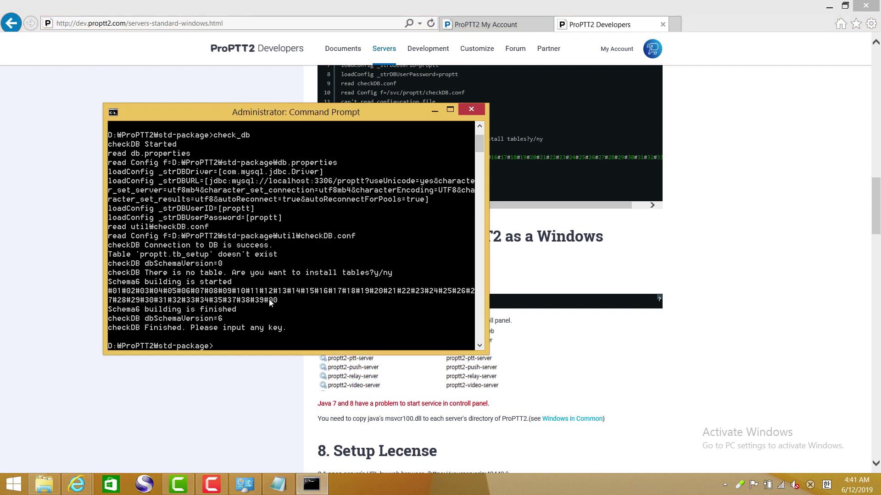
pyautogui.rightClick(270, 270)
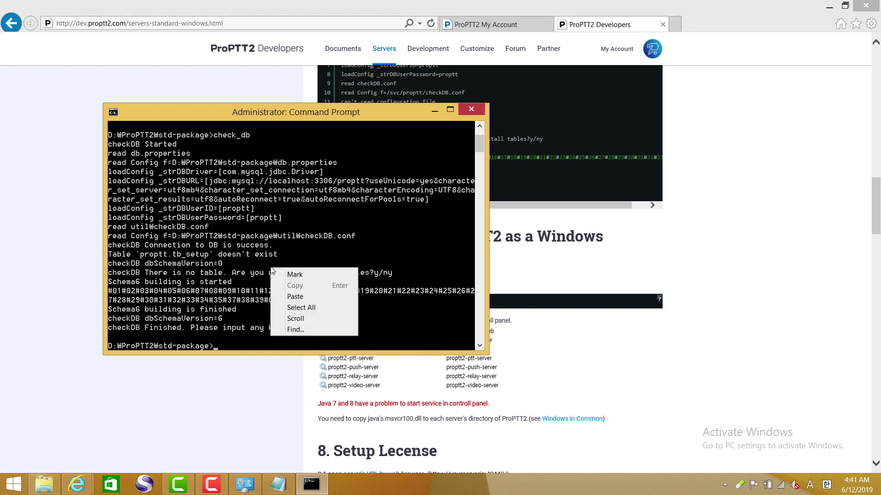
pyautogui.click(300, 296)
pyautogui.press('Return')
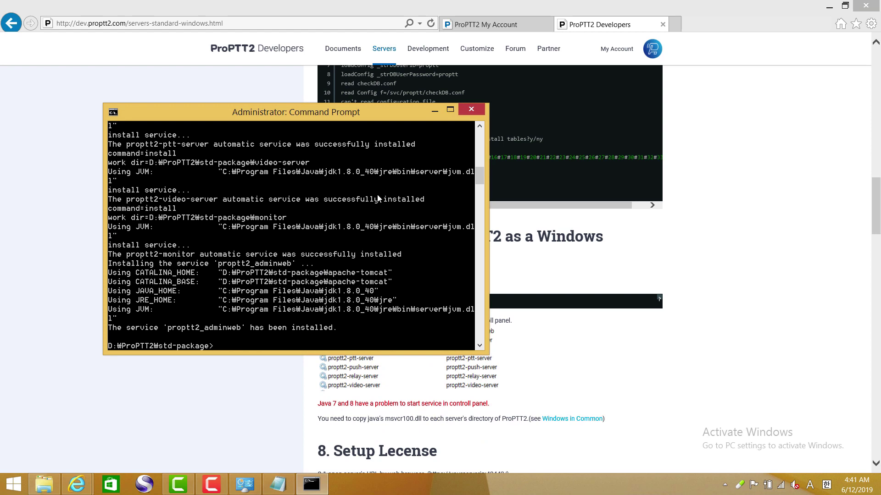
pyautogui.scroll(1, 378, 198)
pyautogui.scroll(4, 388, 183)
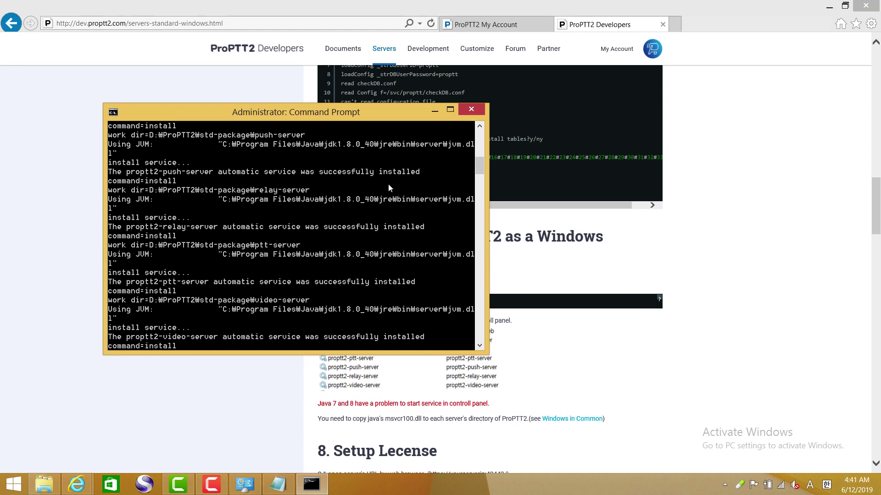
pyautogui.scroll(2, 379, 188)
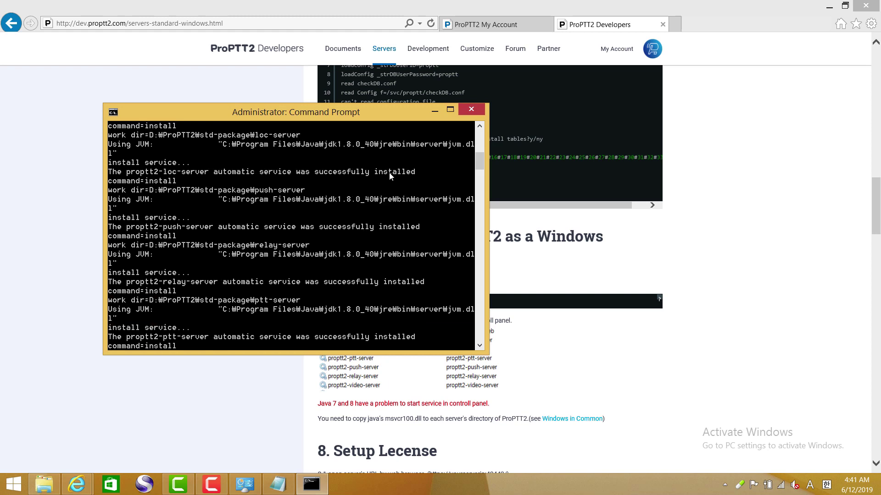
pyautogui.scroll(2, 383, 192)
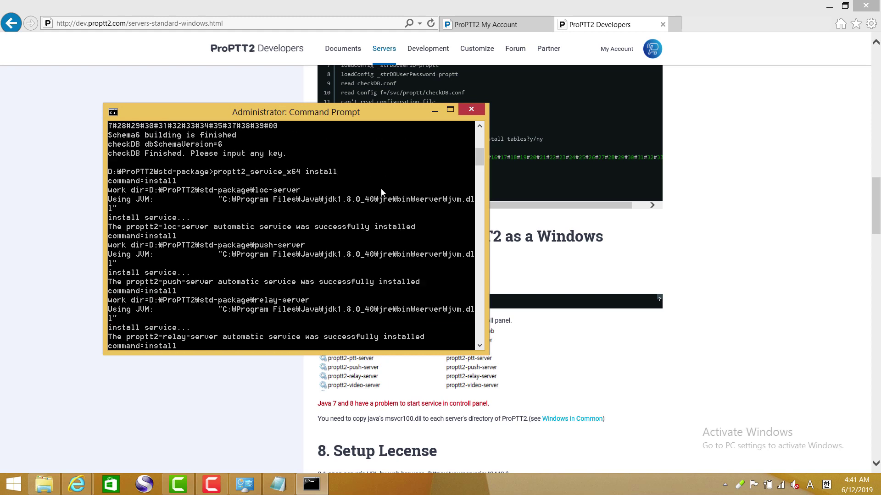
pyautogui.scroll(-12, 331, 176)
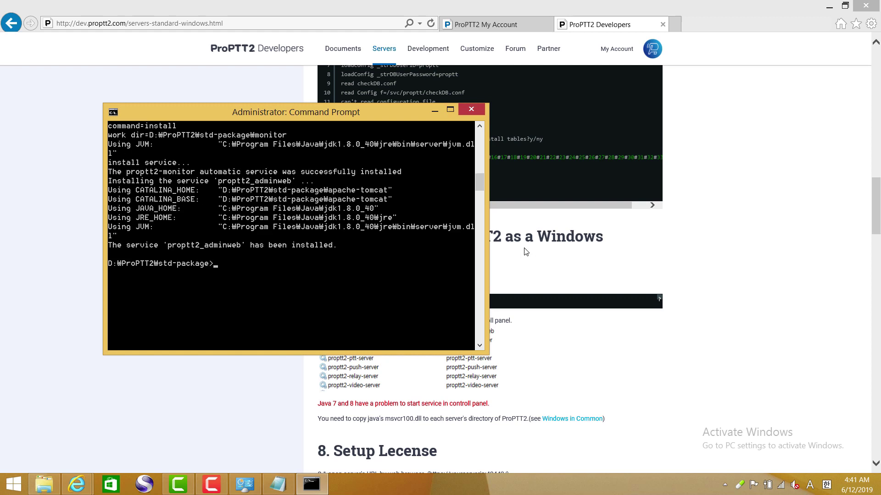
pyautogui.click(470, 110)
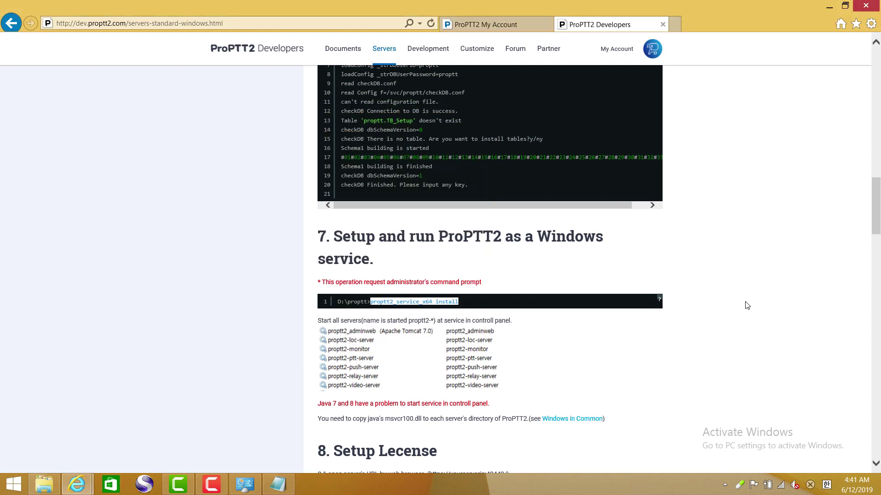
pyautogui.scroll(-4, 744, 307)
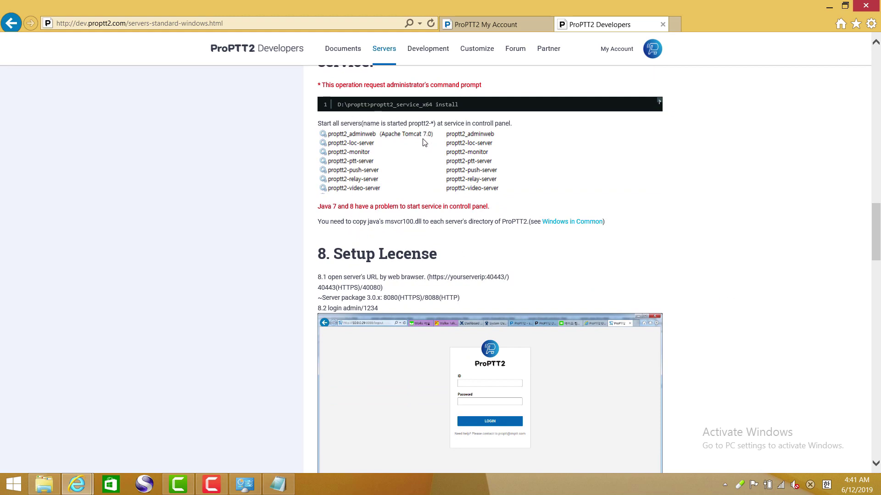
pyautogui.scroll(3, 417, 179)
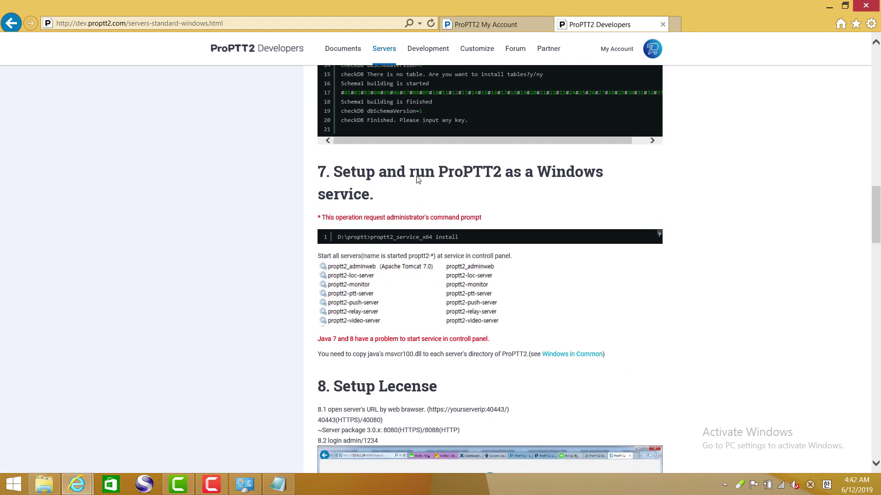
pyautogui.moveTo(413, 171); pyautogui.dragTo(501, 175)
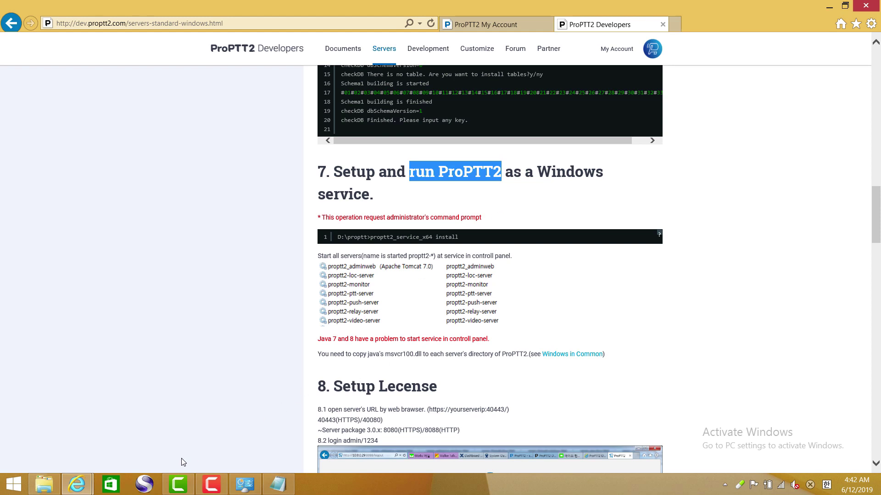
# - Open Services via Control Panel > System and Security > Administrative Tools
pyautogui.click(245, 485)
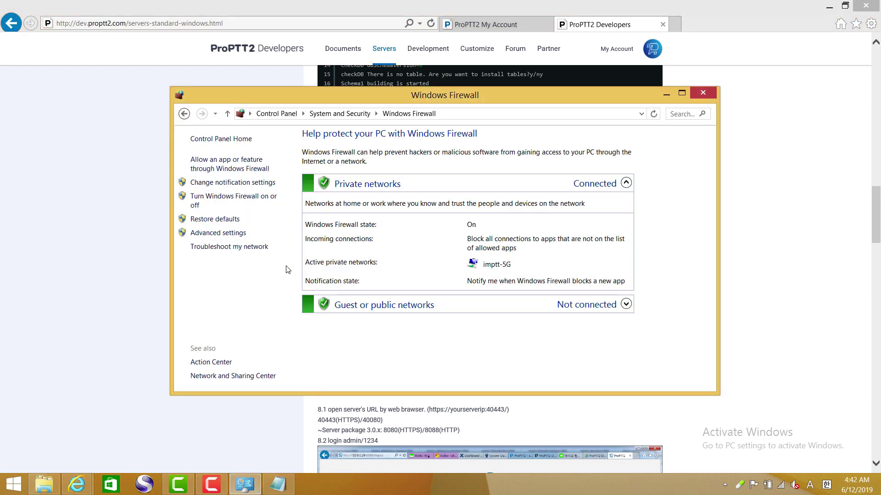
pyautogui.click(271, 113)
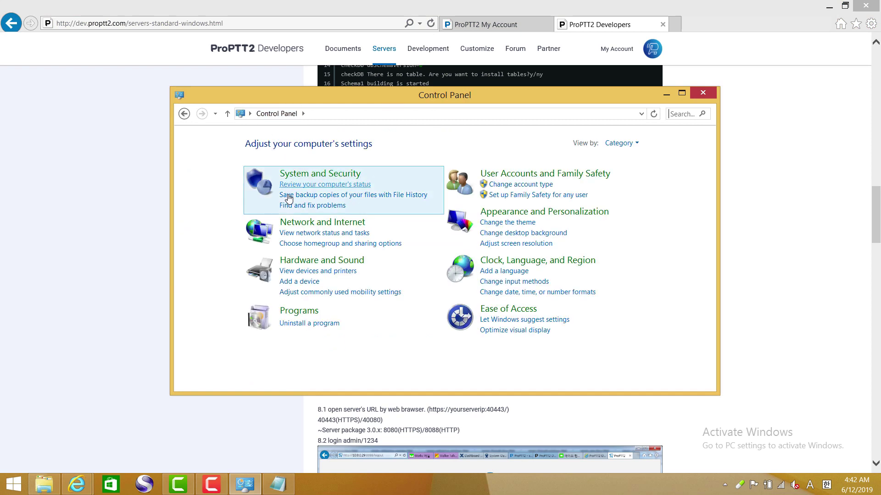
pyautogui.click(324, 179)
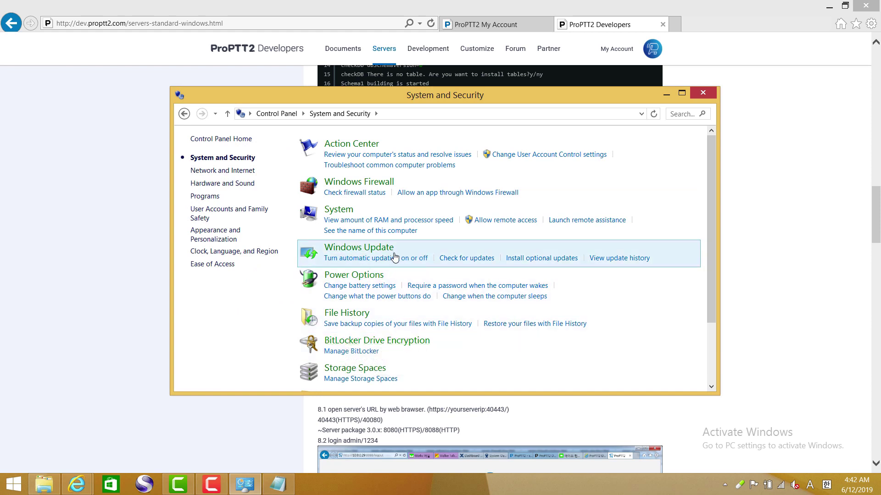
pyautogui.scroll(-3, 394, 257)
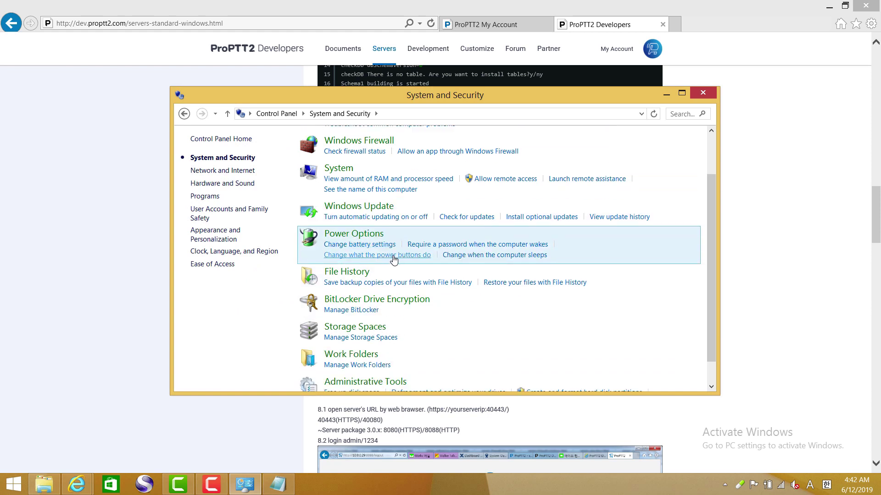
pyautogui.click(372, 342)
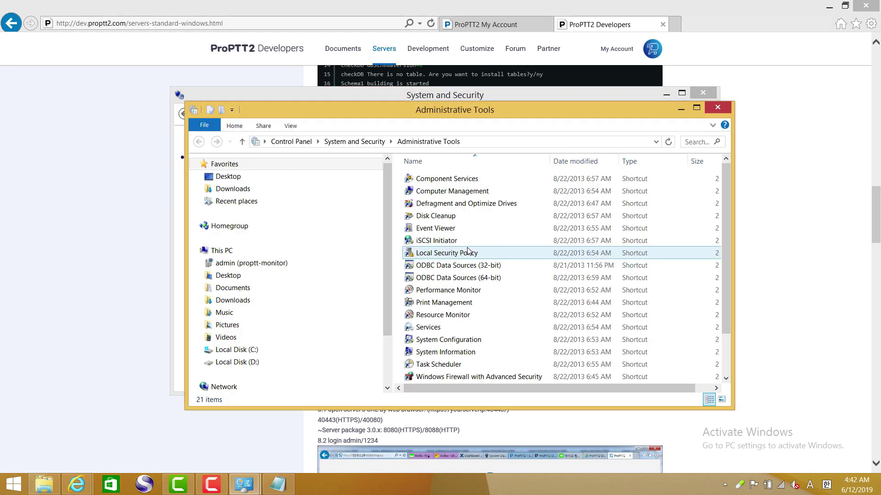
pyautogui.doubleClick(431, 329)
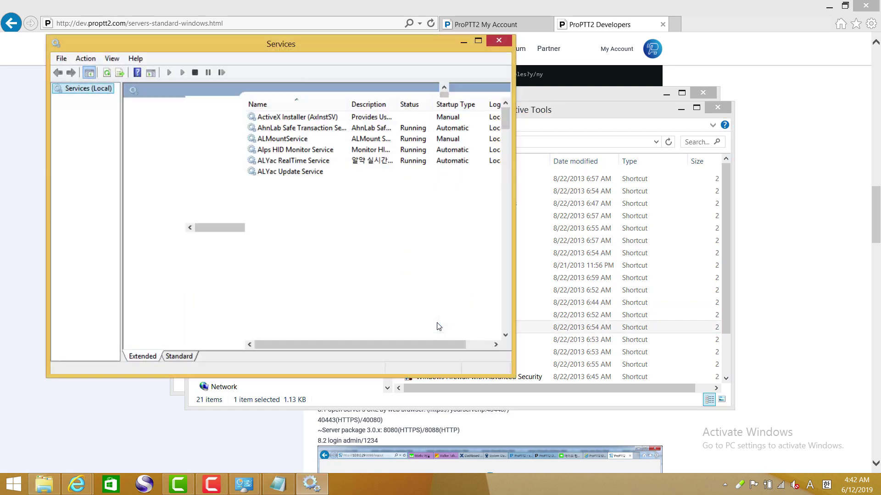
# - Start the proptt2_adminweb and proptt2-loc-server services
pyautogui.click(303, 237)
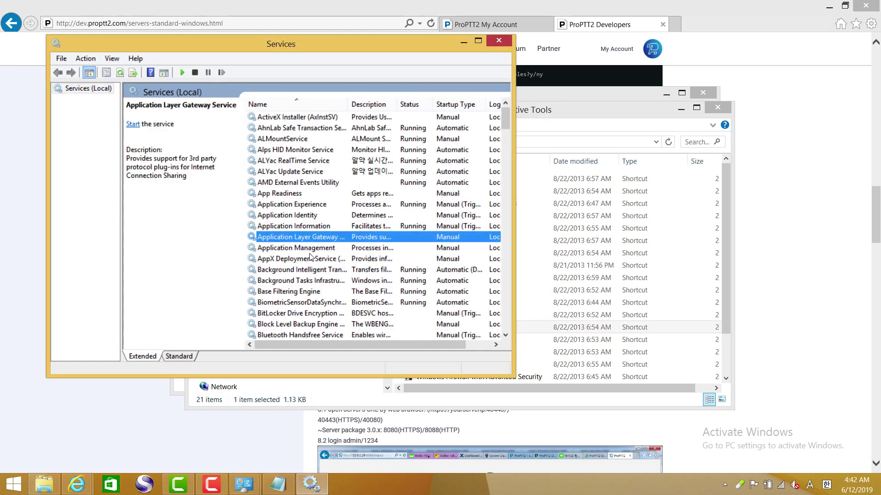
pyautogui.scroll(-16, 307, 248)
pyautogui.scroll(-20, 310, 262)
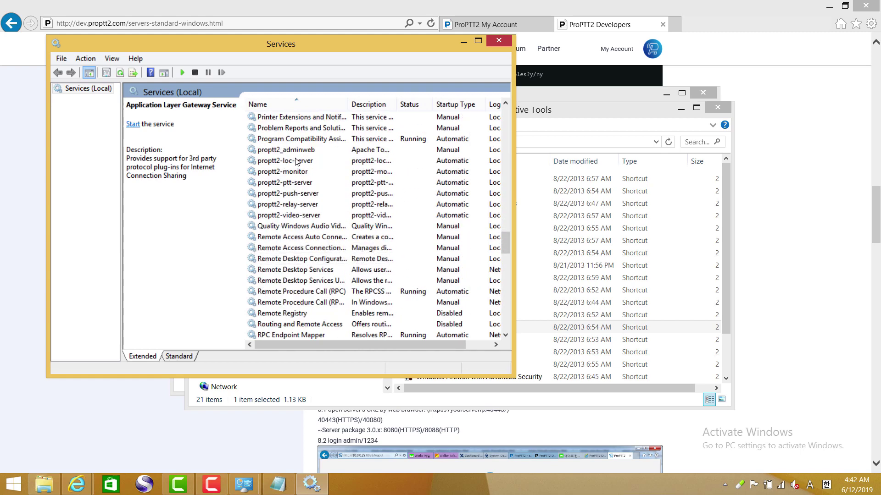
pyautogui.click(297, 151)
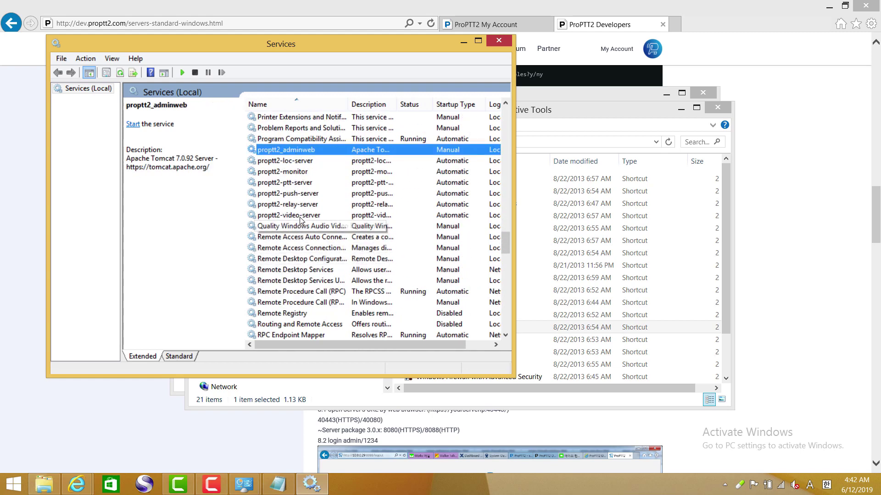
pyautogui.click(300, 216)
pyautogui.click(299, 153)
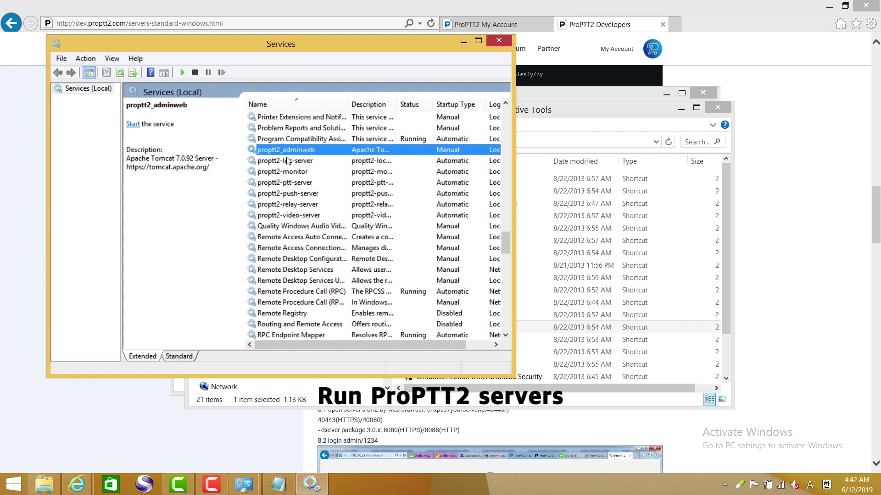
pyautogui.click(183, 72)
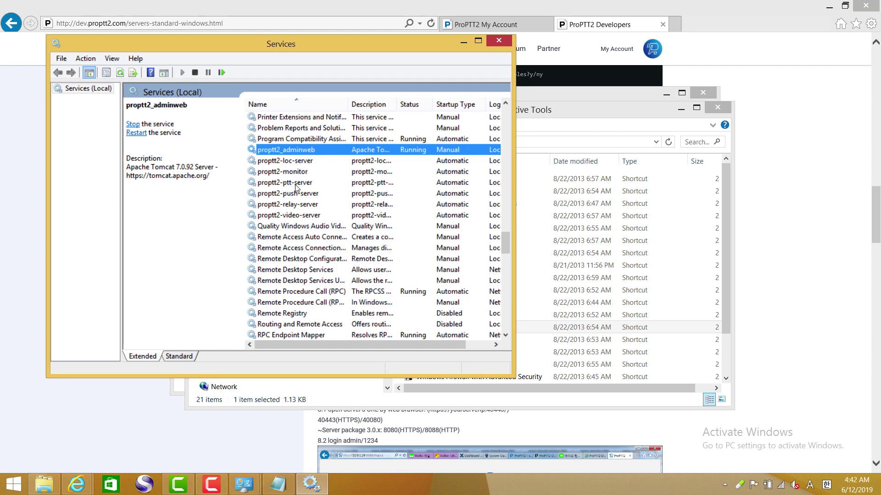
pyautogui.click(295, 162)
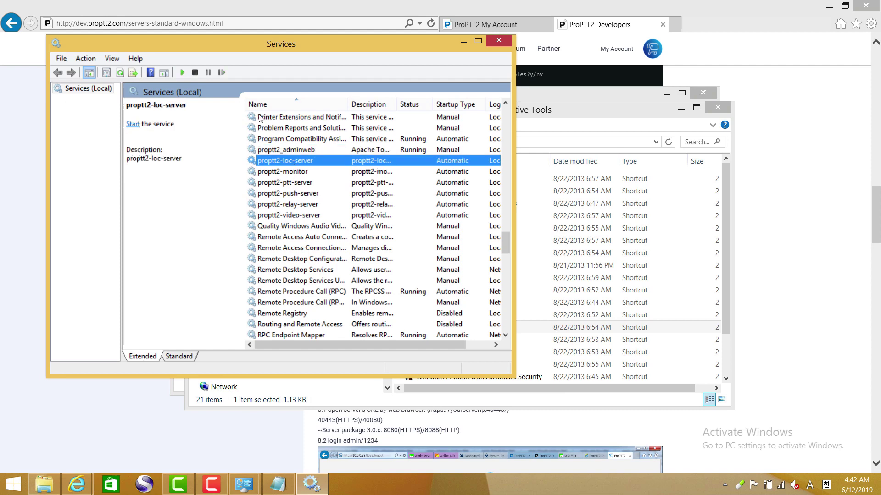
pyautogui.click(183, 74)
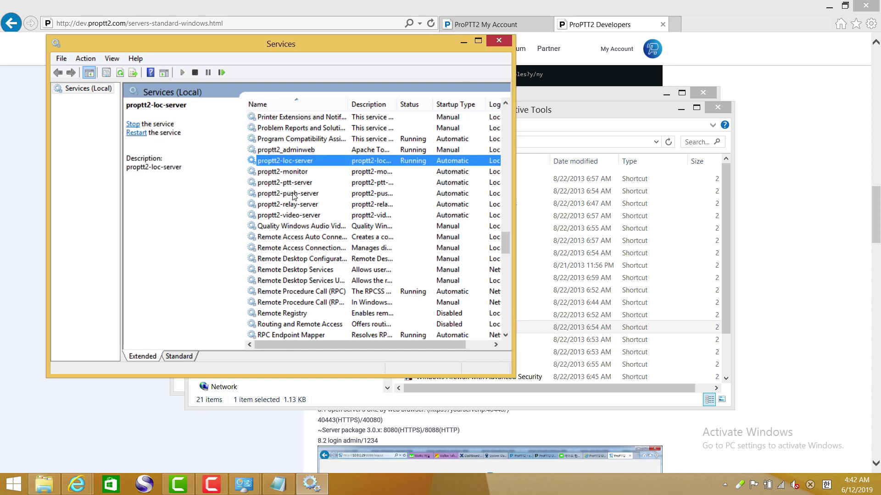
# - Start the proptt2 push, relay, ptt, video and monitor services, then return to the guide
pyautogui.click(292, 193)
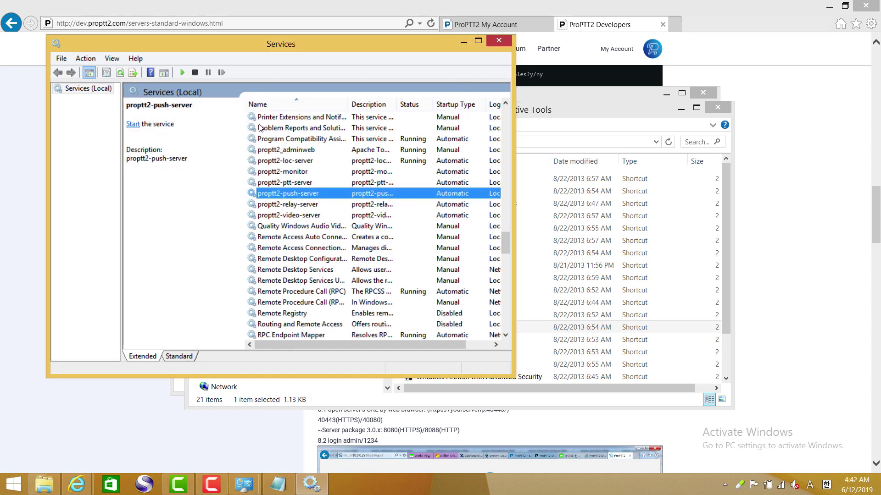
pyautogui.click(184, 75)
pyautogui.click(304, 206)
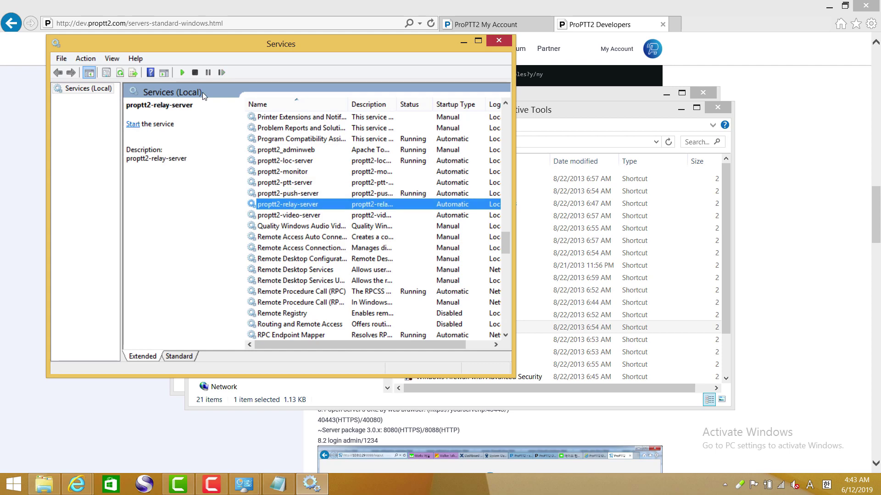
pyautogui.click(183, 73)
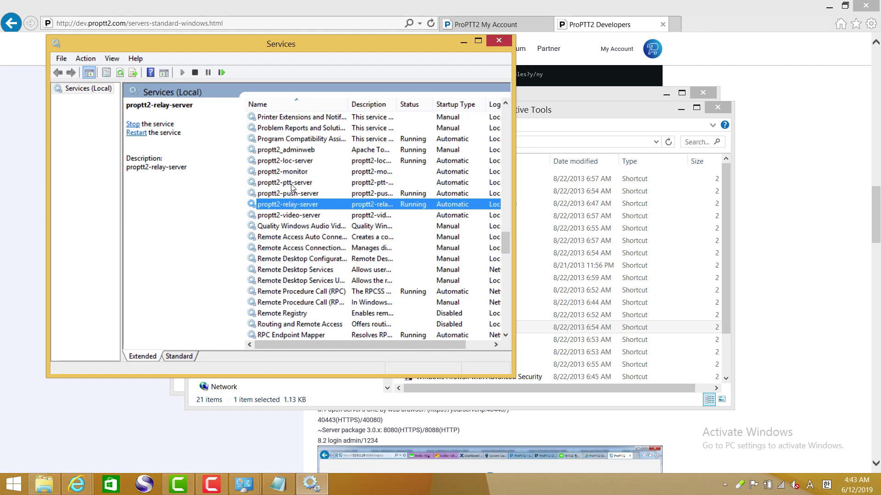
pyautogui.click(294, 183)
pyautogui.click(182, 73)
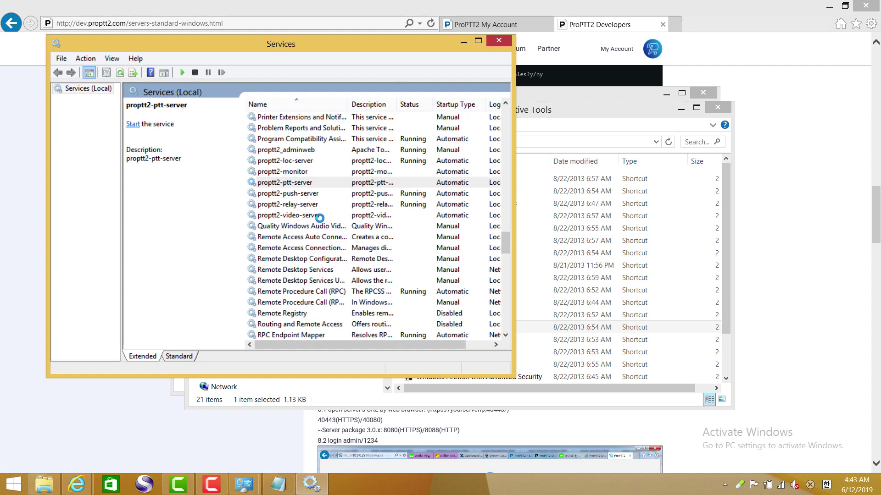
pyautogui.click(315, 215)
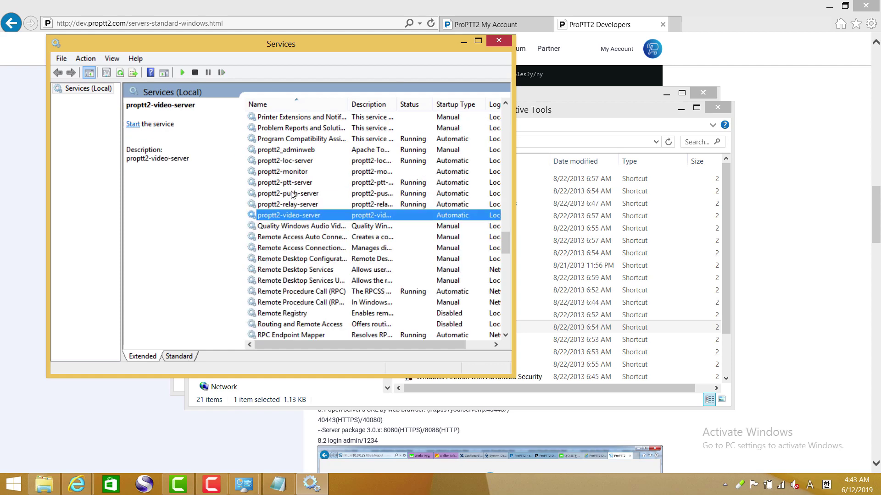
pyautogui.click(184, 74)
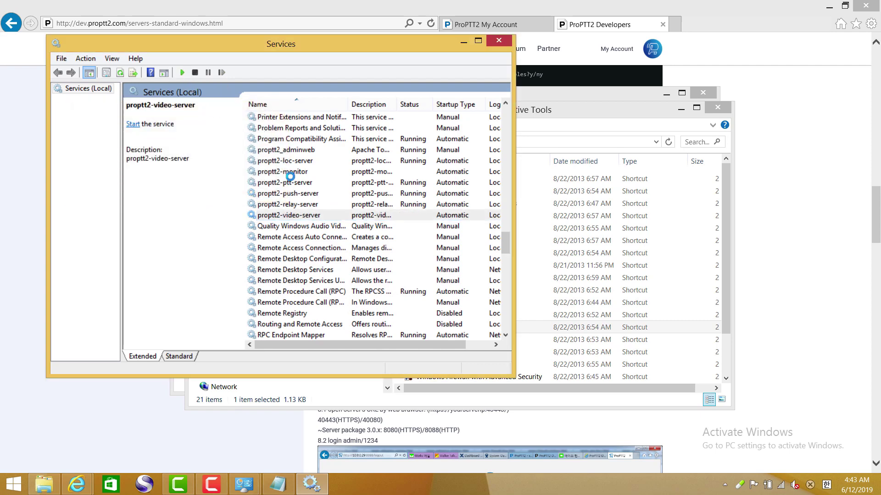
pyautogui.click(290, 173)
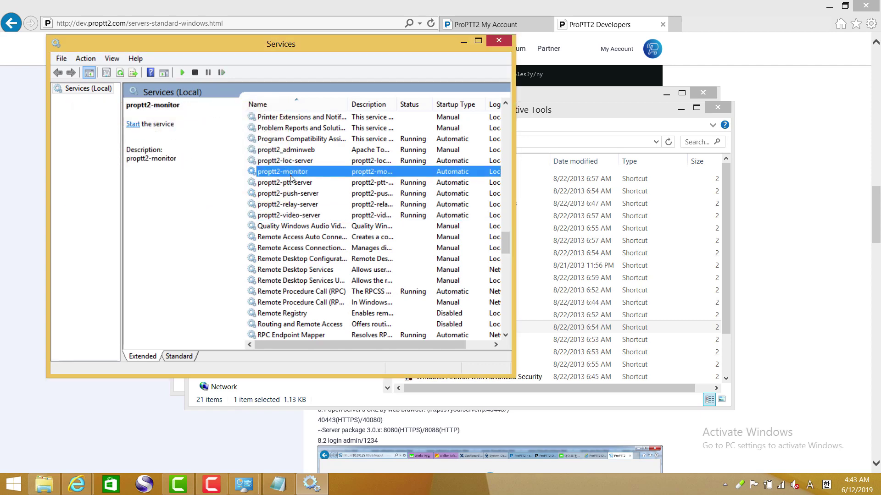
pyautogui.click(182, 73)
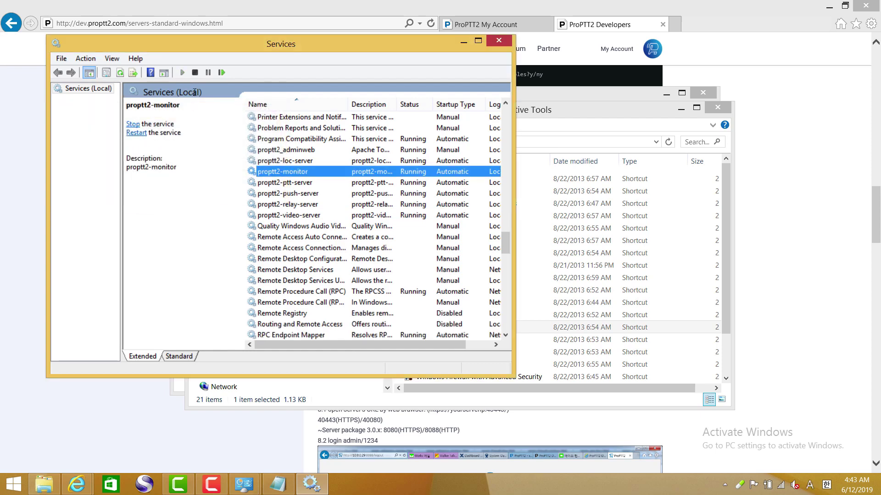
pyautogui.click(558, 9)
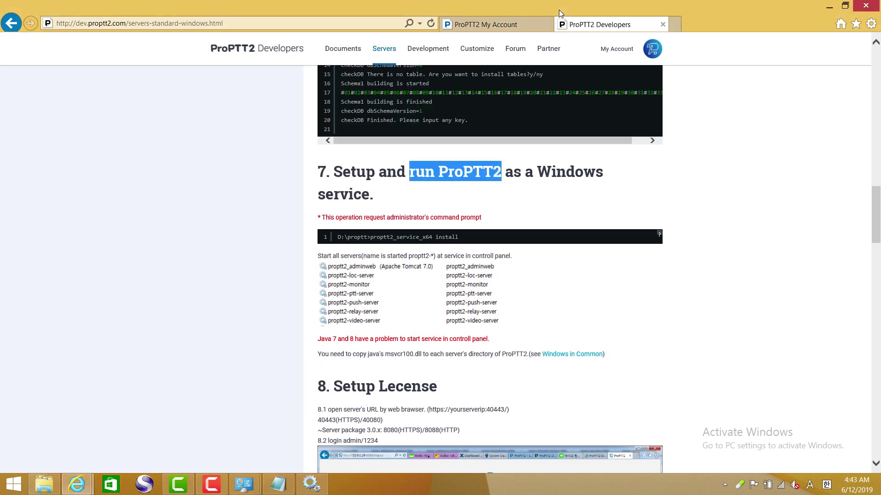
# - Read section 8 Setup Lecense, including the step 8.1 server URL, and open a new browser tab
pyautogui.scroll(-4, 427, 234)
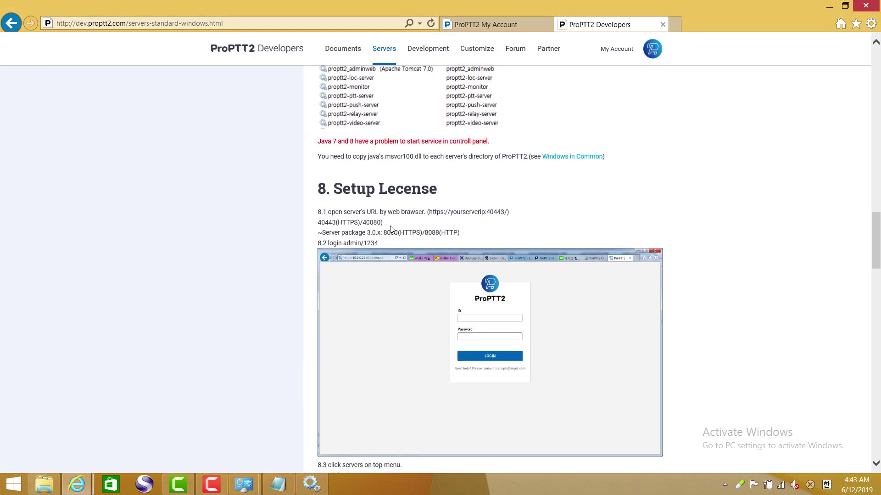
pyautogui.moveTo(335, 213); pyautogui.dragTo(525, 244)
pyautogui.click(564, 229)
pyautogui.scroll(-3, 564, 230)
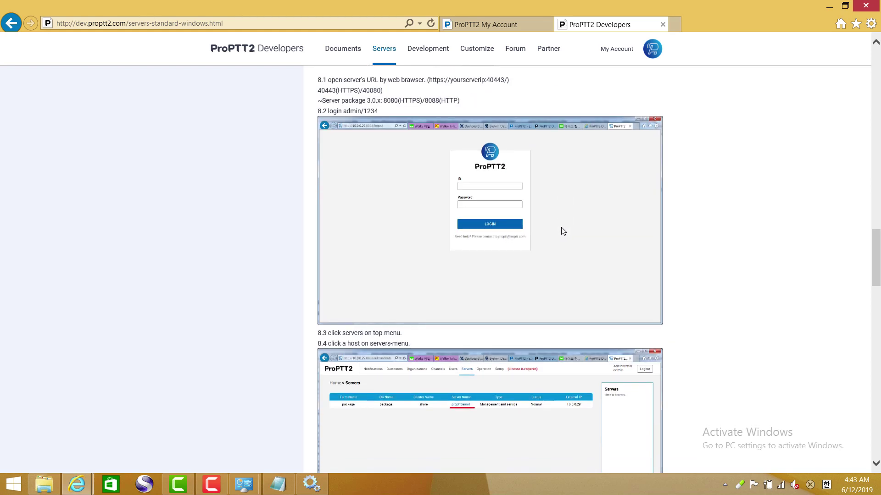
pyautogui.scroll(-2, 563, 231)
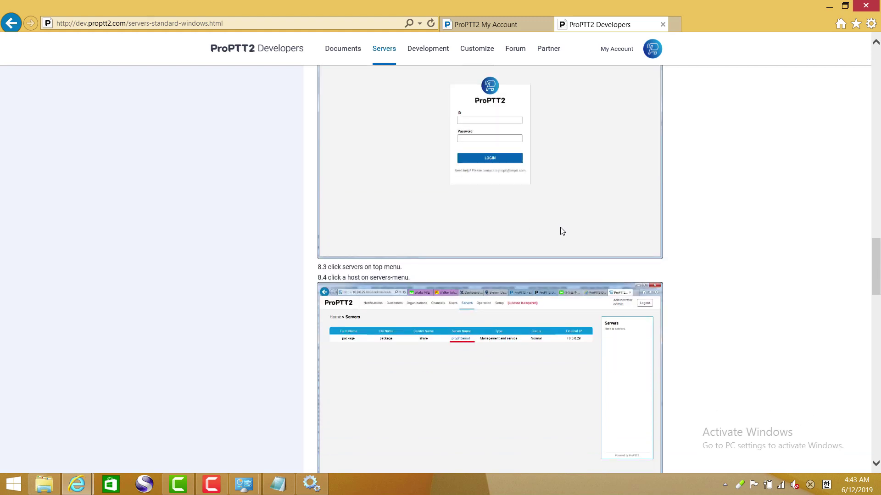
pyautogui.click(675, 24)
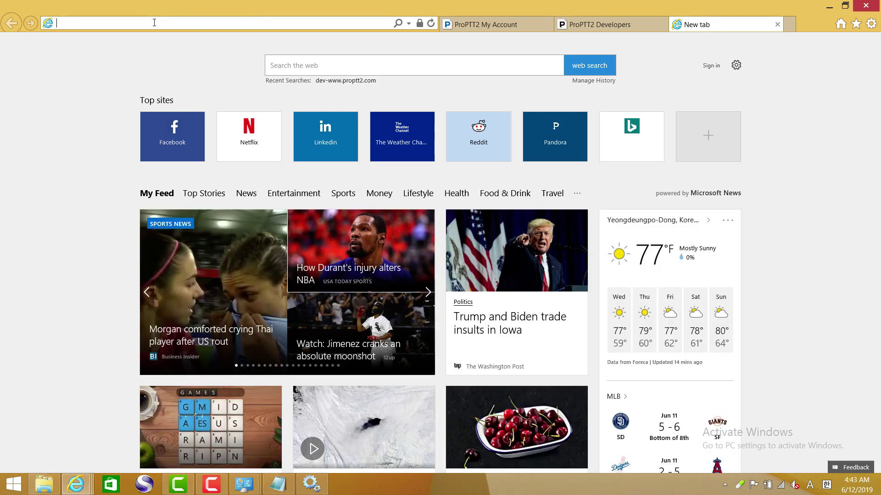
pyautogui.write('http')
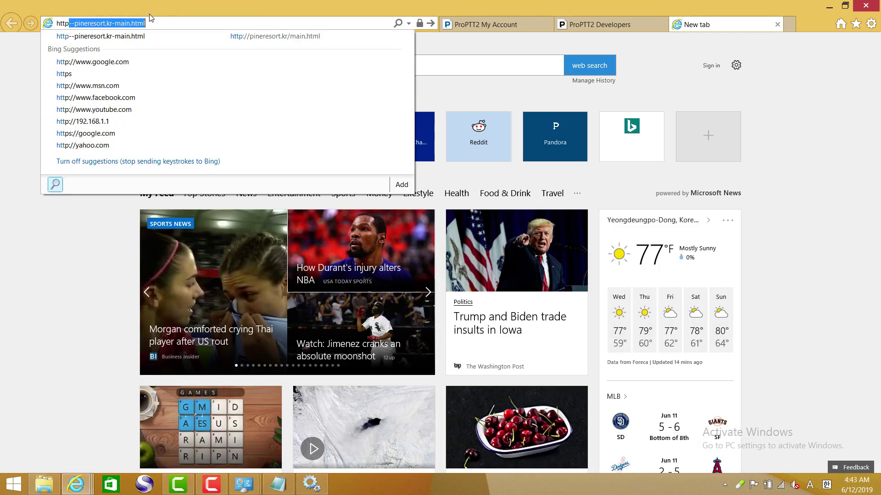
pyautogui.write('://127')
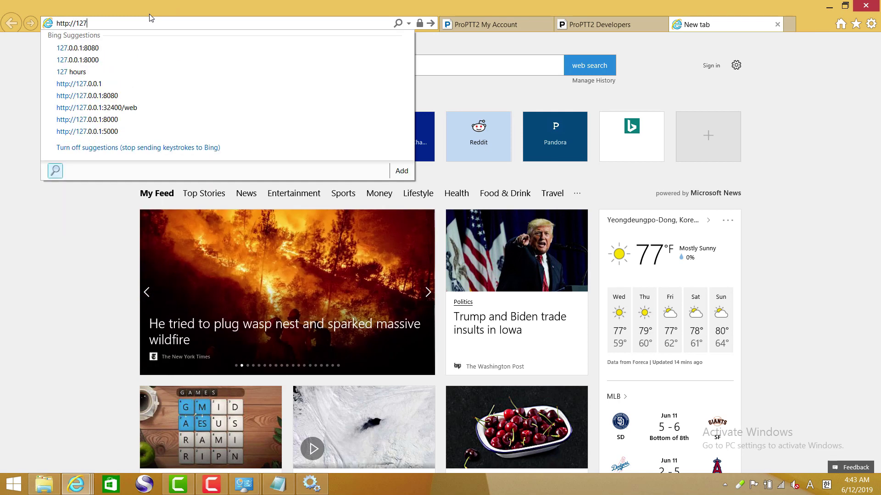
pyautogui.write('.0.0.1:40080/')
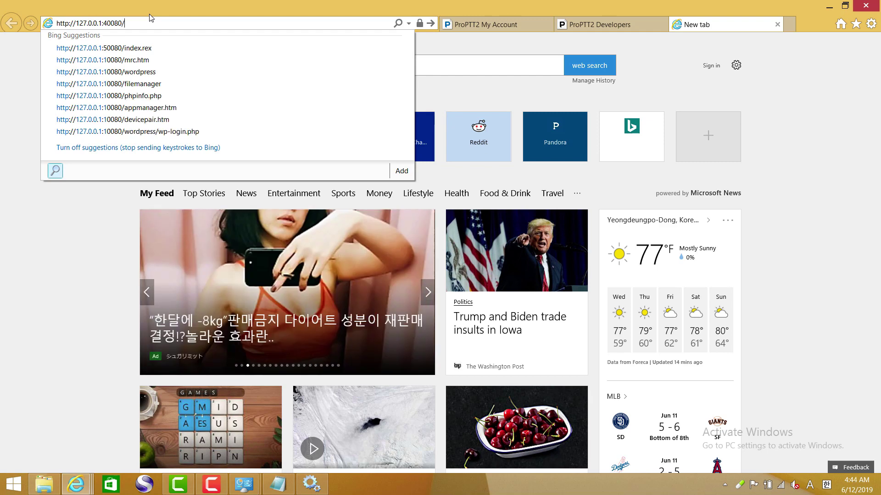
pyautogui.press('Return')
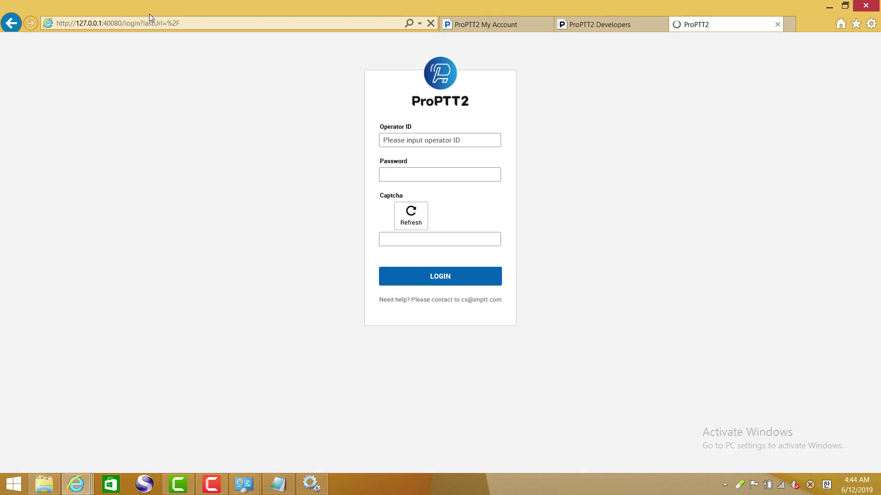
# - Log in to ProPTT2 Admin as admin with the operator ID, password and captcha
pyautogui.click(407, 143)
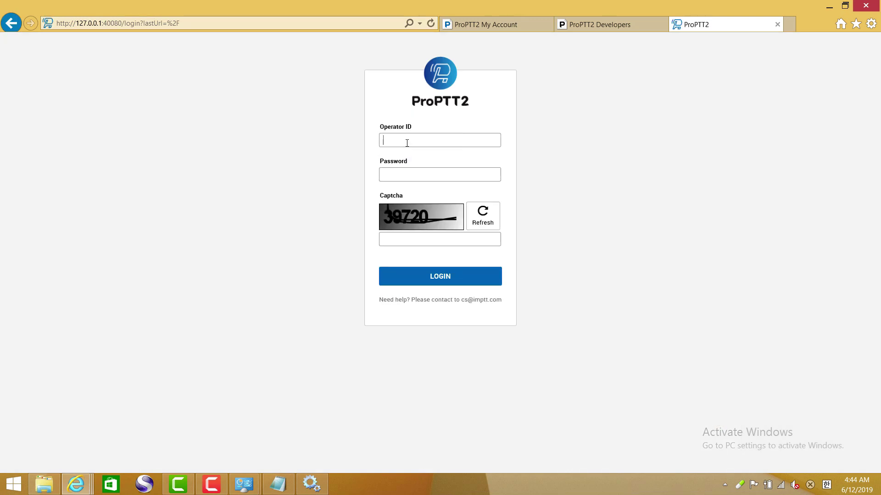
pyautogui.write('ad')
pyautogui.press('Tab')
pyautogui.press('Tab')
pyautogui.click(453, 279)
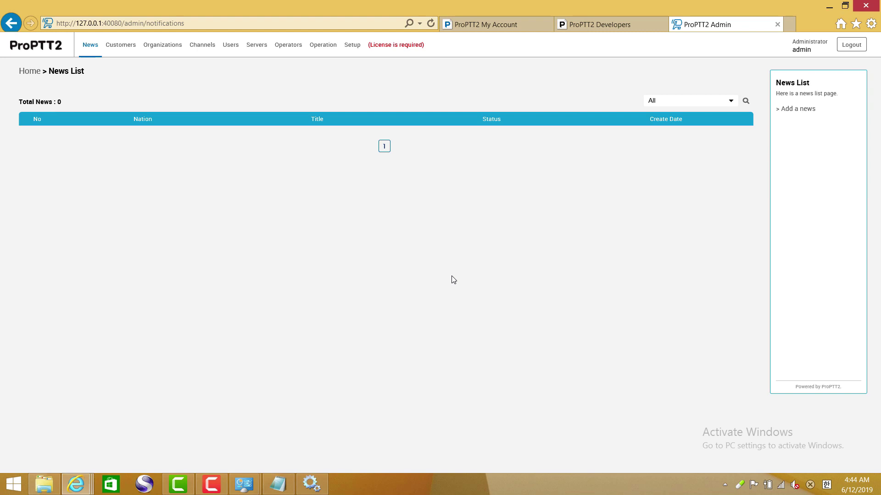
# - In the ProPTT2 Developers guide, highlight steps 8.4–8.7 on checking the server hostname and IP
pyautogui.click(596, 27)
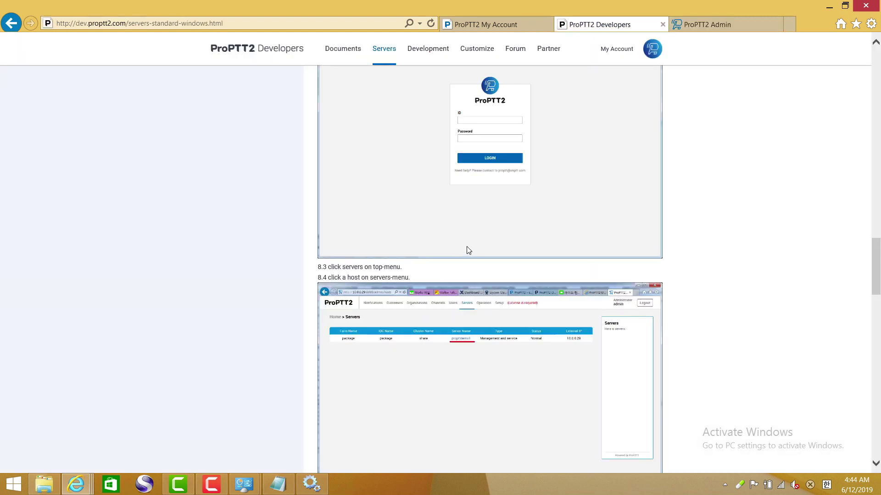
pyautogui.scroll(1, 435, 264)
pyautogui.scroll(-2, 413, 252)
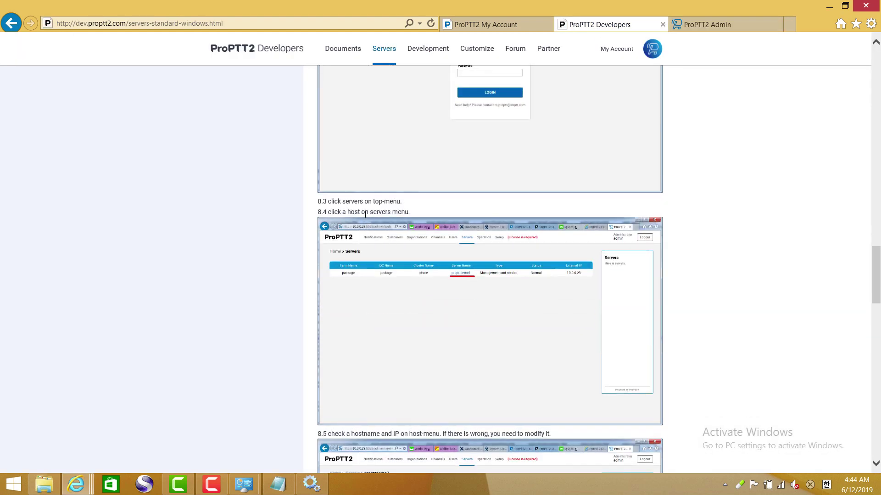
pyautogui.moveTo(333, 213); pyautogui.dragTo(410, 217)
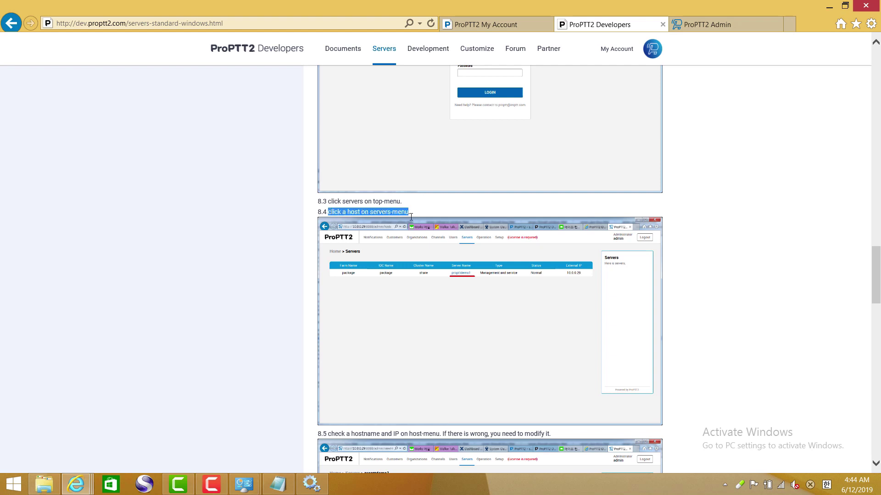
pyautogui.scroll(-3, 444, 259)
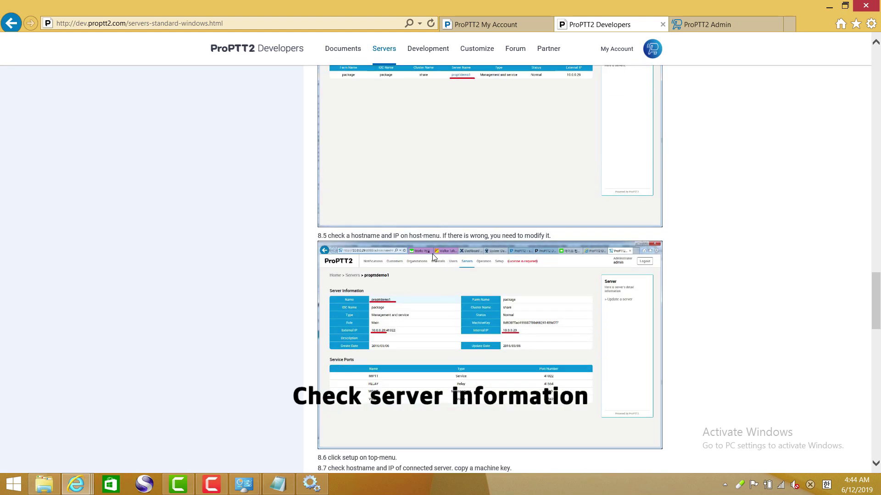
pyautogui.moveTo(329, 234); pyautogui.dragTo(547, 236)
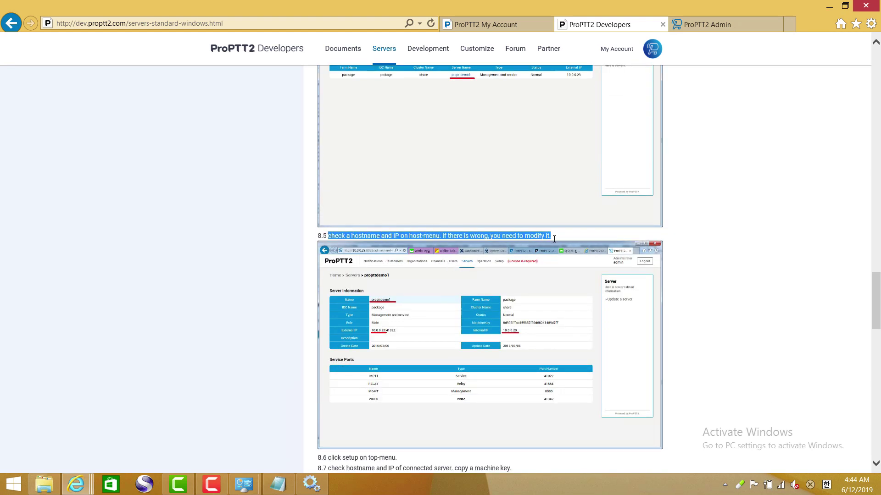
pyautogui.scroll(-3, 522, 264)
pyautogui.scroll(-1, 522, 264)
pyautogui.scroll(3, 522, 261)
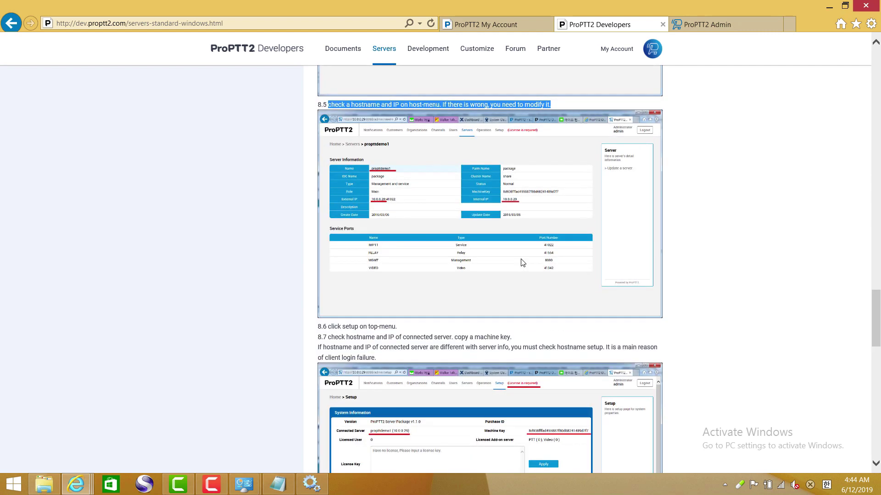
# - Open the registered server's details and highlight its external and internal IP 192.168.0.6 and name
pyautogui.click(695, 25)
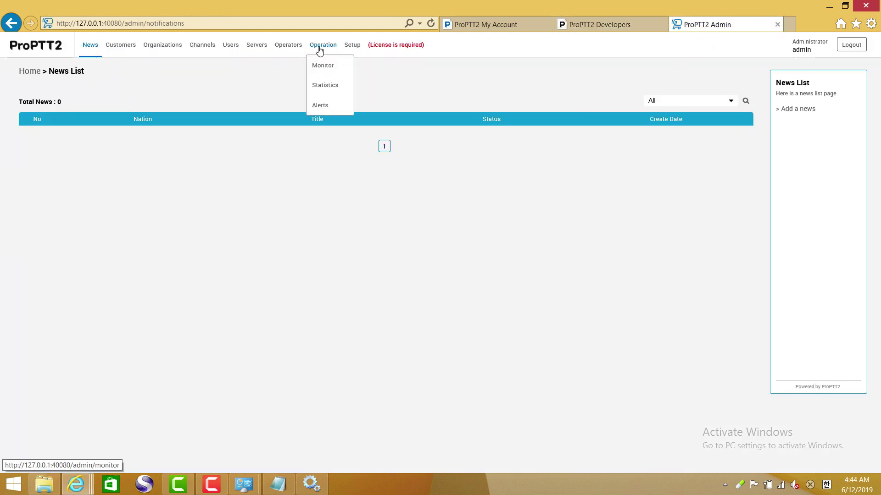
pyautogui.click(257, 52)
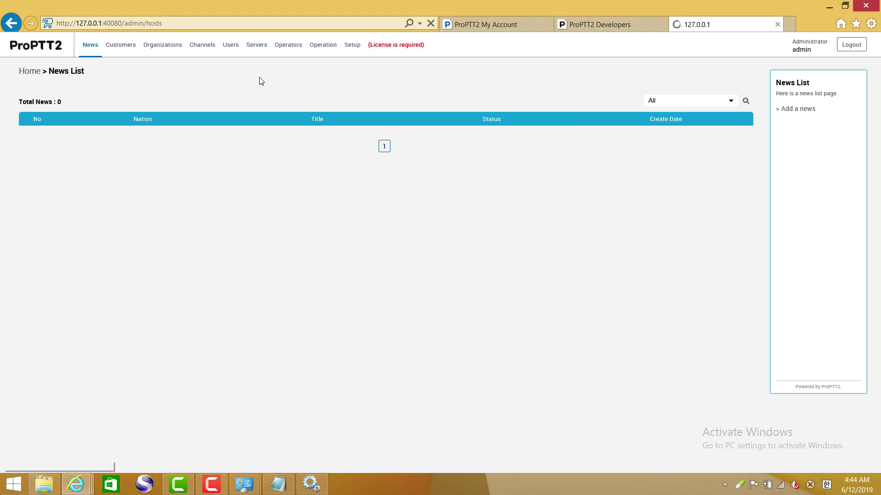
pyautogui.click(385, 112)
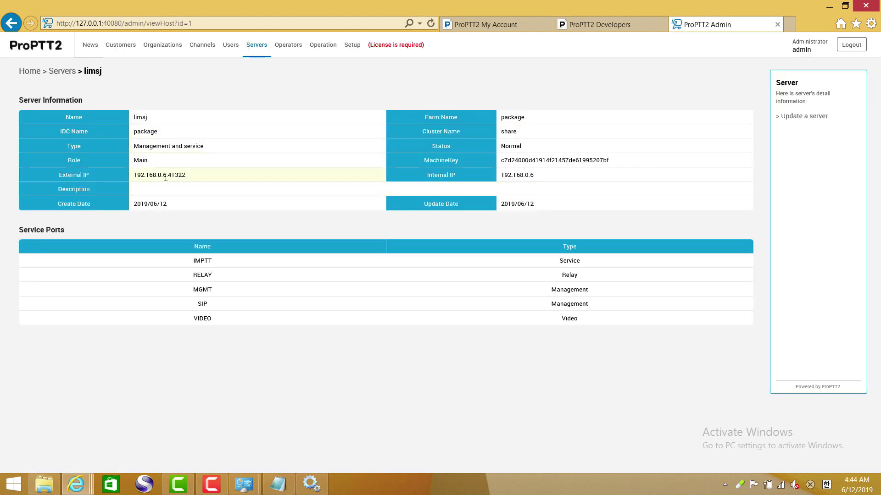
pyautogui.moveTo(165, 176); pyautogui.dragTo(137, 175)
pyautogui.moveTo(534, 175); pyautogui.dragTo(499, 176)
pyautogui.moveTo(147, 118); pyautogui.dragTo(133, 120)
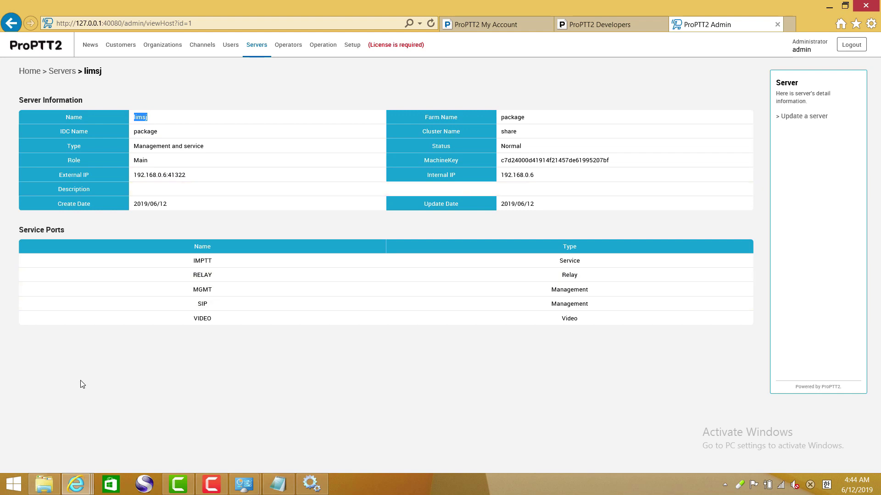
# - Run hostname in Command Prompt, confirming it returns limsj, then return to the server page
pyautogui.click(20, 489)
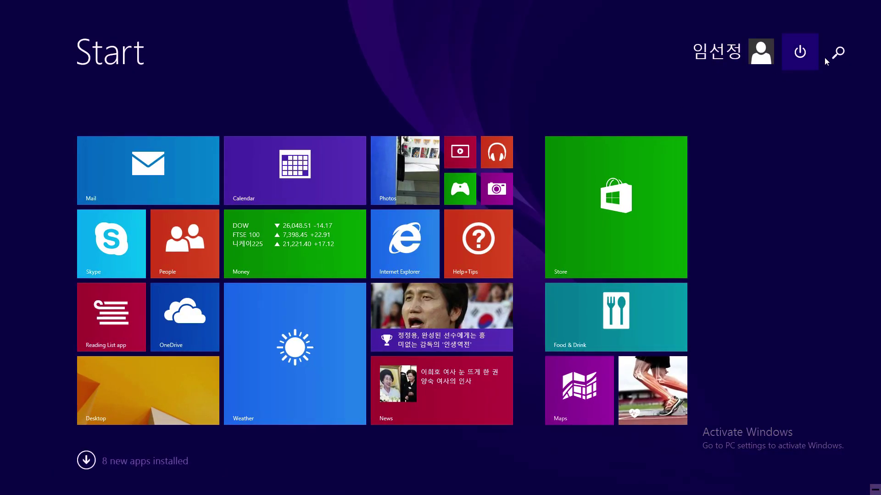
pyautogui.click(838, 52)
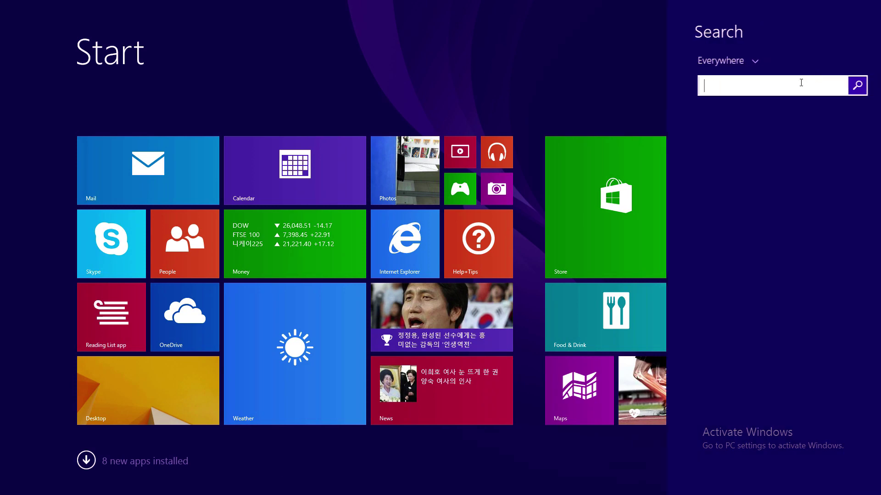
pyautogui.write('cmd')
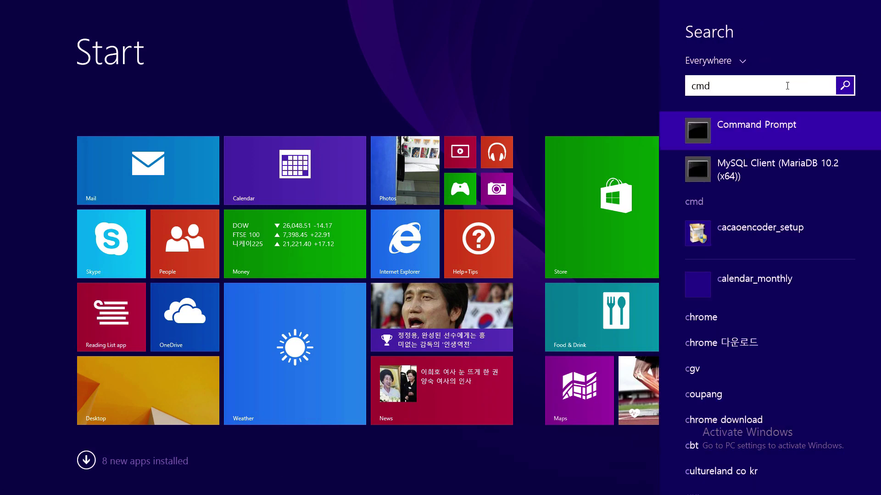
pyautogui.press('Return')
pyautogui.write('hostname')
pyautogui.press('Return')
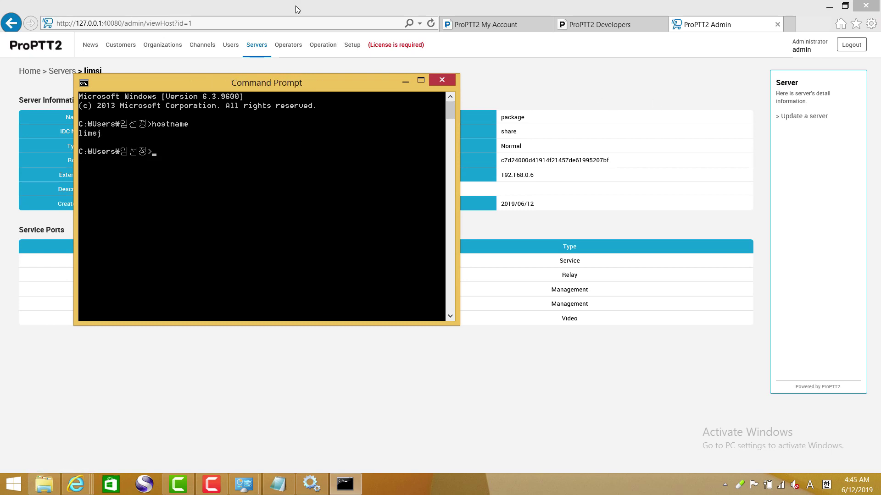
pyautogui.click(75, 484)
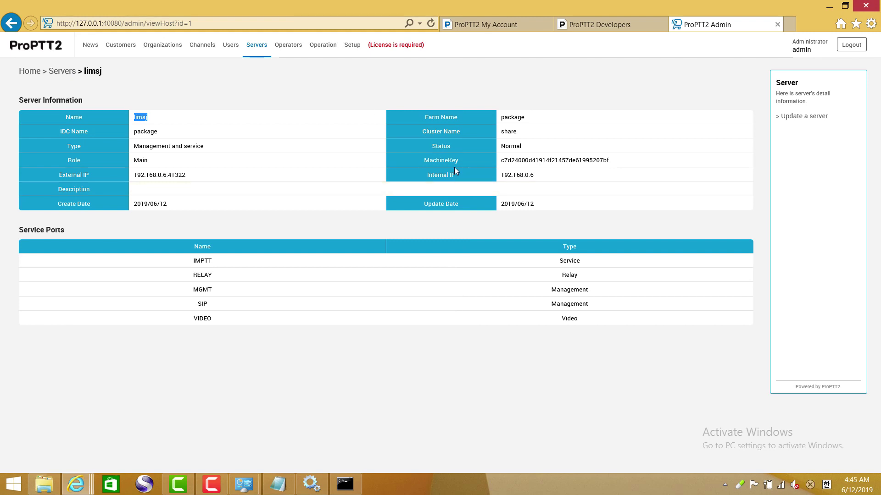
# - Select the machine key on the Setup page and find the guide step about copying it
pyautogui.click(351, 45)
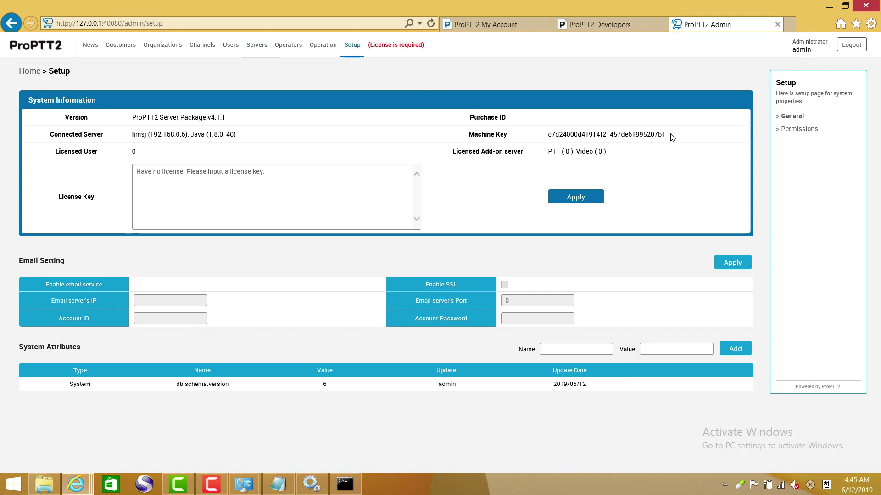
pyautogui.moveTo(671, 138); pyautogui.dragTo(548, 137)
pyautogui.hotkey('ctrl', 'c')
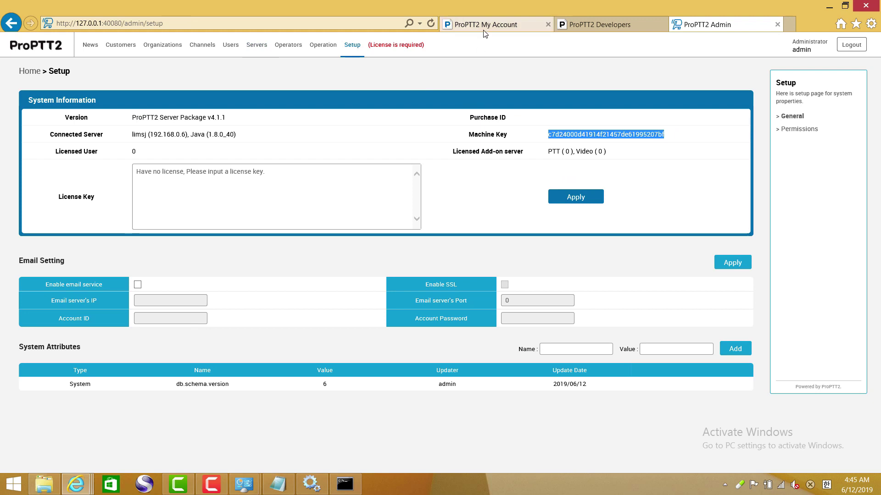
pyautogui.click(593, 30)
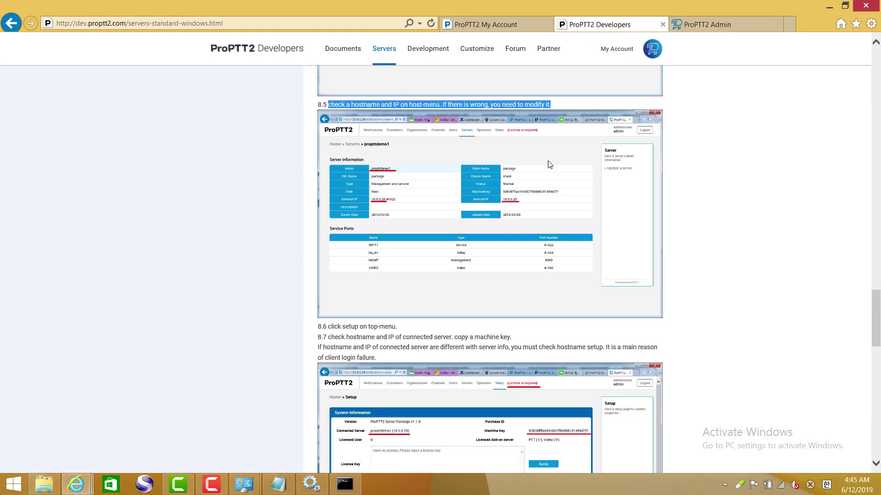
pyautogui.scroll(-5, 546, 174)
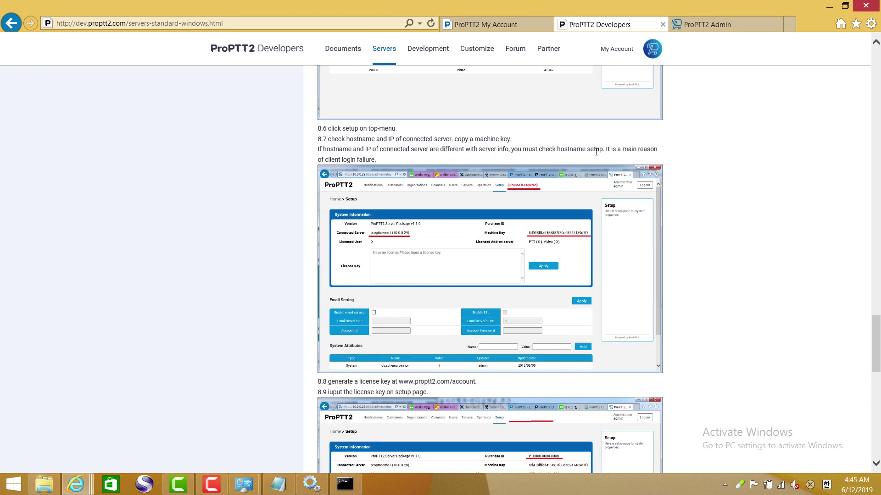
pyautogui.moveTo(515, 144); pyautogui.dragTo(338, 142)
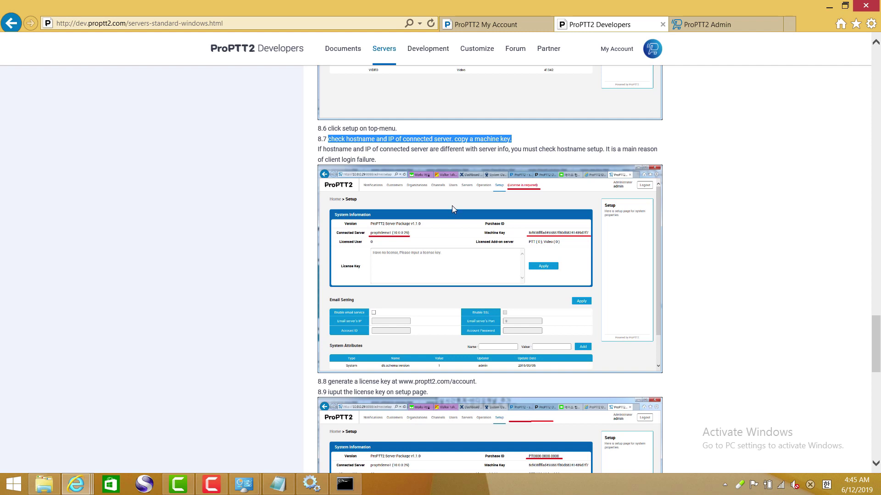
# - Read the guide steps on generating and entering a license key, then go to My Account
pyautogui.scroll(-4, 452, 209)
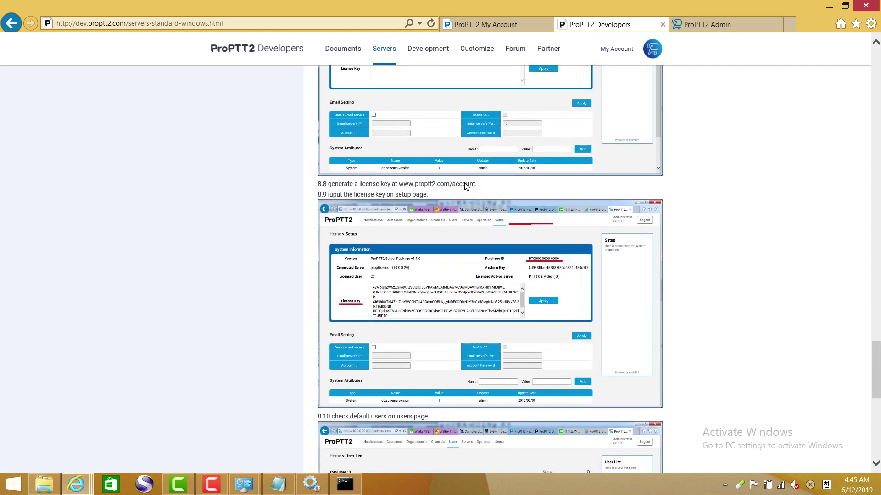
pyautogui.moveTo(477, 184); pyautogui.dragTo(328, 184)
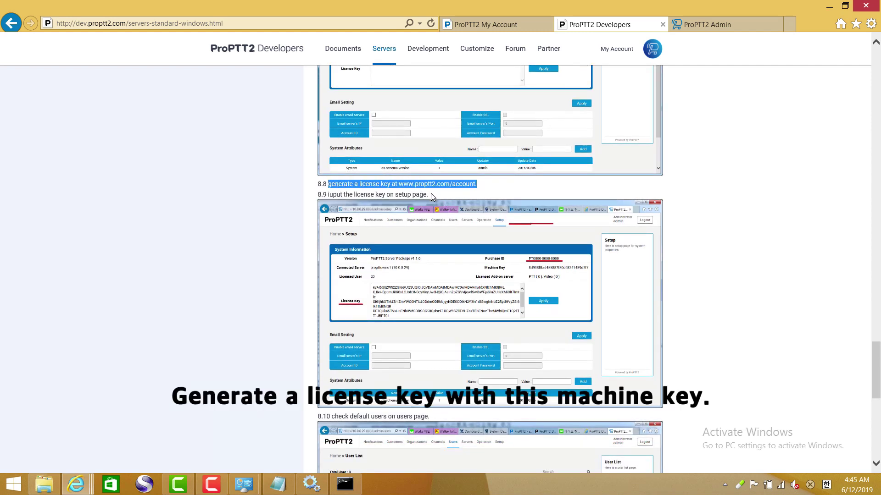
pyautogui.moveTo(431, 193); pyautogui.dragTo(340, 197)
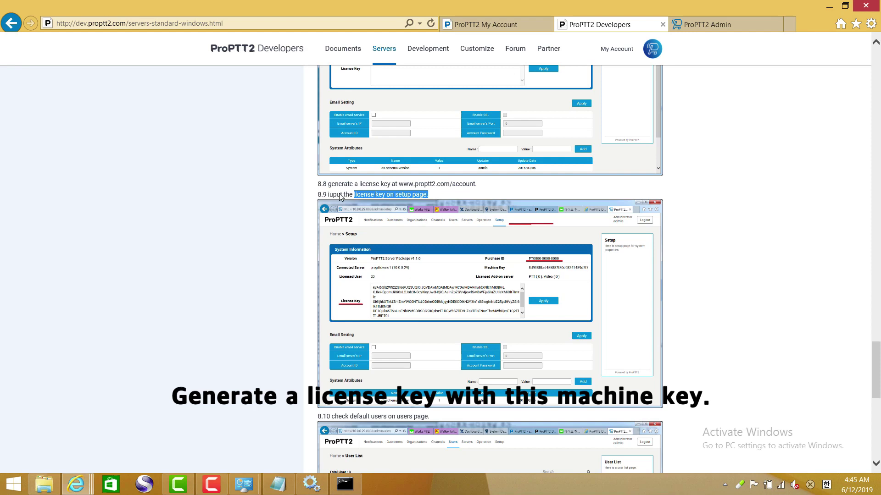
pyautogui.click(499, 27)
pyautogui.scroll(5, 457, 212)
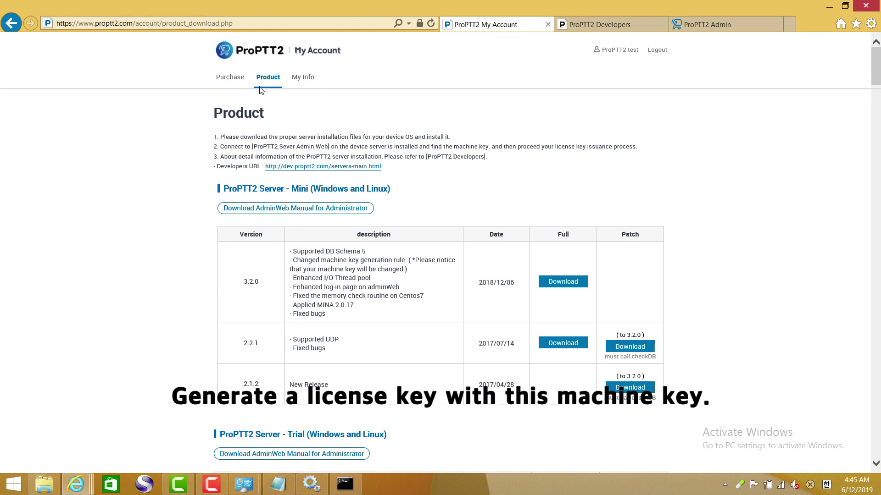
# - Generate a 10-user trial license key from the pasted machine key and copy it
pyautogui.click(266, 78)
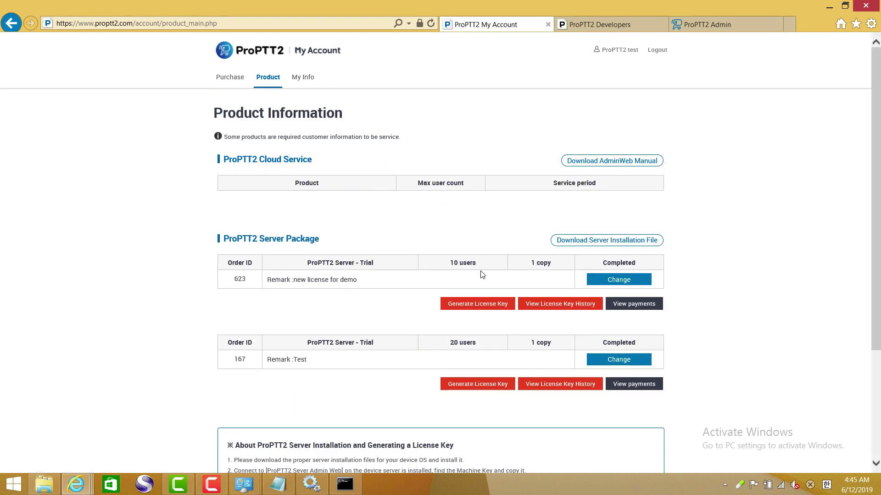
pyautogui.click(480, 306)
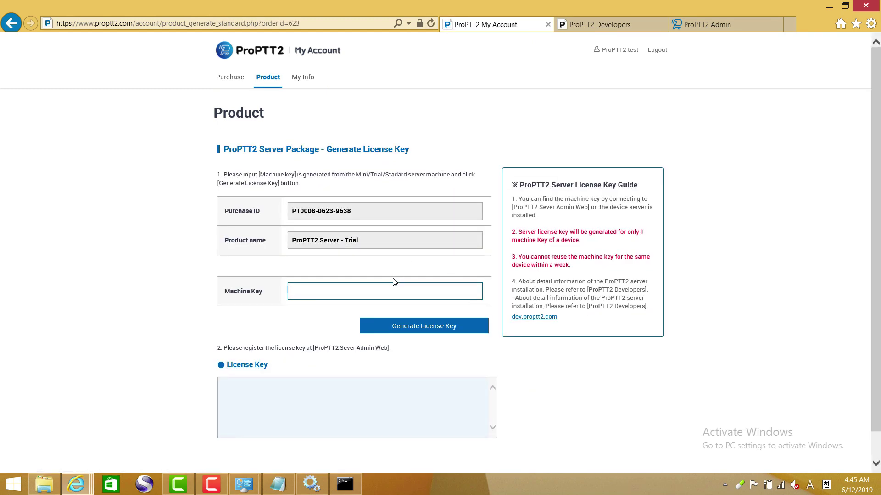
pyautogui.hotkey('ctrl', 'v')
pyautogui.click(706, 25)
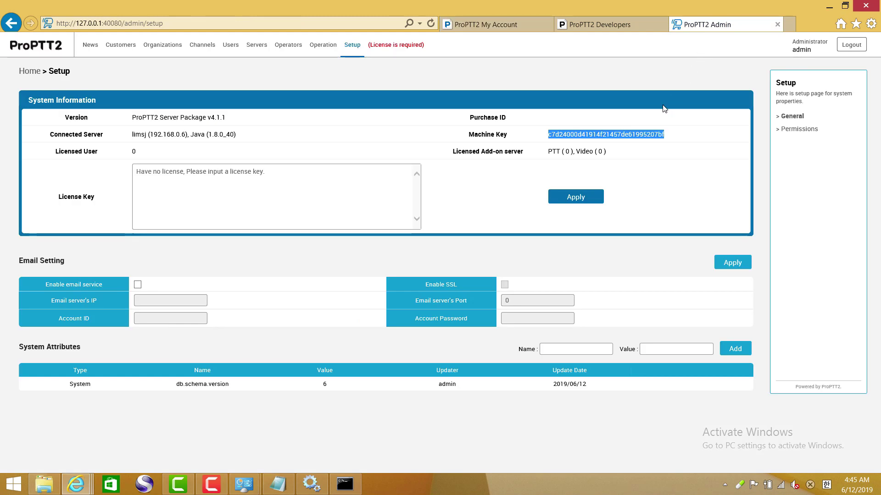
pyautogui.click(486, 24)
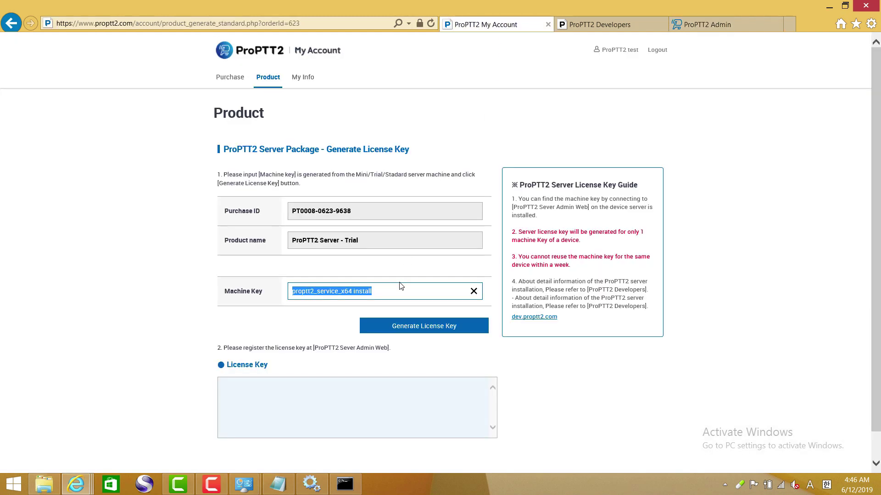
pyautogui.hotkey('ctrl', 'v')
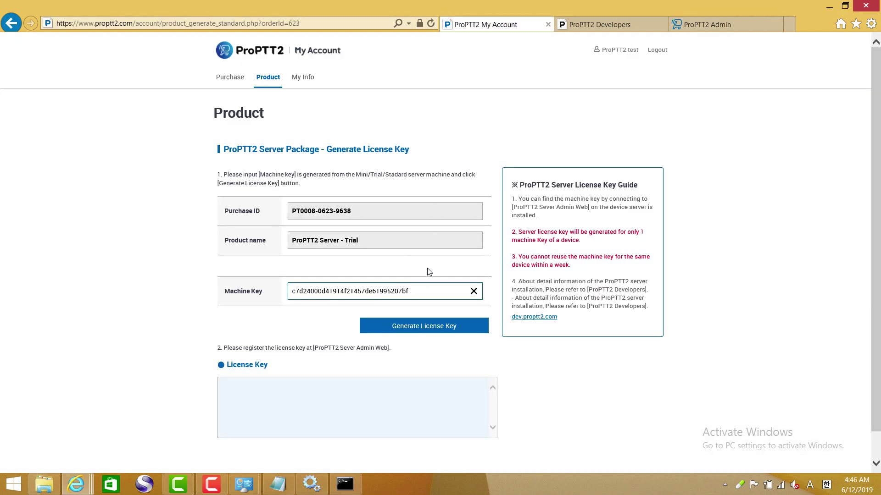
pyautogui.click(422, 326)
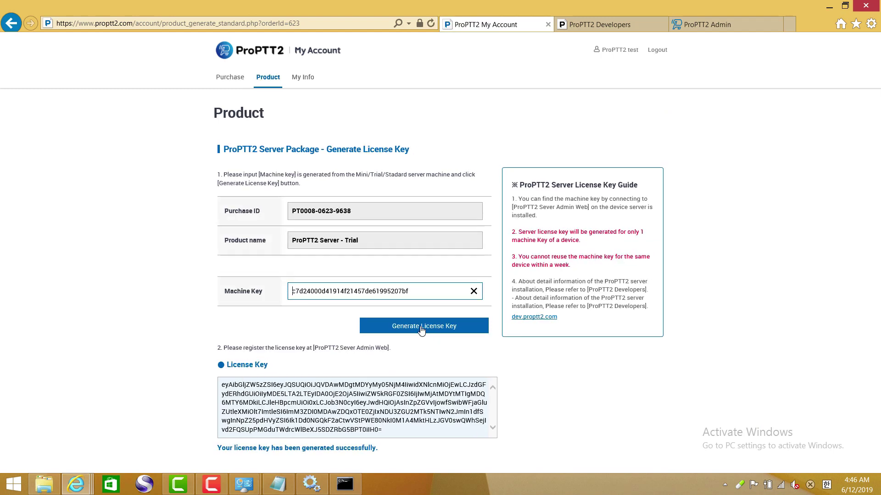
pyautogui.click(379, 432)
pyautogui.hotkey('ctrl', 'a')
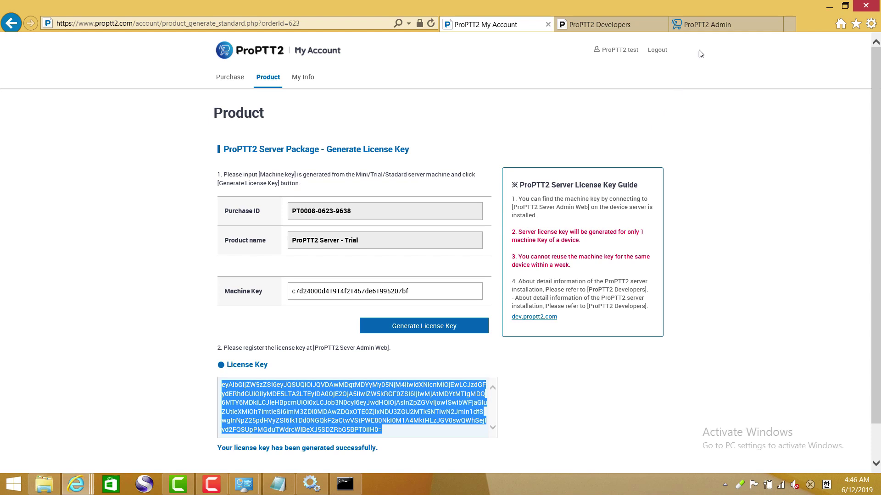
pyautogui.click(705, 26)
pyautogui.click(359, 172)
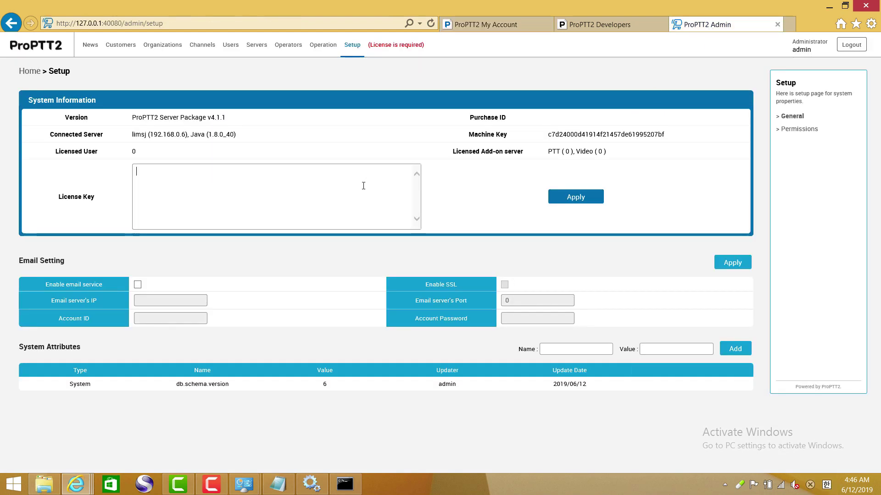
# - Paste and apply the license key, confirming the purchase ID and 10 licensed users
pyautogui.hotkey('ctrl', 'v')
pyautogui.click(575, 198)
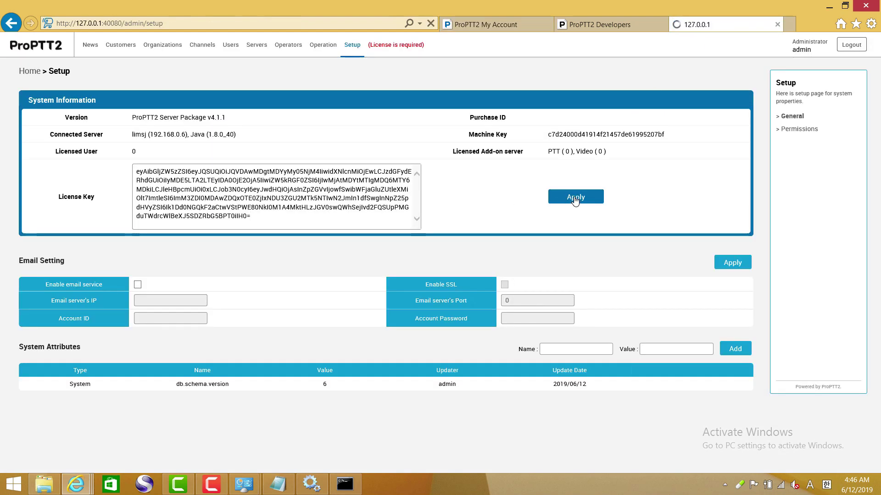
pyautogui.moveTo(611, 124); pyautogui.dragTo(551, 121)
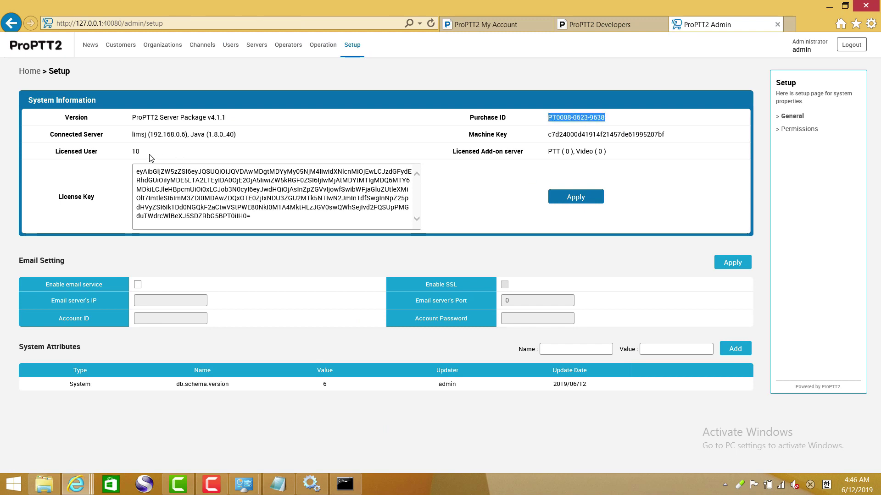
pyautogui.doubleClick(135, 151)
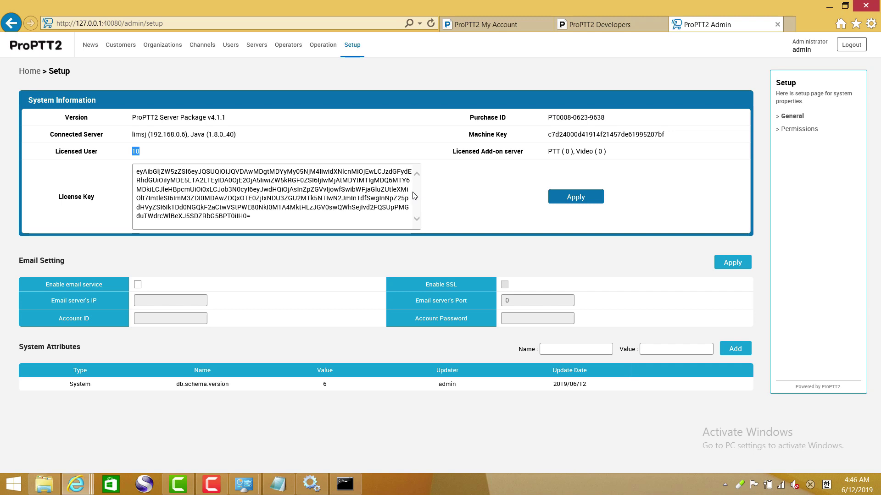
# - Check the guide's default-users step and open the User List showing three users
pyautogui.click(604, 25)
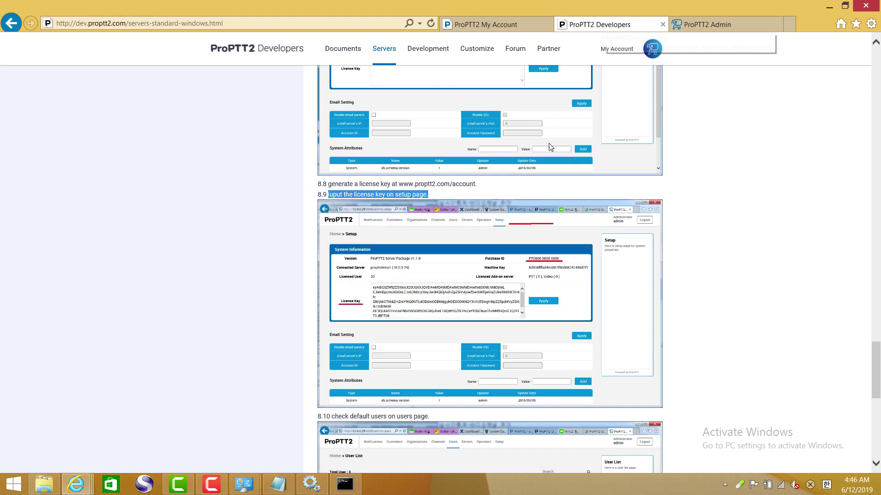
pyautogui.scroll(-3, 517, 235)
pyautogui.scroll(-4, 518, 234)
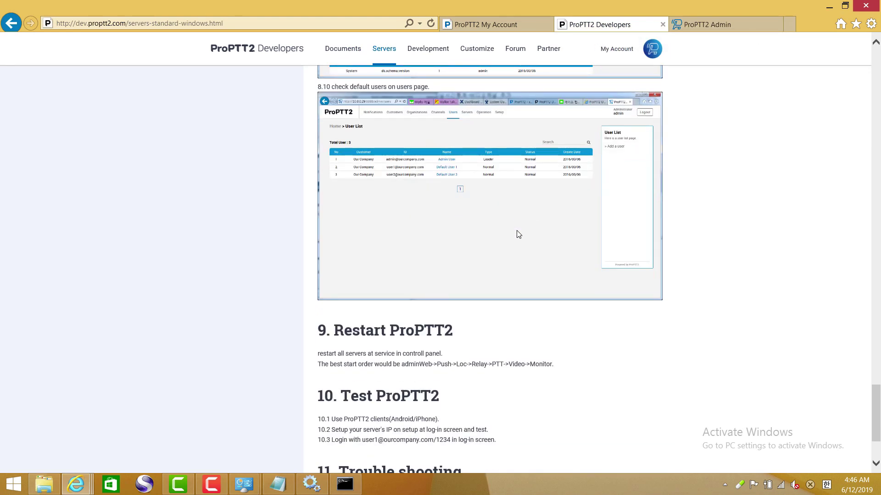
pyautogui.click(706, 28)
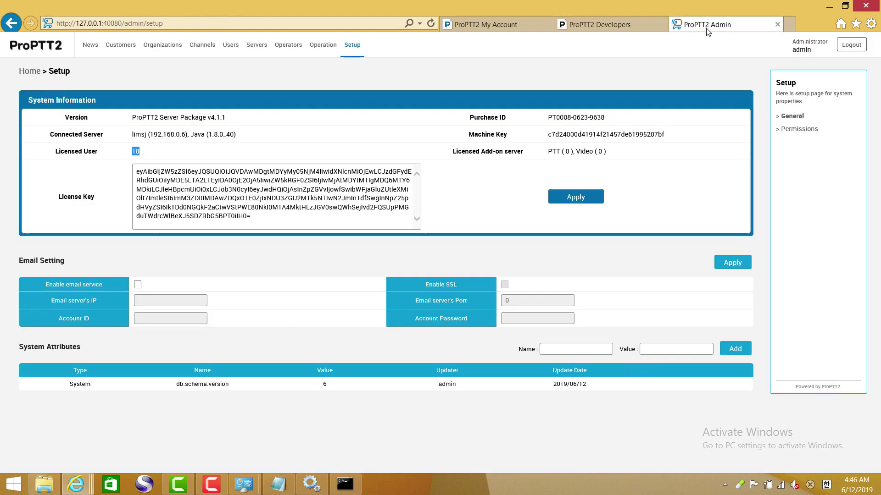
pyautogui.click(601, 25)
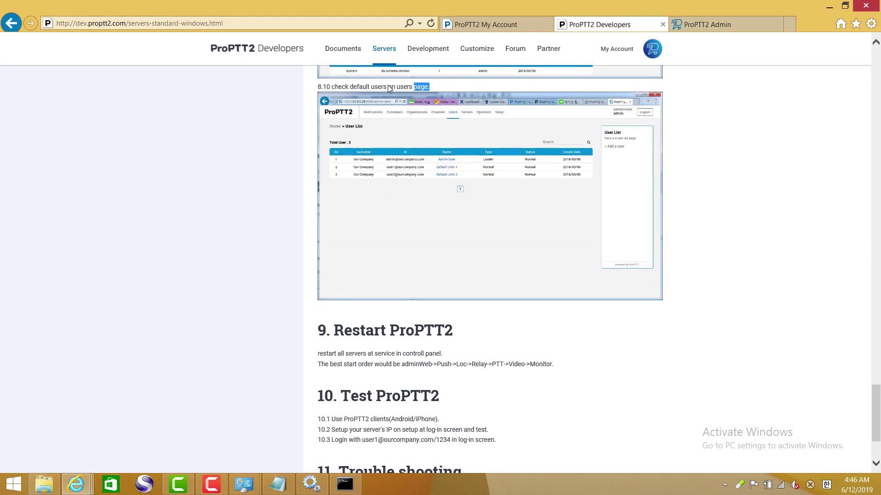
pyautogui.moveTo(389, 88); pyautogui.dragTo(336, 91)
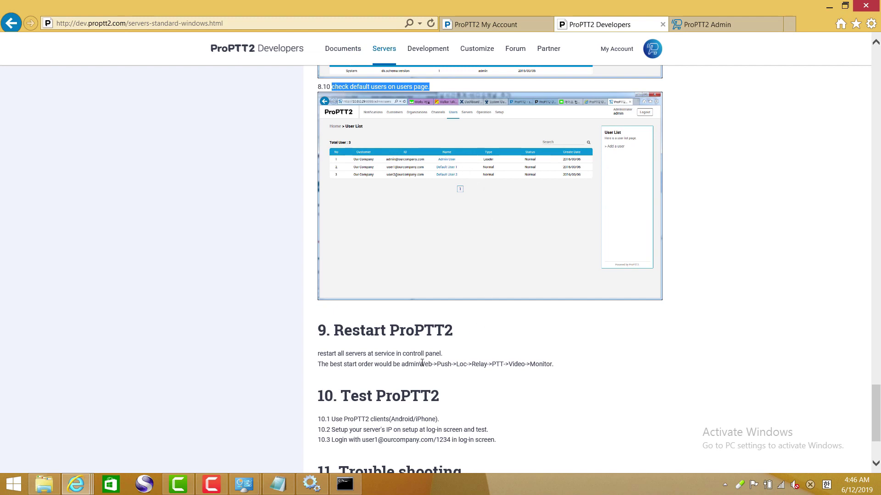
pyautogui.click(709, 25)
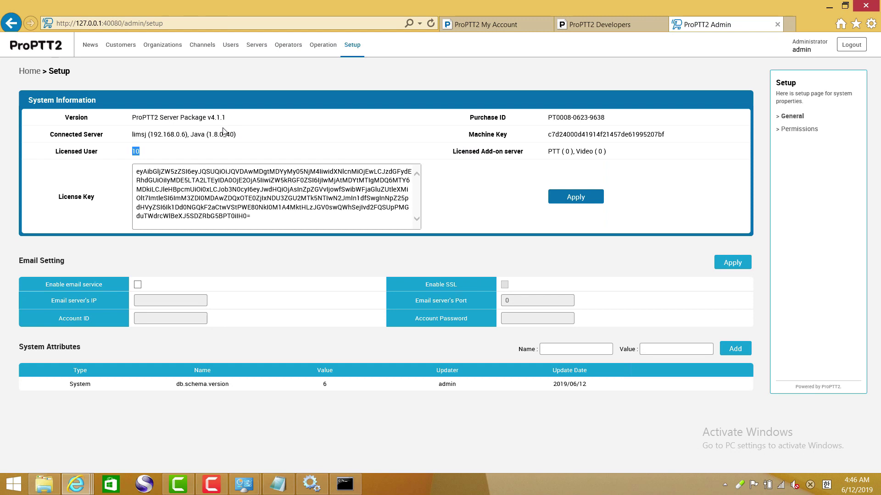
pyautogui.click(231, 44)
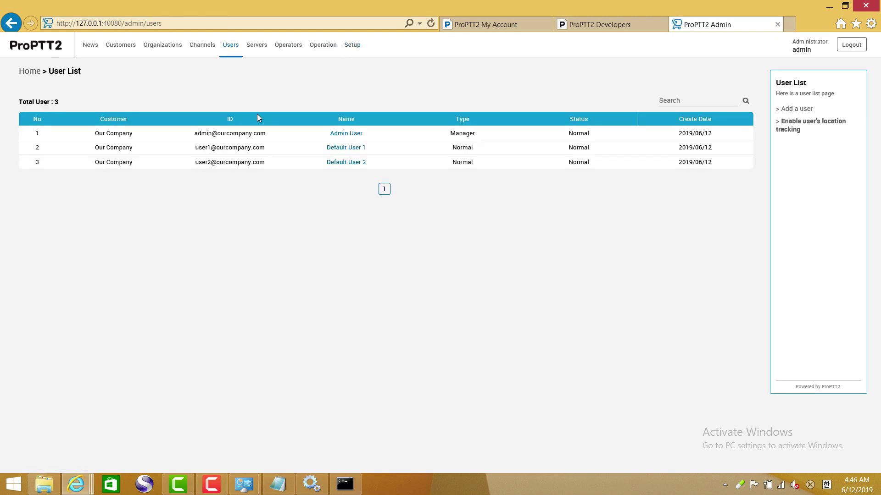
# - Check the e-mail-style IDs of the admin and default users in the User List
pyautogui.moveTo(273, 135); pyautogui.dragTo(205, 141)
pyautogui.moveTo(269, 150); pyautogui.dragTo(221, 150)
pyautogui.moveTo(279, 164); pyautogui.dragTo(200, 162)
pyautogui.click(272, 209)
# - Read the guide's section 9 restart-all-servers instruction and bring the Services window back
pyautogui.click(599, 28)
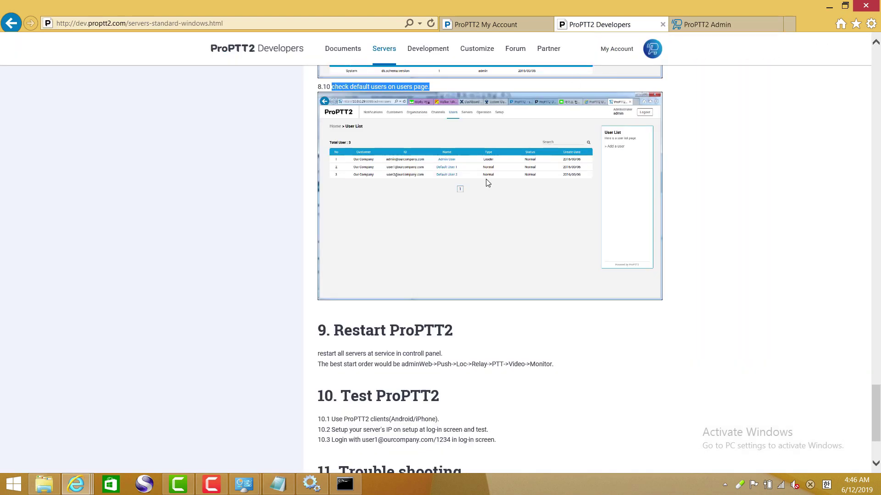
pyautogui.scroll(-3, 477, 232)
pyautogui.moveTo(446, 234); pyautogui.dragTo(324, 230)
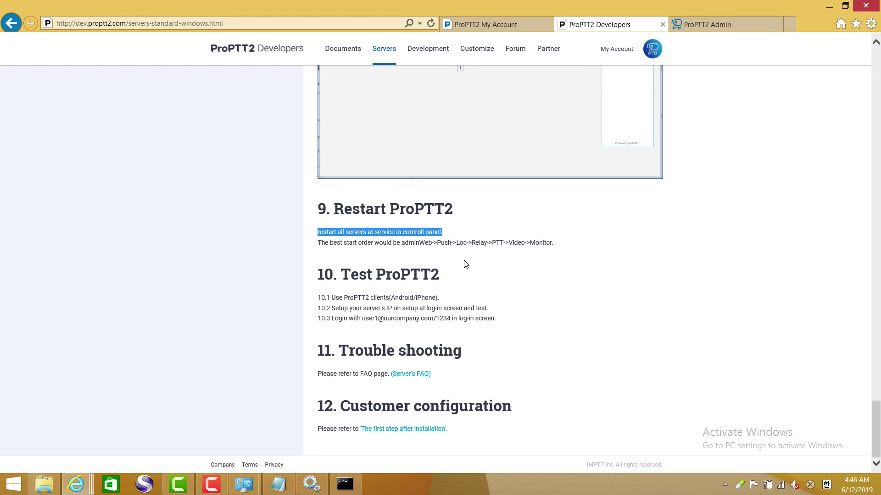
pyautogui.click(493, 27)
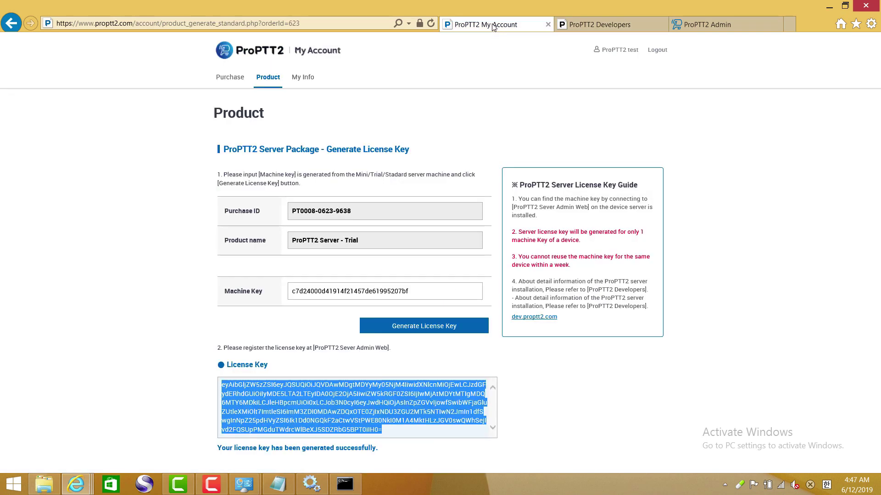
pyautogui.click(580, 27)
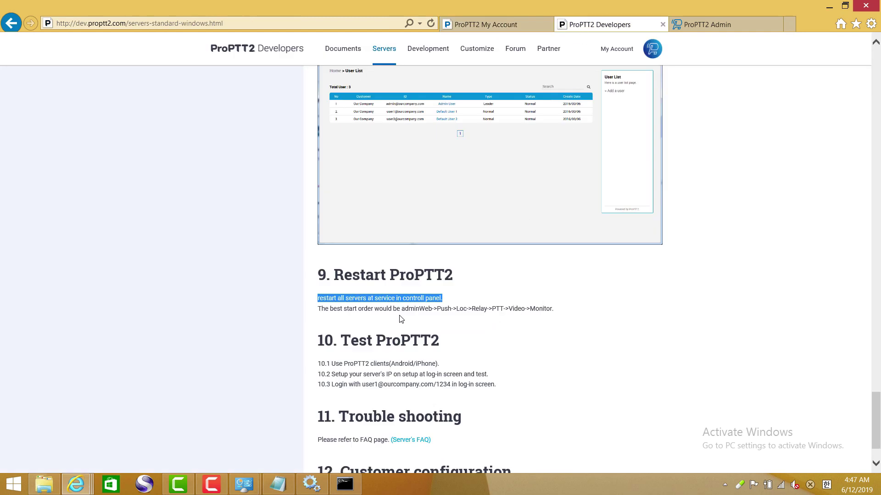
pyautogui.click(324, 486)
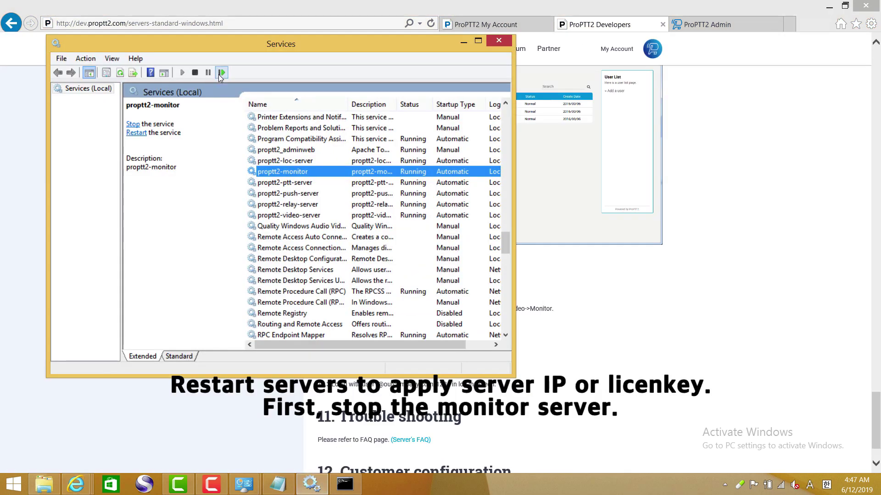
# - Stop proptt2-monitor and restart proptt2_adminweb, proptt2-loc-server and proptt2-push-server
pyautogui.click(133, 124)
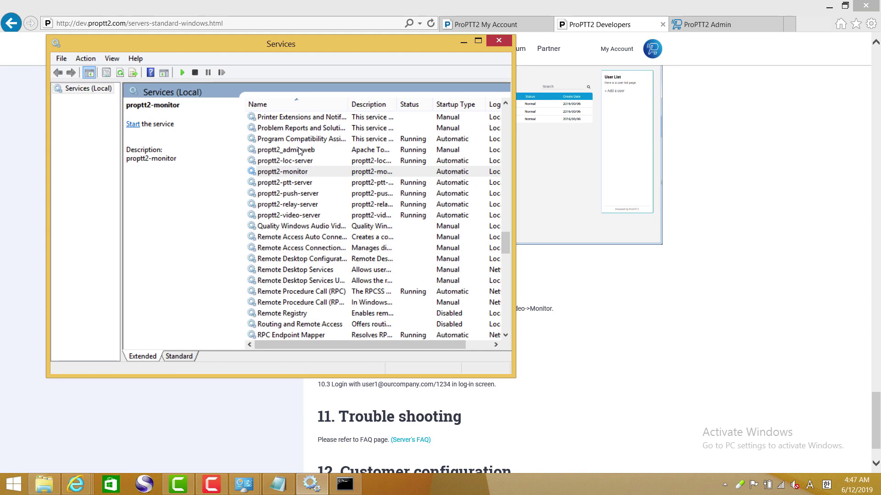
pyautogui.click(299, 153)
pyautogui.click(143, 133)
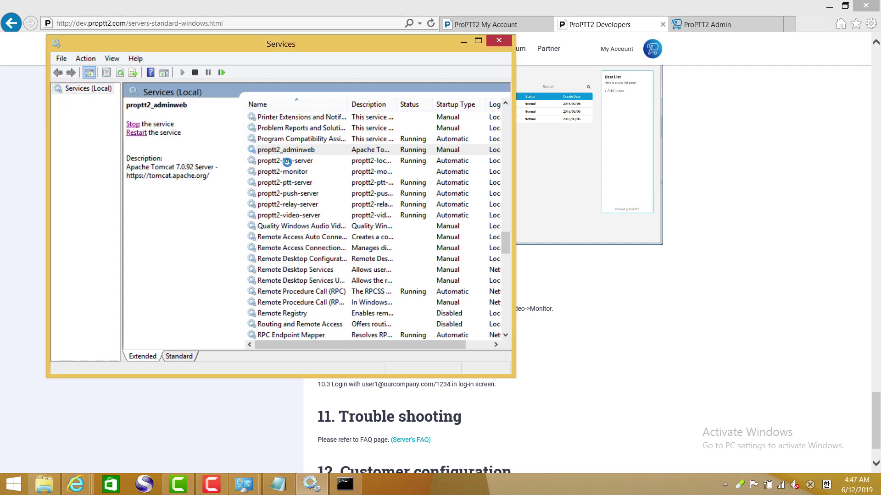
pyautogui.click(286, 161)
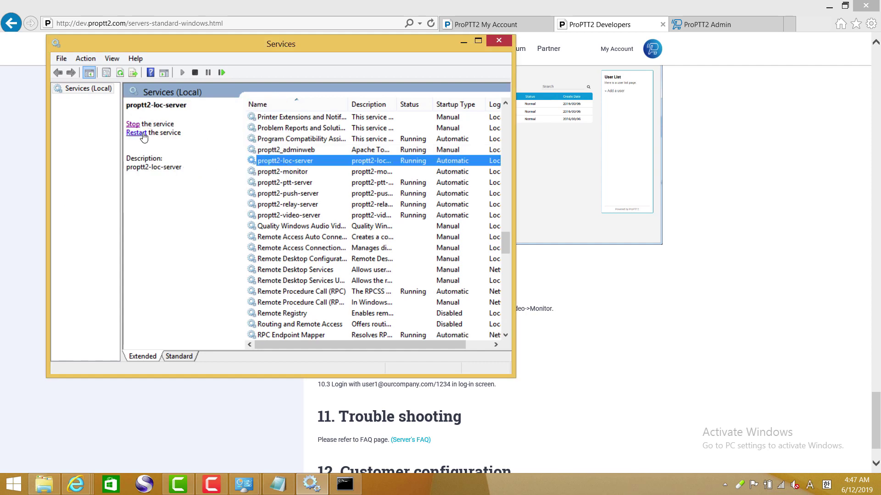
pyautogui.click(142, 133)
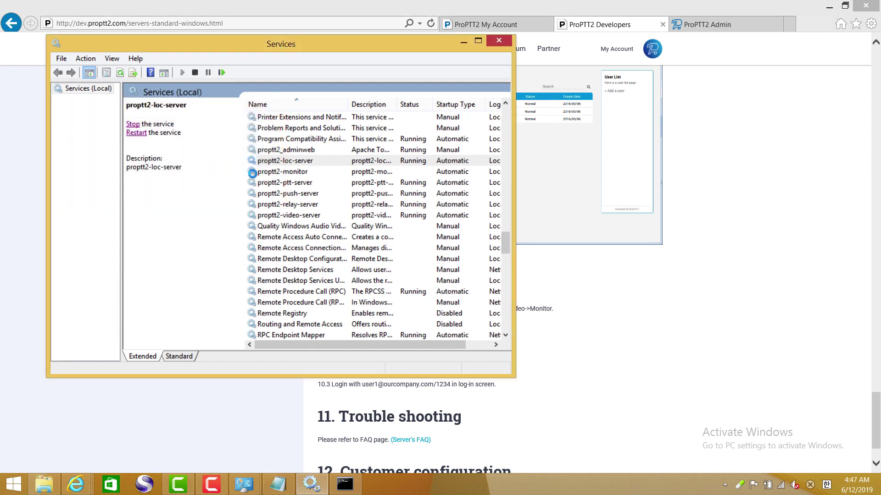
pyautogui.click(292, 194)
pyautogui.click(136, 133)
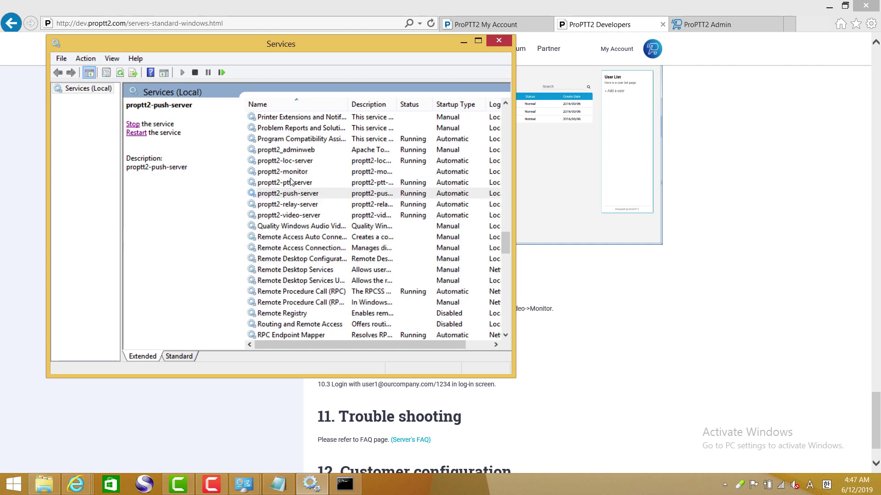
# - Restart the relay, ptt and video servers, then start proptt2-monitor again
pyautogui.click(295, 208)
pyautogui.click(137, 133)
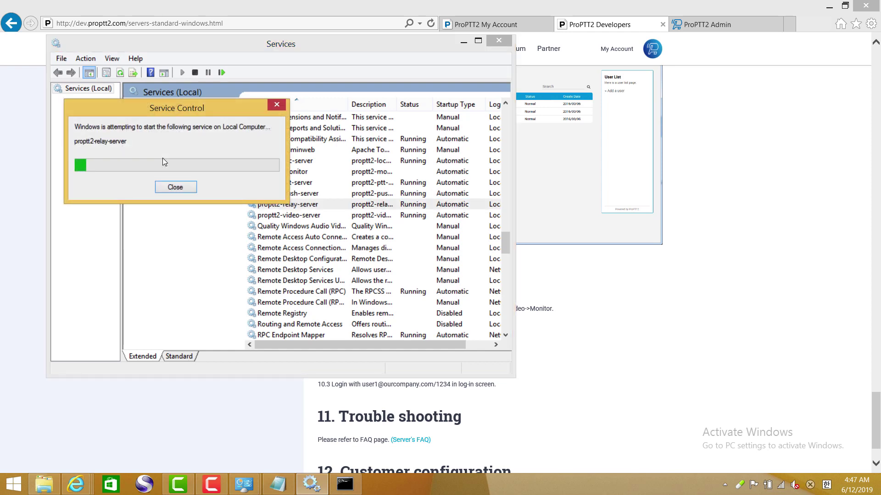
pyautogui.click(289, 183)
pyautogui.click(137, 133)
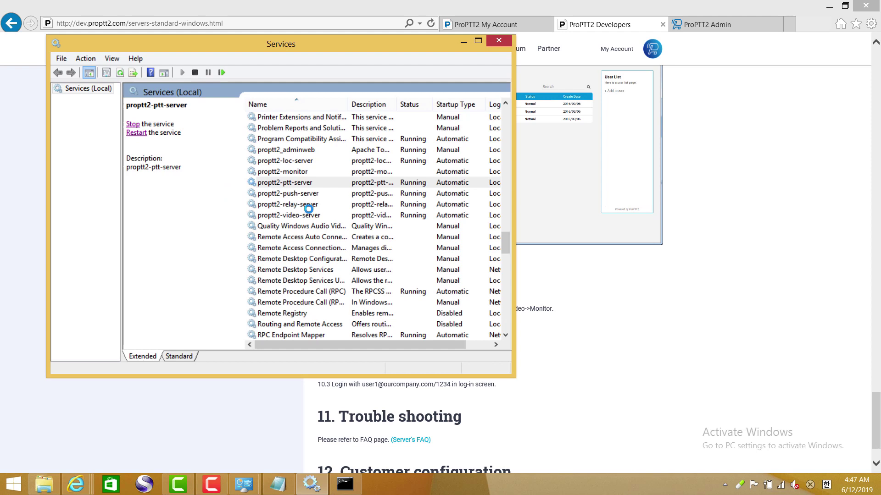
pyautogui.click(305, 205)
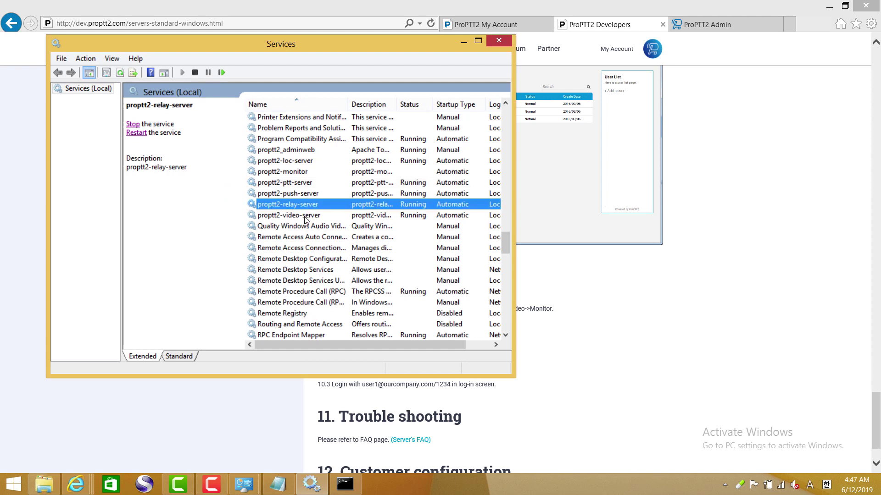
pyautogui.click(305, 215)
pyautogui.click(142, 133)
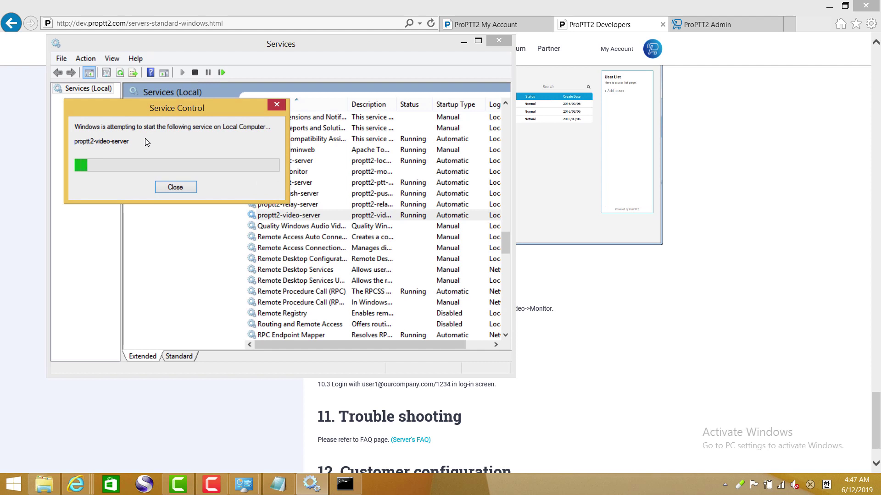
pyautogui.click(292, 173)
pyautogui.click(133, 125)
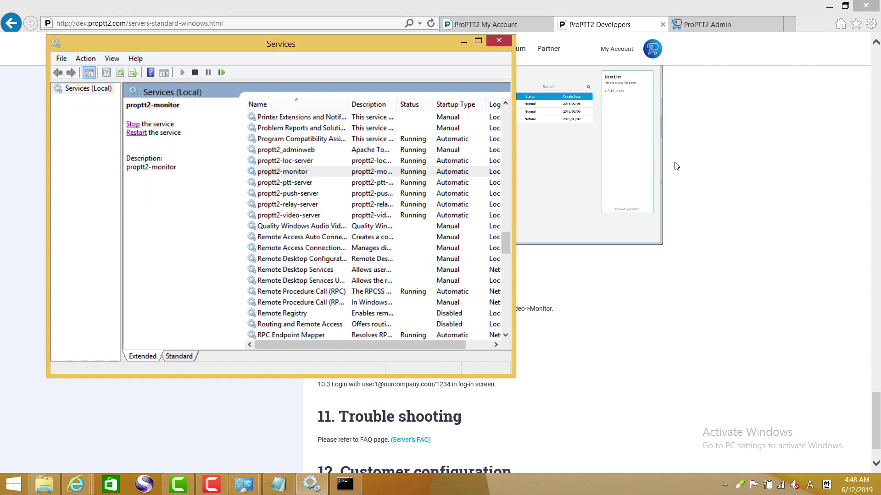
# - Sign back in to ProPTT2 Admin with the operator ID, password and captcha to reload the User List
pyautogui.click(708, 24)
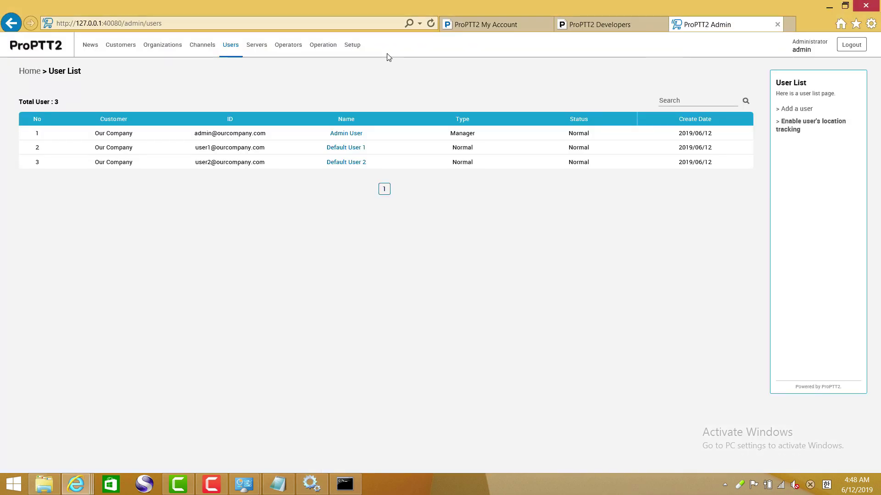
pyautogui.click(229, 47)
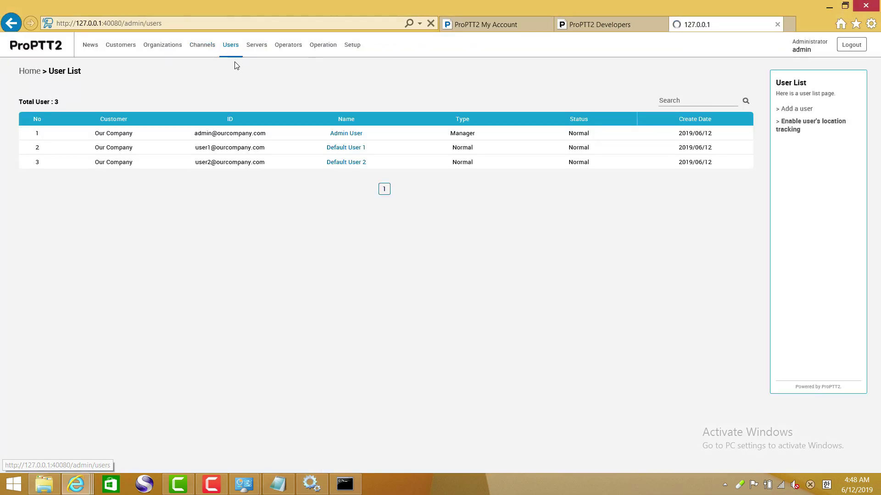
pyautogui.click(446, 139)
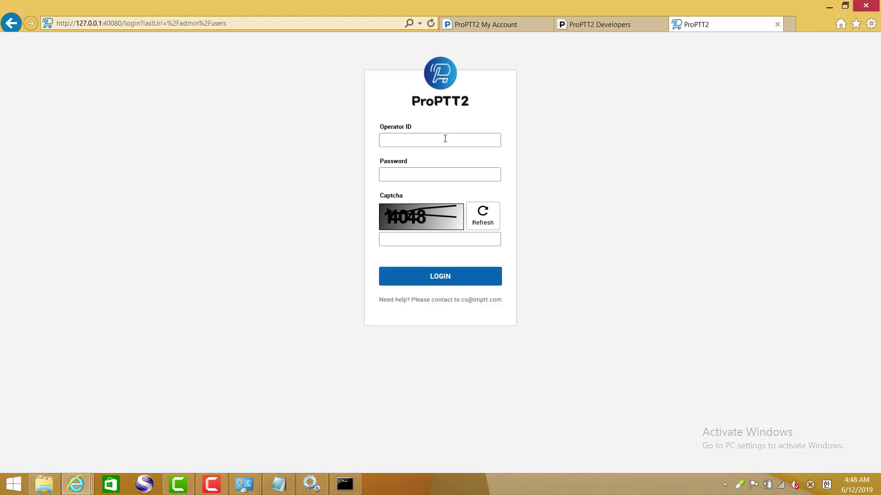
pyautogui.write('a')
pyautogui.press('Tab')
pyautogui.press('Tab')
pyautogui.write('1')
pyautogui.press('Return')
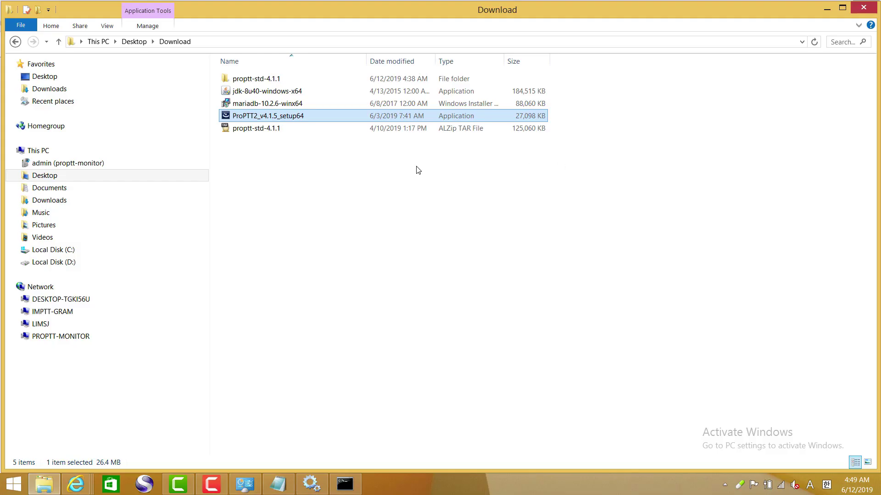
# - Install ProPTT2_v4.1.5_setup64 to the default folder, accepting the license, and launch the client
pyautogui.doubleClick(228, 117)
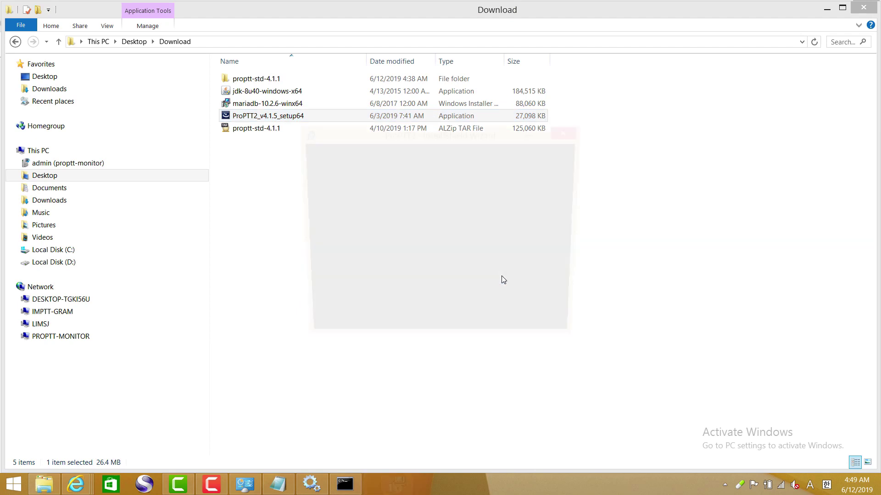
pyautogui.click(516, 335)
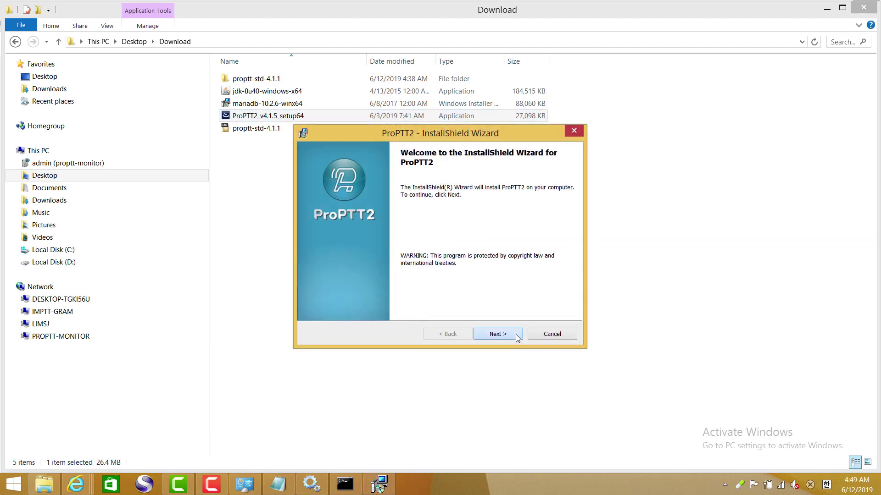
pyautogui.click(411, 293)
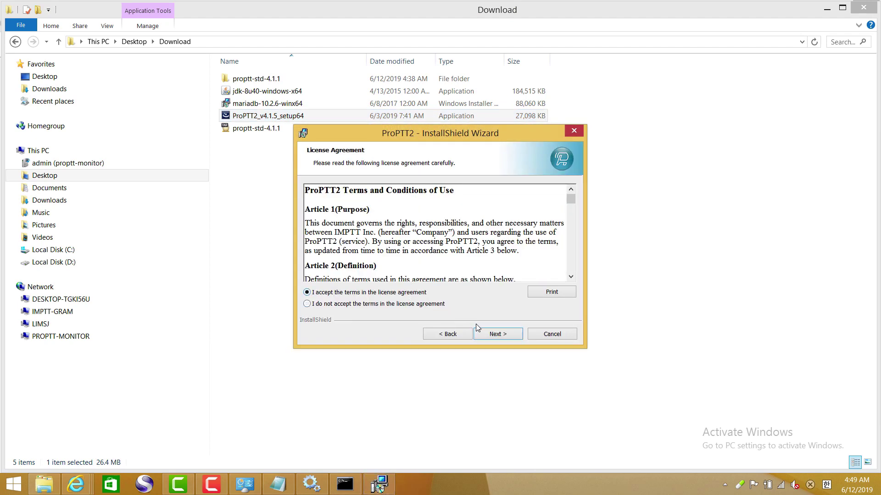
pyautogui.click(490, 335)
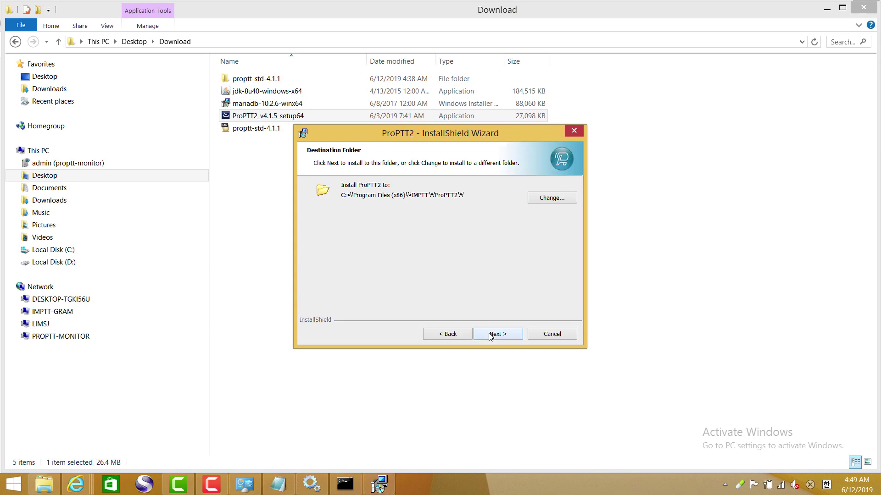
pyautogui.click(489, 334)
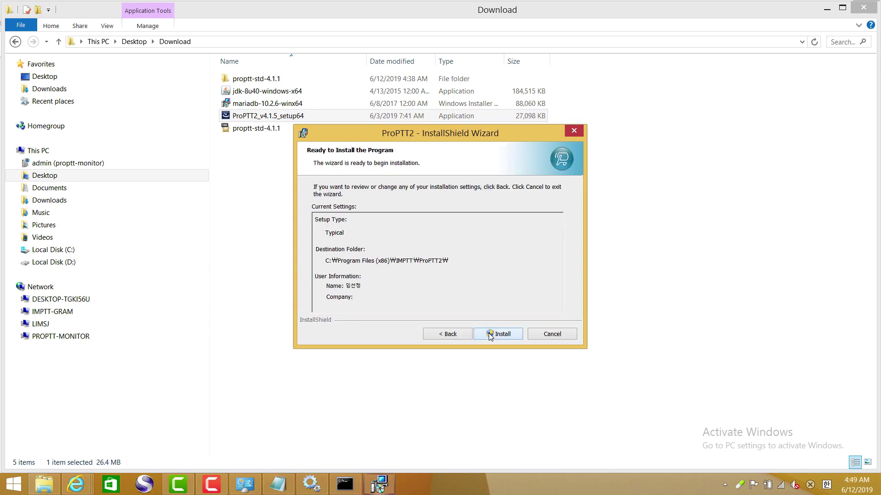
pyautogui.click(492, 333)
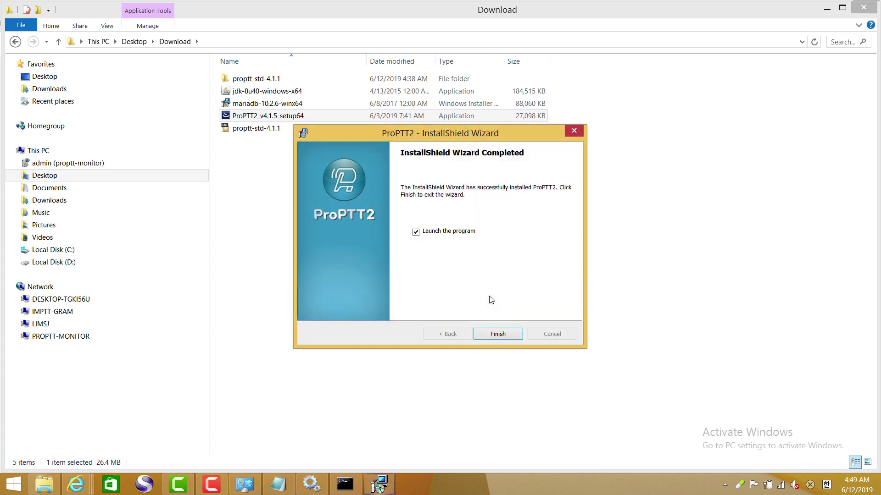
pyautogui.click(498, 335)
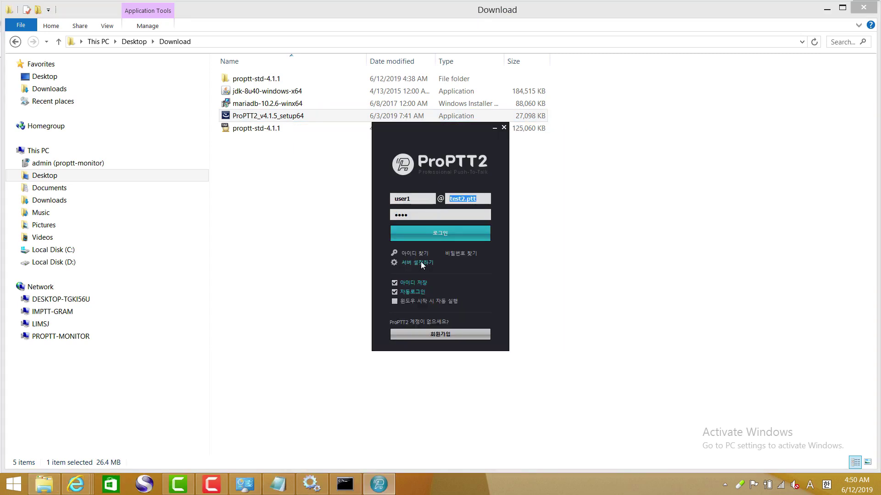
# - Switch the client to manual server setup and run ipconfig to find the machine's IP address
pyautogui.click(420, 262)
pyautogui.click(408, 216)
pyautogui.click(425, 242)
pyautogui.write('1')
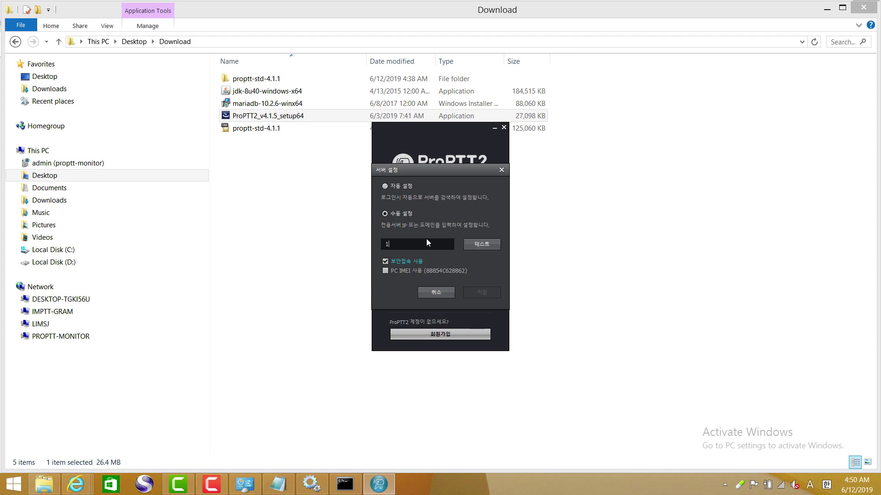
pyautogui.write('27.0.0.')
pyautogui.press('BackSpace')
pyautogui.press('BackSpace')
pyautogui.press('BackSpace')
pyautogui.press('BackSpace')
pyautogui.press('BackSpace')
pyautogui.press('BackSpace')
pyautogui.press('BackSpace')
pyautogui.press('BackSpace')
pyautogui.press('BackSpace')
pyautogui.click(344, 483)
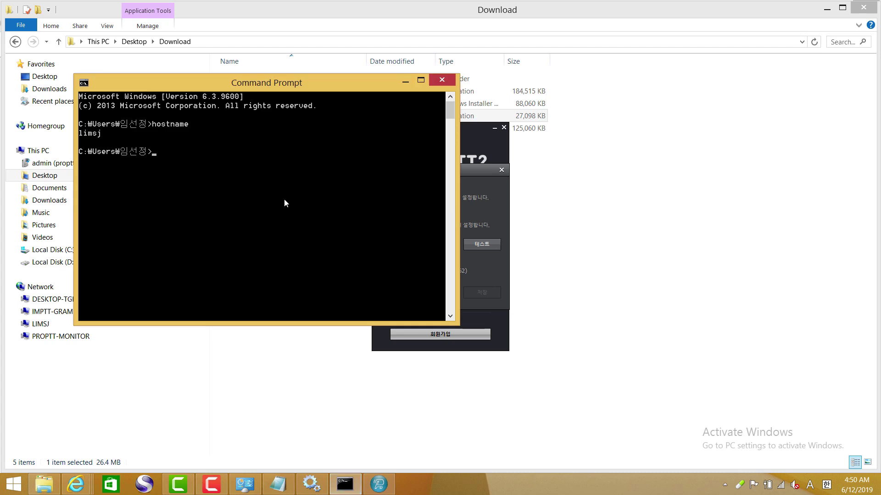
pyautogui.write('ipconfig')
pyautogui.press('Return')
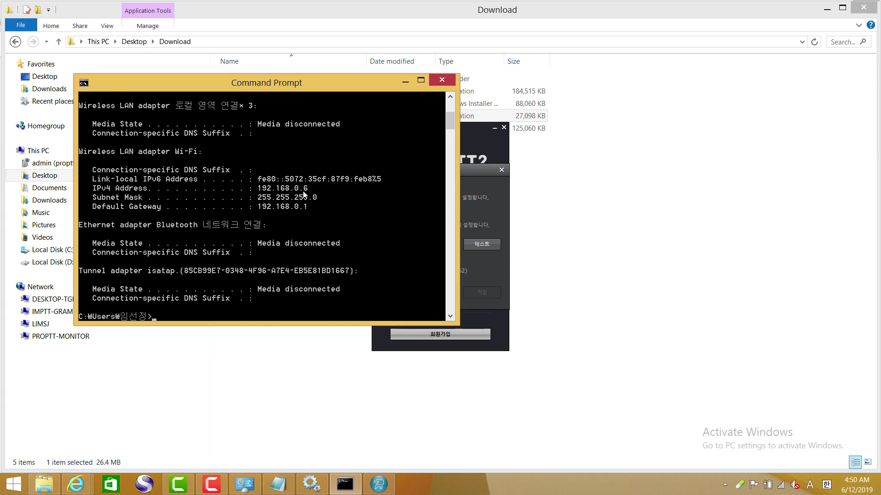
# - Set the server address to 192.168.0.6, test the connection, and save it
pyautogui.click(480, 266)
pyautogui.click(423, 245)
pyautogui.write('192.168.0.6')
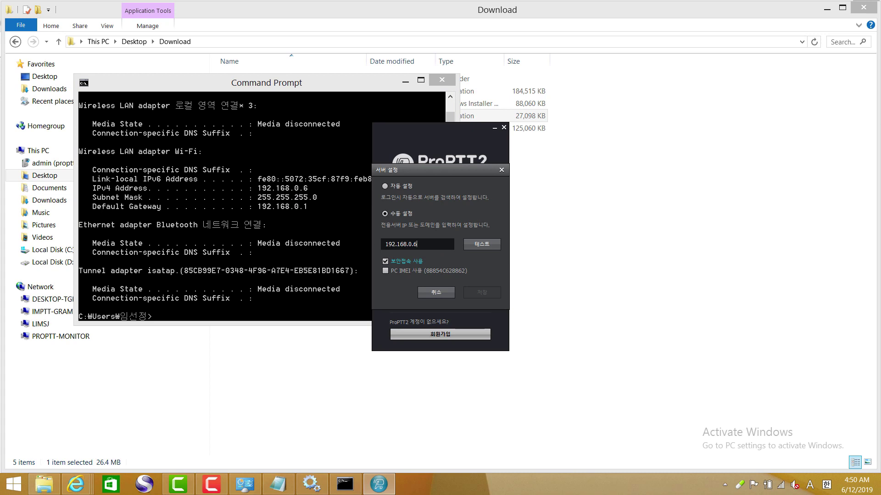
pyautogui.click(489, 246)
pyautogui.click(483, 296)
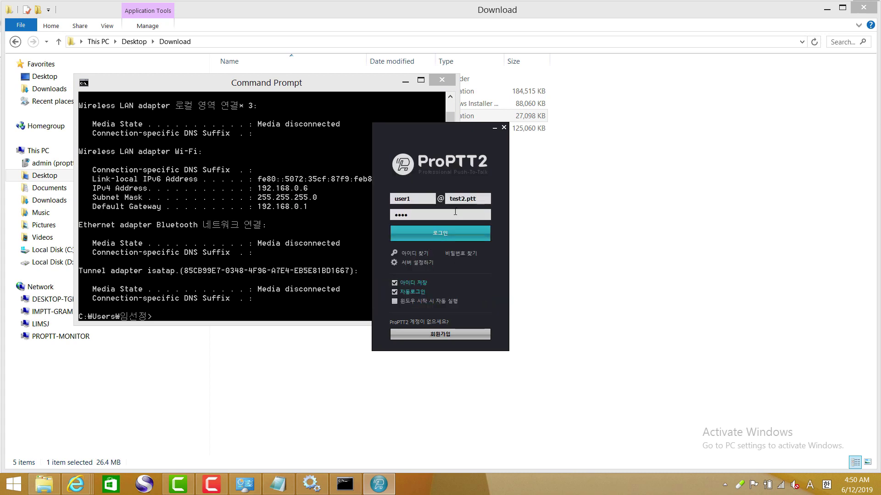
pyautogui.moveTo(479, 198); pyautogui.dragTo(413, 194)
# - Log in with domain ourcompany.com and join Default Channel 1 and Default Channel 2
pyautogui.write('ourcomp')
pyautogui.write('any.com')
pyautogui.click(428, 232)
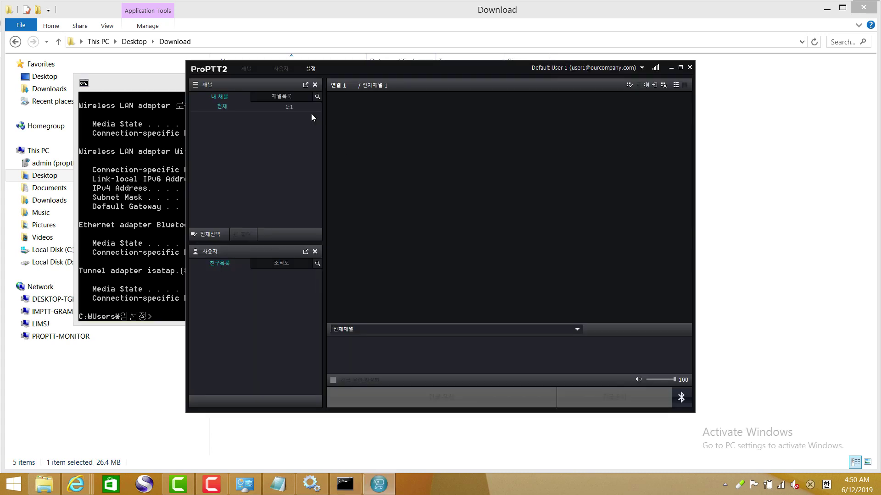
pyautogui.click(291, 99)
pyautogui.click(315, 129)
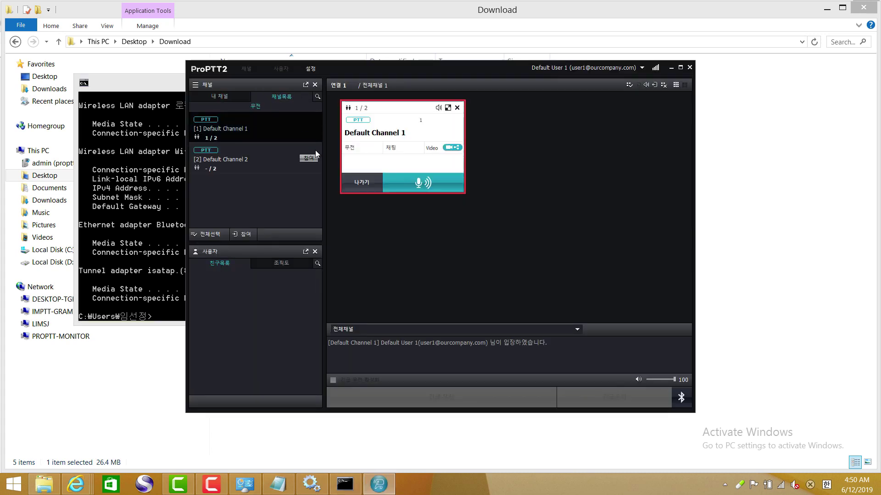
pyautogui.click(314, 158)
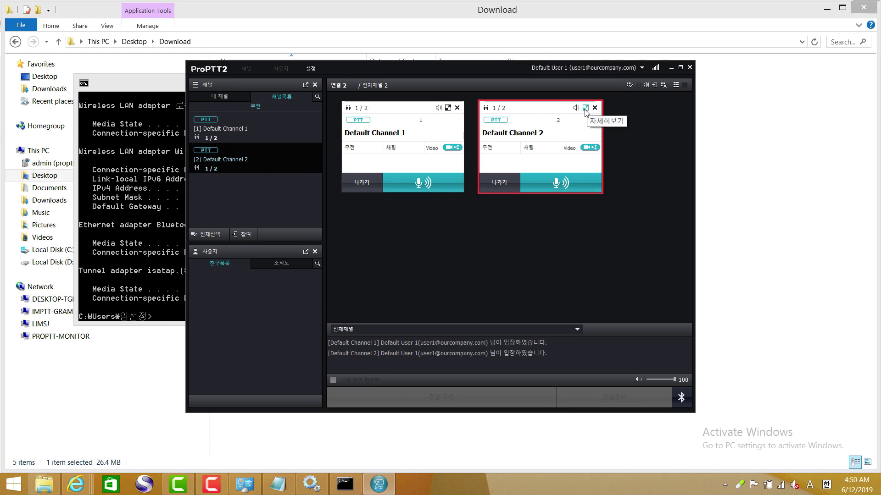
pyautogui.click(448, 109)
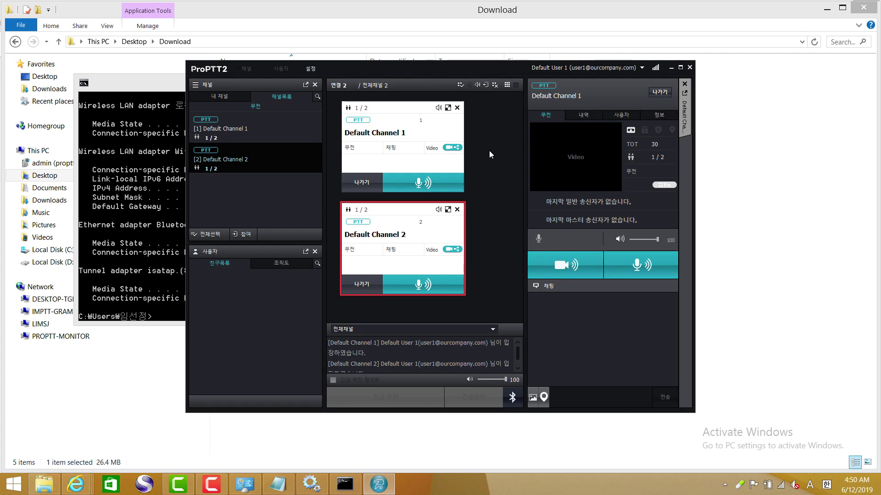
# - Change the client interface language to English in the settings
pyautogui.click(311, 69)
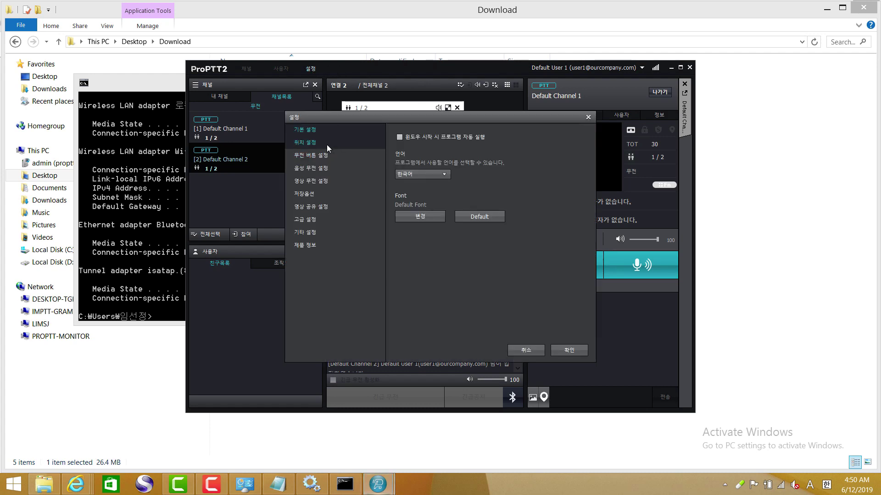
pyautogui.click(418, 174)
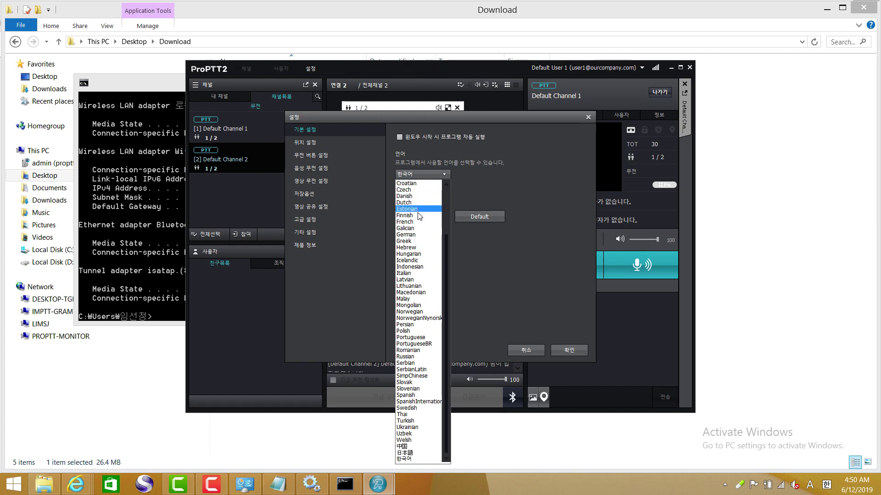
pyautogui.scroll(3, 410, 193)
pyautogui.click(407, 183)
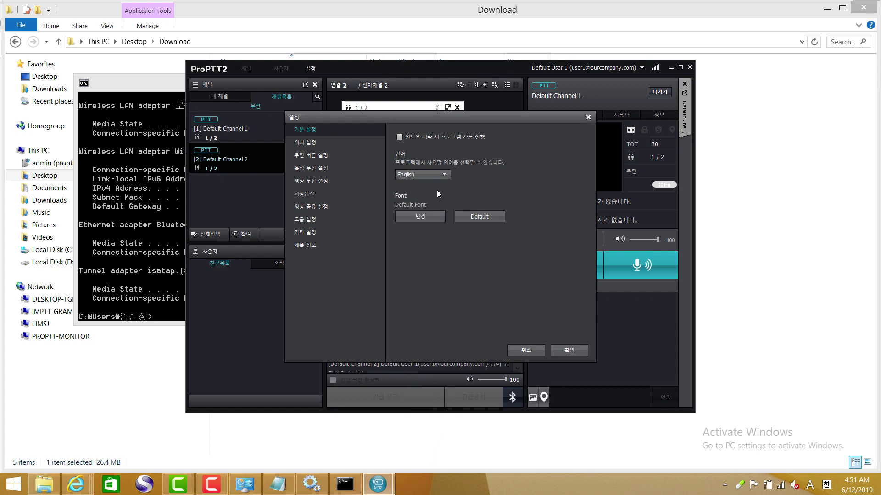
pyautogui.click(570, 350)
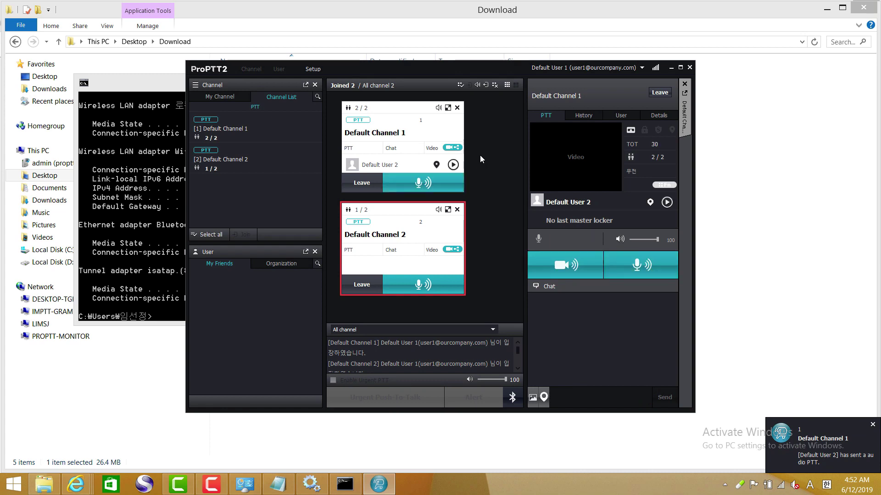
# - Test audio push-to-talk and then video push-to-talk on Default Channel 1
pyautogui.click(627, 265)
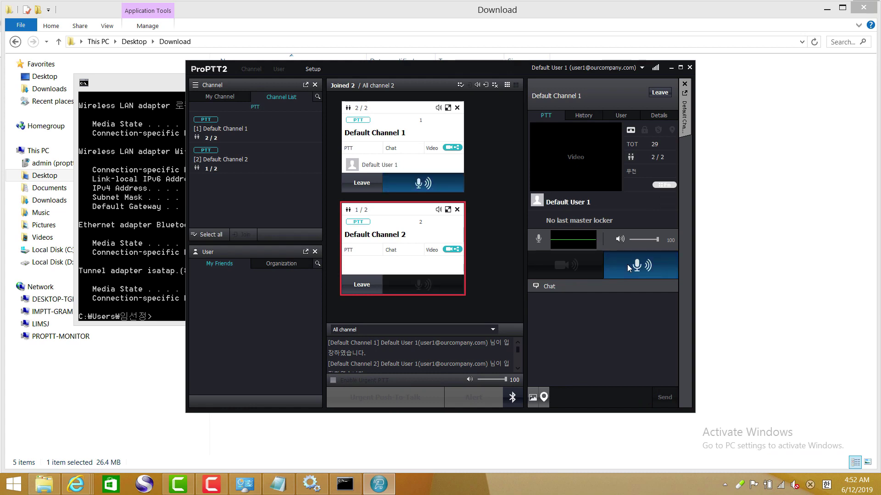
pyautogui.click(627, 267)
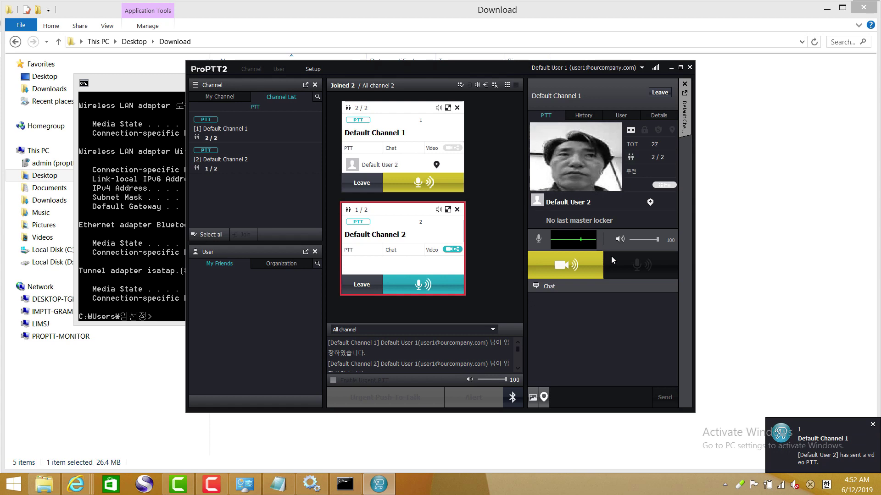
pyautogui.click(580, 265)
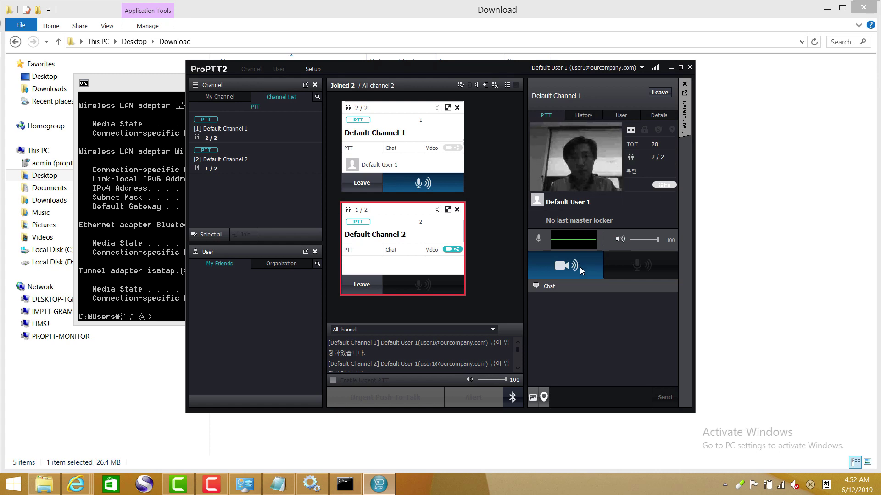
pyautogui.click(576, 273)
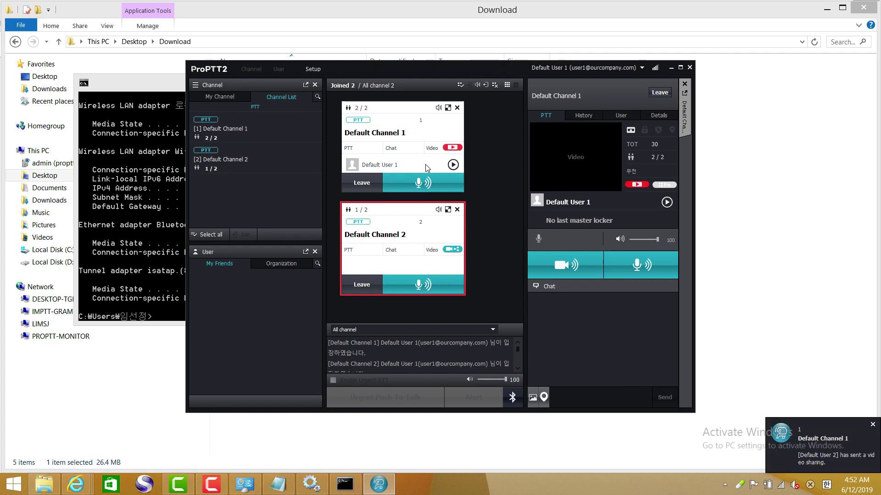
# - Play Default User 2's shared video from Default Channel 1's Video Share list
pyautogui.click(452, 148)
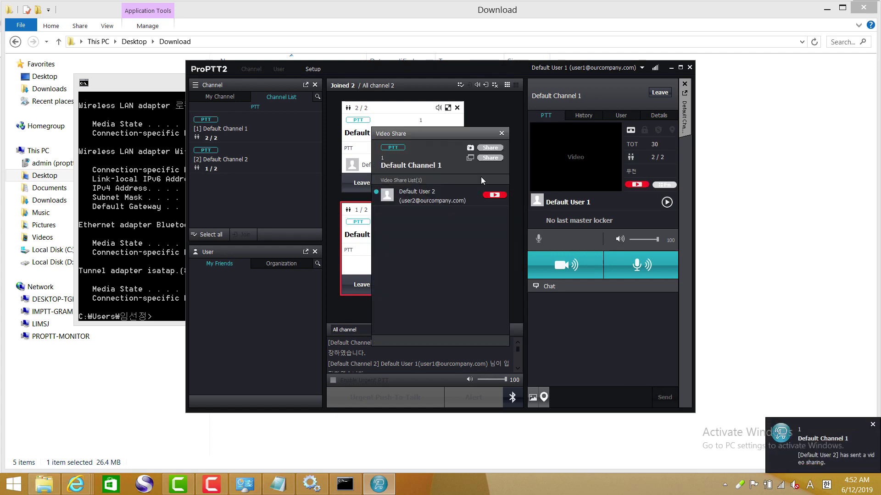
pyautogui.click(495, 195)
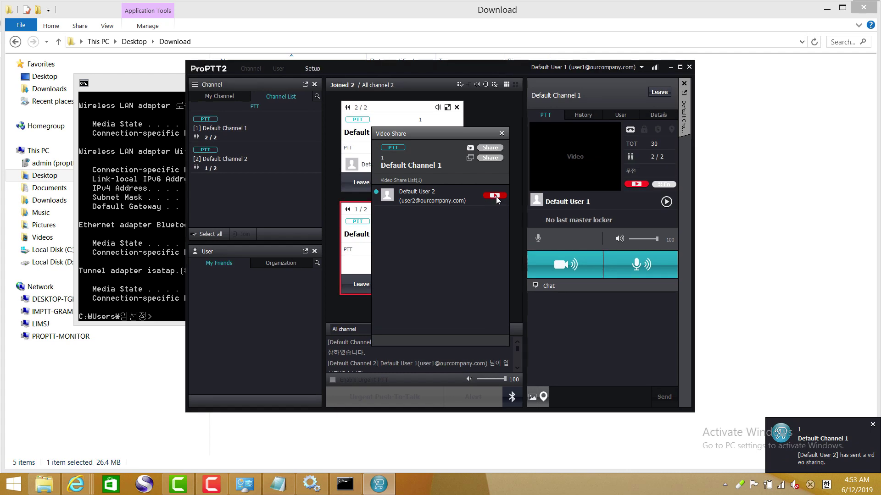
pyautogui.click(363, 13)
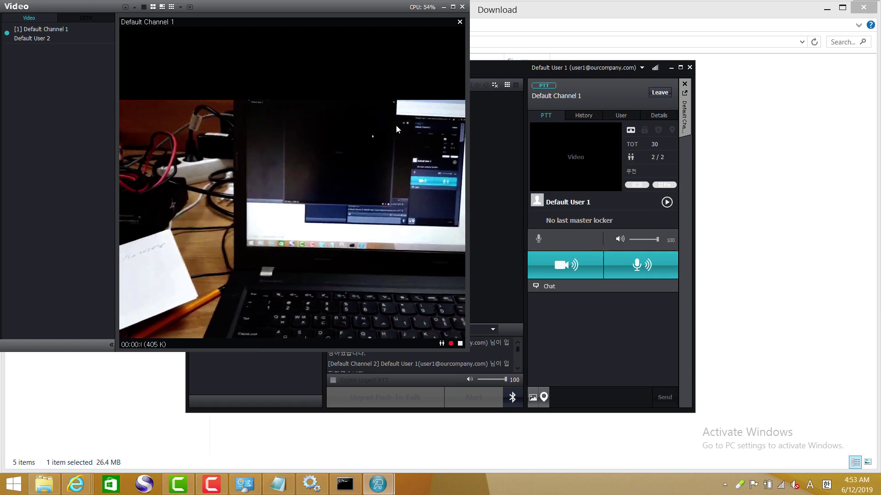
# - Maximize the Video viewer, try the 2x2, 1+7 and 4x4 layouts, move the stream between panes, then close it
pyautogui.click(455, 11)
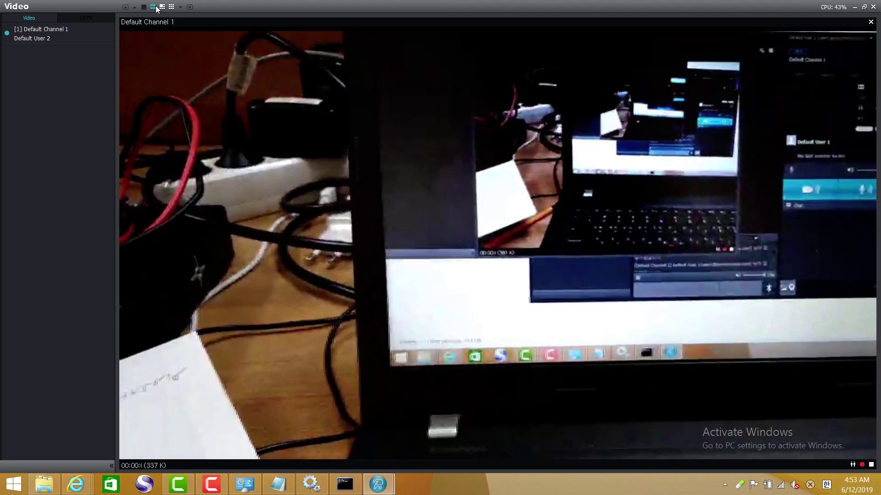
pyautogui.click(153, 7)
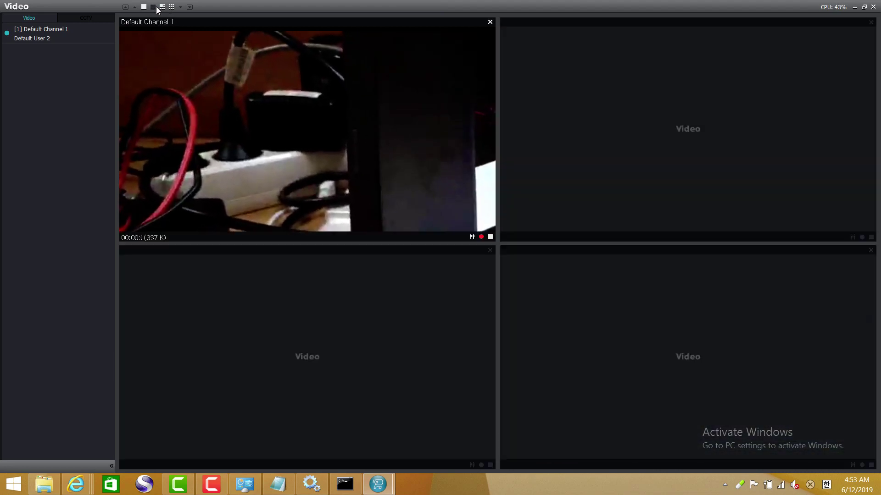
pyautogui.click(162, 7)
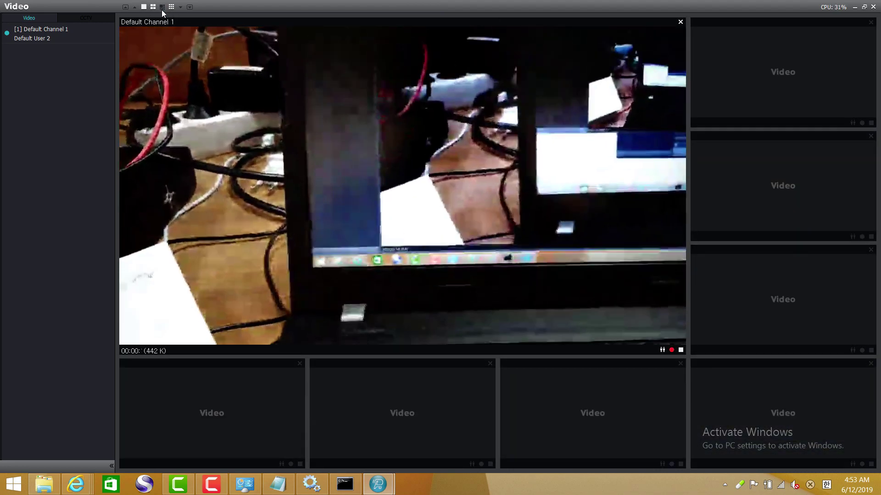
pyautogui.click(171, 6)
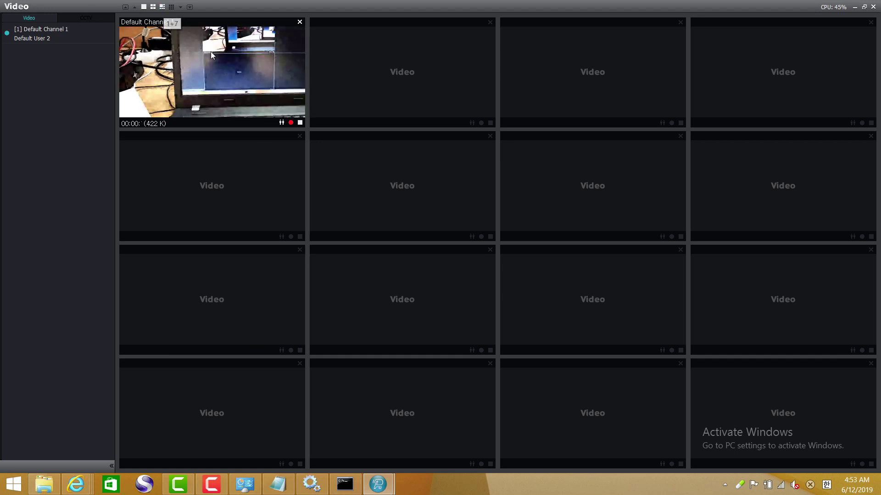
pyautogui.moveTo(235, 74); pyautogui.dragTo(719, 189)
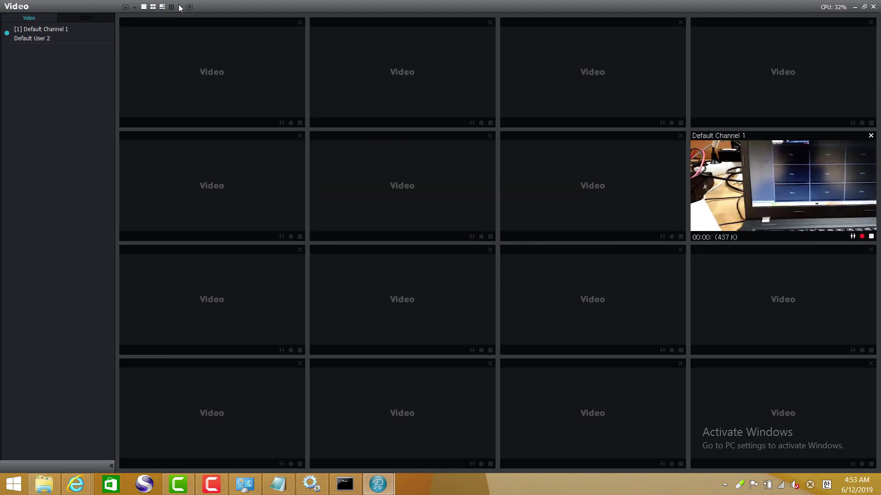
pyautogui.click(153, 7)
pyautogui.moveTo(271, 96); pyautogui.dragTo(562, 128)
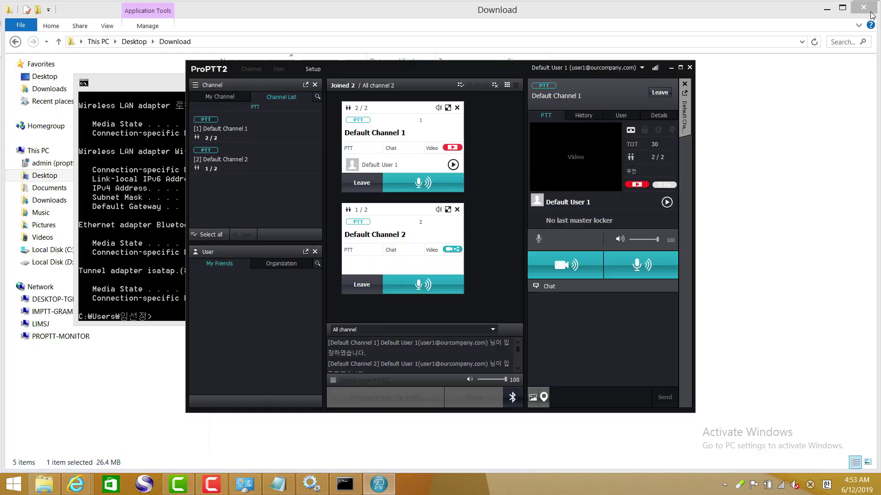
pyautogui.click(873, 6)
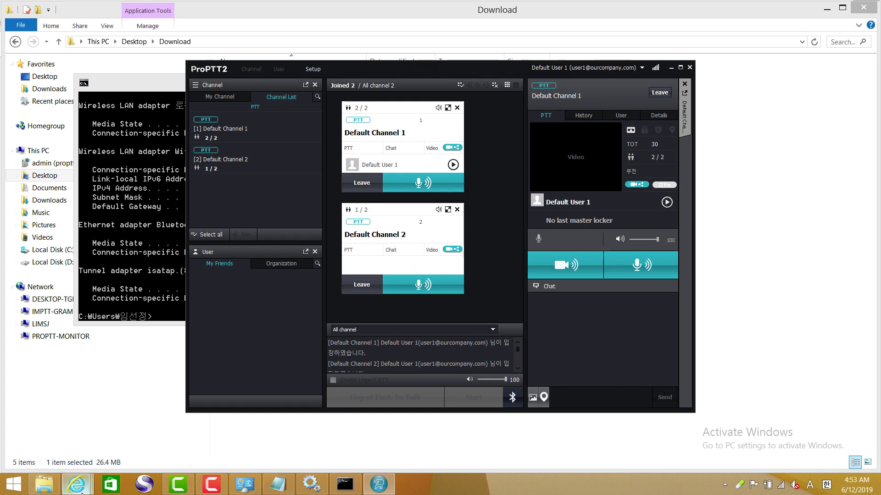
# - Open the Server's FAQ in a new tab and go to the 'Standard 4.1.0 package and above' troubleshooting page
pyautogui.moveTo(76, 484)
pyautogui.click(293, 438)
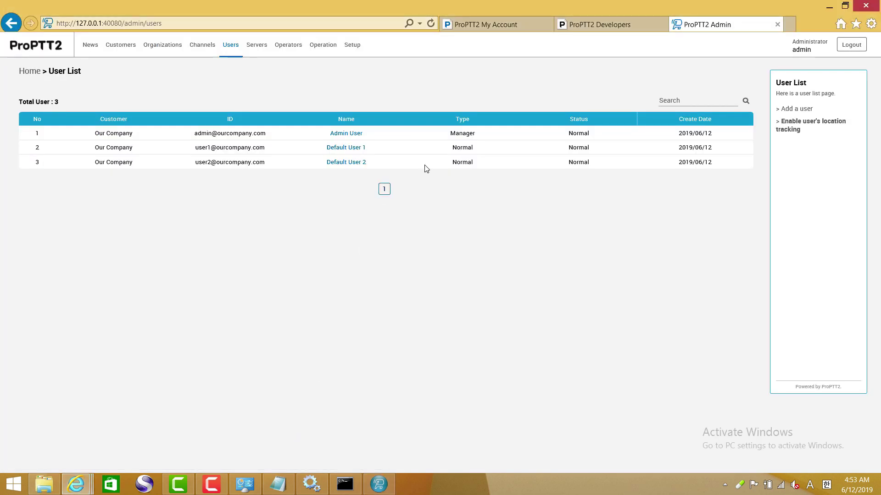
pyautogui.click(596, 24)
pyautogui.click(491, 326)
pyautogui.scroll(-2, 490, 332)
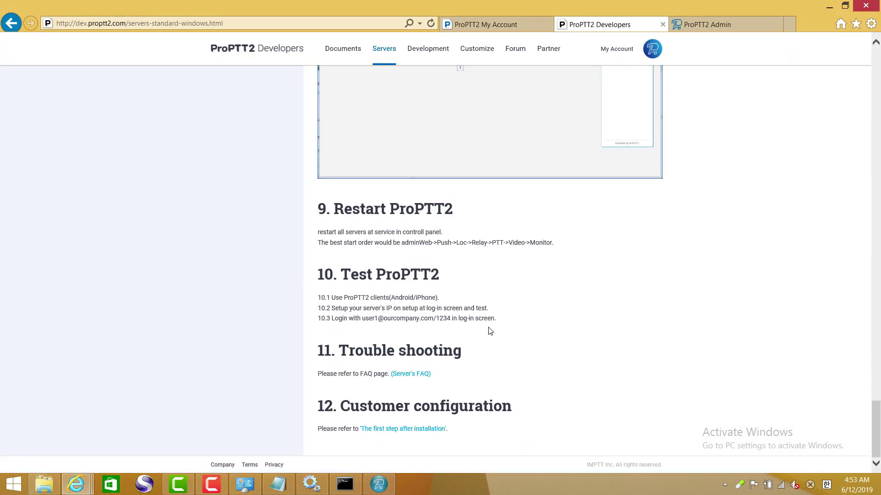
pyautogui.rightClick(412, 376)
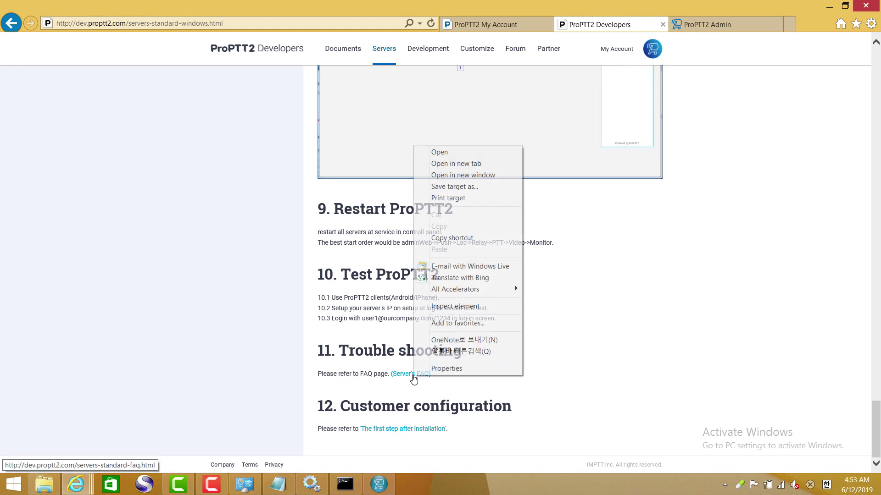
pyautogui.click(459, 164)
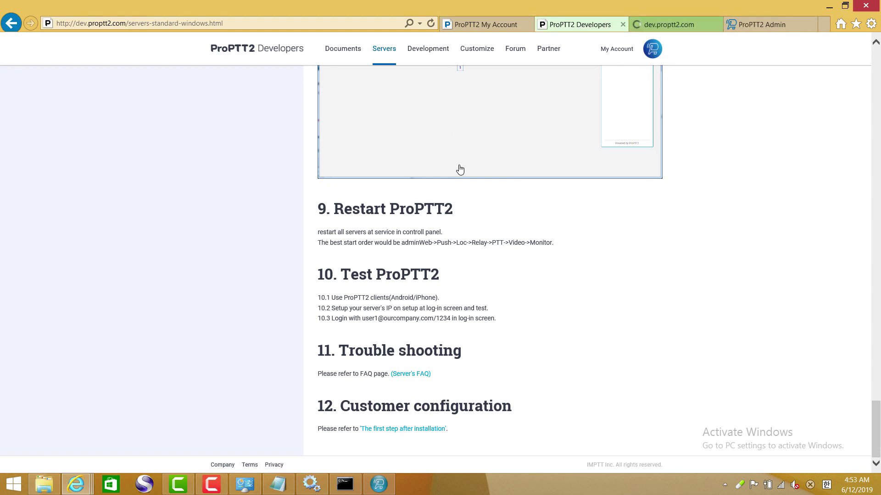
pyautogui.click(674, 26)
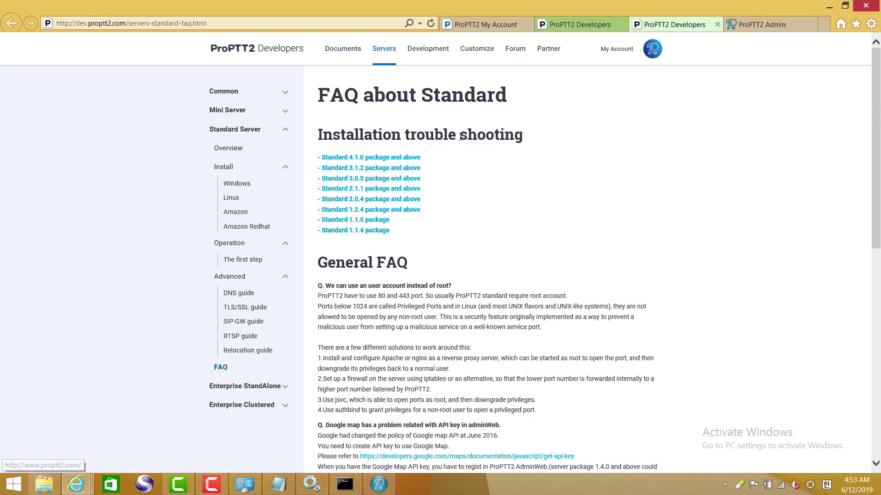
pyautogui.click(383, 159)
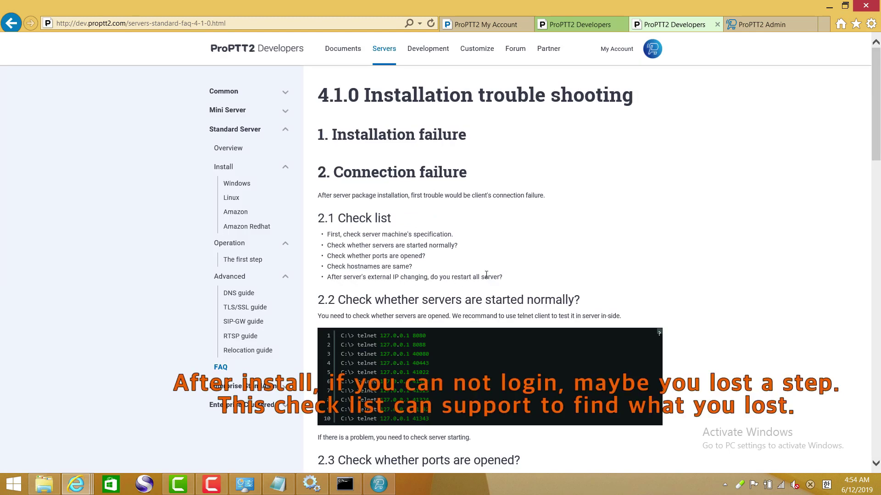
# - Read through the FAQ's installation check list and port sections
pyautogui.moveTo(487, 274); pyautogui.dragTo(329, 234)
pyautogui.scroll(-3, 430, 284)
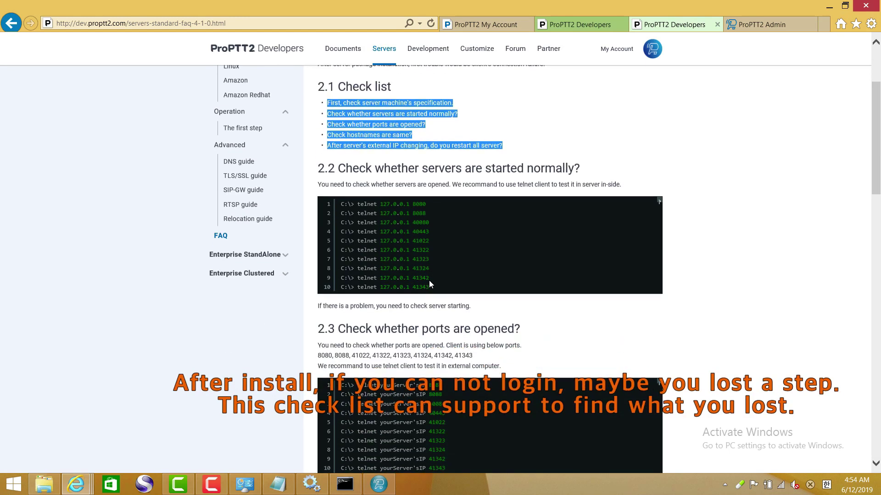
pyautogui.scroll(-3, 430, 284)
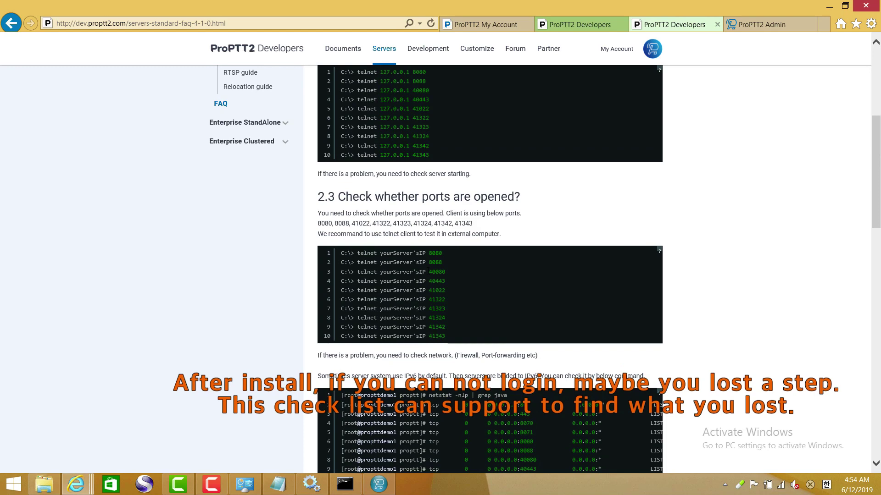
pyautogui.scroll(4, 431, 275)
pyautogui.scroll(-5, 431, 275)
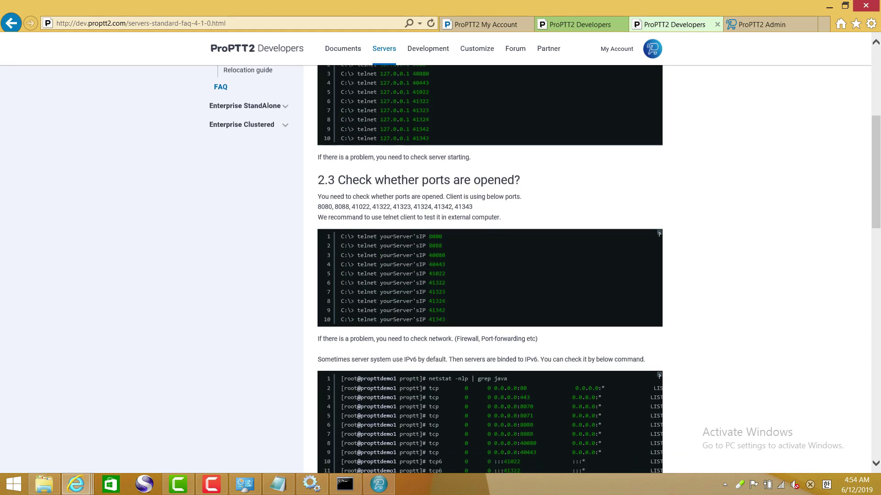
pyautogui.scroll(-1, 431, 275)
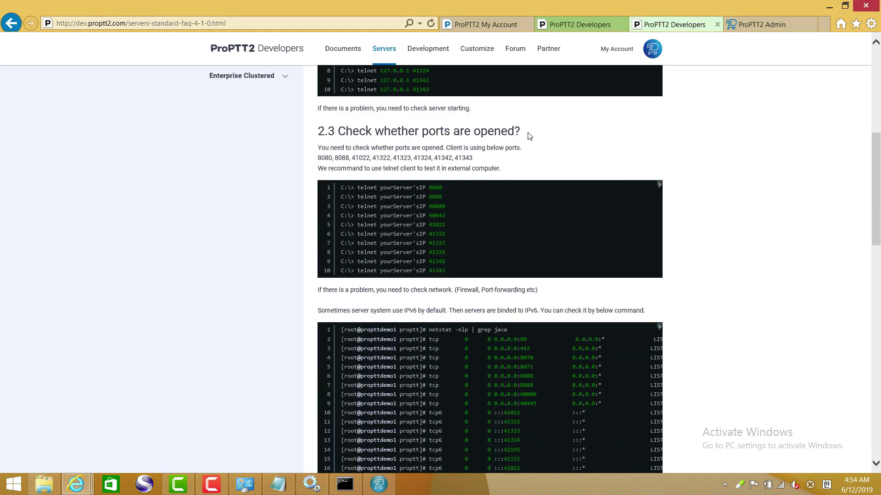
pyautogui.moveTo(528, 135); pyautogui.dragTo(365, 133)
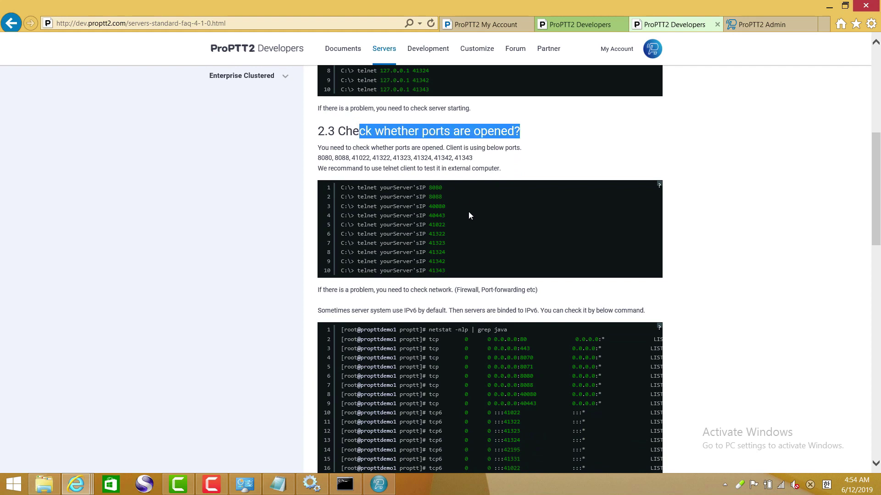
pyautogui.scroll(-5, 470, 221)
# - Review the hostname check and the Log verification sections for Tomcat, Loc and PTT logs
pyautogui.moveTo(546, 277); pyautogui.dragTo(356, 278)
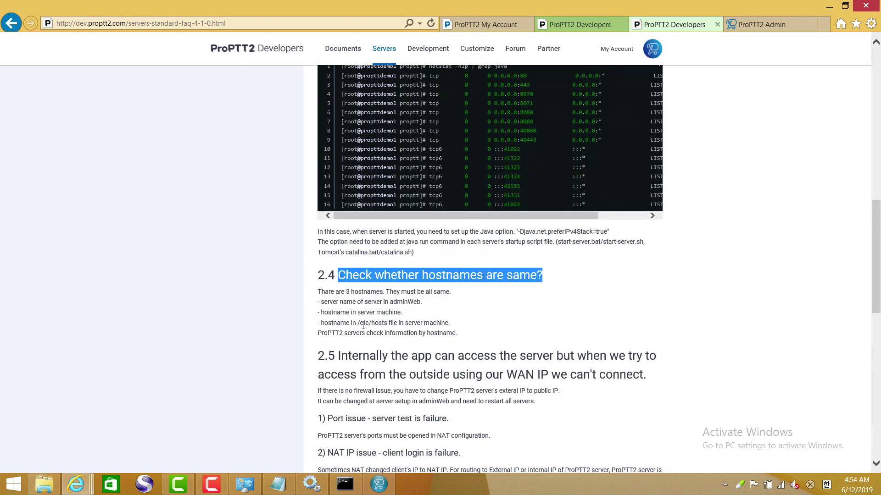
pyautogui.moveTo(321, 302); pyautogui.dragTo(458, 324)
pyautogui.scroll(-2, 494, 321)
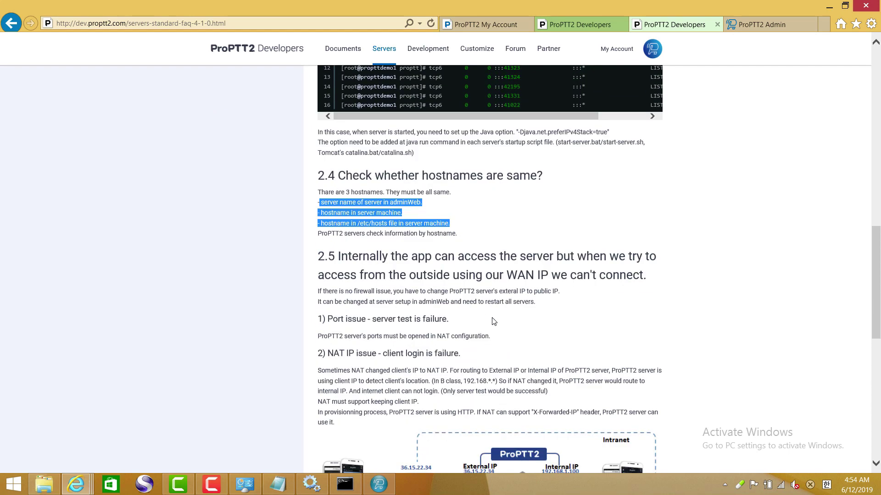
pyautogui.scroll(-1, 494, 321)
pyautogui.scroll(-9, 490, 318)
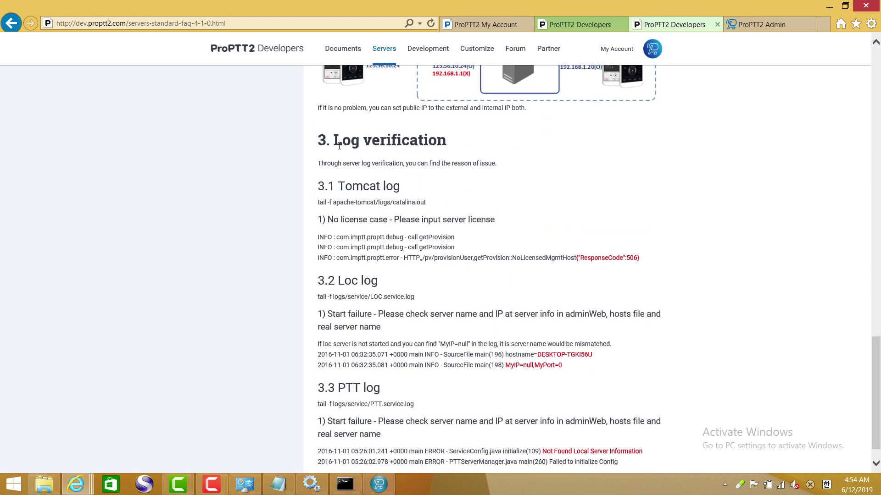
pyautogui.moveTo(334, 140); pyautogui.dragTo(439, 140)
pyautogui.moveTo(338, 186); pyautogui.dragTo(415, 188)
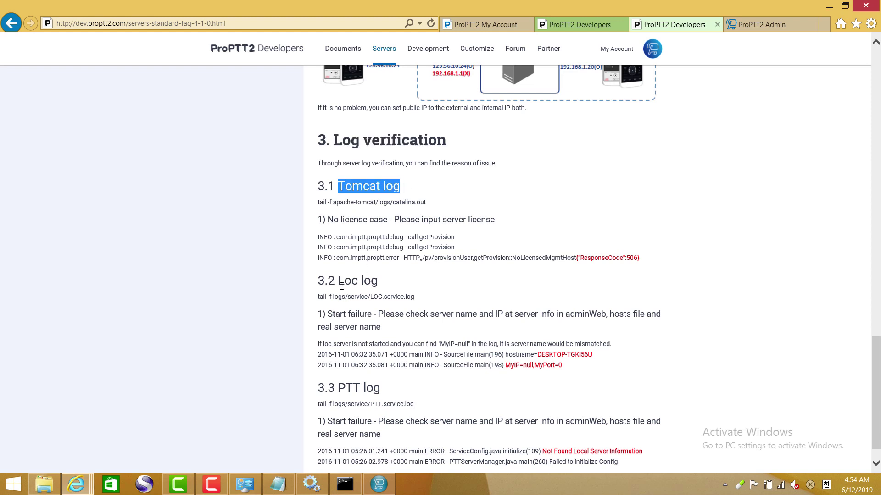
pyautogui.moveTo(340, 280); pyautogui.dragTo(390, 275)
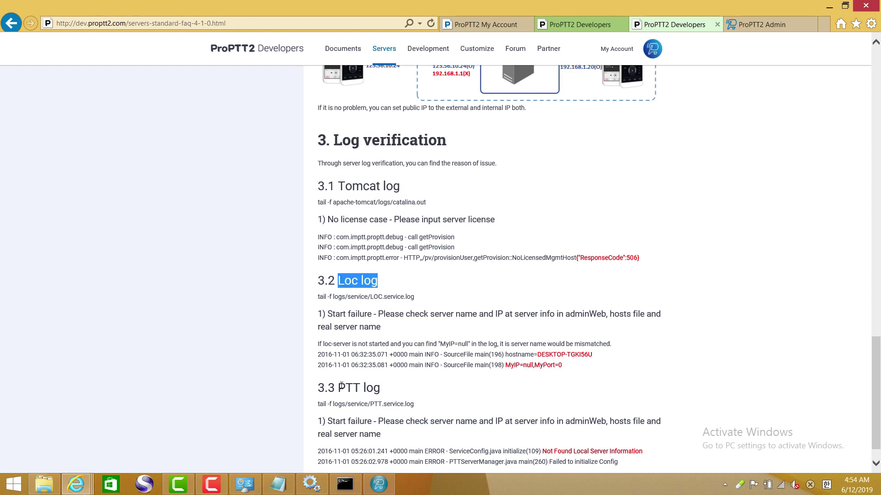
pyautogui.moveTo(341, 386); pyautogui.dragTo(393, 385)
pyautogui.scroll(-1, 386, 313)
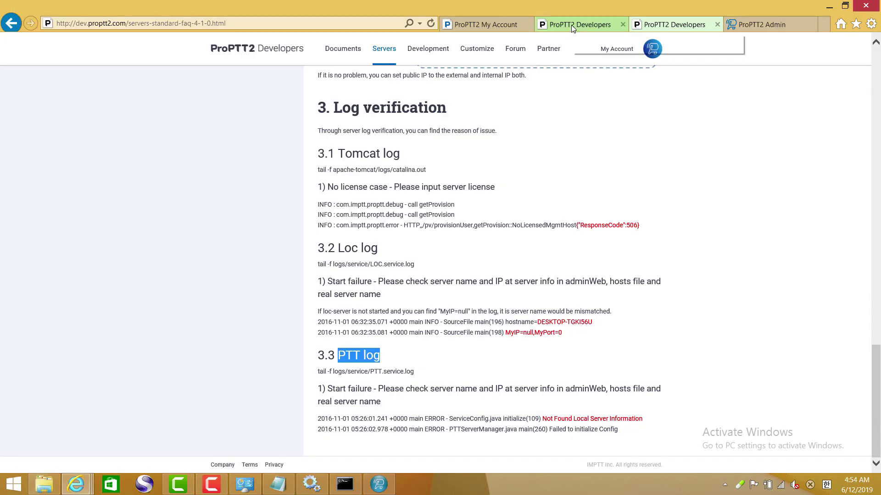
# - Open 'The first step after installation' guide from the Windows install page, then return to the admin User List
pyautogui.click(571, 25)
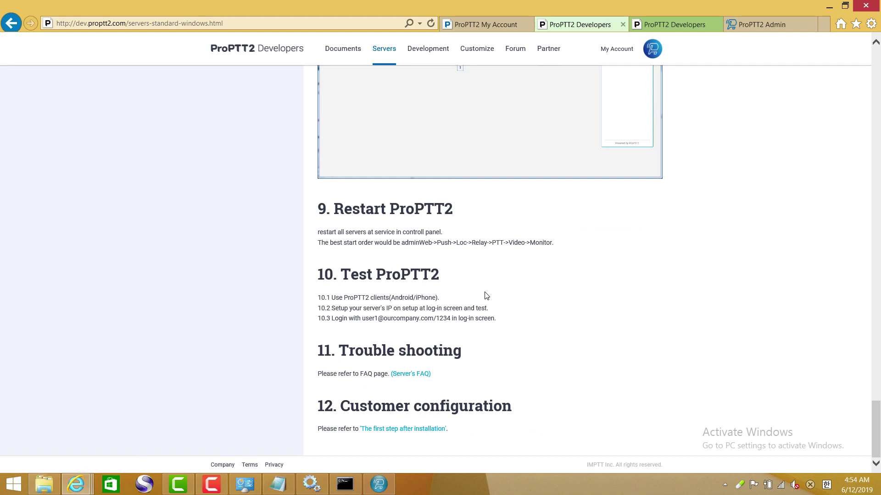
pyautogui.click(409, 433)
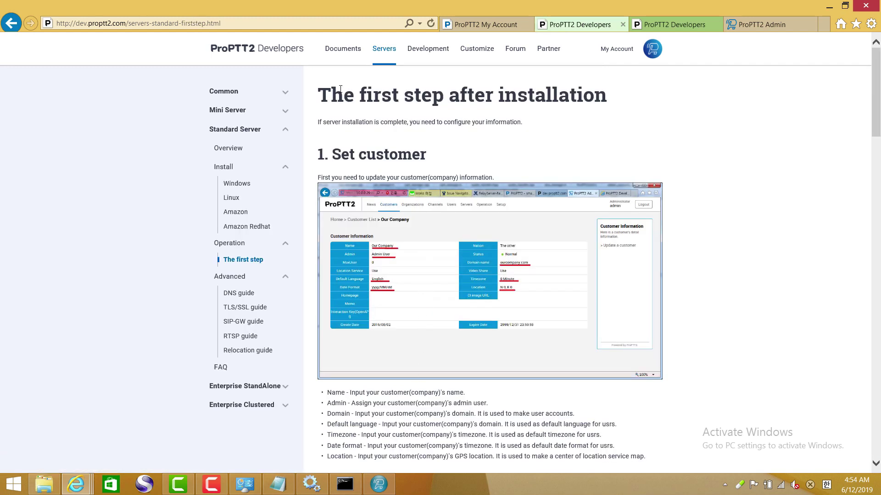
pyautogui.moveTo(322, 96); pyautogui.dragTo(548, 95)
pyautogui.click(472, 155)
pyautogui.scroll(-3, 440, 200)
pyautogui.scroll(3, 440, 201)
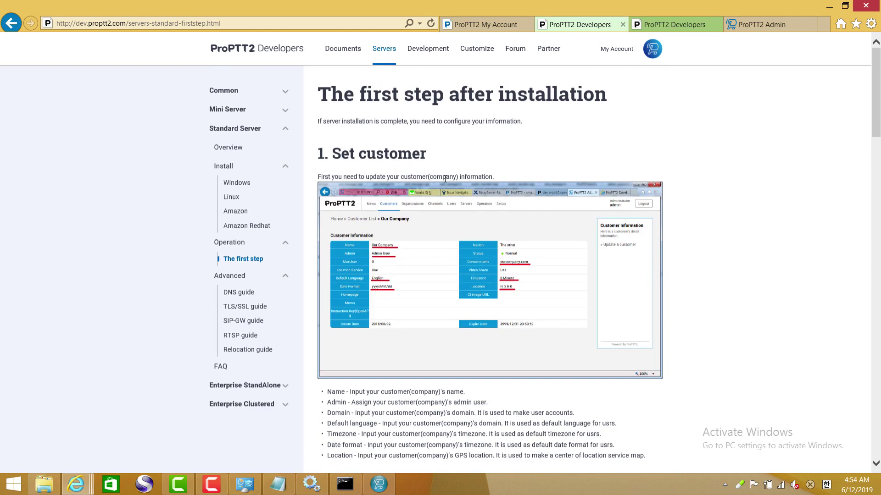
pyautogui.click(740, 31)
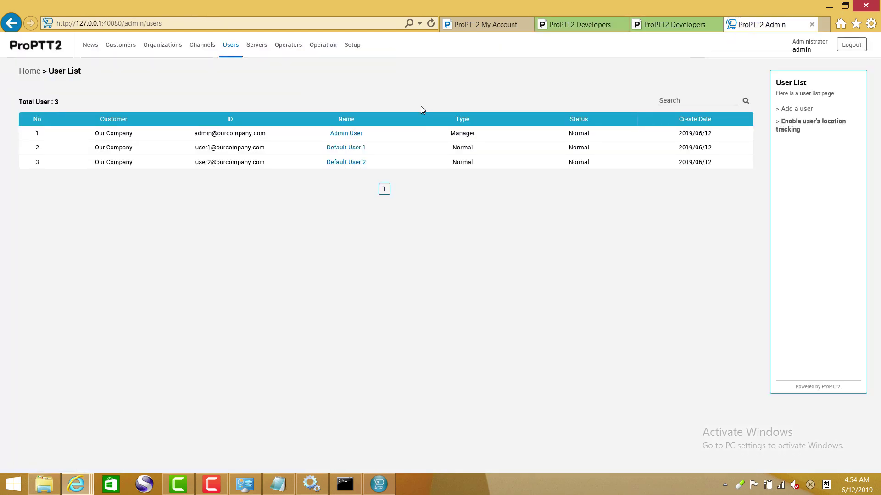
# - Rename customer Our Company to IMPTT with domain imptt.com, view the logo page, then open Users
pyautogui.click(124, 51)
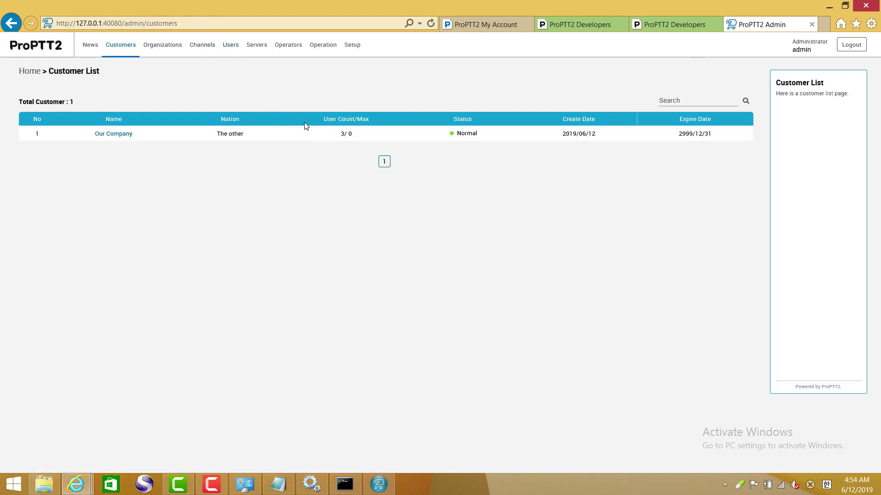
pyautogui.click(120, 136)
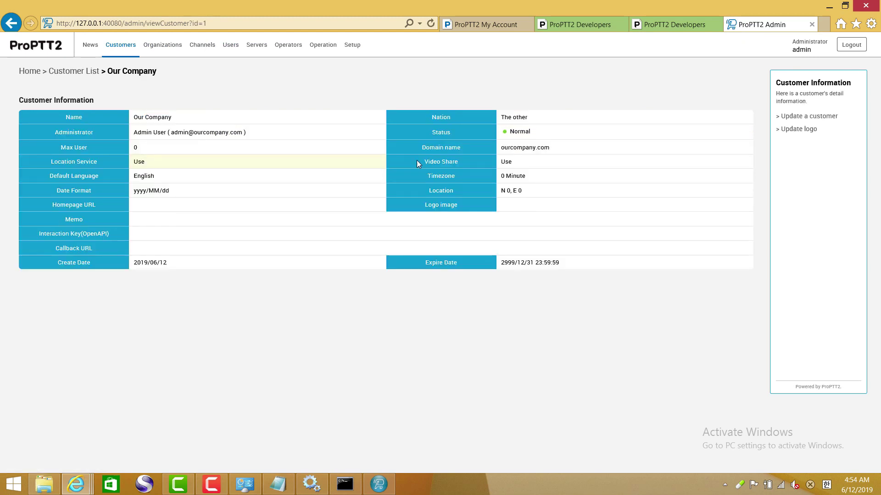
pyautogui.click(798, 120)
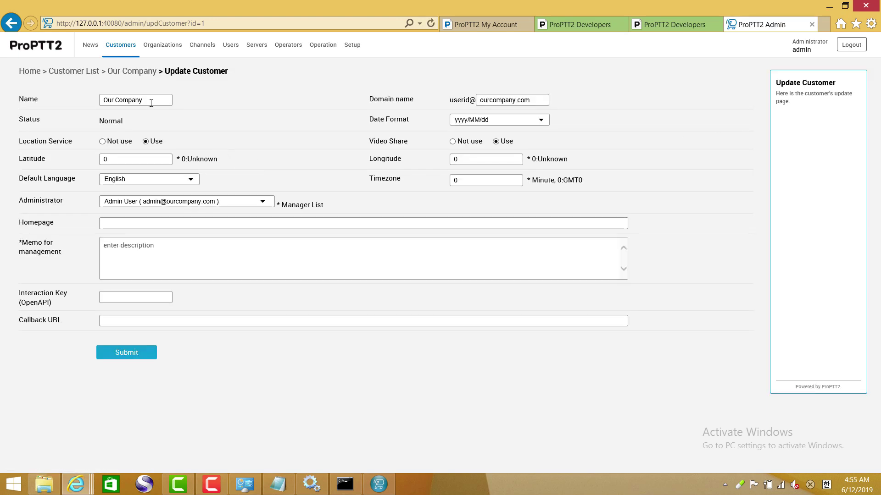
pyautogui.moveTo(151, 104); pyautogui.dragTo(83, 94)
pyautogui.write('IM')
pyautogui.moveTo(514, 101); pyautogui.dragTo(437, 102)
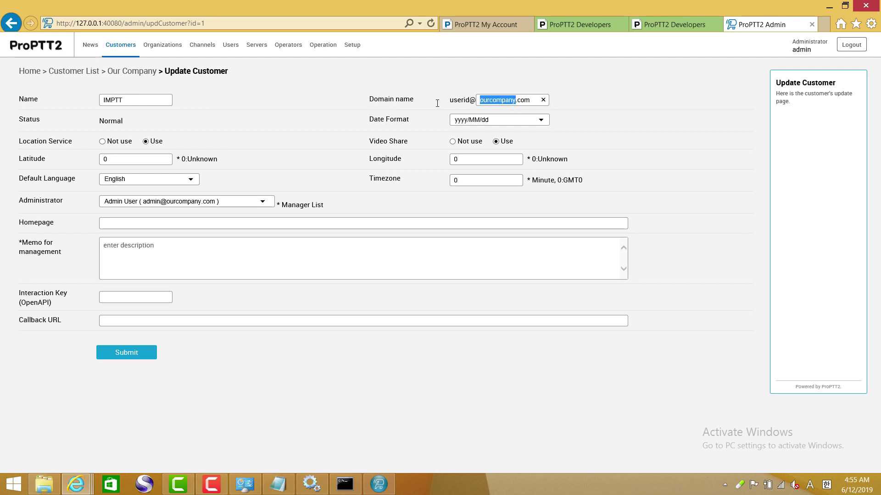
pyautogui.write('imptt')
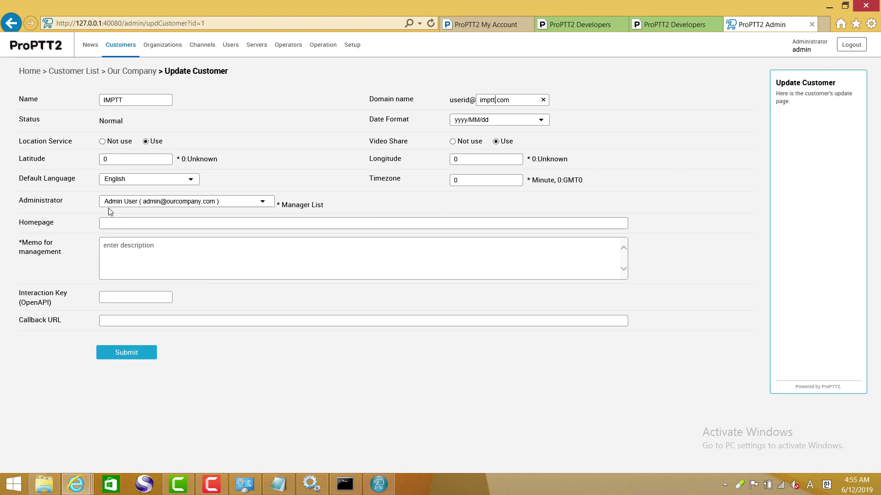
pyautogui.click(128, 354)
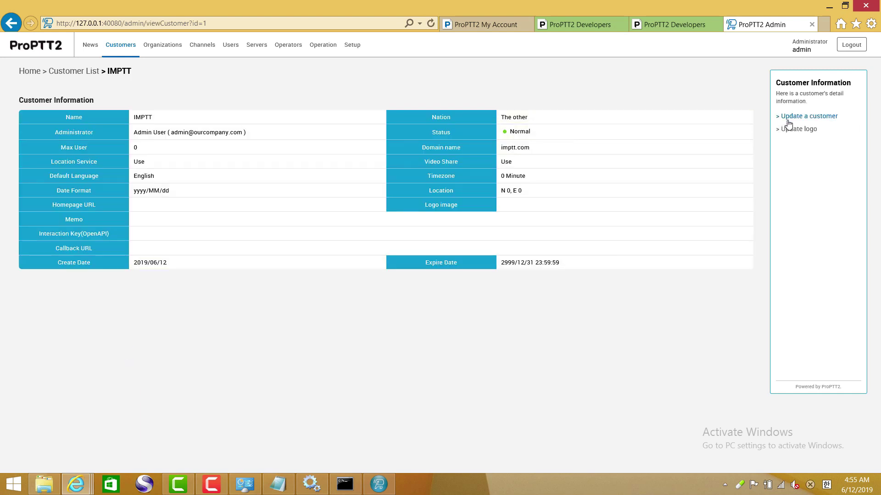
pyautogui.click(797, 130)
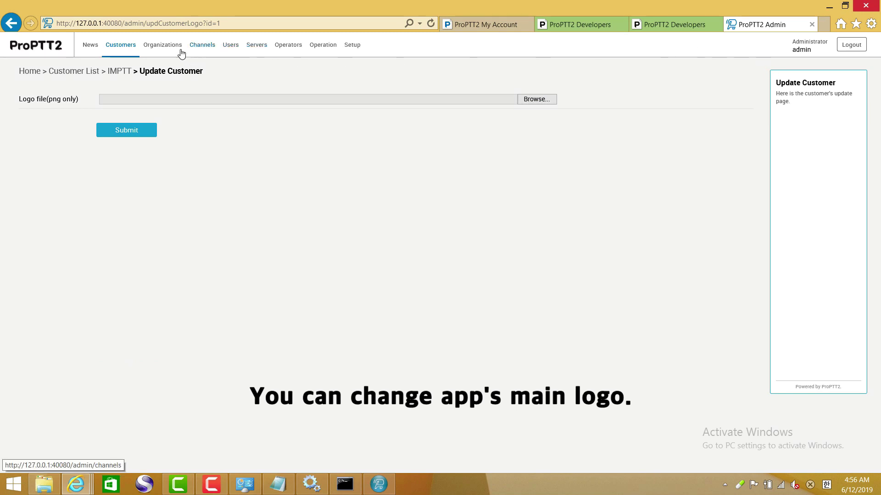
pyautogui.click(228, 46)
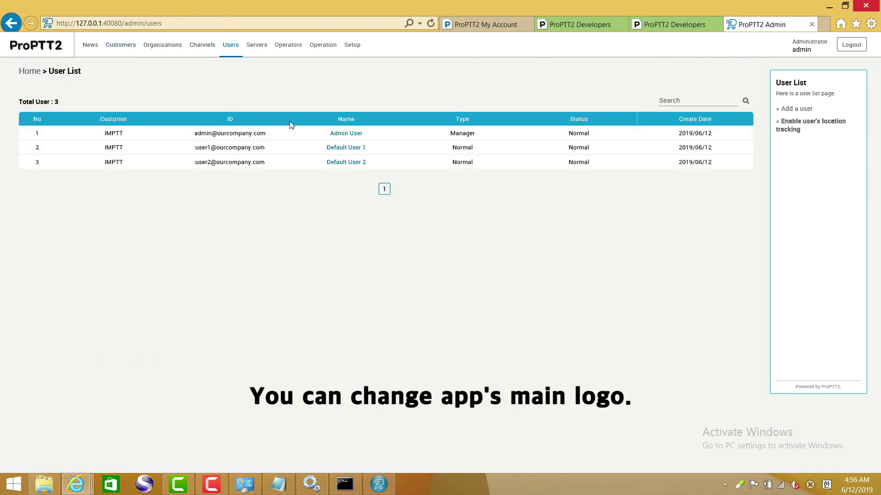
# - Read the guide's '2. Add an admin user' section, then return to the admin User List
pyautogui.click(585, 25)
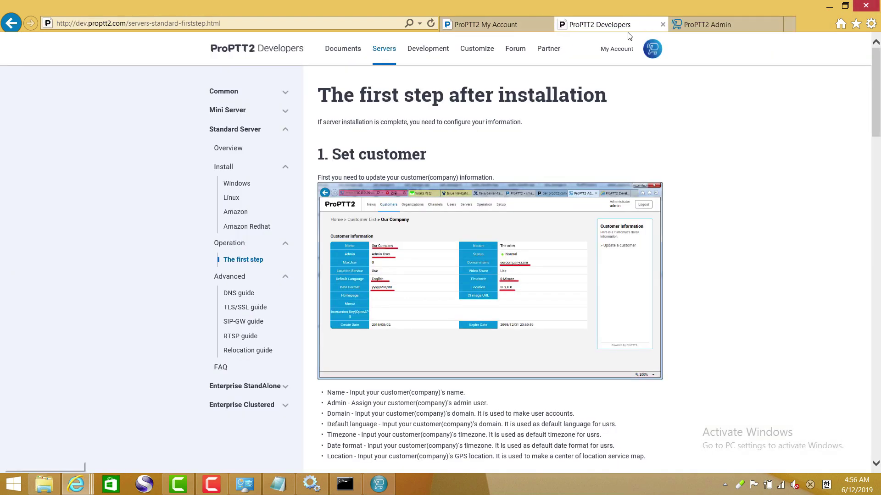
pyautogui.scroll(-3, 603, 150)
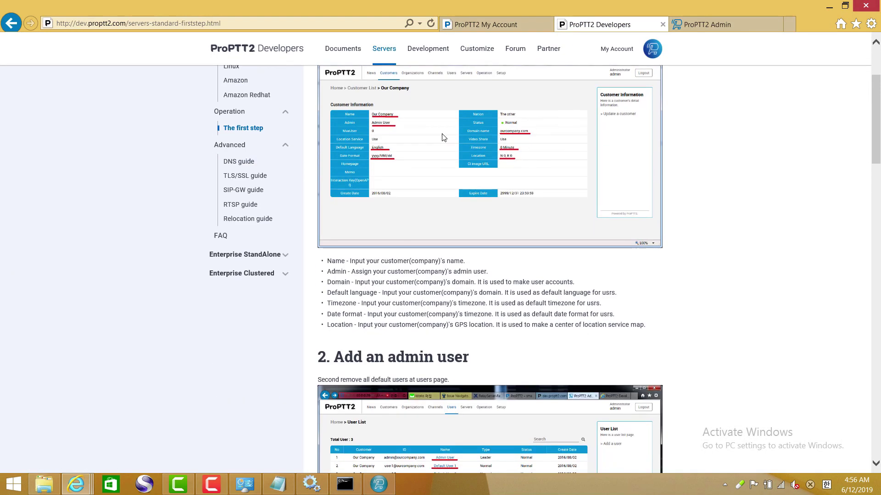
pyautogui.scroll(-4, 397, 209)
pyautogui.moveTo(342, 162); pyautogui.dragTo(469, 160)
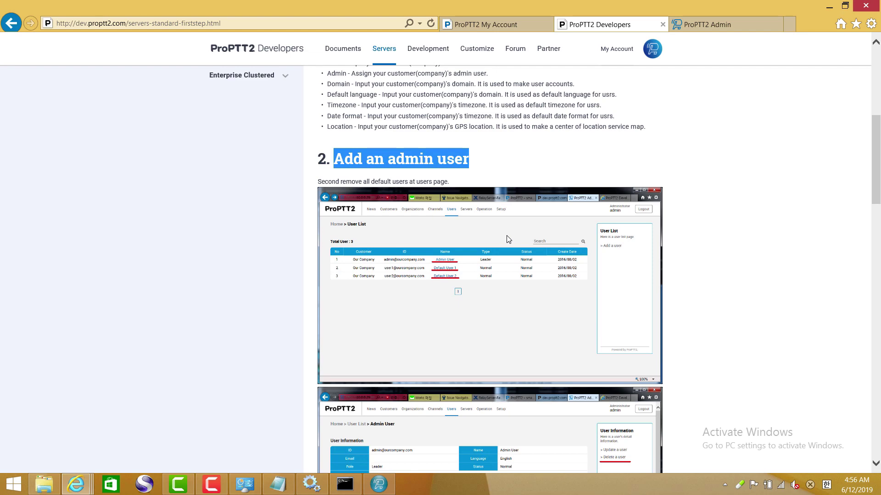
pyautogui.scroll(-4, 507, 240)
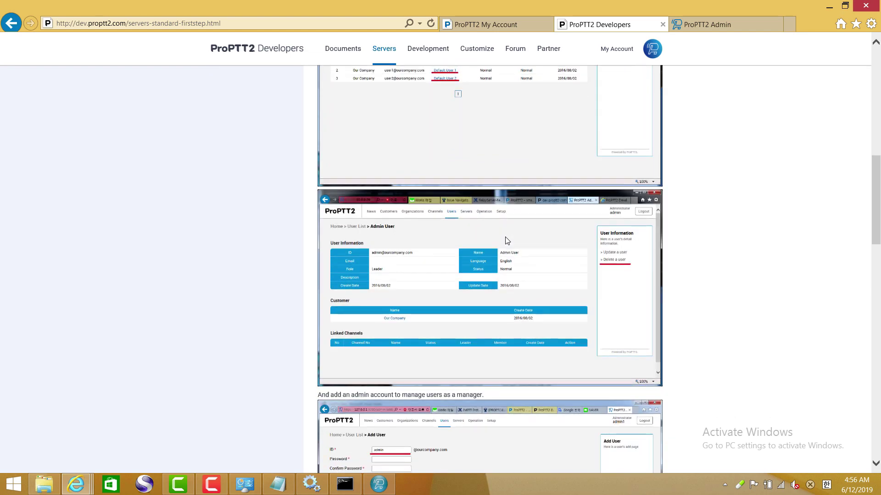
pyautogui.scroll(-3, 506, 240)
pyautogui.scroll(5, 506, 233)
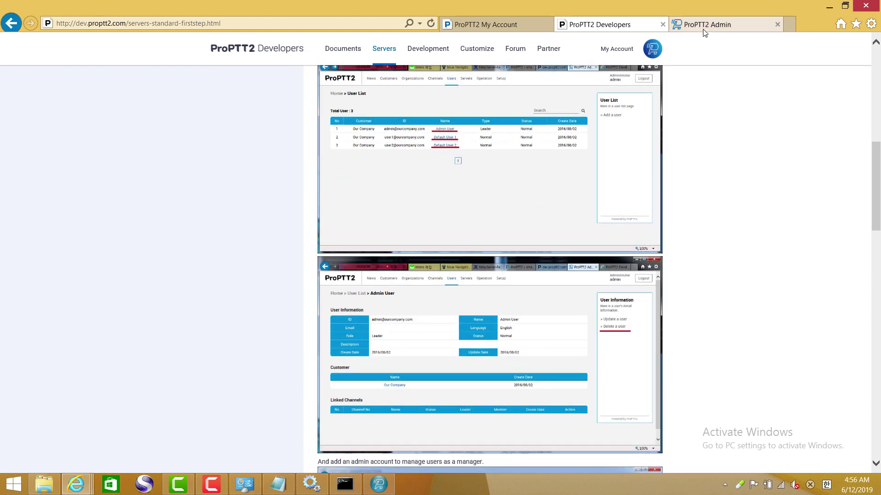
pyautogui.scroll(-10, 615, 144)
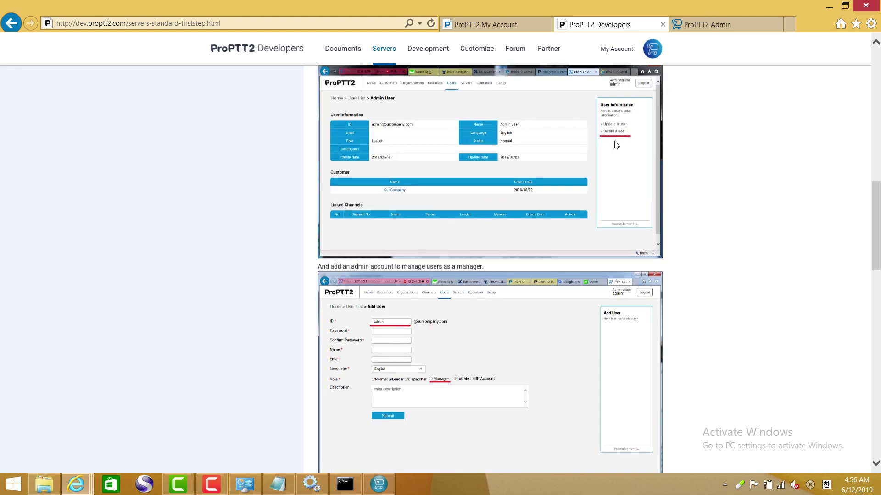
pyautogui.scroll(-2, 616, 145)
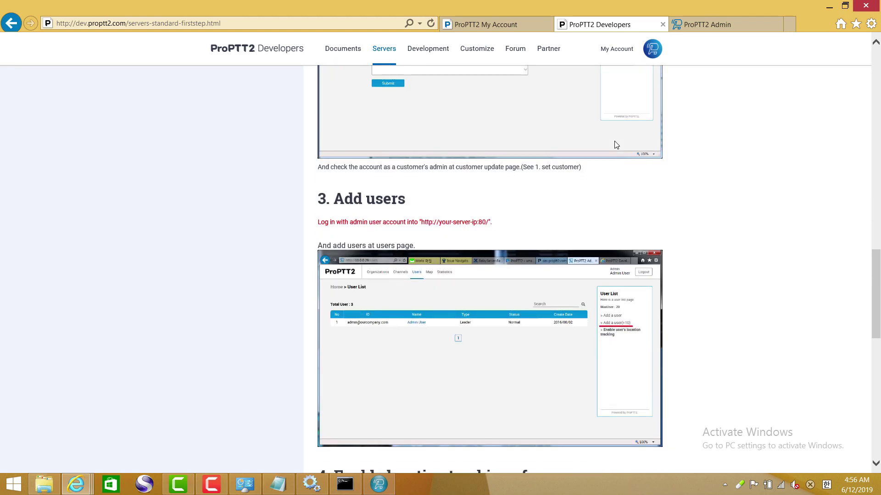
pyautogui.scroll(10, 616, 145)
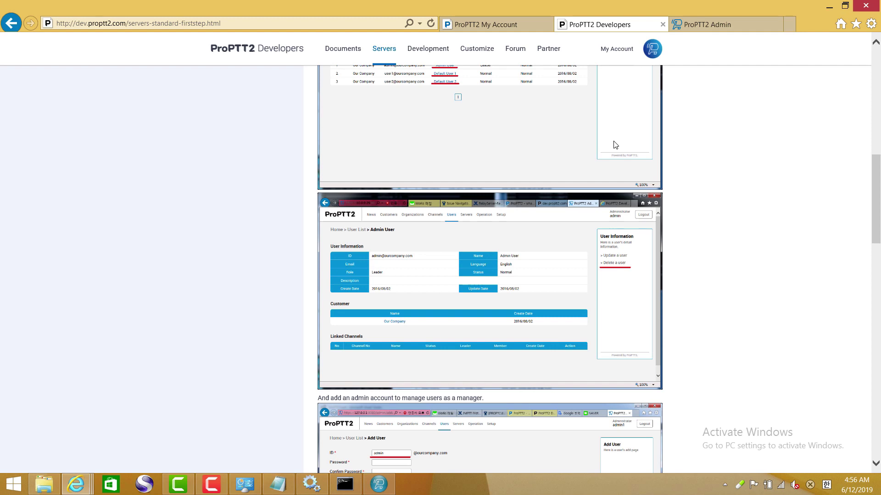
pyautogui.scroll(7, 616, 145)
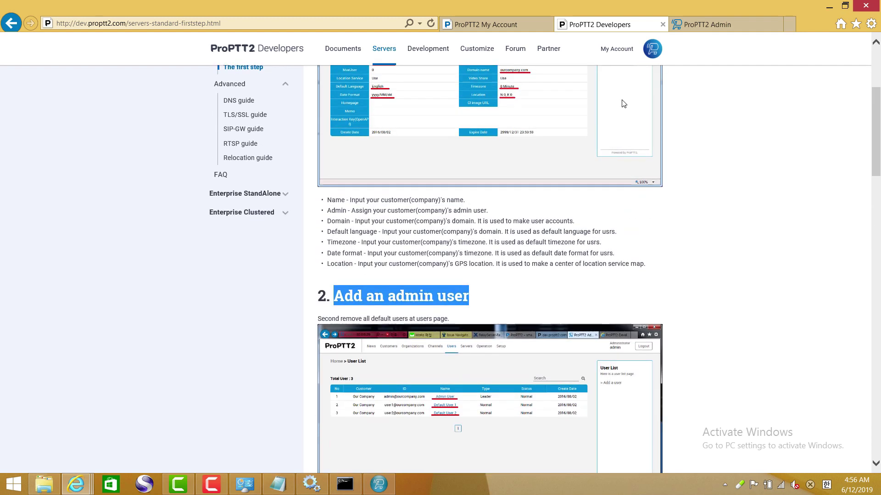
pyautogui.click(716, 25)
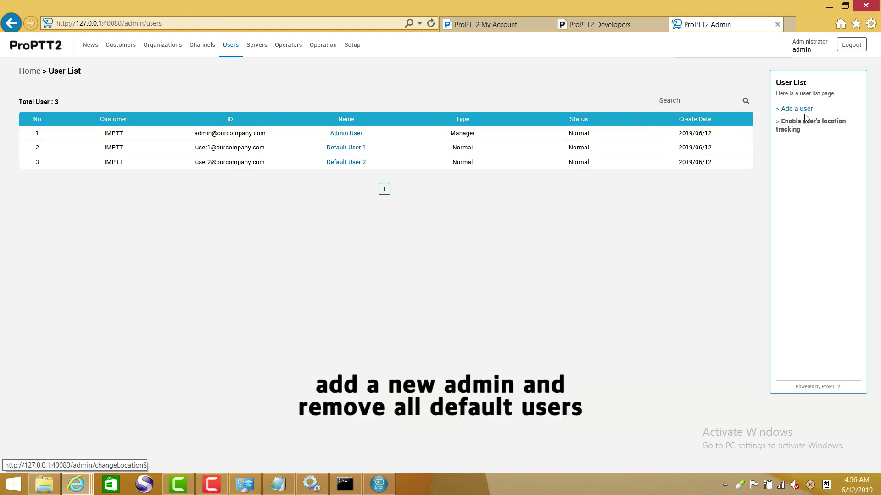
# - Add a new Manager-role user named admin with its password to the user list
pyautogui.click(787, 125)
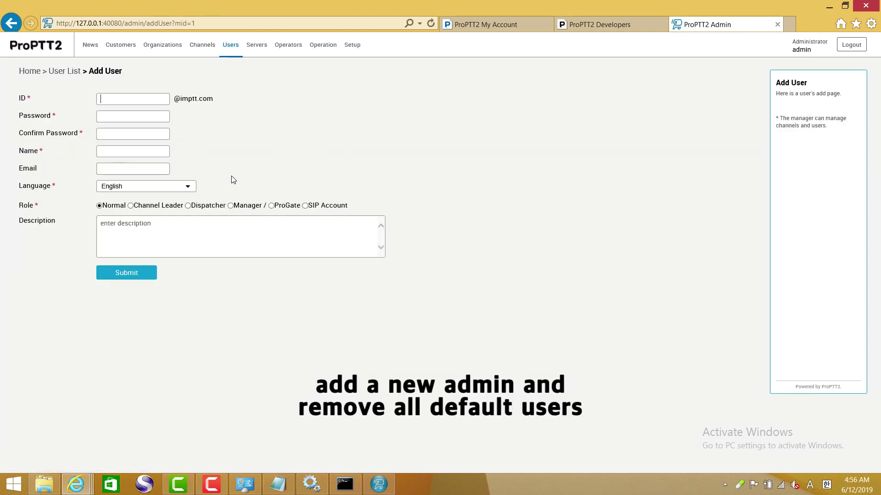
pyautogui.write('adm')
pyautogui.write('123')
pyautogui.write('adm')
pyautogui.click(232, 212)
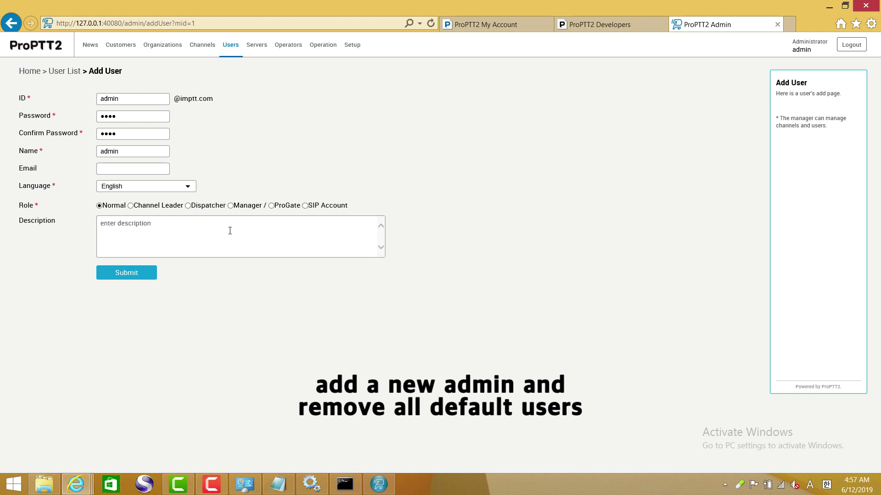
pyautogui.click(231, 206)
pyautogui.click(126, 274)
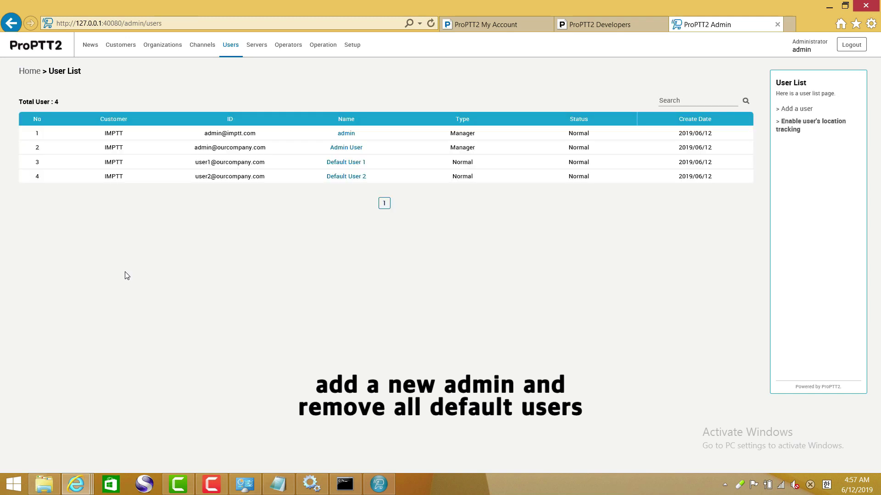
# - Delete Admin User, Default User 1 and Default User 2, confirming each deletion
pyautogui.click(355, 153)
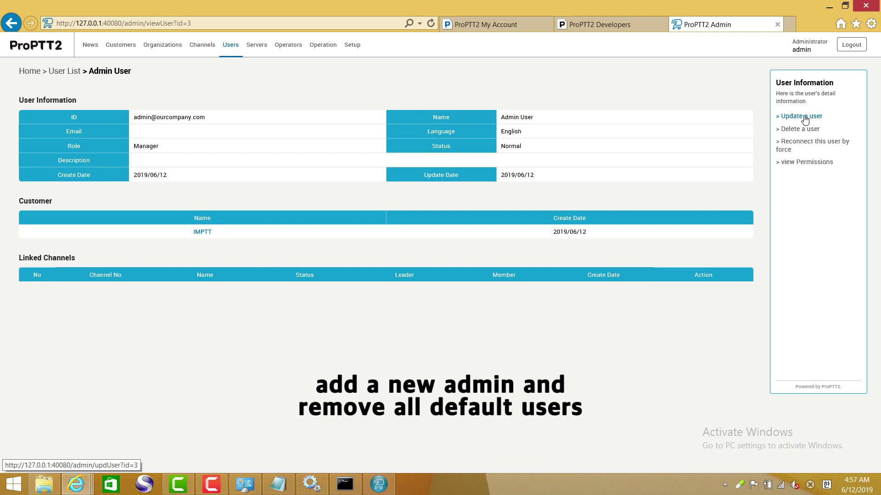
pyautogui.click(800, 129)
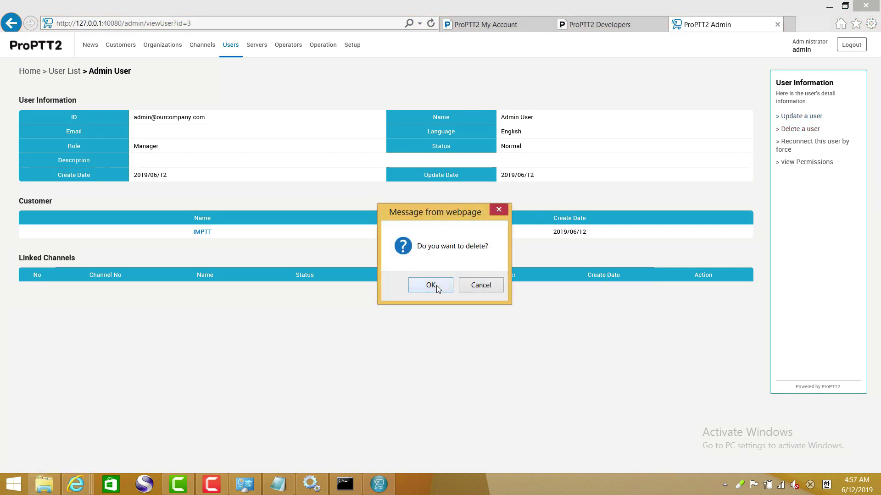
pyautogui.click(431, 285)
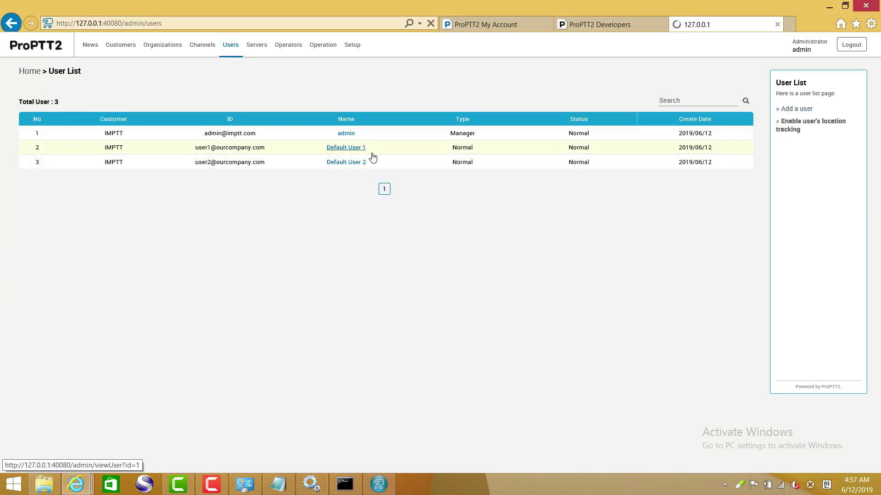
pyautogui.click(361, 155)
pyautogui.click(795, 129)
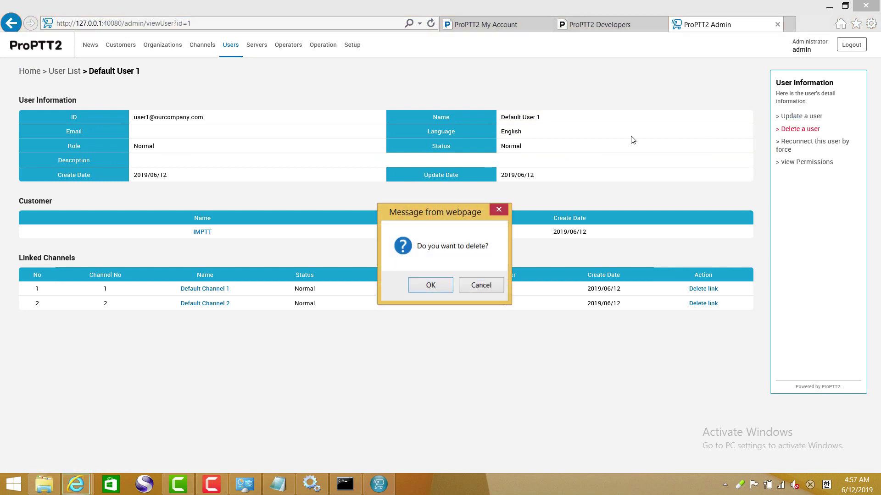
pyautogui.click(436, 284)
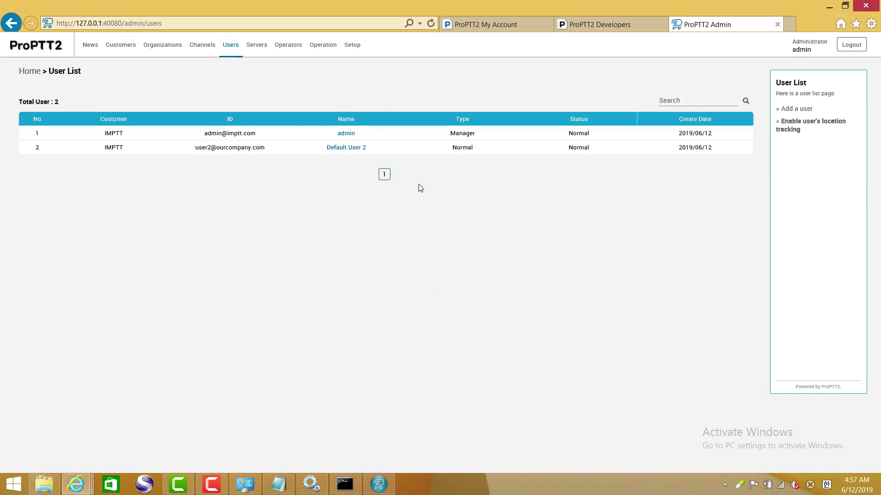
pyautogui.click(337, 147)
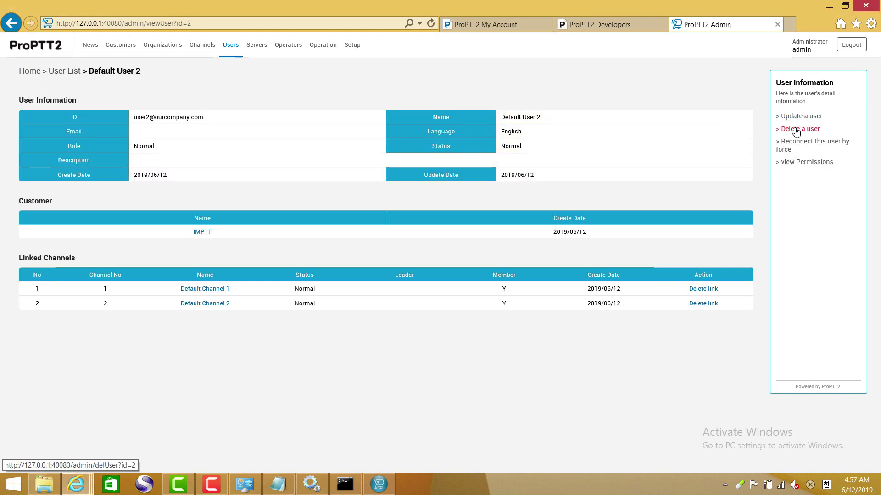
pyautogui.click(796, 130)
pyautogui.click(436, 285)
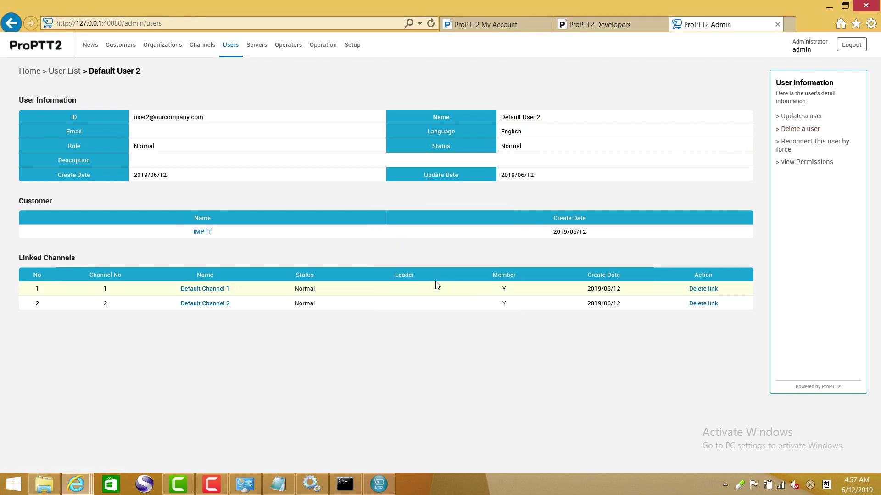
# - Open the IMPTT customer's details from the Customers list for updating
pyautogui.click(122, 49)
pyautogui.click(115, 137)
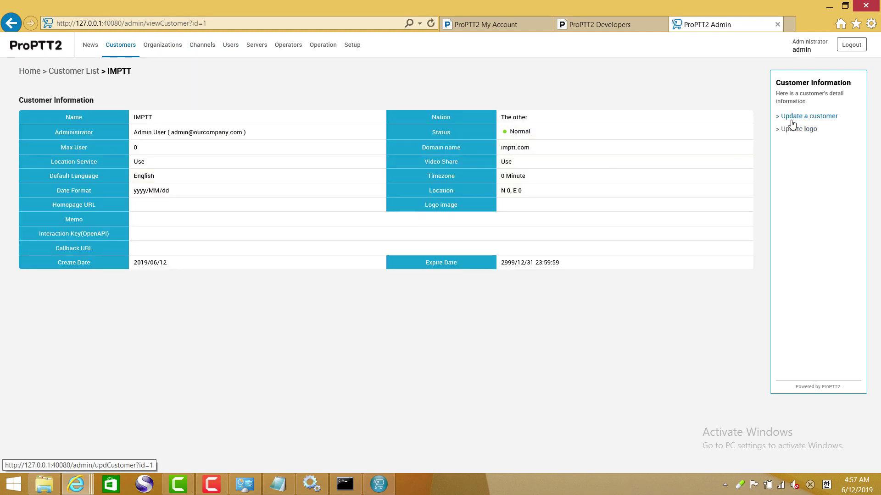
pyautogui.click(792, 123)
# - Set the IMPTT customer's Administrator to the new admin user and submit
pyautogui.click(147, 205)
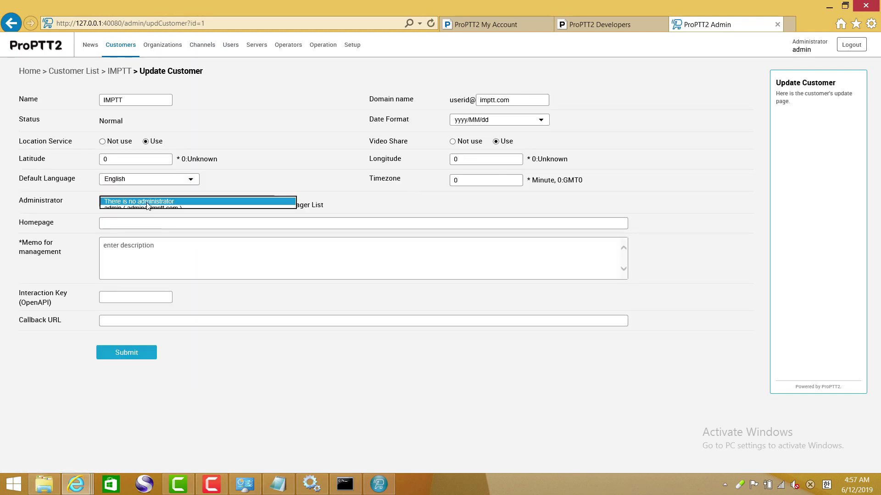
pyautogui.click(147, 209)
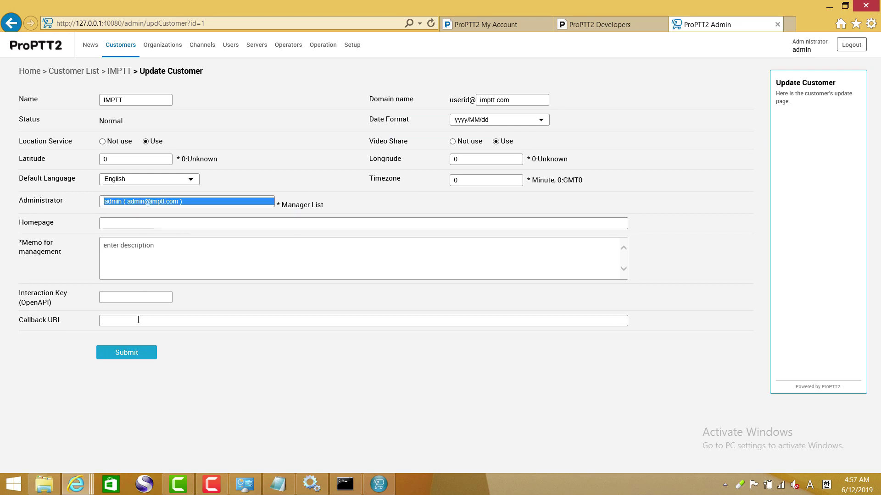
pyautogui.click(128, 352)
pyautogui.moveTo(213, 134); pyautogui.dragTo(133, 140)
pyautogui.click(285, 235)
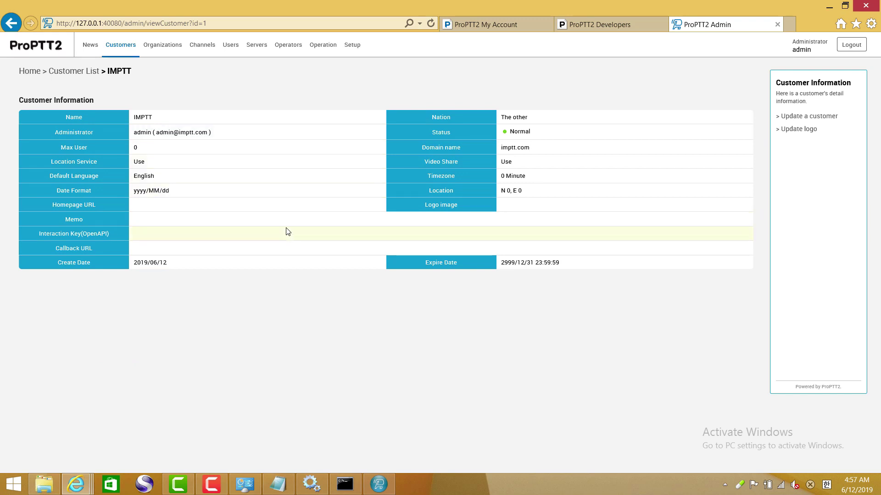
# - In the developer guide, scroll to '3. Add users' and highlight the log-in-as-admin instruction
pyautogui.click(596, 25)
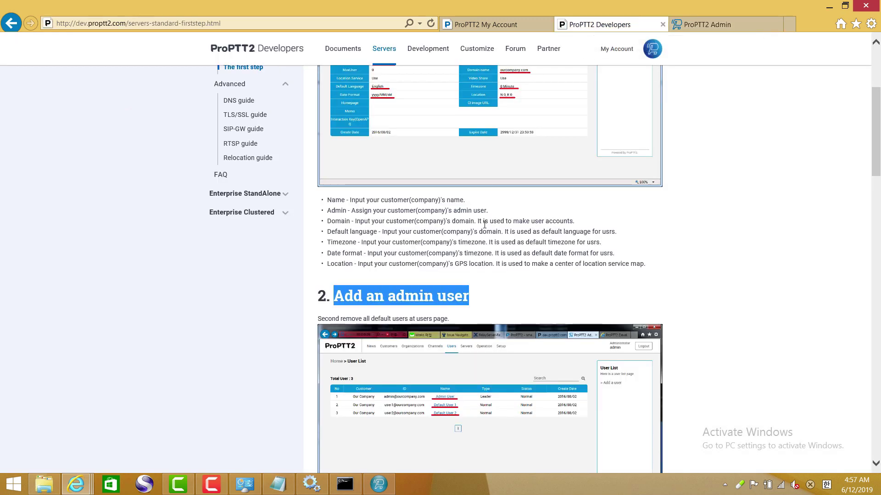
pyautogui.scroll(-3, 481, 229)
pyautogui.scroll(-4, 482, 230)
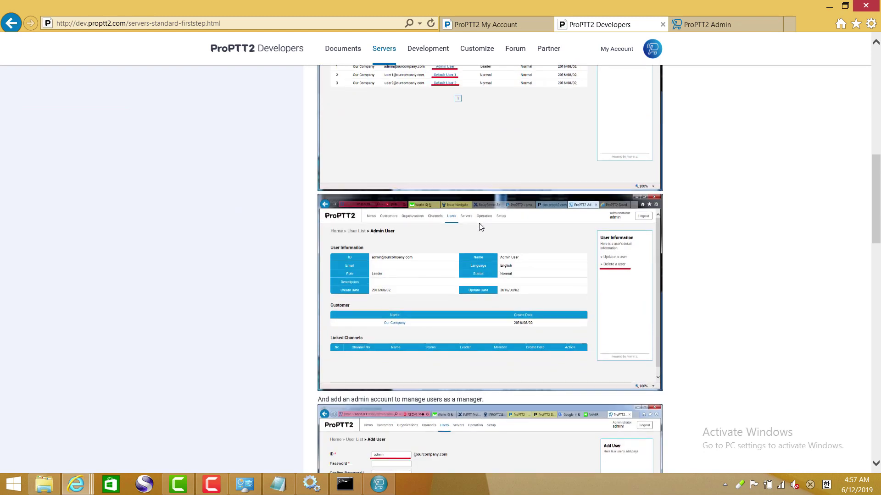
pyautogui.scroll(-7, 480, 225)
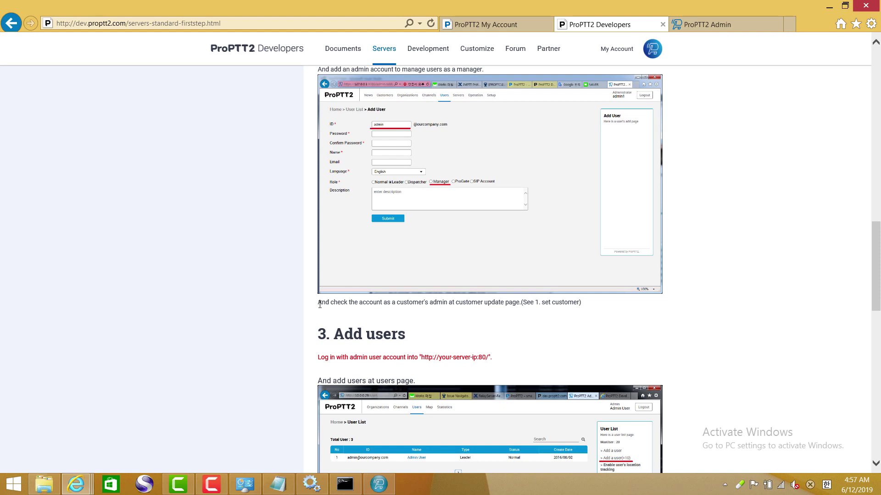
pyautogui.moveTo(320, 302); pyautogui.dragTo(588, 308)
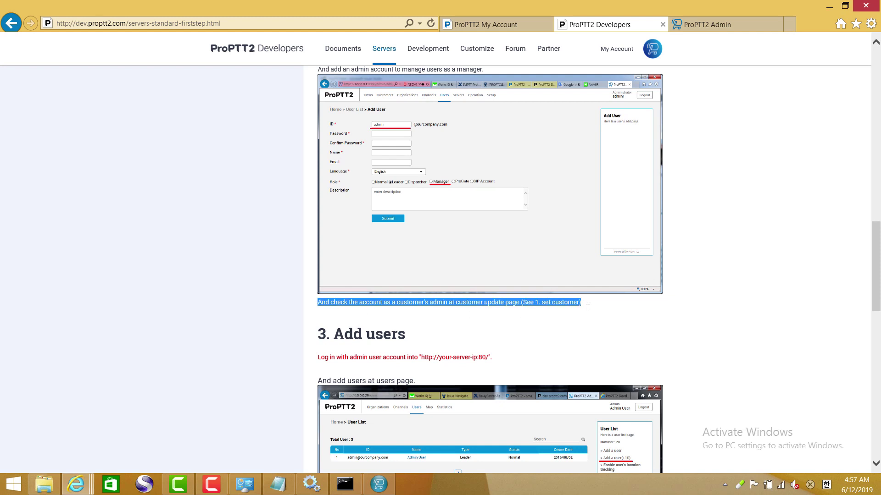
pyautogui.click(517, 338)
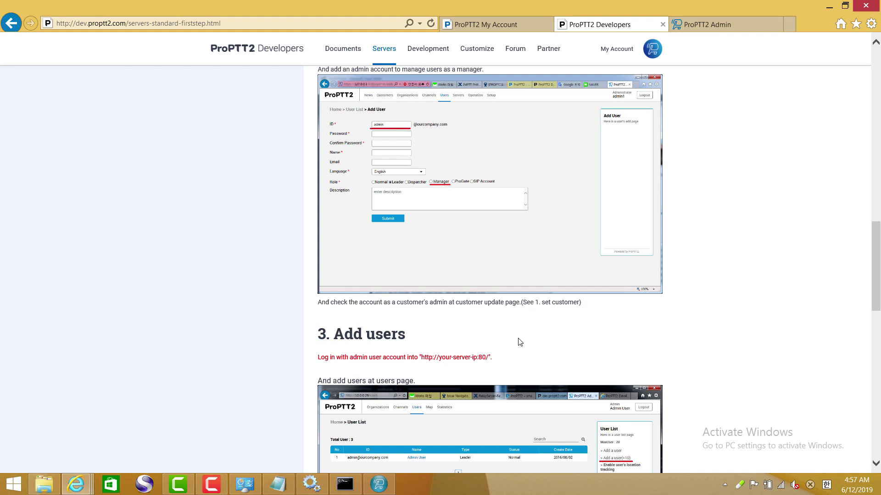
pyautogui.scroll(-3, 483, 308)
pyautogui.moveTo(492, 225); pyautogui.dragTo(318, 225)
pyautogui.click(701, 25)
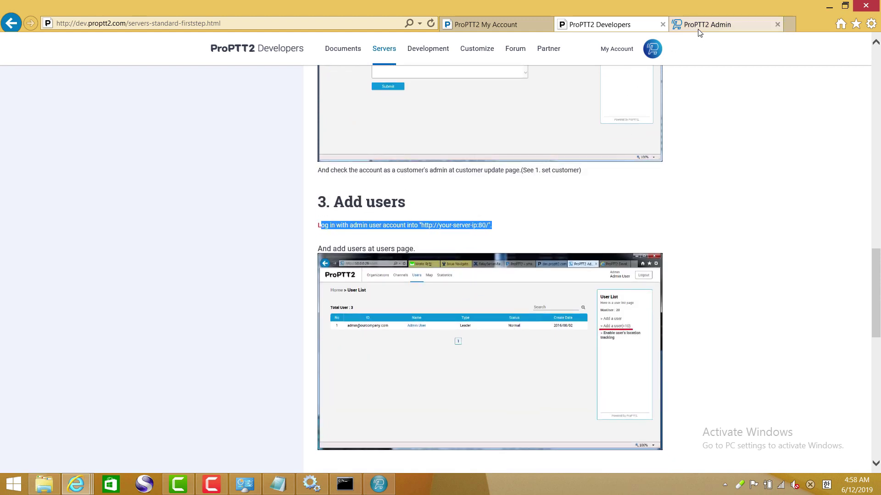
# - Go to the server's login page and sign in as the new company admin, entering the captcha
pyautogui.click(106, 23)
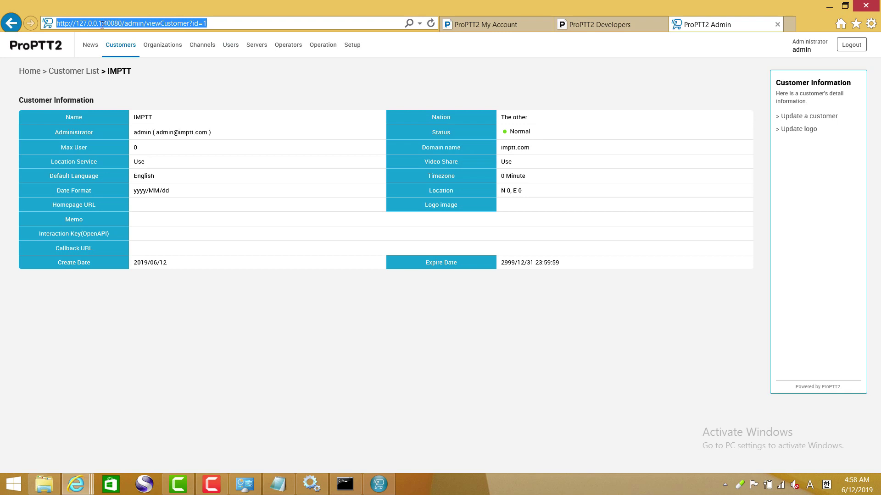
pyautogui.click(106, 23)
pyautogui.moveTo(106, 23); pyautogui.dragTo(215, 24)
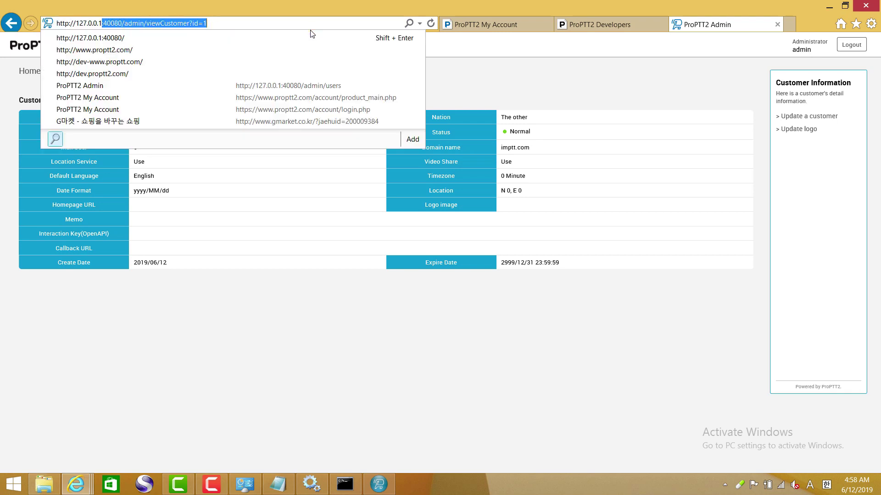
pyautogui.write('/')
pyautogui.press('Return')
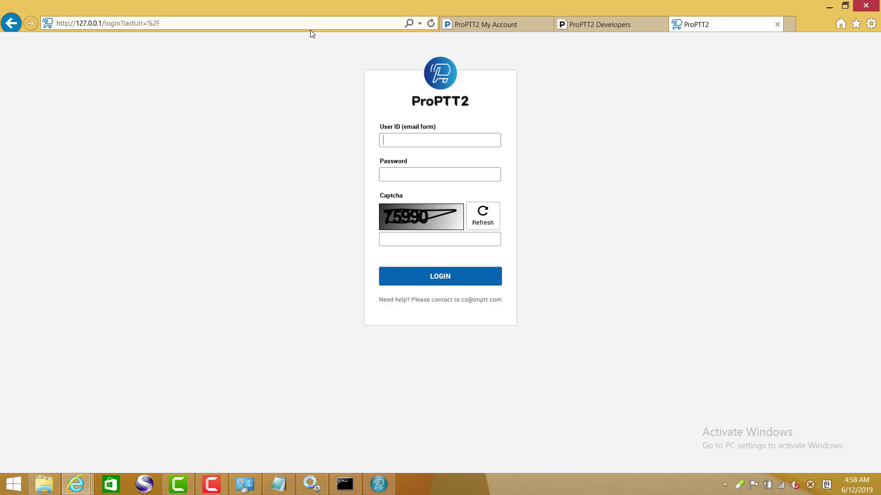
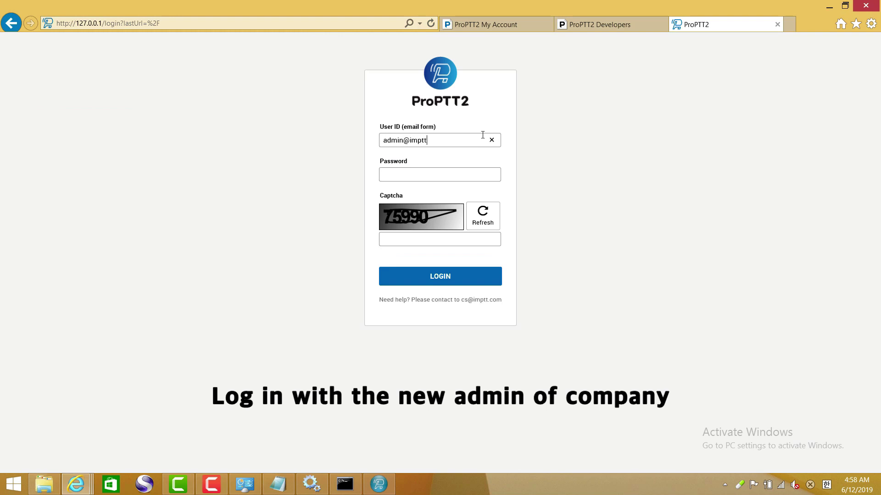
pyautogui.press('Tab')
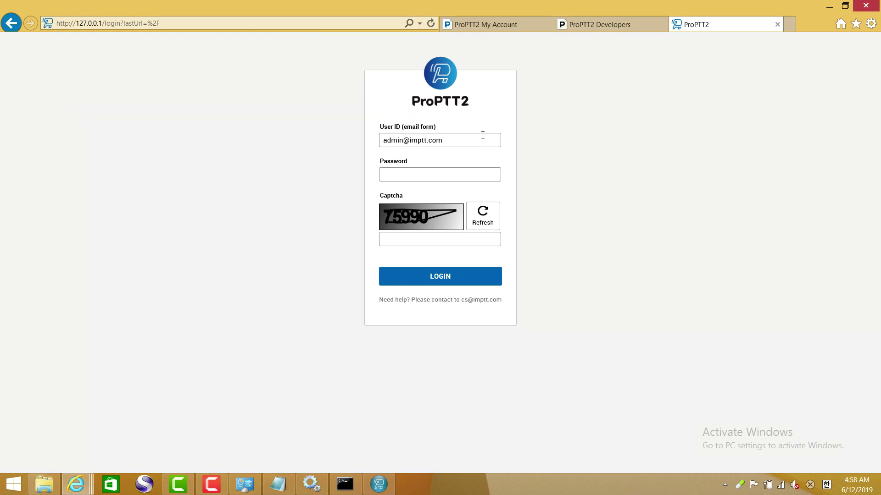
pyautogui.press('Tab')
pyautogui.press('Tab')
pyautogui.write('7599')
pyautogui.click(435, 281)
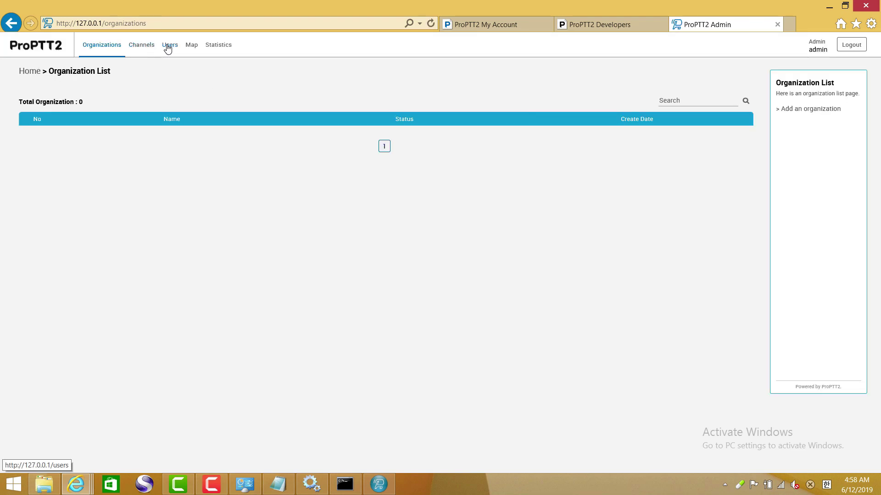
# - Enable user location tracking from the User List page
pyautogui.click(150, 48)
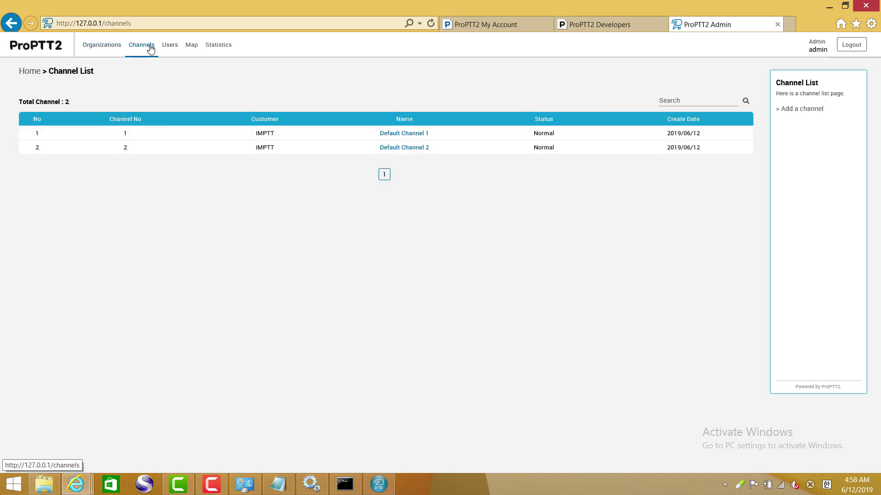
pyautogui.click(172, 47)
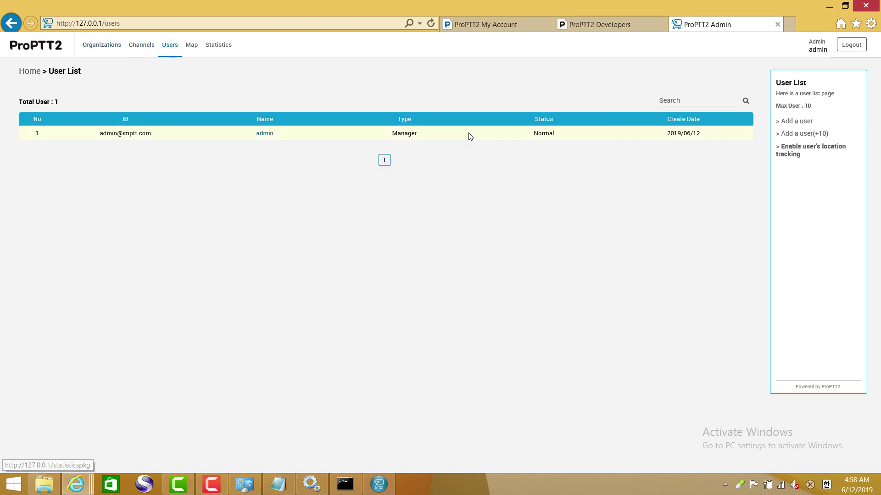
pyautogui.click(799, 154)
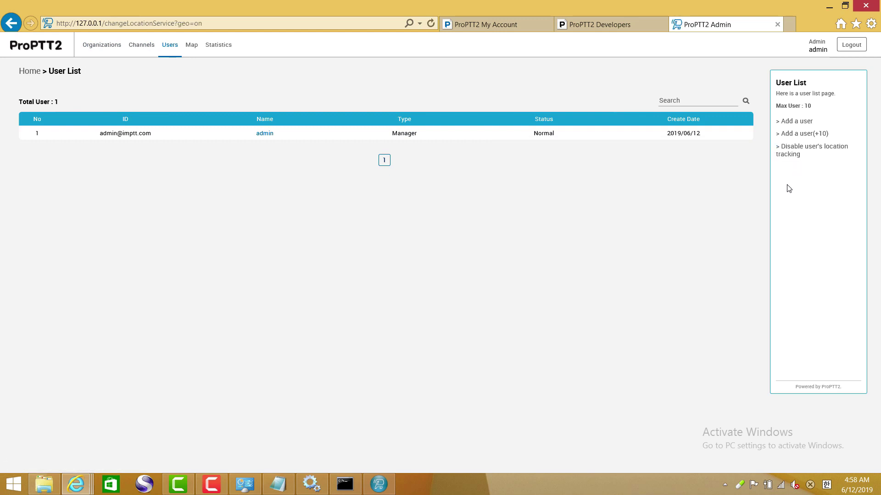
# - Add user1, user2 and user3 as Normal users with a shared default password
pyautogui.click(798, 133)
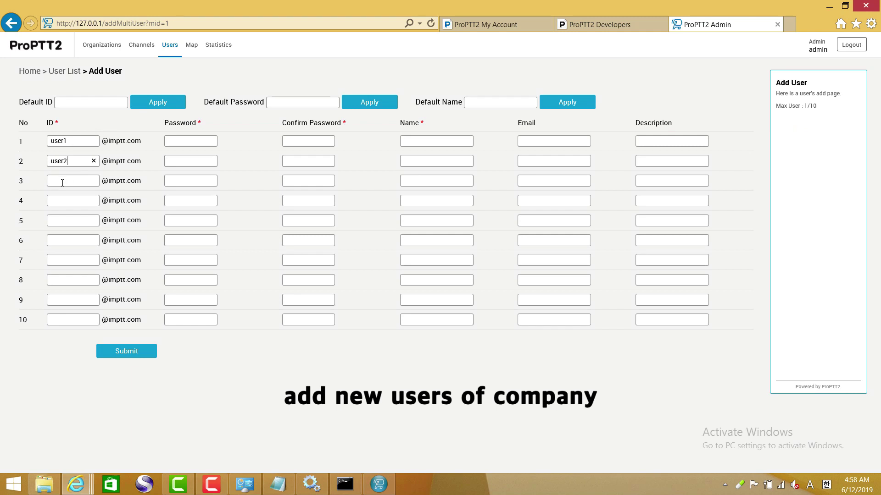
pyautogui.write('user3')
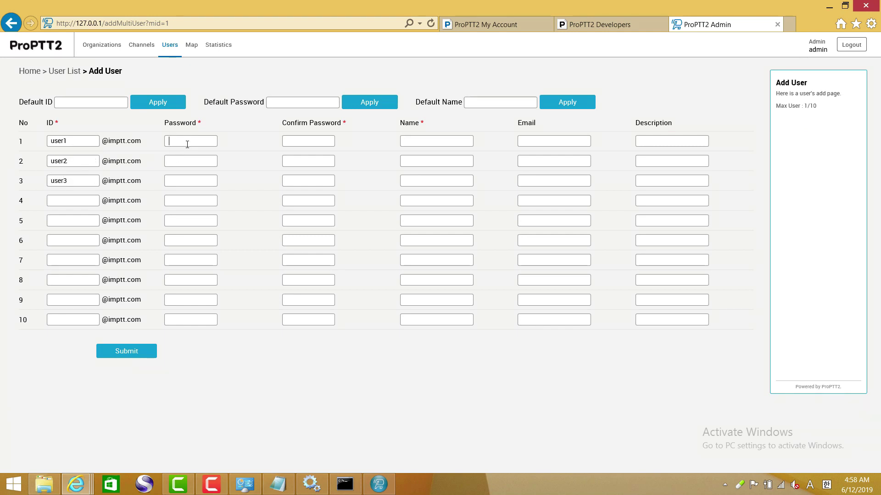
pyautogui.write('1234')
pyautogui.click(360, 104)
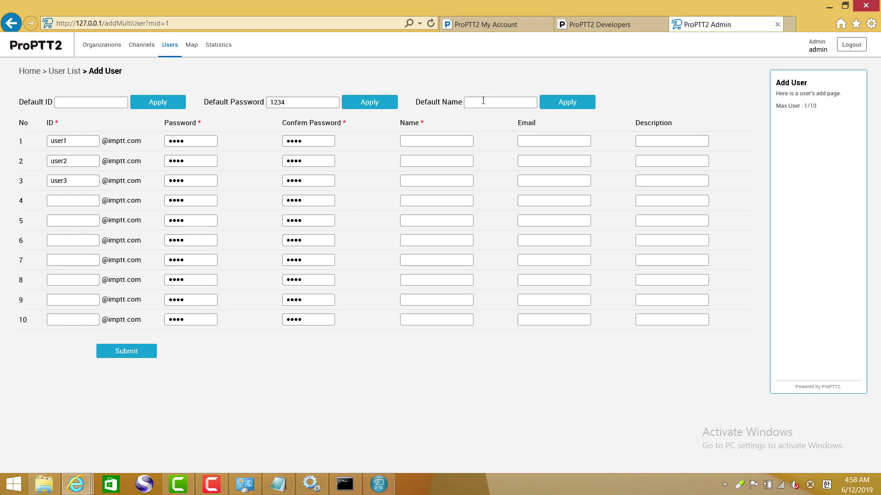
pyautogui.click(425, 140)
pyautogui.click(430, 165)
pyautogui.write('user2')
pyautogui.click(127, 352)
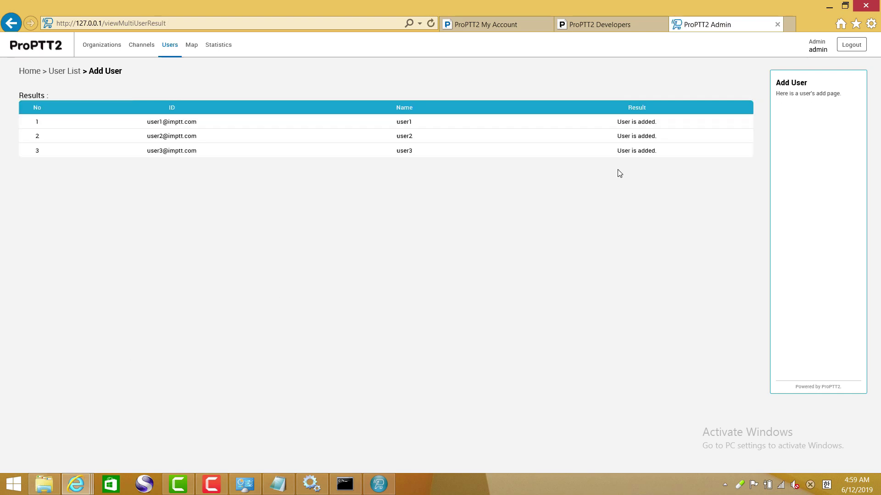
pyautogui.click(68, 73)
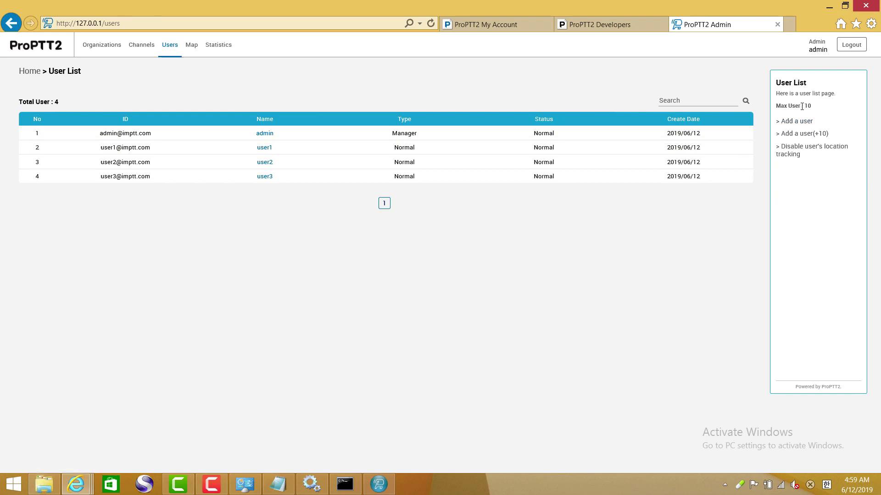
# - Create a Dispatcher-role user with ID and name dispatcher, then open Default Channel 1
pyautogui.click(801, 122)
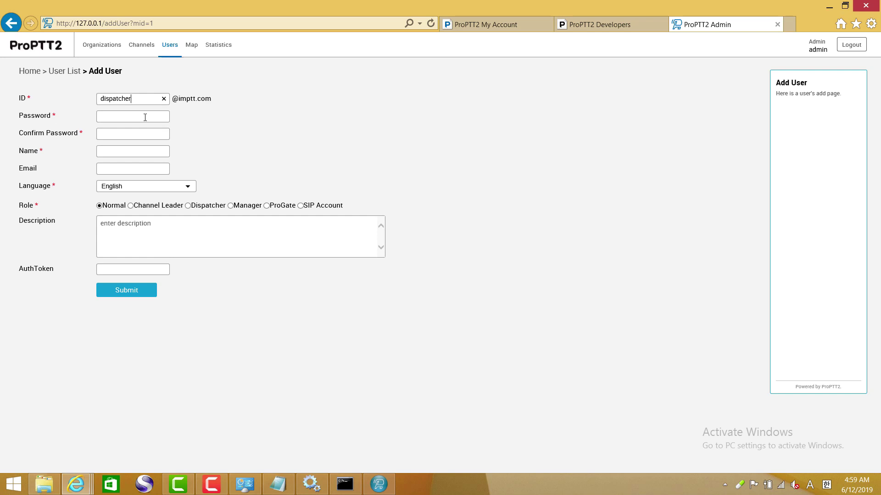
pyautogui.write('1234')
pyautogui.moveTo(133, 98); pyautogui.dragTo(79, 97)
pyautogui.hotkey('ctrl', 'c')
pyautogui.click(114, 150)
pyautogui.hotkey('ctrl', 'v')
pyautogui.click(188, 206)
pyautogui.click(135, 296)
pyautogui.click(142, 46)
pyautogui.click(400, 134)
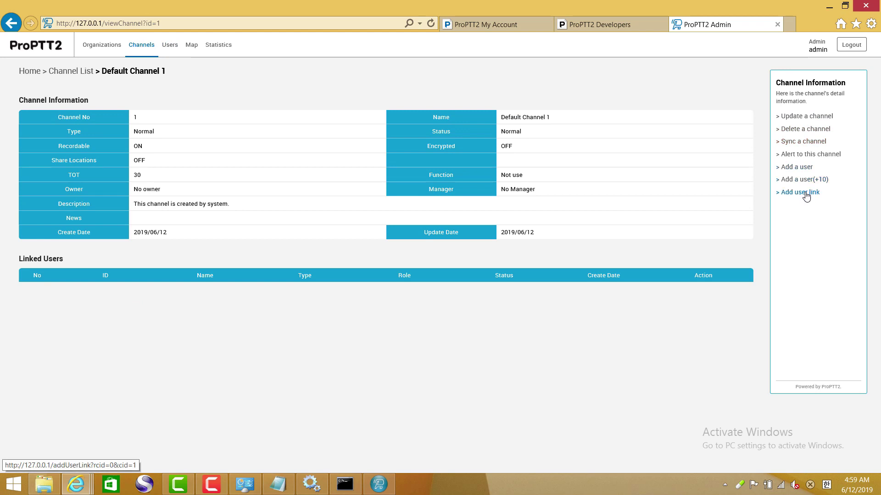
# - Link all five users to Default Channel 1
pyautogui.click(806, 195)
pyautogui.click(69, 131)
pyautogui.click(56, 113)
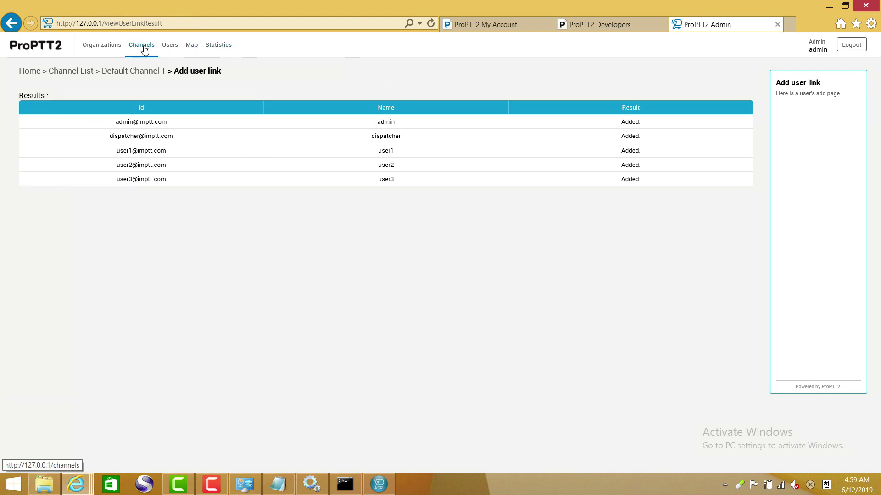
pyautogui.click(81, 73)
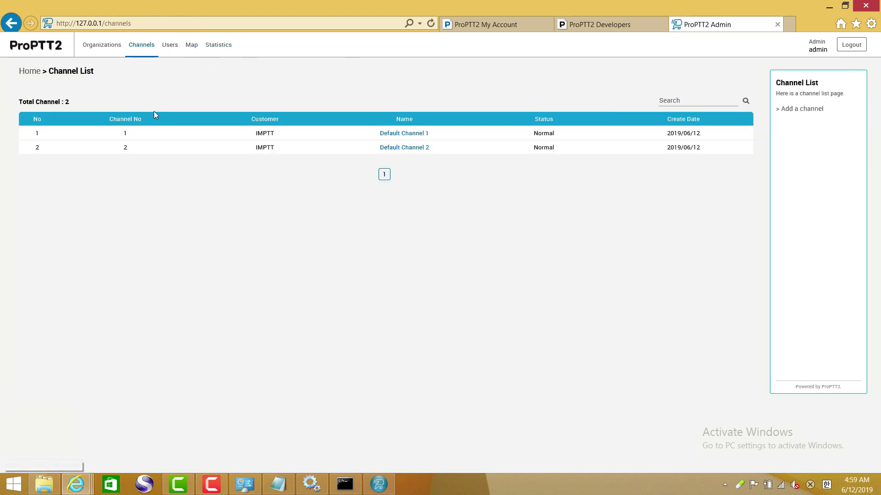
# - Link all five users to Default Channel 2, then bring up the desktop client's account menu
pyautogui.click(406, 148)
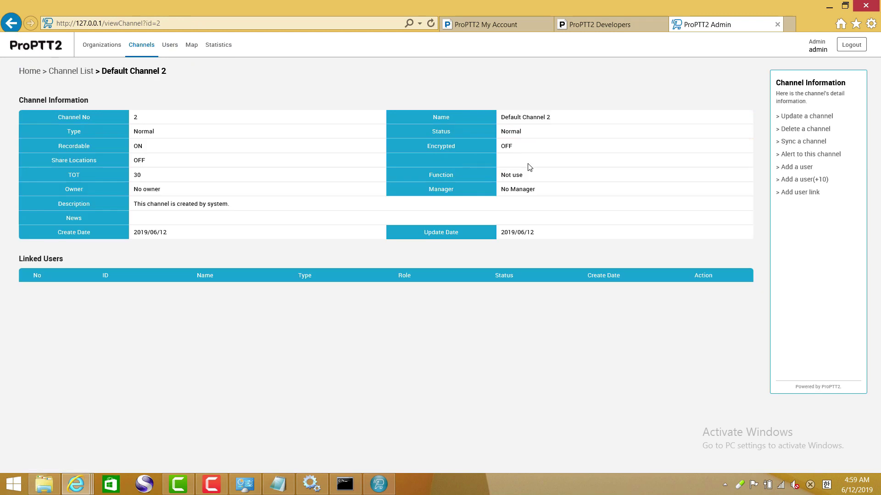
pyautogui.click(804, 194)
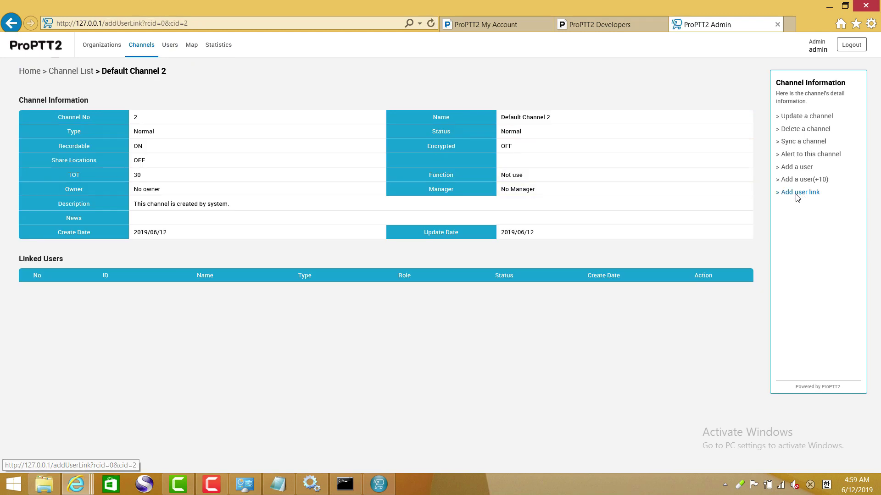
pyautogui.click(70, 131)
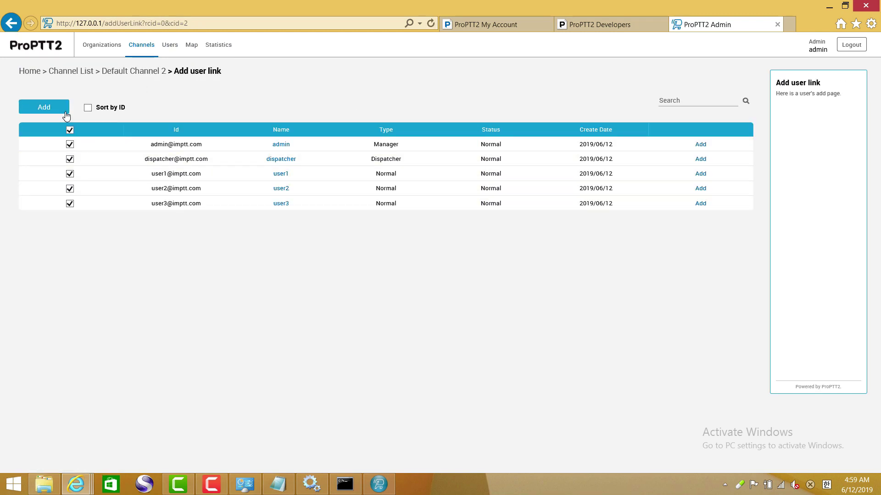
pyautogui.click(58, 109)
pyautogui.click(141, 45)
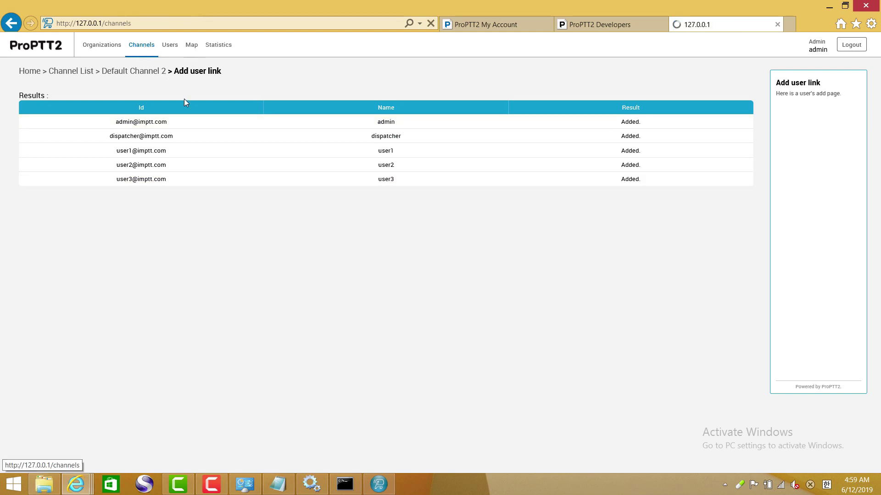
pyautogui.click(383, 482)
pyautogui.click(566, 69)
# - Log out of the client and sign in as dispatcher at imptt.com, showing all channels
pyautogui.click(594, 124)
pyautogui.click(447, 201)
pyautogui.hotkey('shift', 'Tab')
pyautogui.write('di')
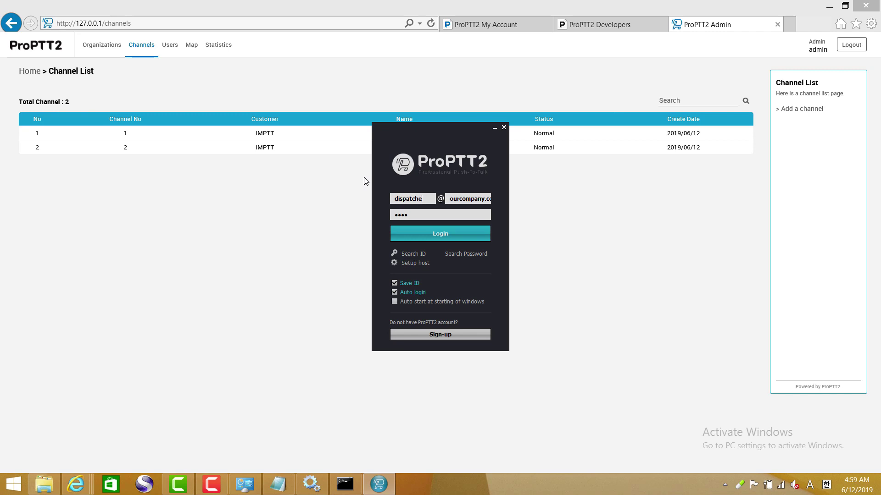
pyautogui.moveTo(450, 201); pyautogui.dragTo(478, 217)
pyautogui.press('Delete')
pyautogui.press('Delete')
pyautogui.write('imptt')
pyautogui.click(441, 234)
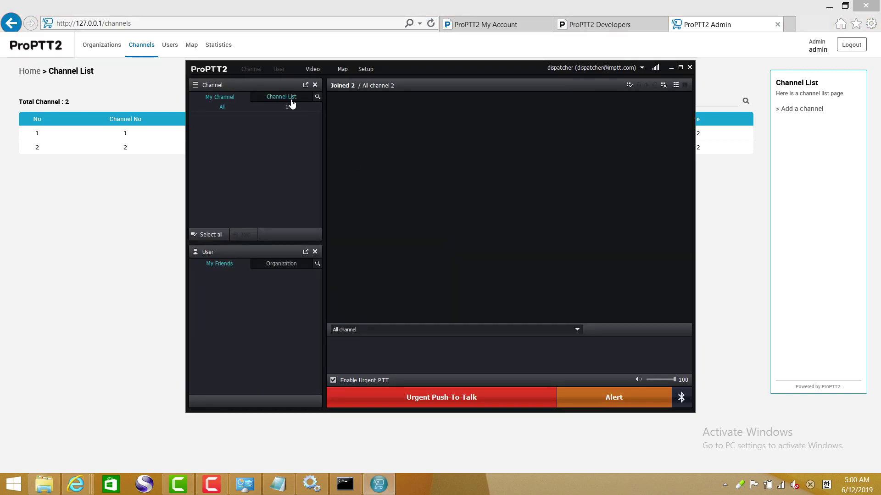
pyautogui.click(291, 98)
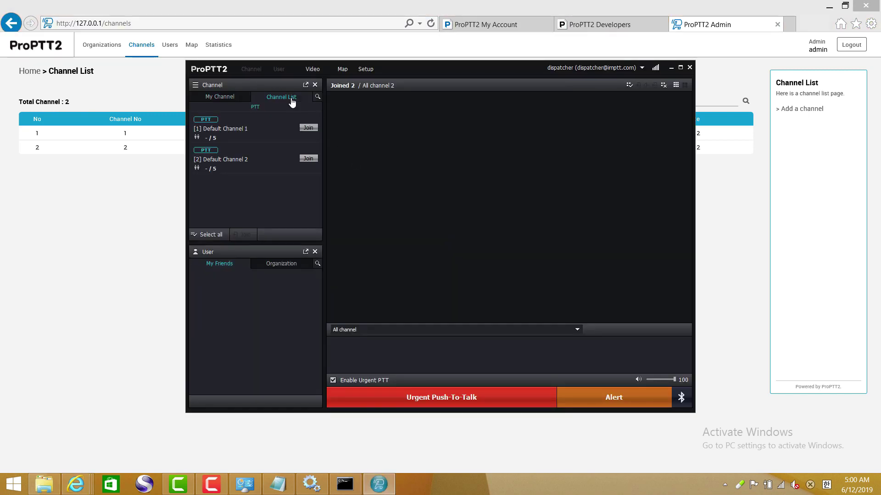
# - Join Default Channel 1 and Default Channel 2, check the video view, and expand the channel detail panel
pyautogui.click(308, 128)
pyautogui.click(308, 158)
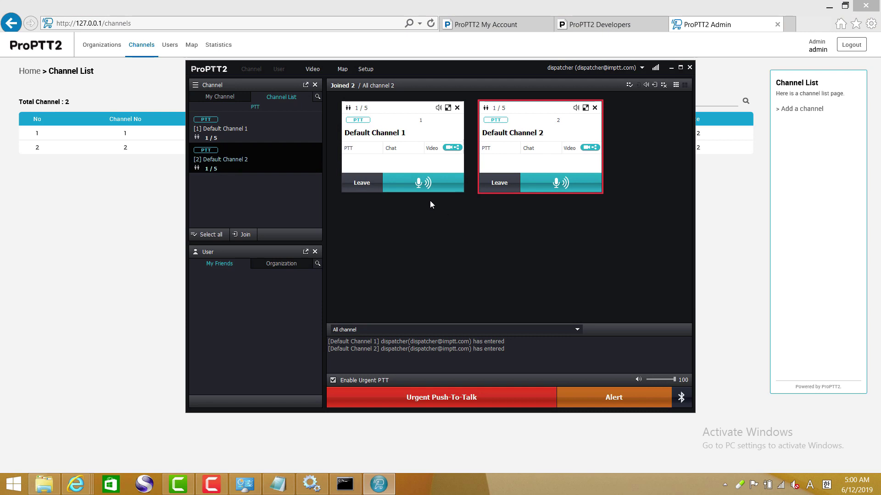
pyautogui.click(312, 70)
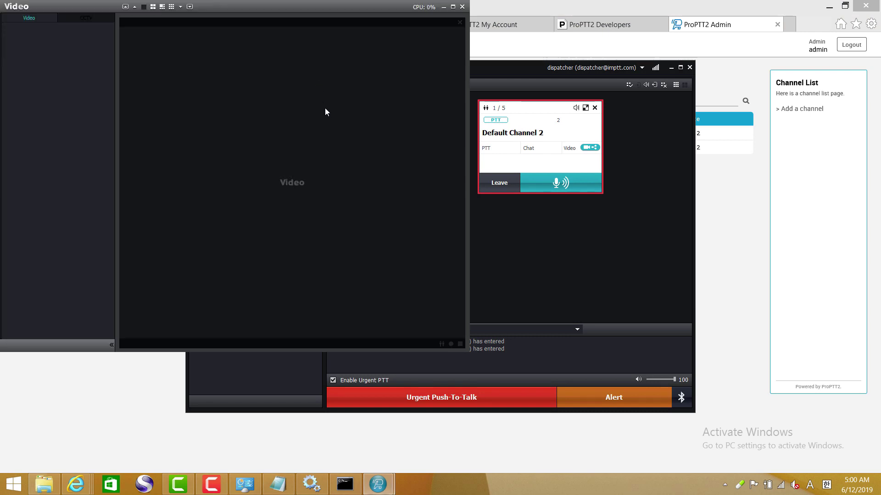
pyautogui.click(462, 7)
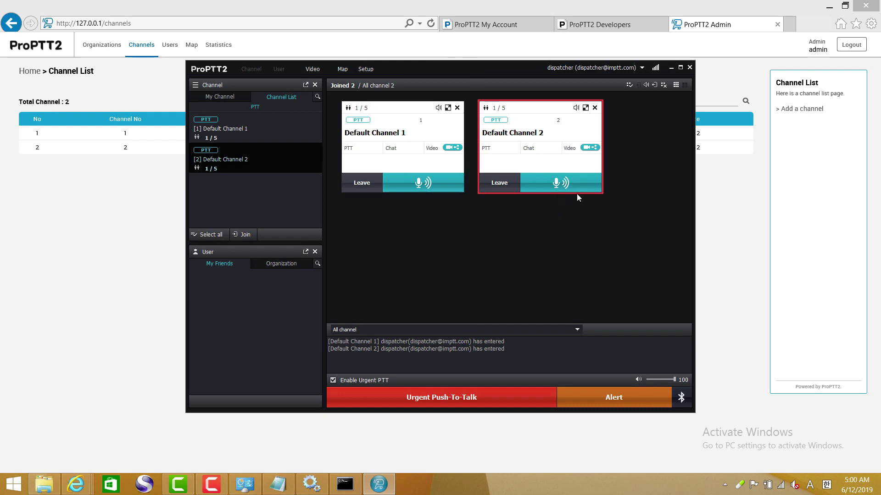
pyautogui.click(585, 108)
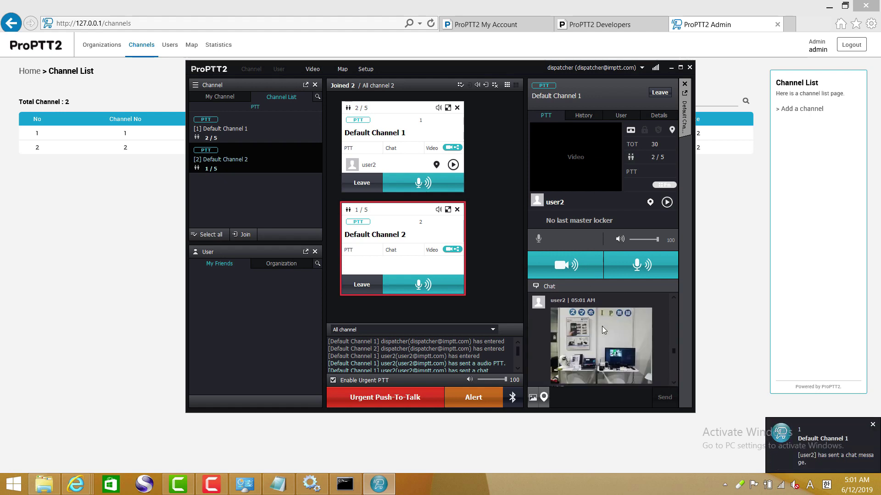
# - View user2's shared photo full screen in Default Channel 1's chat, then close the viewer
pyautogui.click(602, 326)
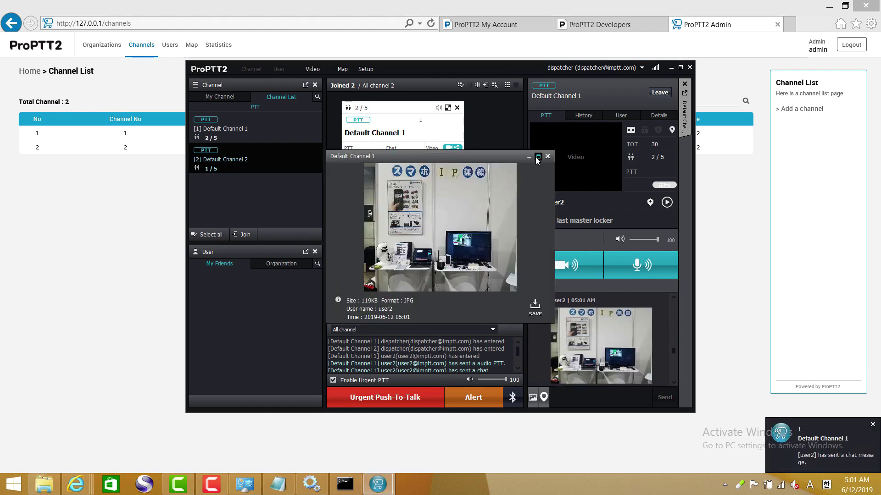
pyautogui.click(537, 157)
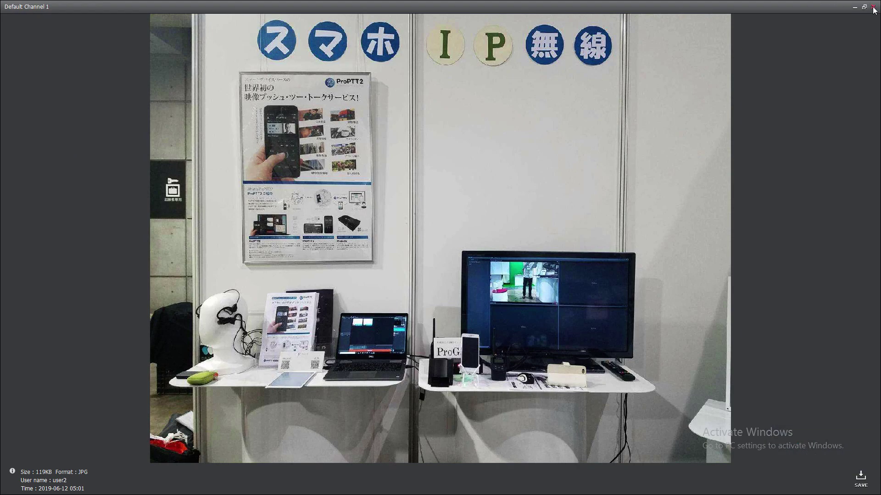
pyautogui.click(873, 7)
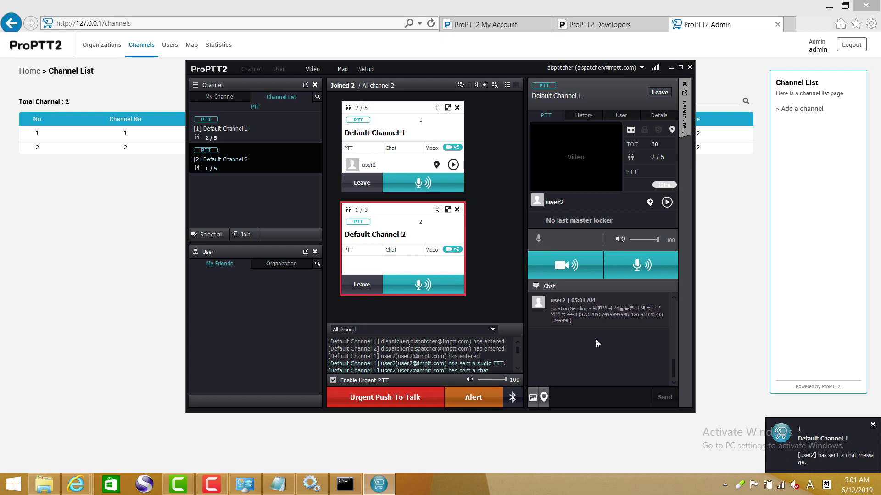
# - Review user2's location message in the chat, then exit the ProPTT2 client
pyautogui.scroll(2, 588, 327)
pyautogui.scroll(-2, 608, 334)
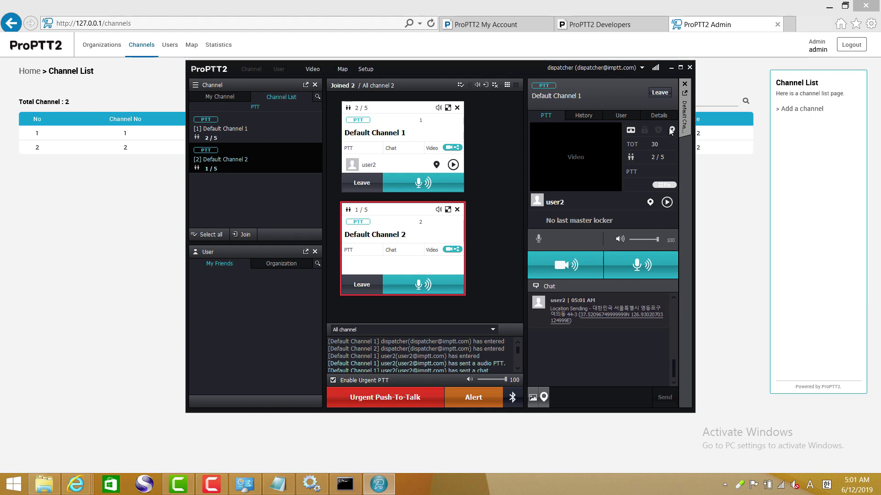
pyautogui.click(690, 68)
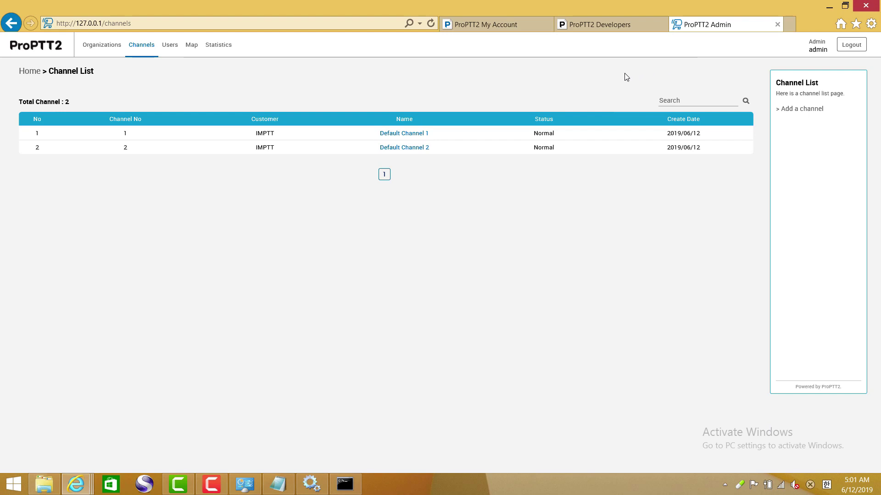